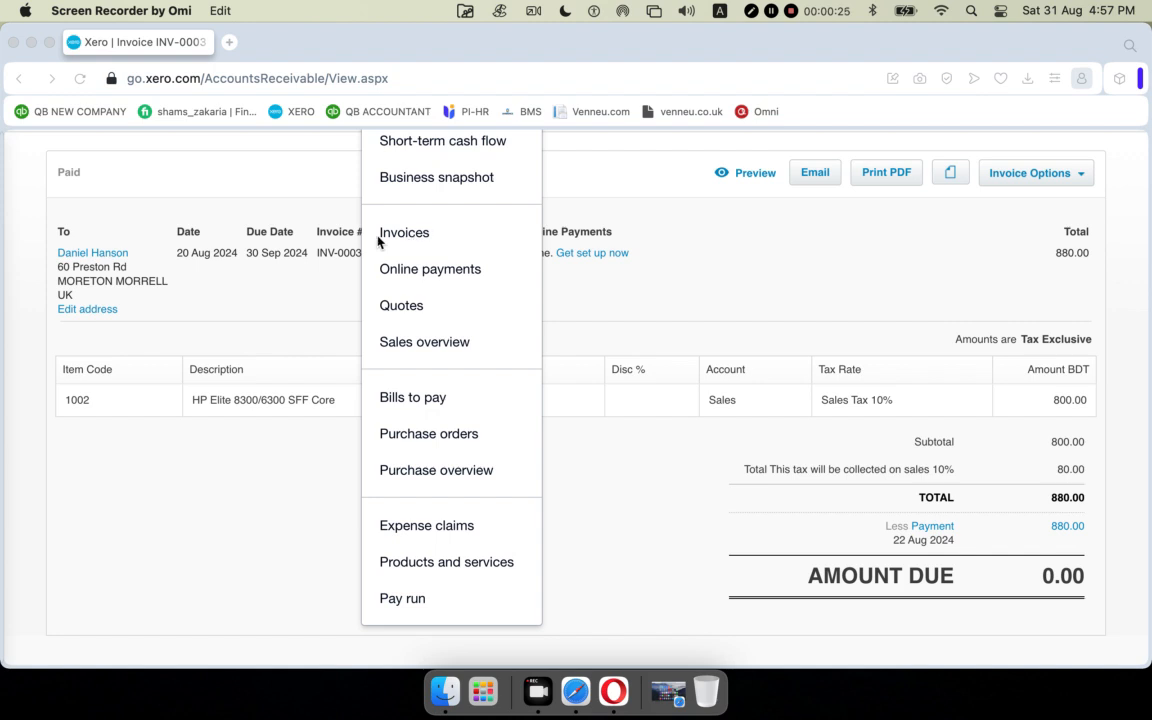
Return from the paid sales invoice to the Invoices list
{"action": "scroll", "coordinate": [190, 280], "scroll_direction": "up", "scroll_amount": 3}
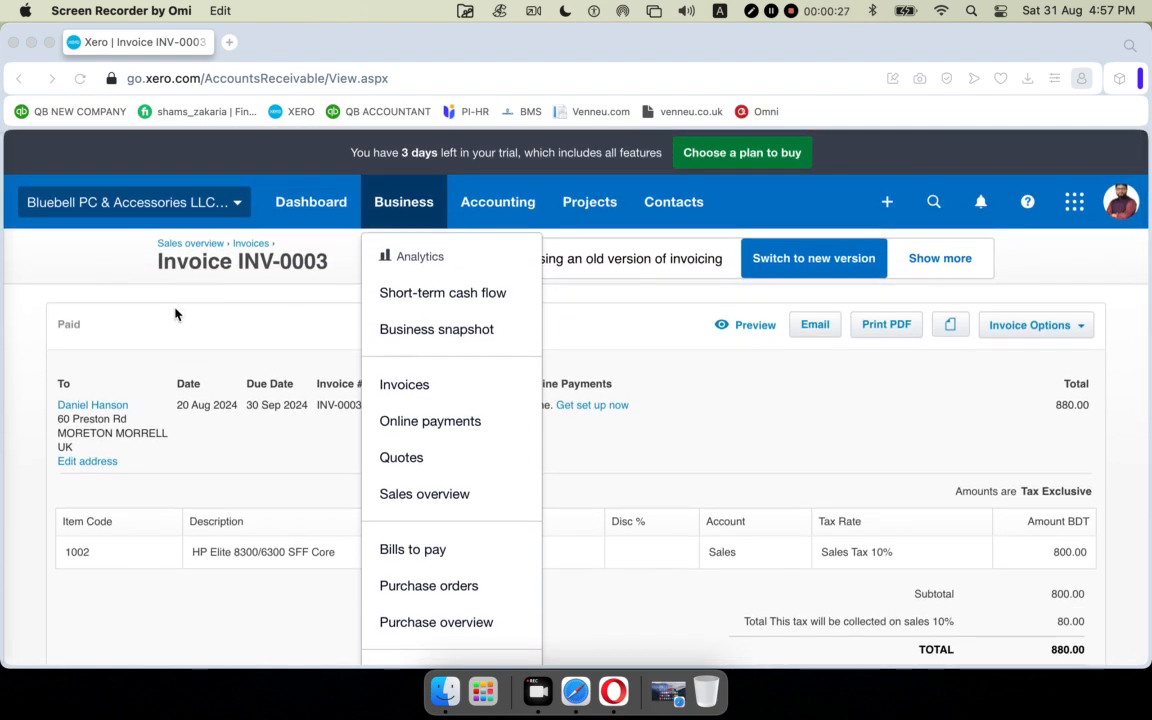
{"action": "left_click", "coordinate": [231, 243]}
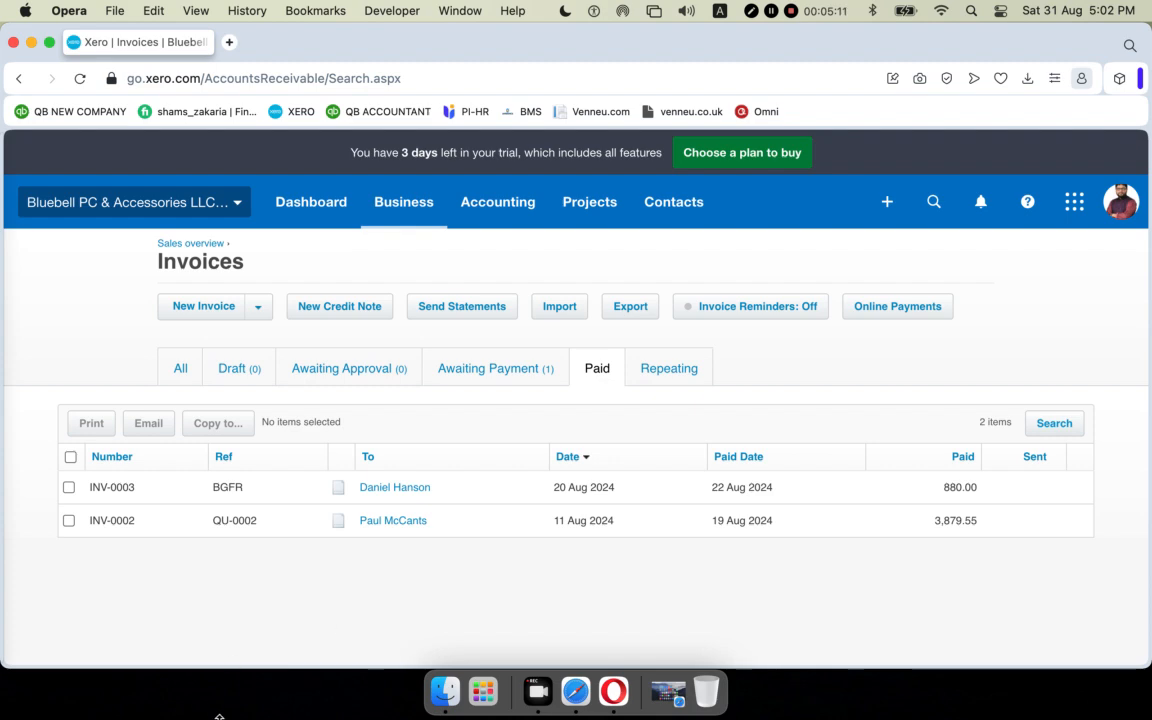
Switch to Safari and sign in to QuickBooks from the Intuit favourite with the saved account, filling in its stored password
{"action": "left_click", "coordinate": [576, 690]}
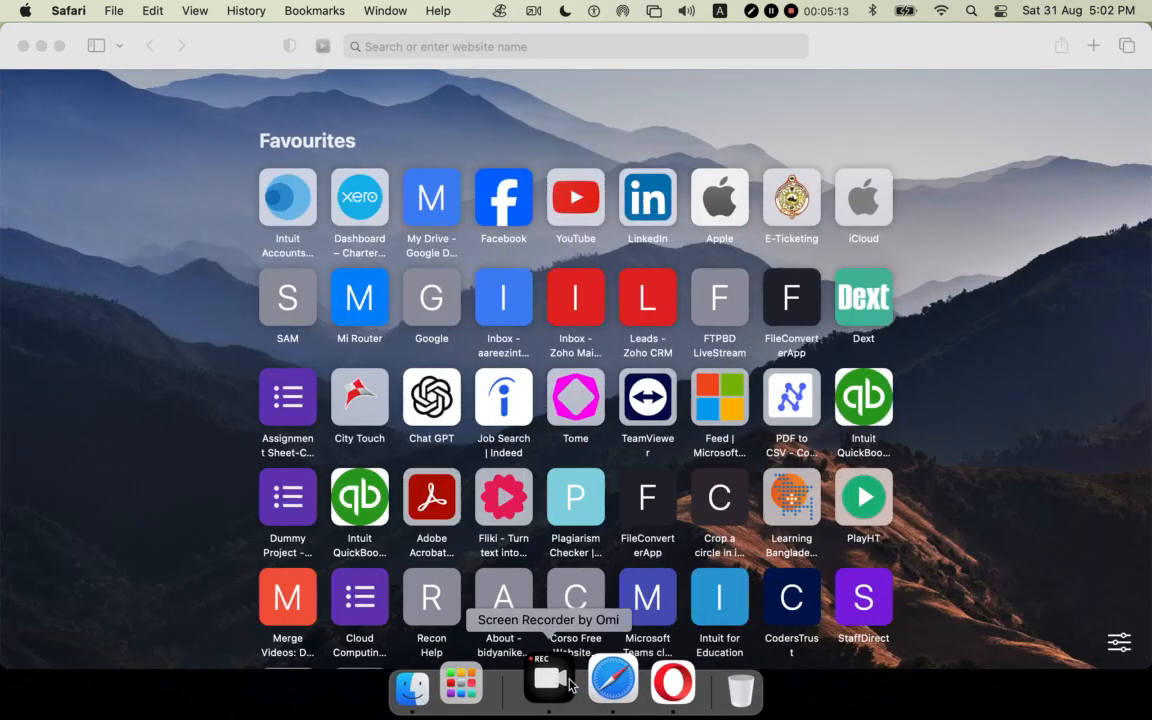
{"action": "left_click", "coordinate": [298, 214]}
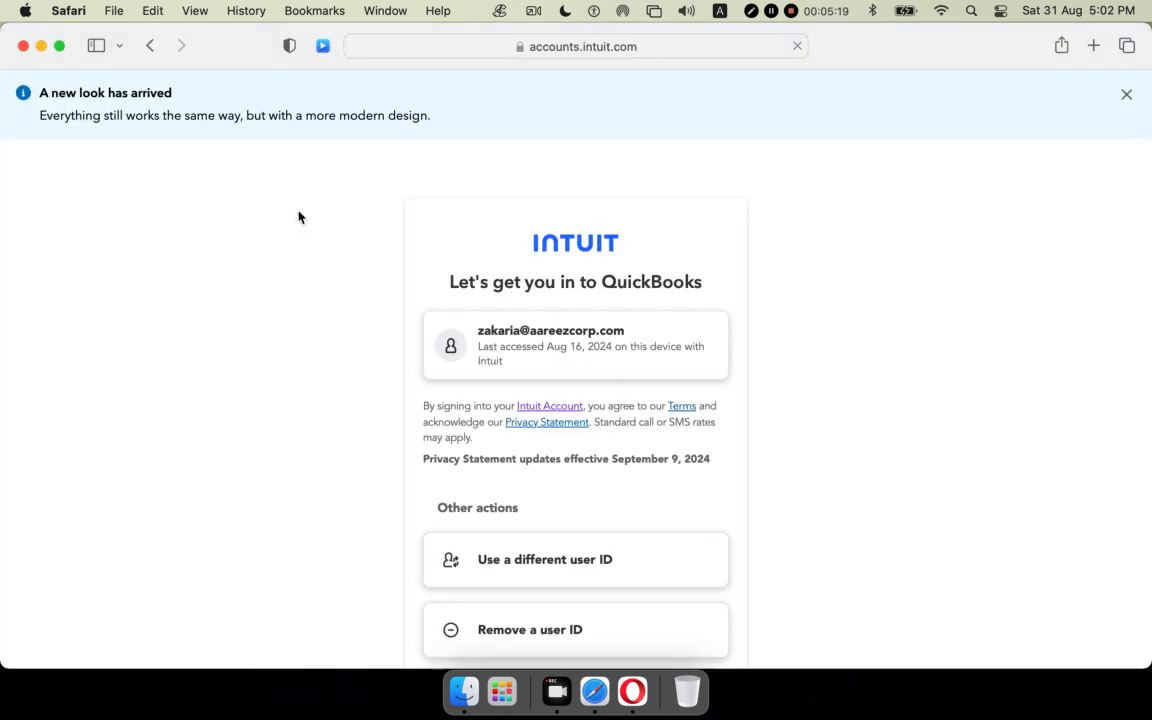
{"action": "left_click", "coordinate": [515, 345]}
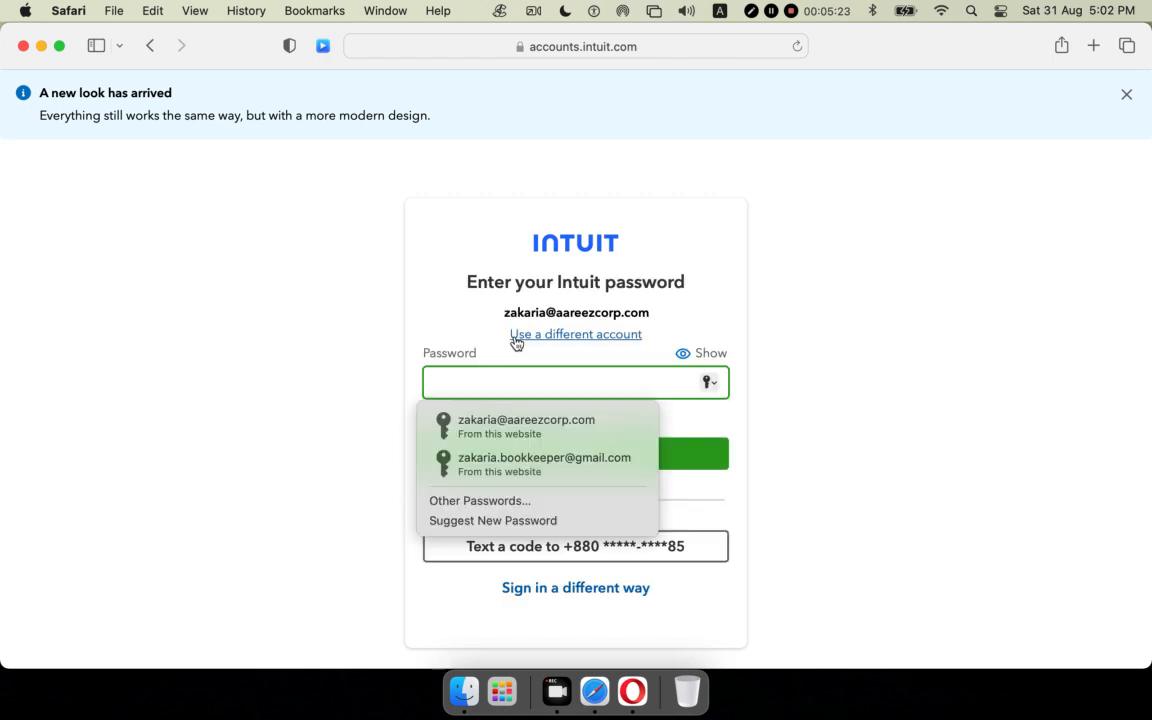
{"action": "left_click", "coordinate": [521, 415]}
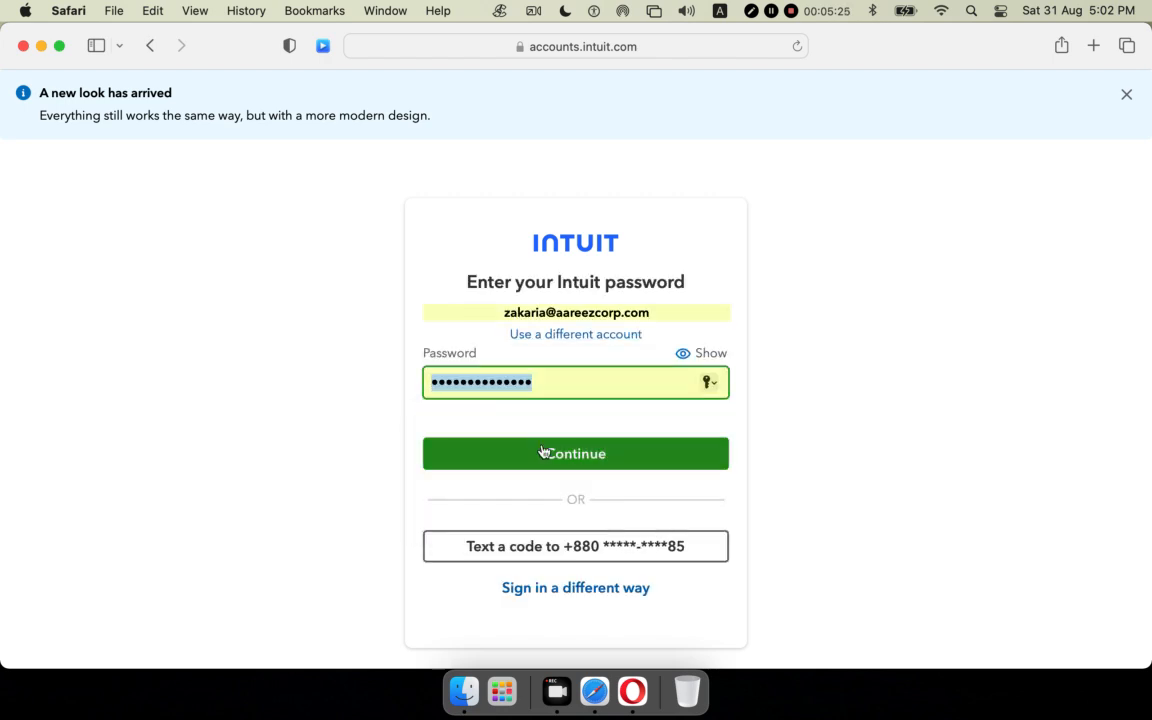
{"action": "left_click", "coordinate": [543, 452]}
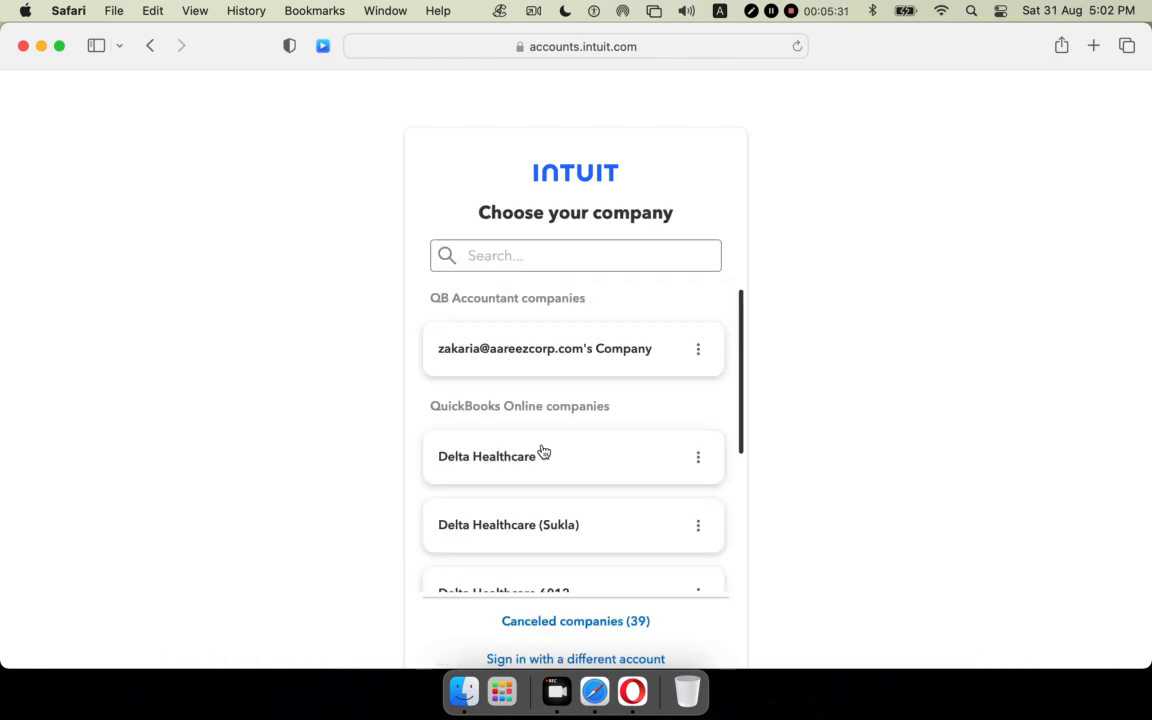
Open the Delta Healthcare company and dismiss the help banner on its home dashboard
{"action": "left_click", "coordinate": [517, 462]}
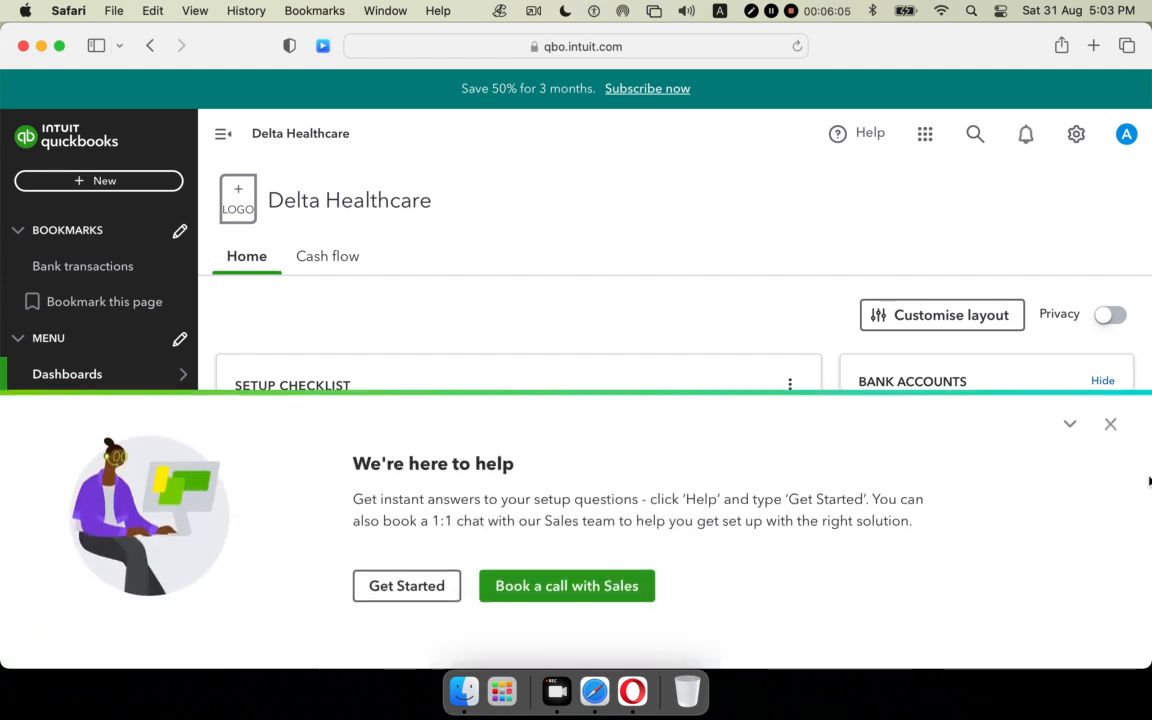
{"action": "left_click", "coordinate": [1110, 426]}
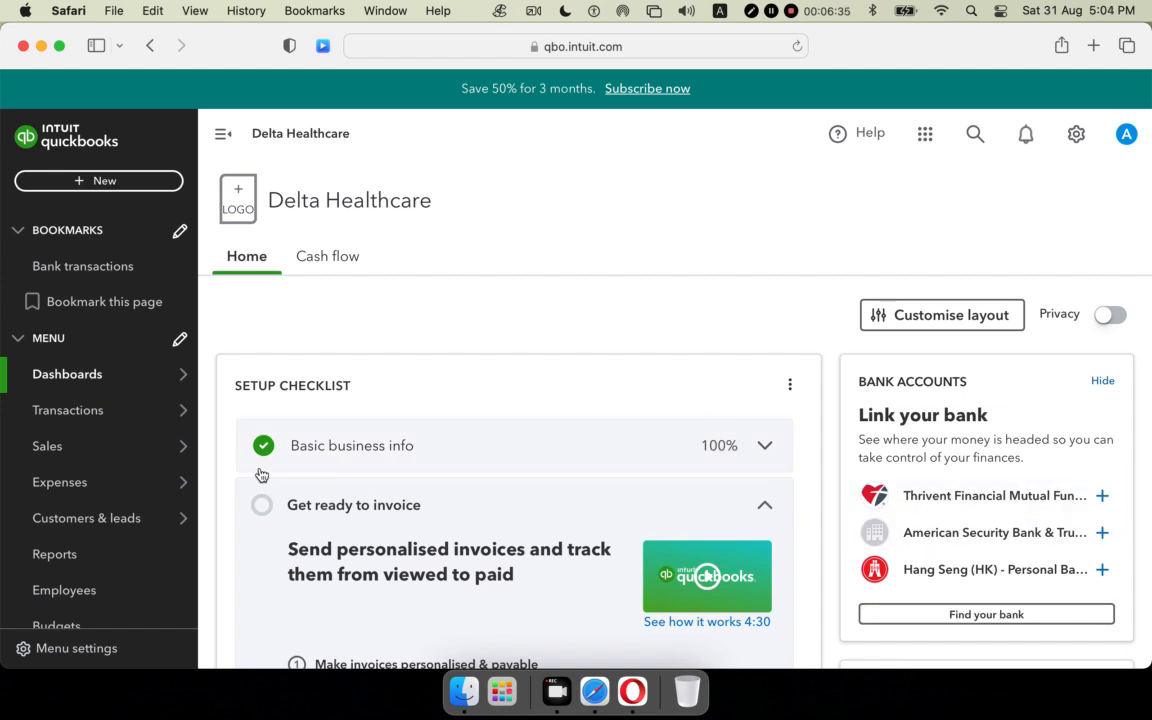
{"action": "scroll", "coordinate": [261, 475], "scroll_direction": "down", "scroll_amount": 3}
{"action": "scroll", "coordinate": [261, 475], "scroll_direction": "up", "scroll_amount": 4}
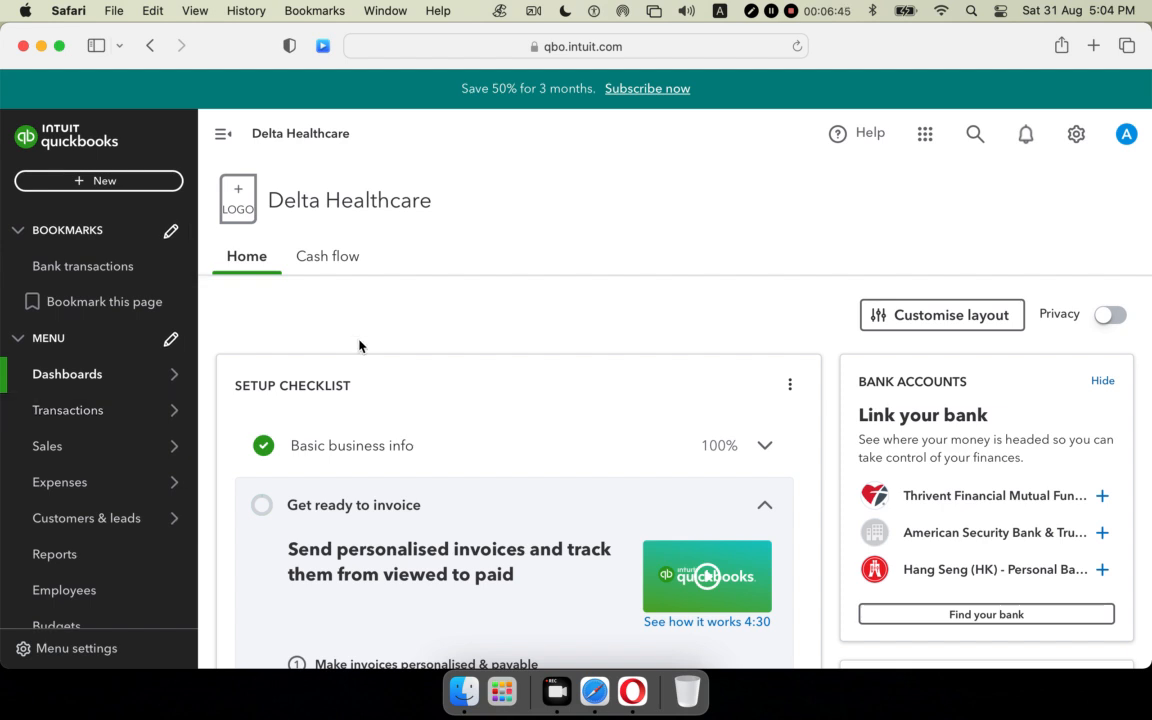
Open the chart of accounts and look through the existing accounts
{"action": "mouse_move", "coordinate": [148, 425]}
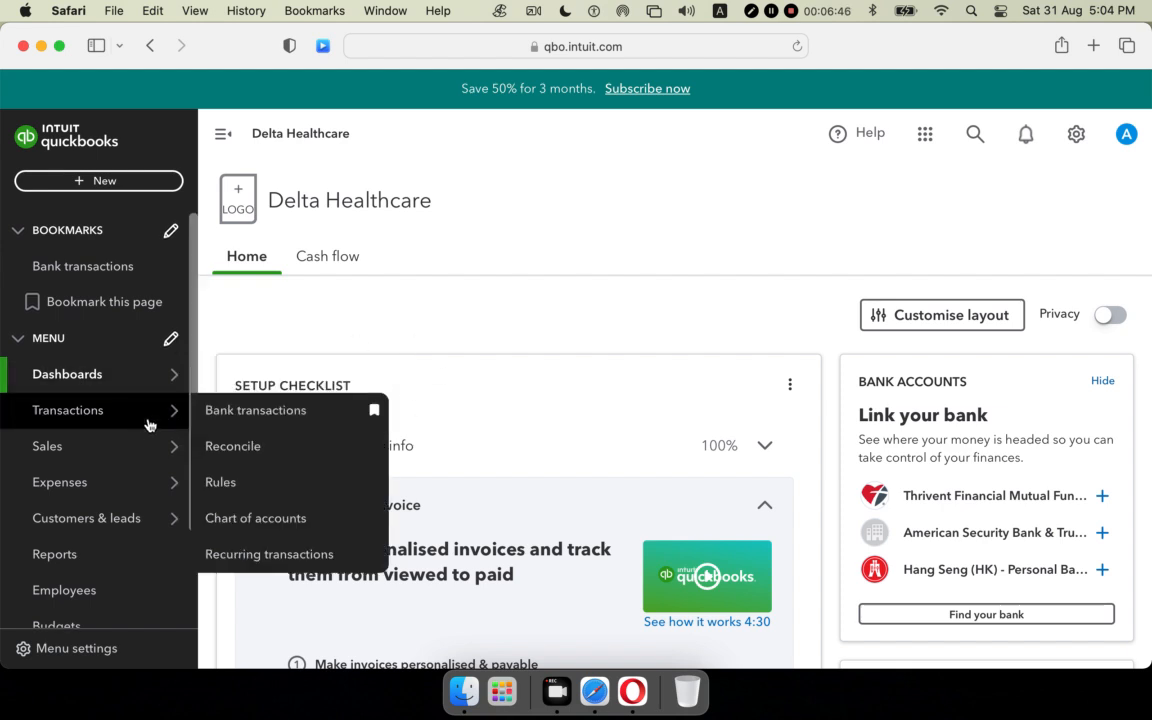
{"action": "left_click", "coordinate": [266, 518]}
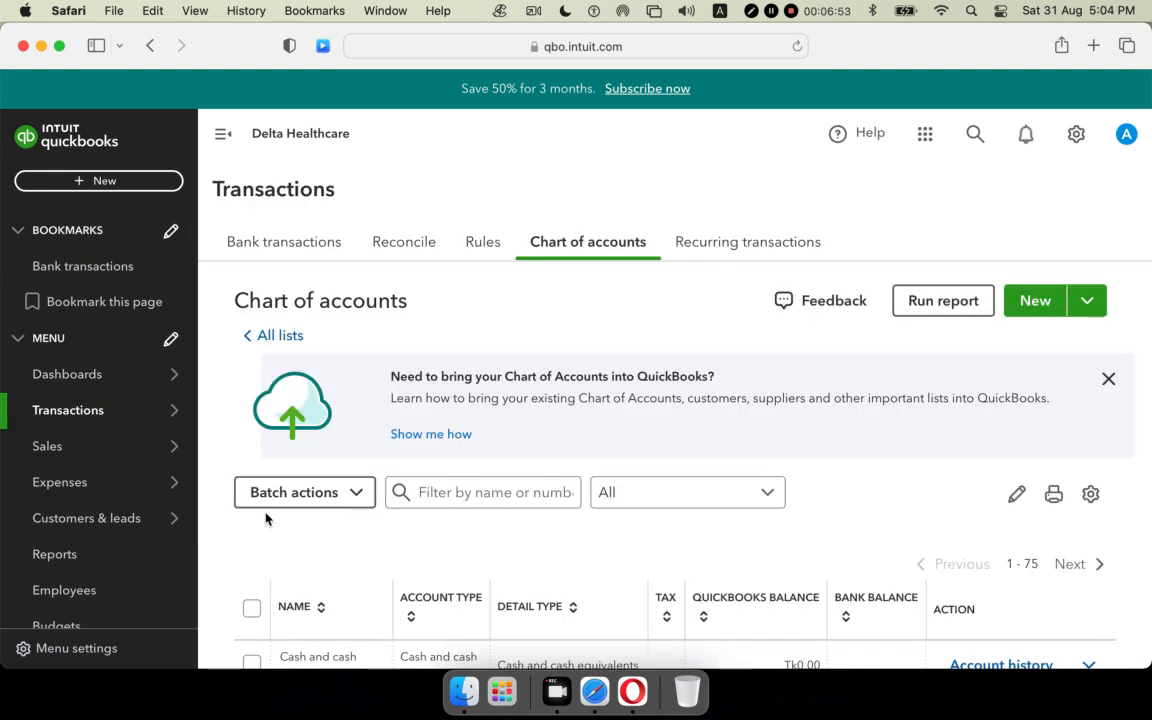
{"action": "scroll", "coordinate": [563, 571], "scroll_direction": "down", "scroll_amount": 5}
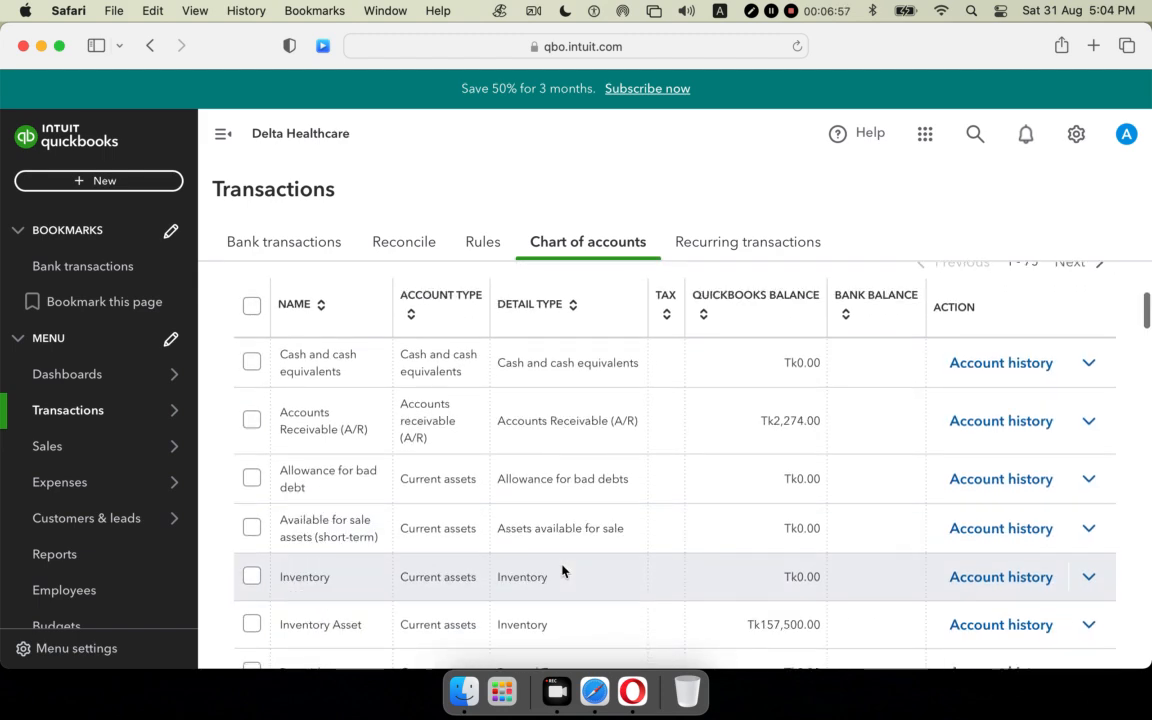
{"action": "scroll", "coordinate": [563, 571], "scroll_direction": "down", "scroll_amount": 6}
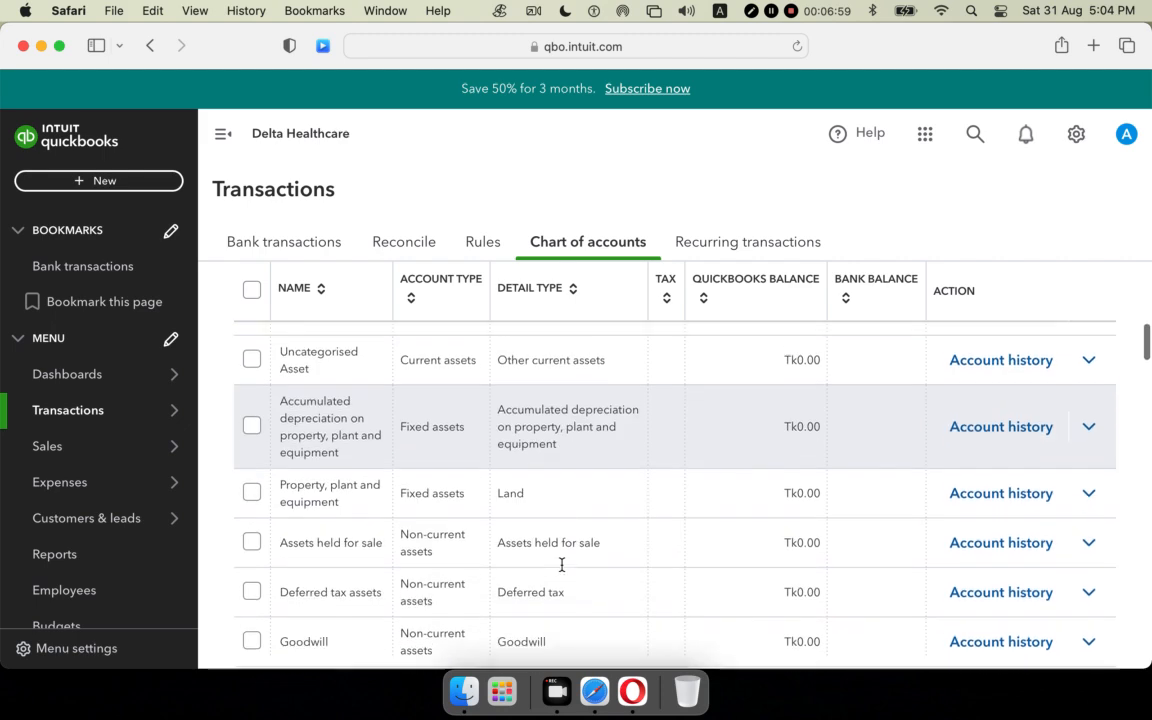
{"action": "scroll", "coordinate": [561, 565], "scroll_direction": "down", "scroll_amount": 3}
{"action": "scroll", "coordinate": [561, 565], "scroll_direction": "up", "scroll_amount": 15}
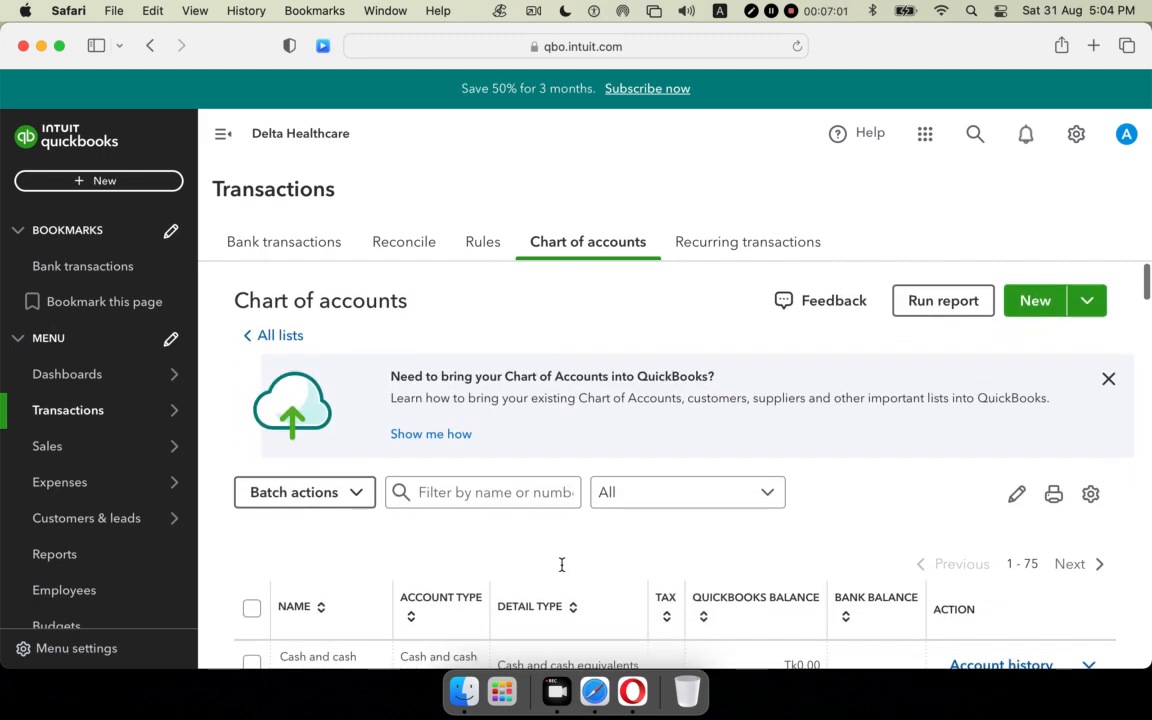
Start a new account named "Wella Fargo Checking 6543" and set its account type to Cash and cash equivalents
{"action": "left_click", "coordinate": [1030, 302]}
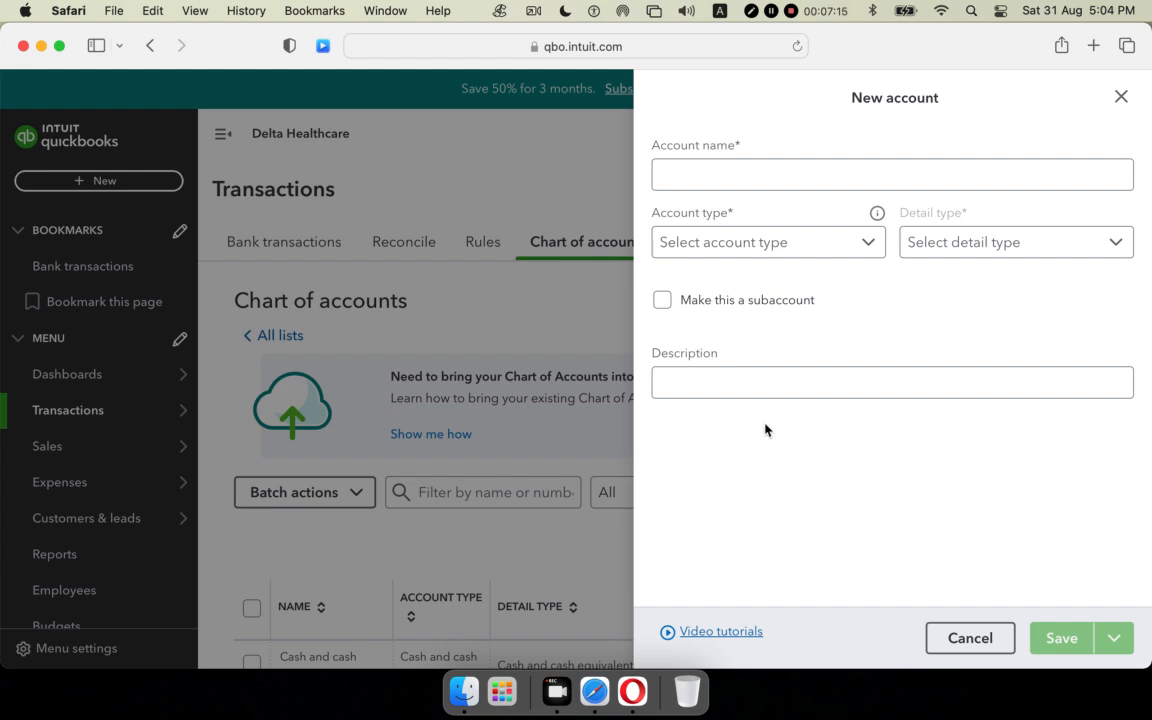
{"action": "left_click", "coordinate": [880, 382]}
{"action": "left_click", "coordinate": [777, 174]}
{"action": "left_click", "coordinate": [759, 166]}
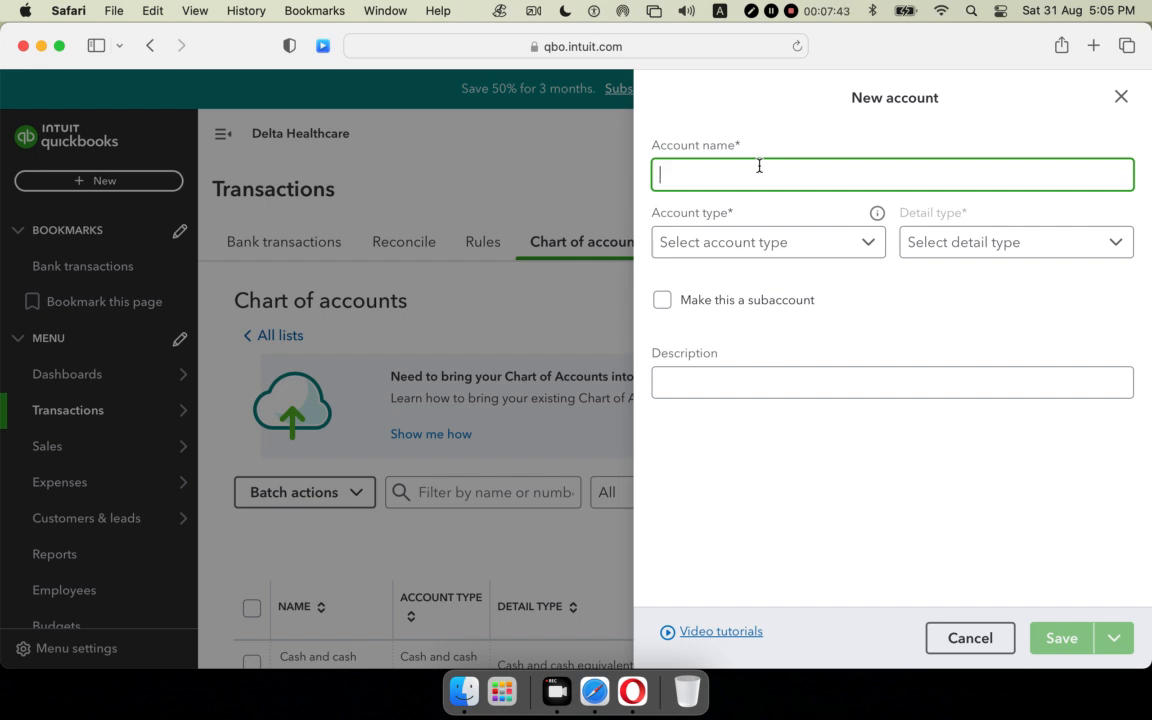
{"action": "type", "text": "Wella FRGO"}
{"action": "key", "text": "BackSpace"}
{"action": "key", "text": "BackSpace"}
{"action": "key", "text": "BackSpace"}
{"action": "key", "text": "BackSpace"}
{"action": "type", "text": "Fargo"}
{"action": "type", "text": " Chw"}
{"action": "key", "text": "BackSpace"}
{"action": "type", "text": "ecking"}
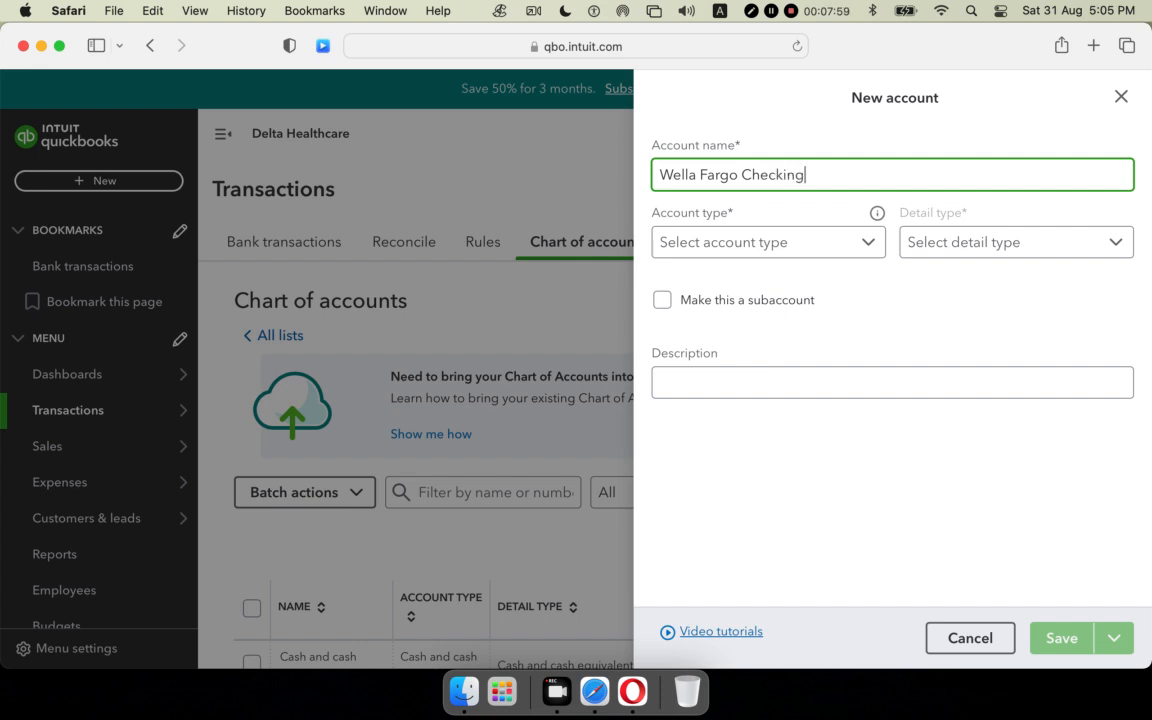
{"action": "type", "text": " 6543"}
{"action": "left_click", "coordinate": [869, 251]}
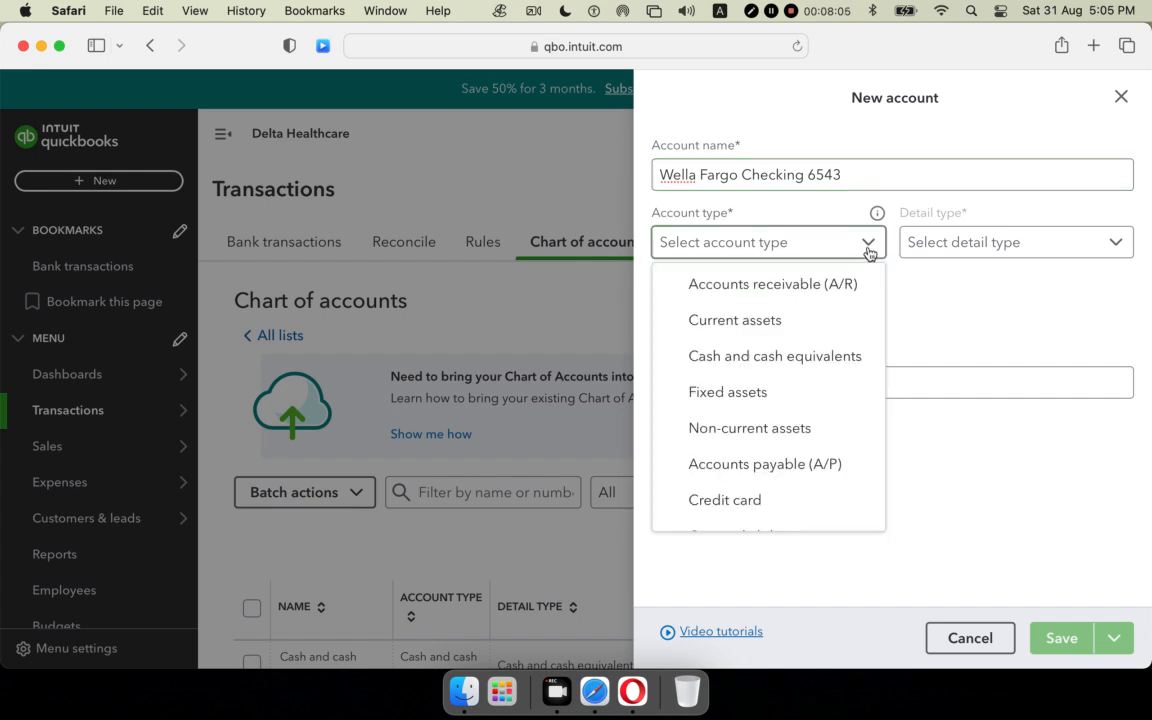
{"action": "left_click", "coordinate": [815, 356]}
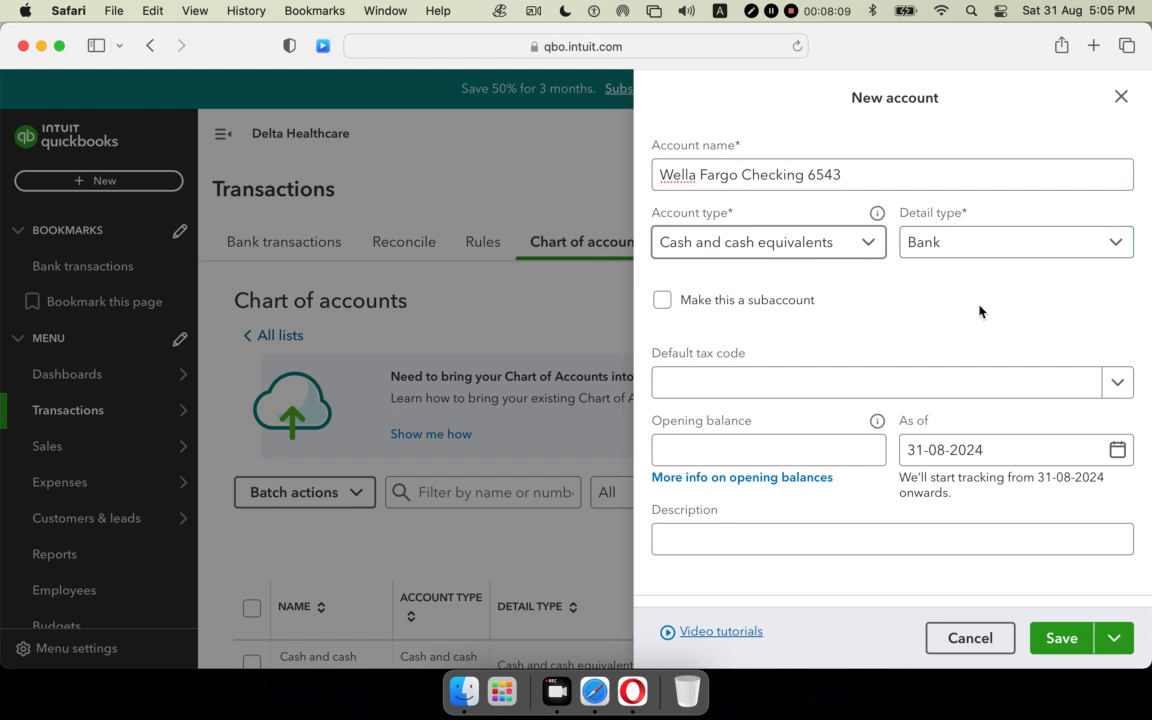
Set the new account's opening balance As of date to 01-01-2024
{"action": "scroll", "coordinate": [896, 249], "scroll_direction": "down", "scroll_amount": 3}
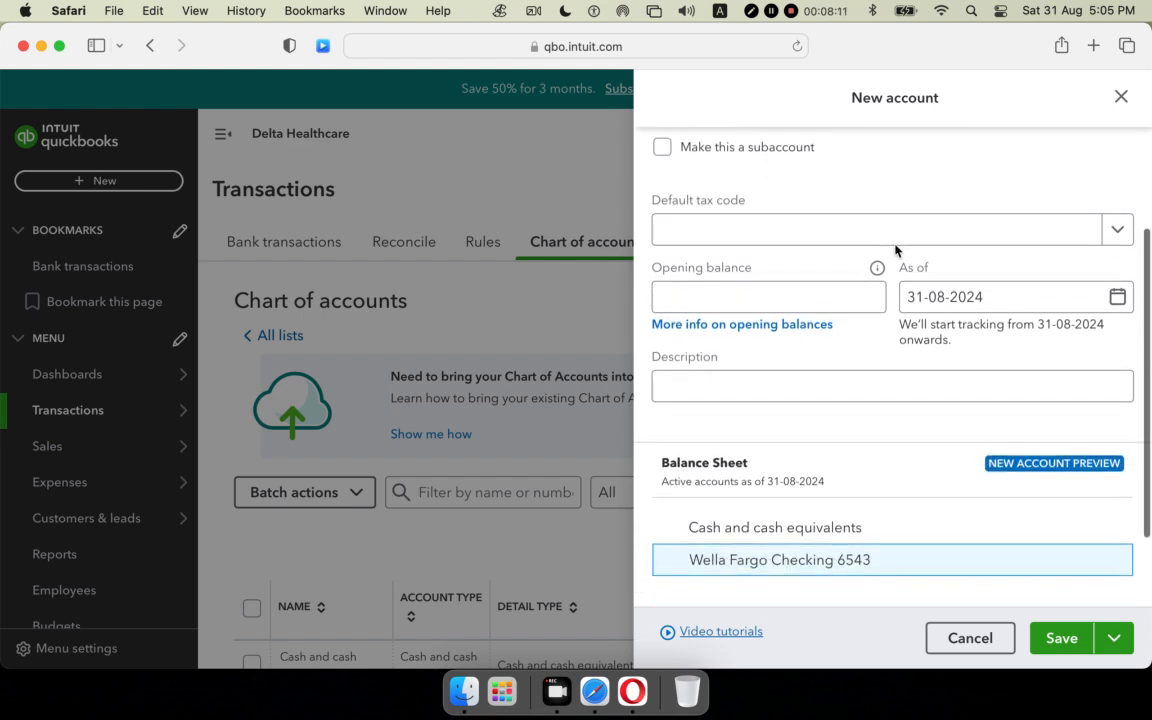
{"action": "scroll", "coordinate": [897, 249], "scroll_direction": "down", "scroll_amount": 1}
{"action": "left_click", "coordinate": [779, 255]}
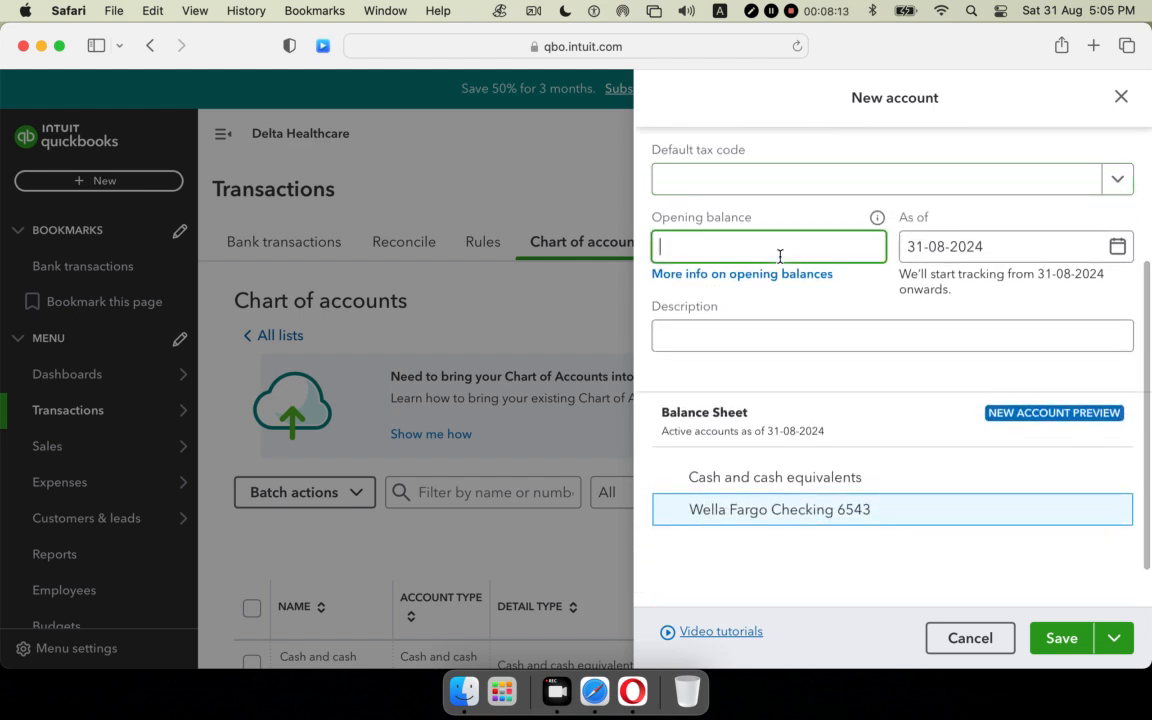
{"action": "left_click", "coordinate": [1003, 244]}
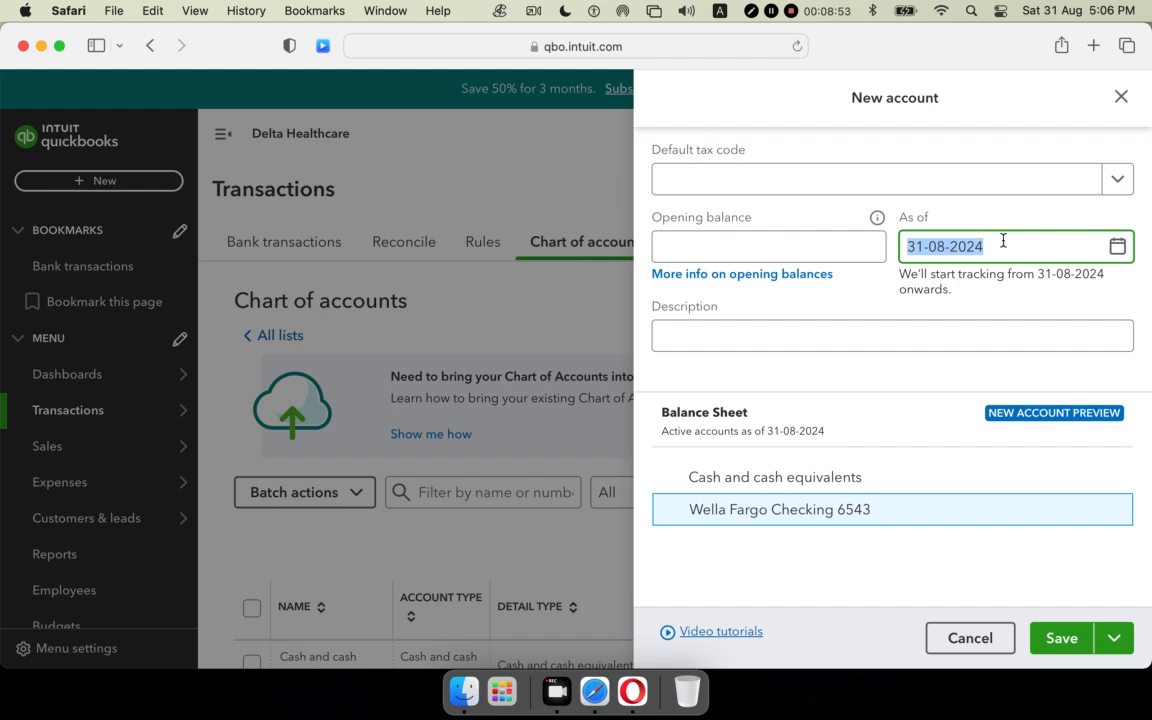
{"action": "left_click", "coordinate": [1009, 245]}
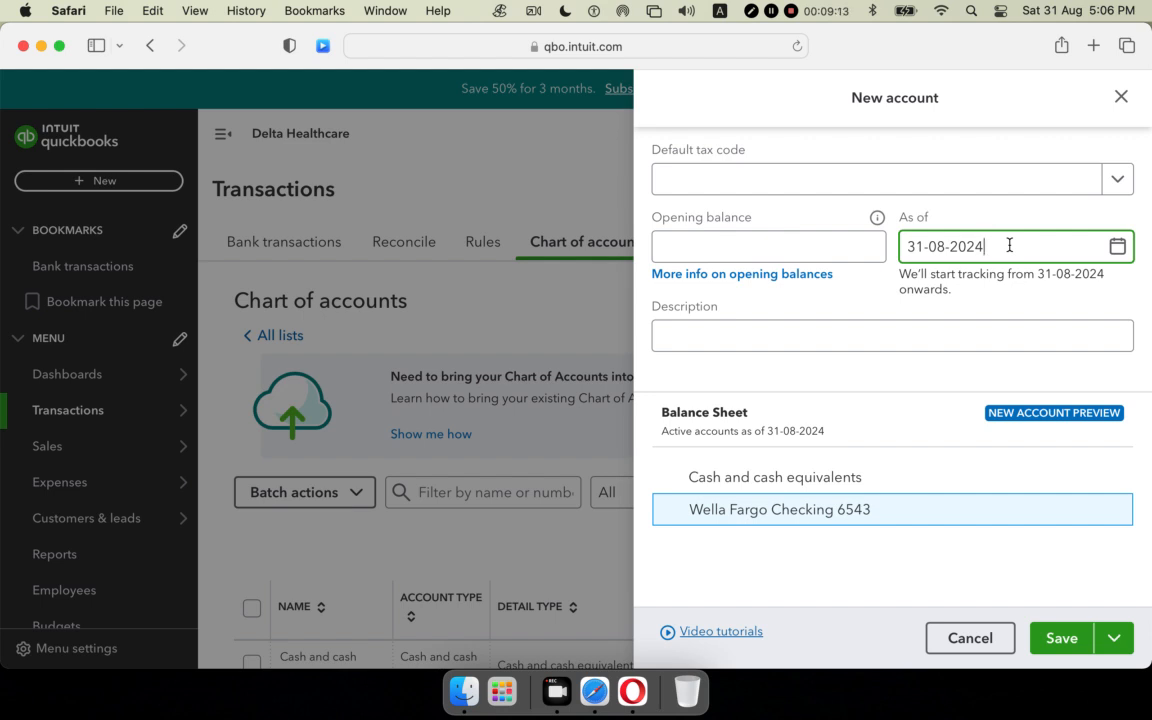
{"action": "left_click", "coordinate": [844, 334]}
{"action": "key", "text": "BackSpace"}
{"action": "key", "text": "BackSpace"}
{"action": "key", "text": "BackSpace"}
{"action": "key", "text": "BackSpace"}
{"action": "key", "text": "BackSpace"}
{"action": "key", "text": "BackSpace"}
{"action": "key", "text": "BackSpace"}
{"action": "key", "text": "BackSpace"}
{"action": "key", "text": "BackSpace"}
{"action": "key", "text": "BackSpace"}
{"action": "type", "text": "1"}
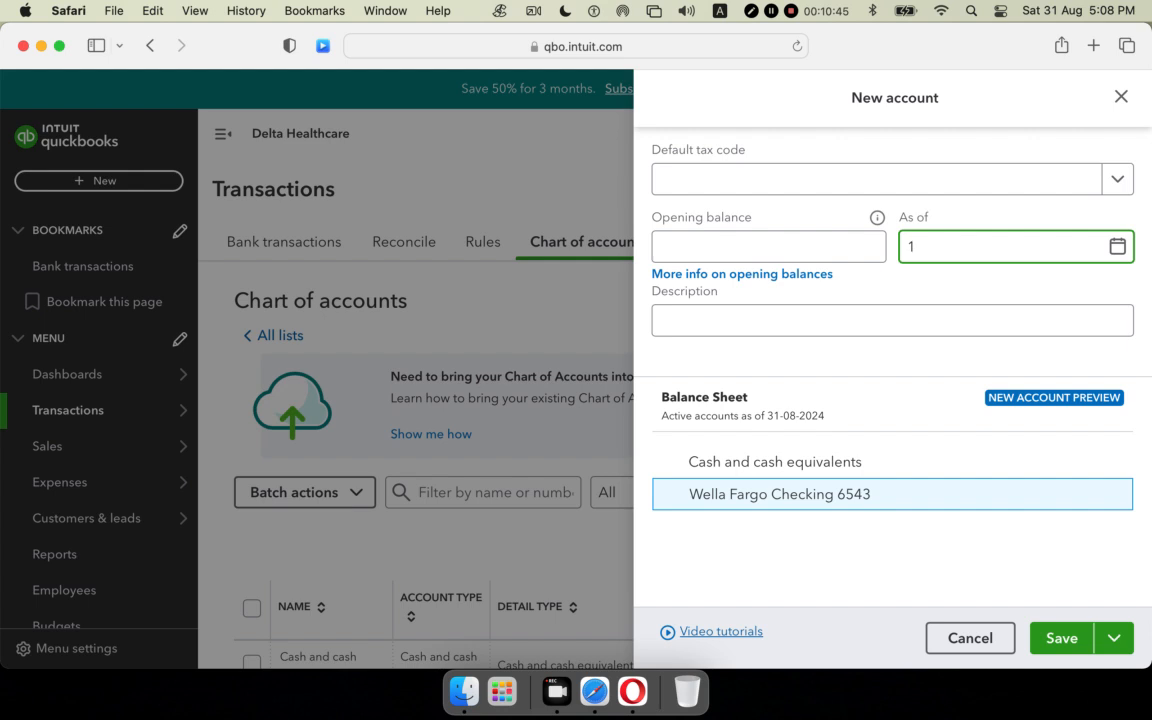
{"action": "key", "text": "BackSpace"}
{"action": "left_click", "coordinate": [1118, 247]}
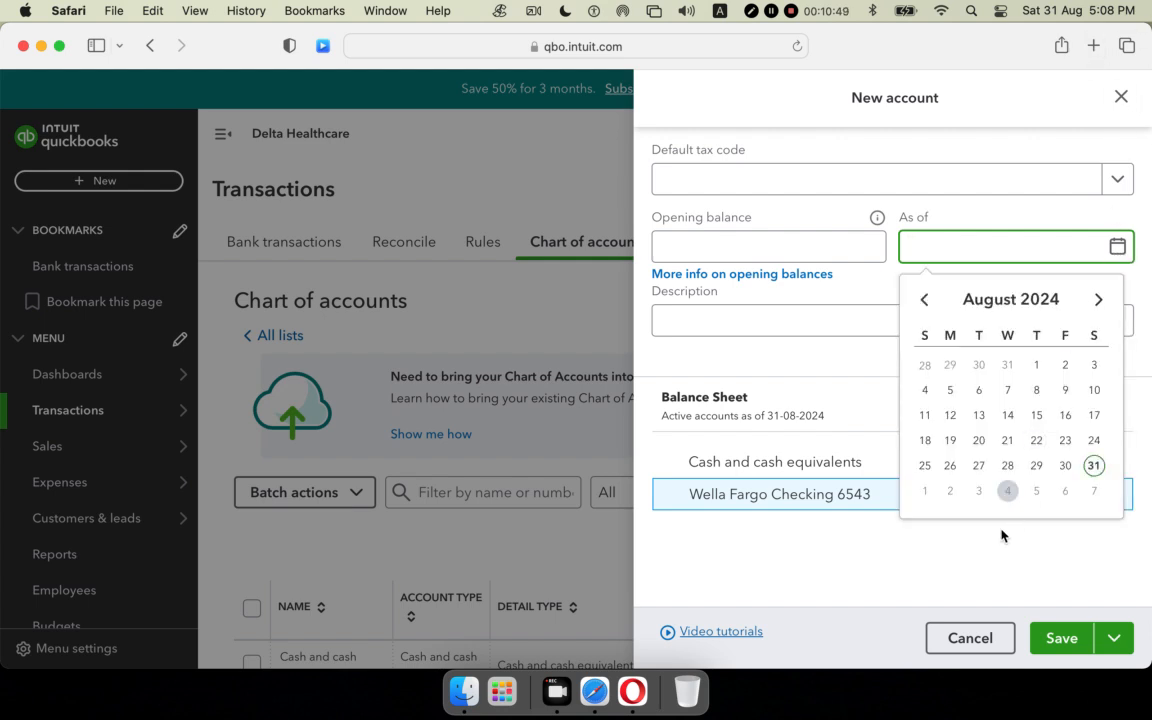
{"action": "left_click", "coordinate": [925, 300]}
{"action": "left_click", "coordinate": [925, 300]}
{"action": "left_click", "coordinate": [925, 300]}
{"action": "left_click", "coordinate": [925, 300]}
{"action": "left_click", "coordinate": [925, 300]}
{"action": "left_click", "coordinate": [925, 300]}
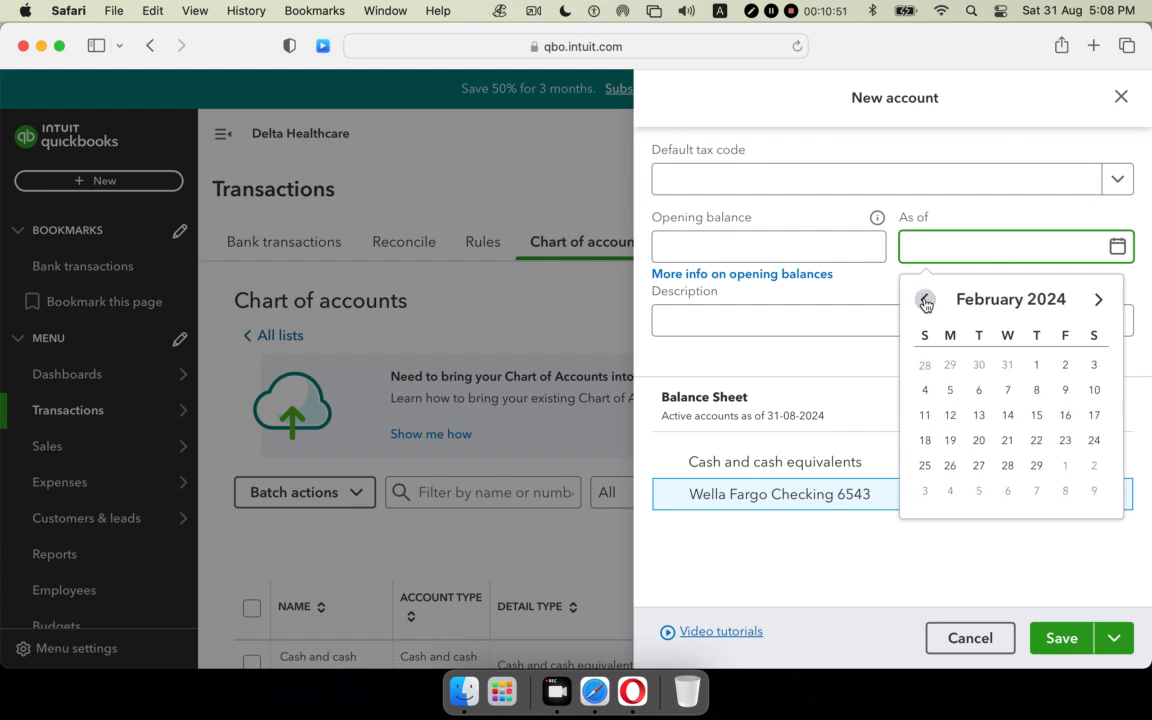
{"action": "left_click", "coordinate": [925, 300]}
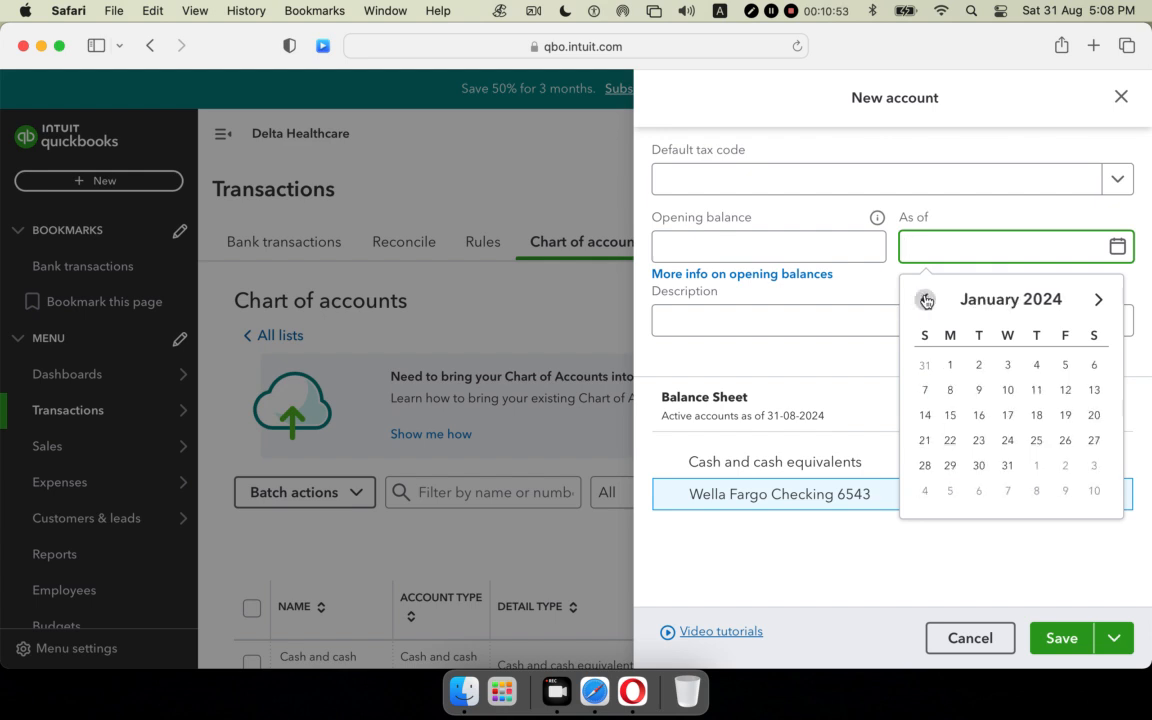
{"action": "left_click", "coordinate": [950, 365]}
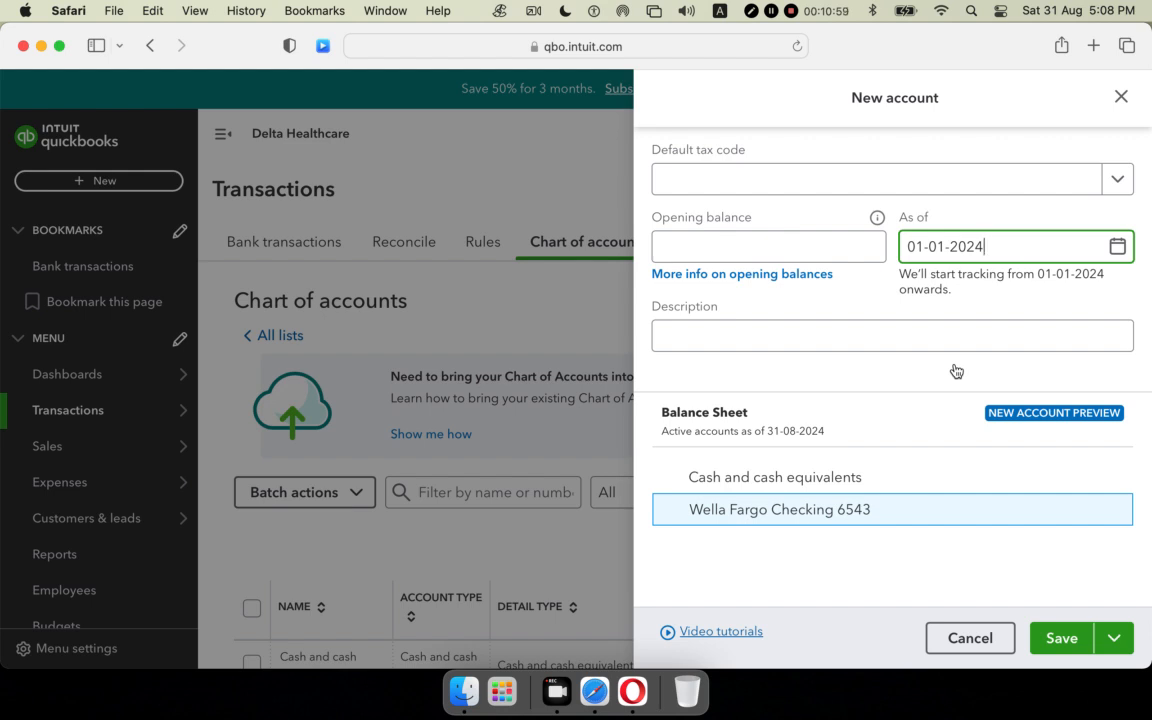
Enter an opening balance of 500 for the checking account and save it to the chart of accounts
{"action": "left_click", "coordinate": [846, 247]}
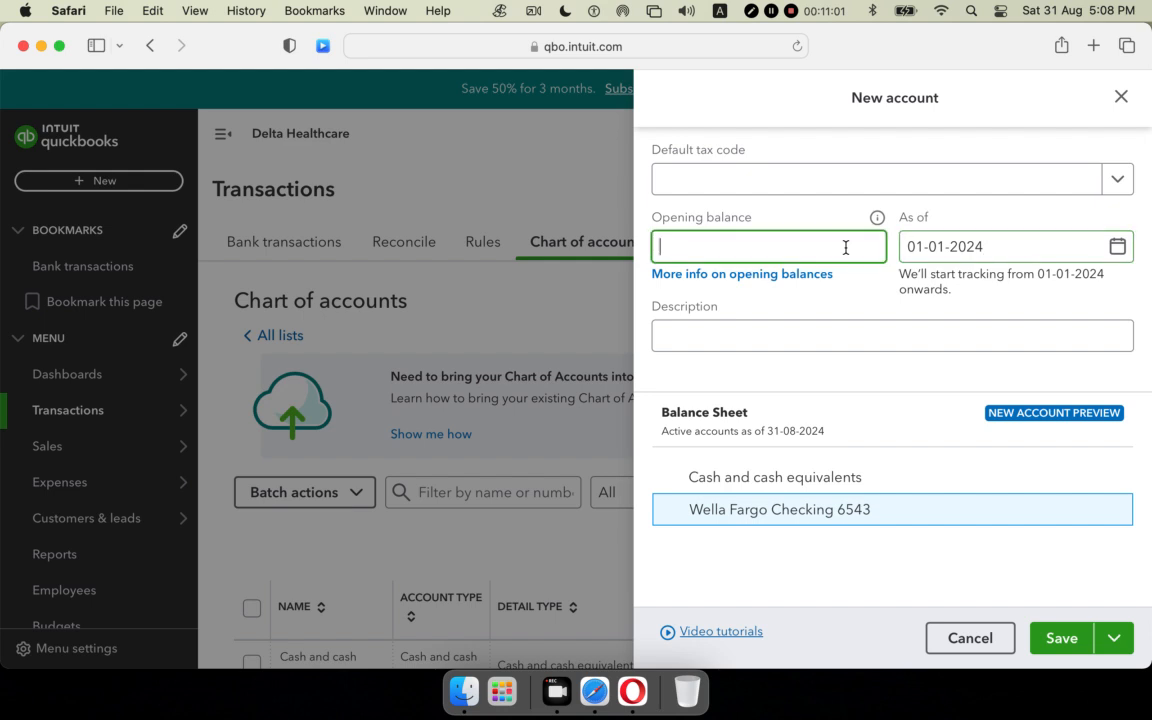
{"action": "type", "text": "500"}
{"action": "scroll", "coordinate": [907, 210], "scroll_direction": "up", "scroll_amount": 4}
{"action": "scroll", "coordinate": [907, 210], "scroll_direction": "down", "scroll_amount": 3}
{"action": "scroll", "coordinate": [907, 210], "scroll_direction": "down", "scroll_amount": 1}
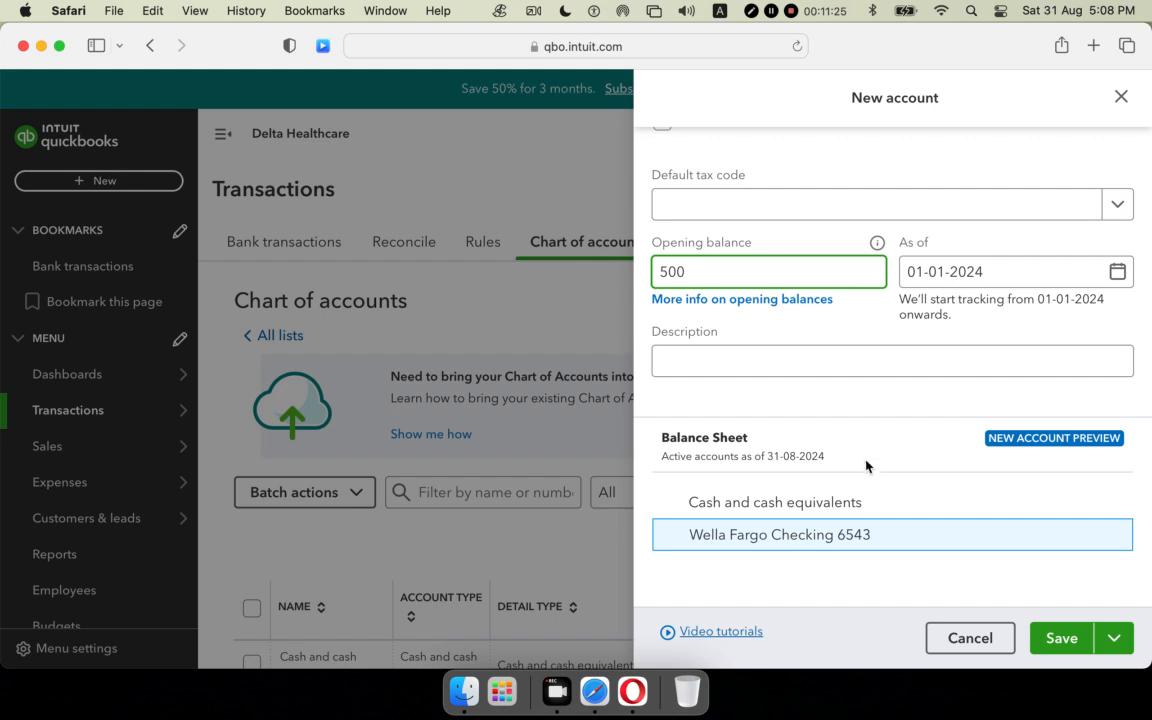
{"action": "scroll", "coordinate": [861, 476], "scroll_direction": "down", "scroll_amount": 2}
{"action": "scroll", "coordinate": [861, 480], "scroll_direction": "up", "scroll_amount": 2}
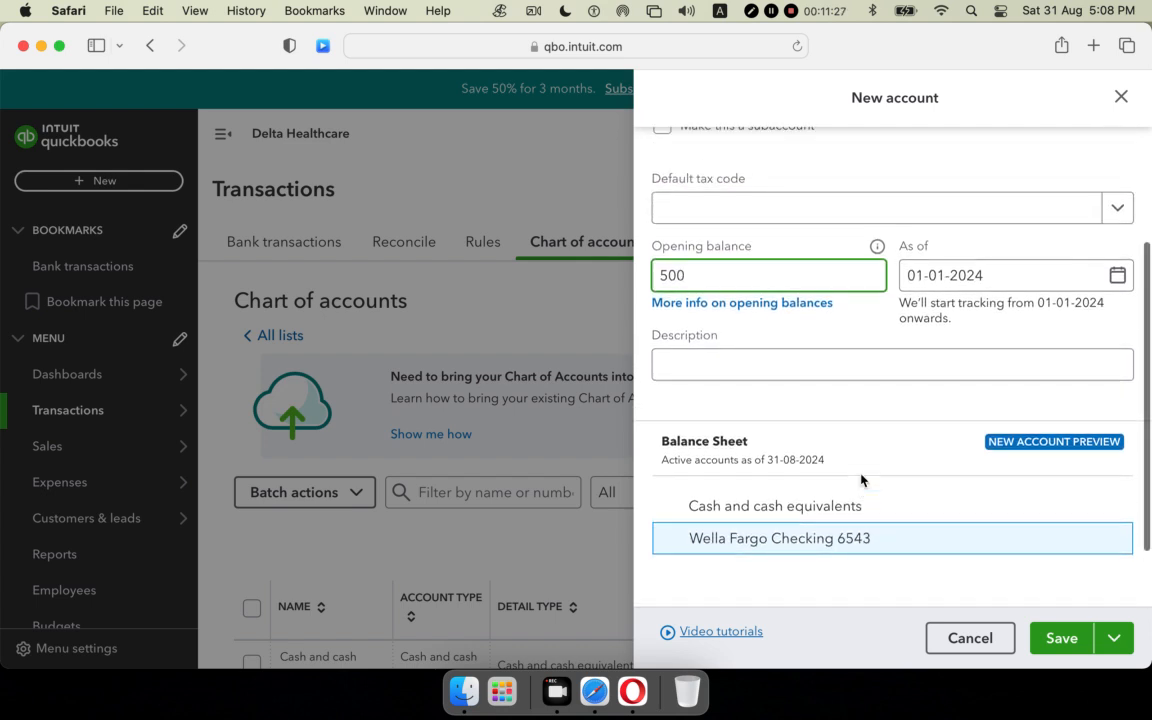
{"action": "left_click", "coordinate": [1064, 640]}
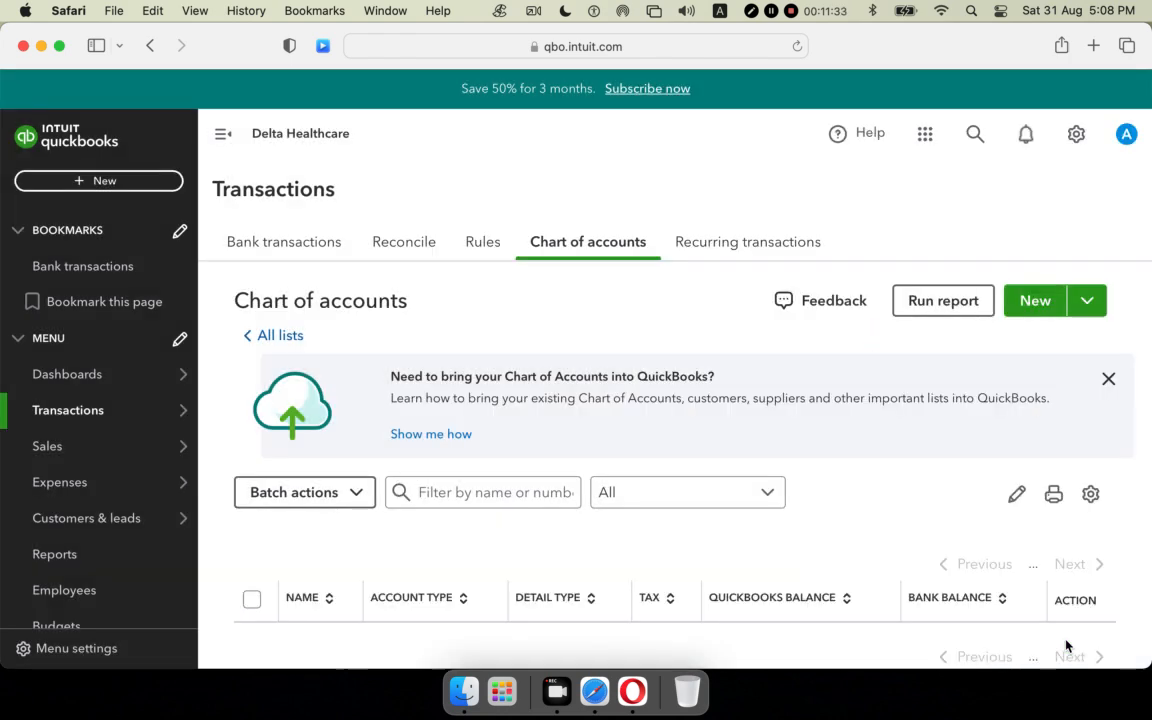
{"action": "scroll", "coordinate": [969, 543], "scroll_direction": "down", "scroll_amount": 5}
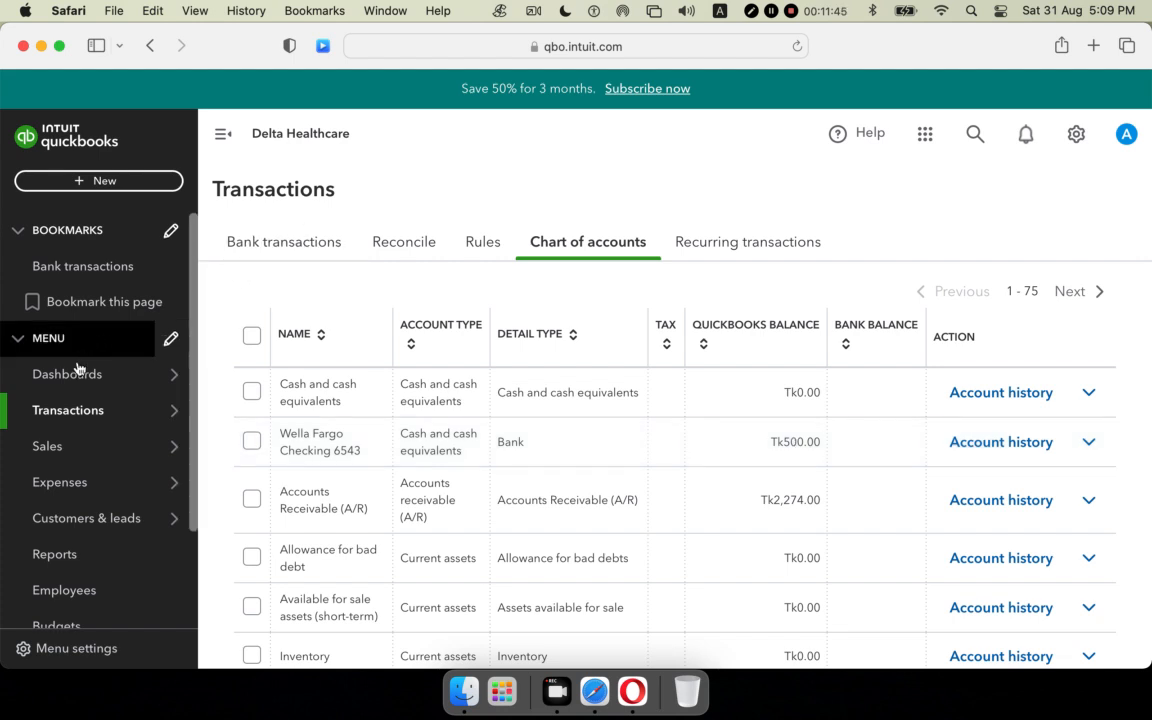
{"action": "mouse_move", "coordinate": [91, 472]}
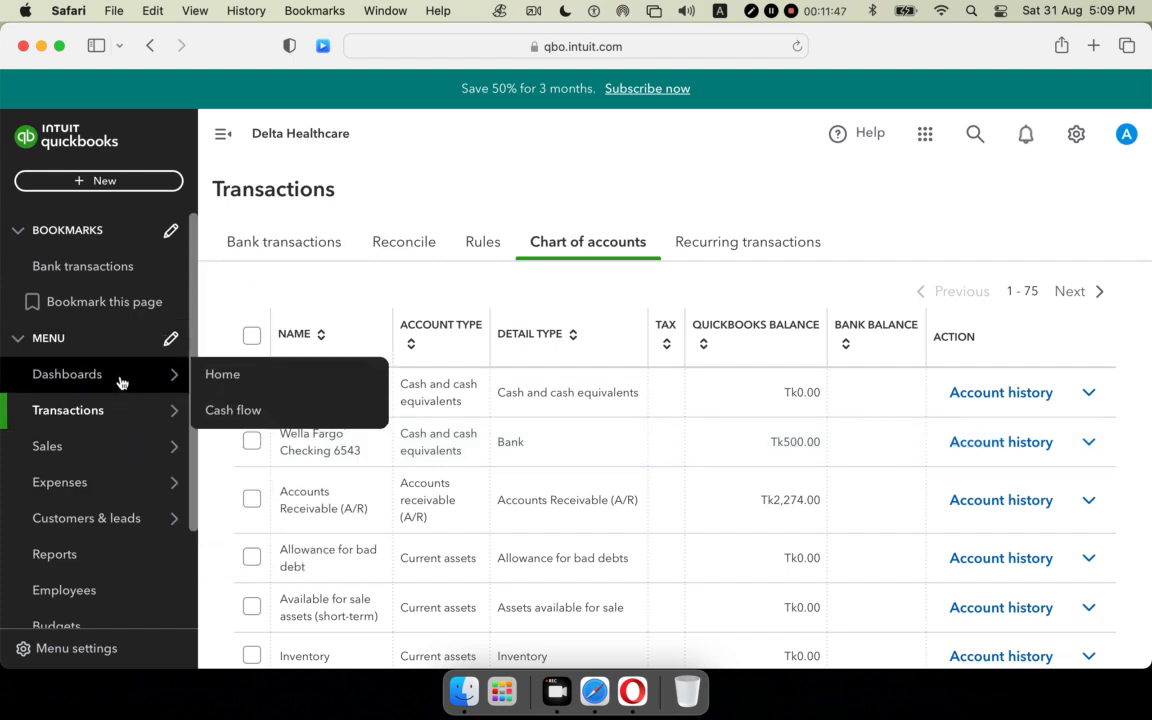
Start a new account named "CITI Bank Checking 8765" and set its account type to Cash and cash equivalents
{"action": "scroll", "coordinate": [812, 473], "scroll_direction": "up", "scroll_amount": 5}
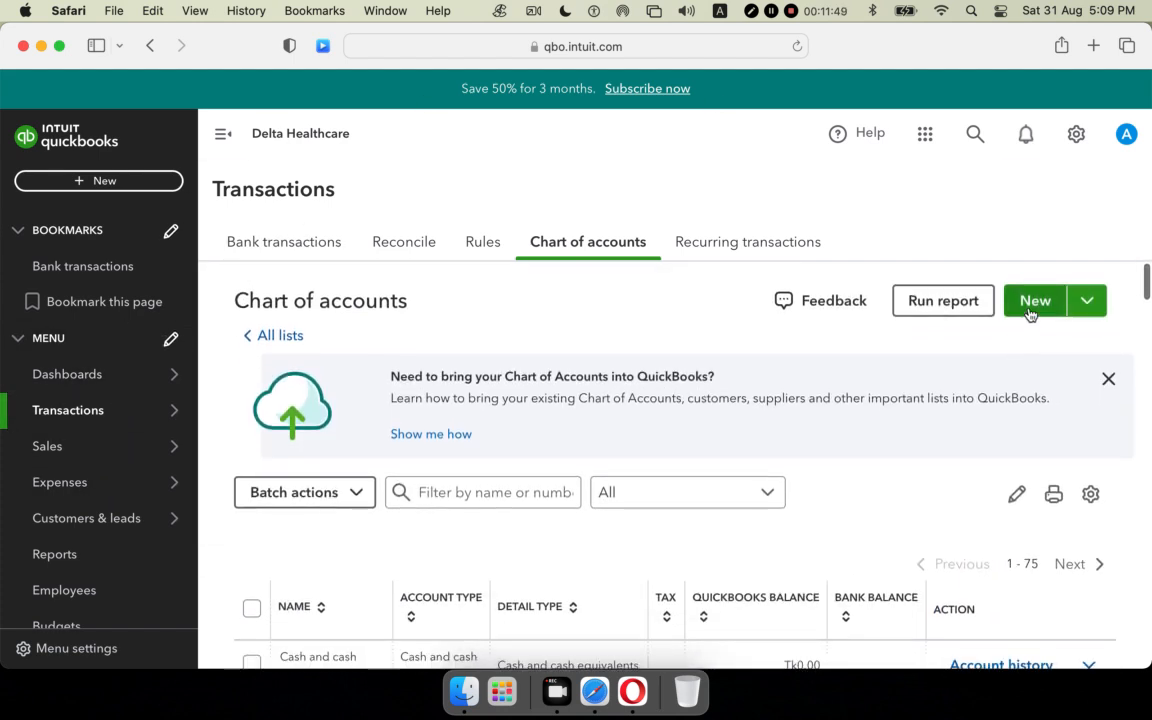
{"action": "left_click", "coordinate": [1033, 303]}
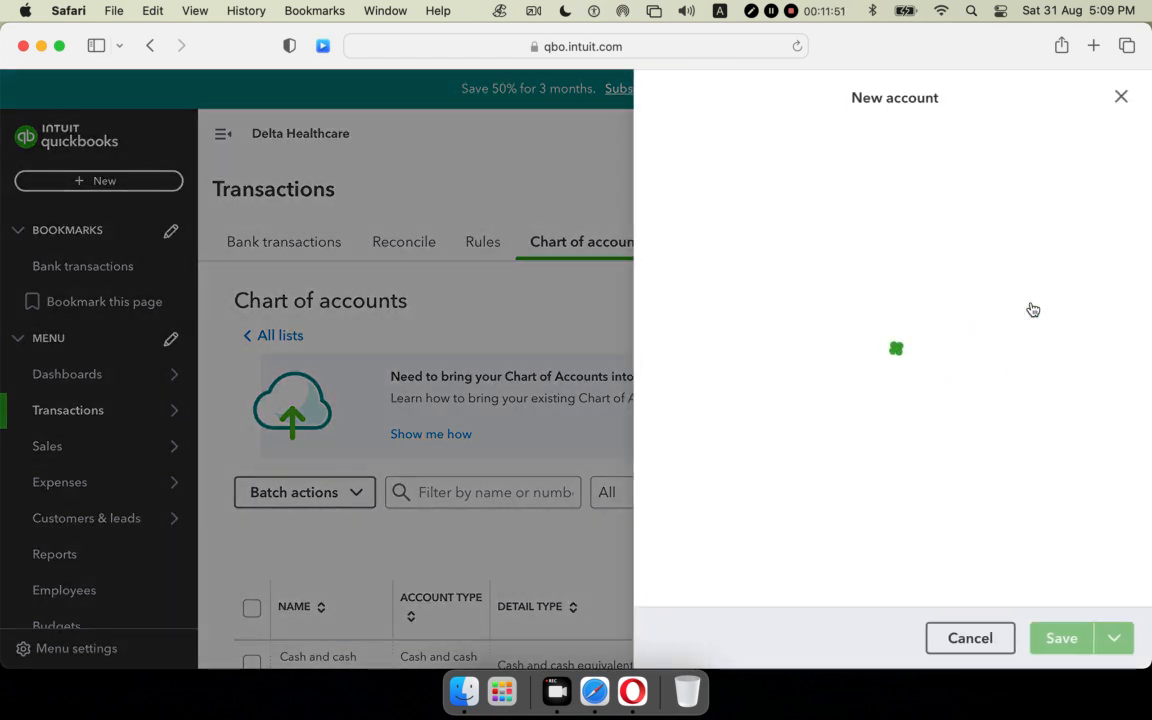
{"action": "left_click", "coordinate": [739, 174]}
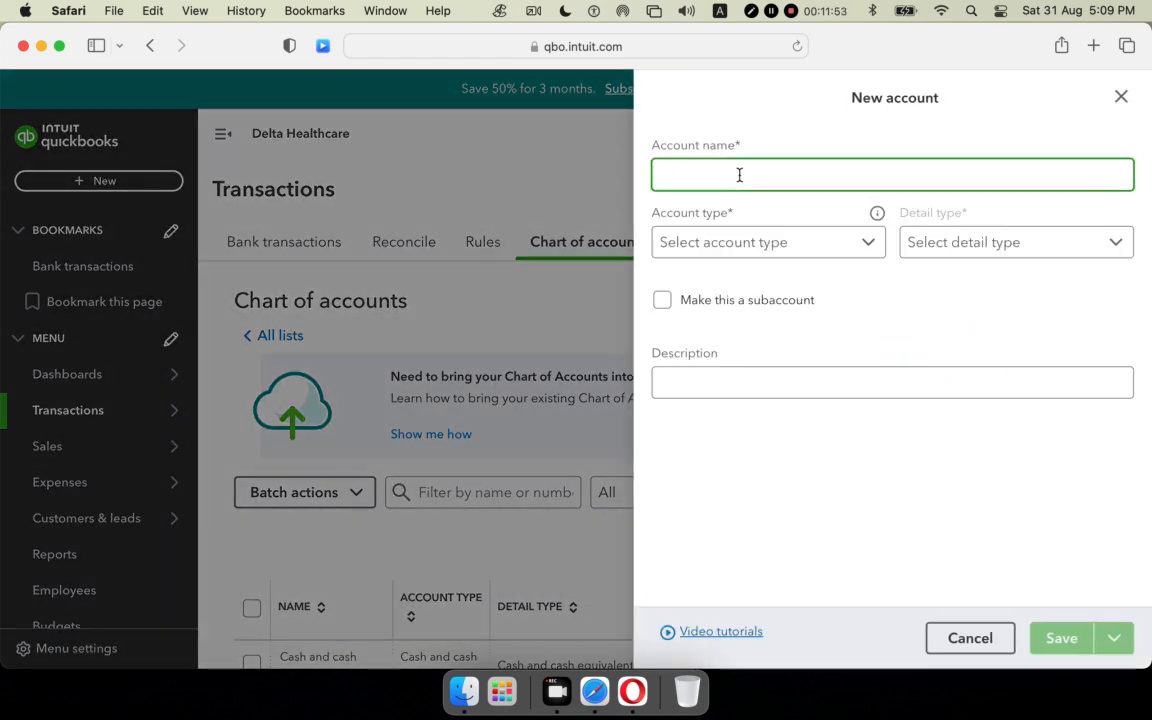
{"action": "type", "text": "Cl"}
{"action": "type", "text": "T"}
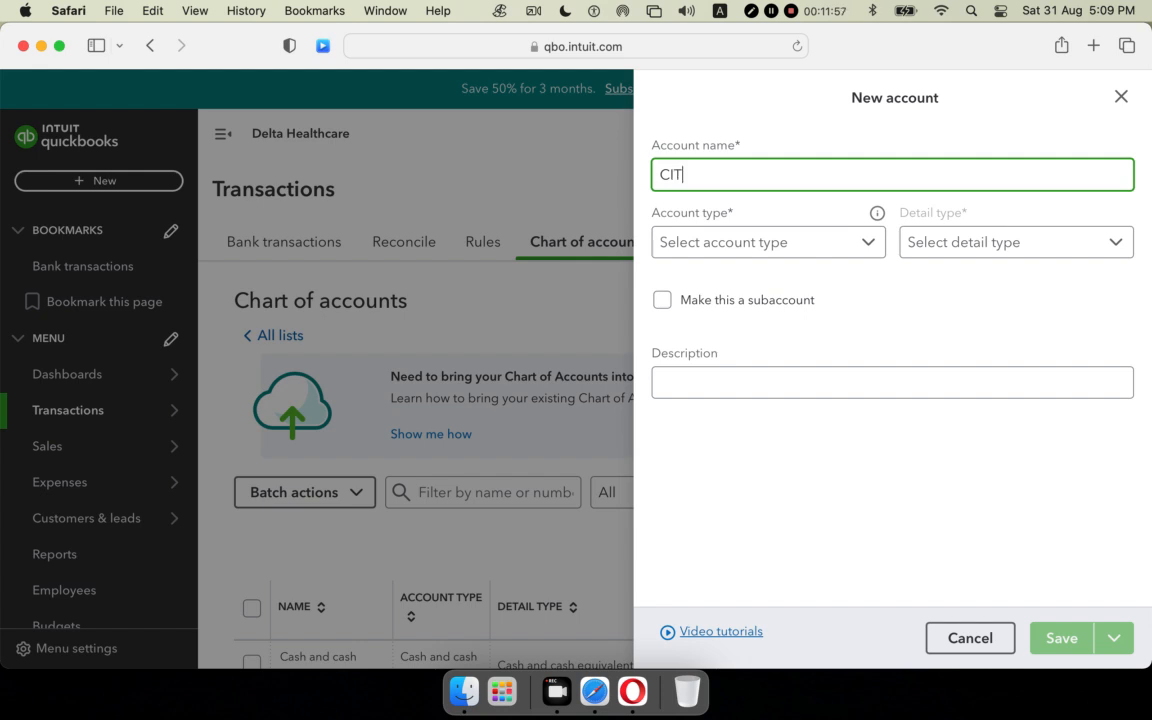
{"action": "type", "text": "I"}
{"action": "type", "text": "Bank"}
{"action": "key", "text": "BackSpace"}
{"action": "key", "text": "BackSpace"}
{"action": "key", "text": "BackSpace"}
{"action": "key", "text": "BackSpace"}
{"action": "type", "text": "Bank Checking 8765"}
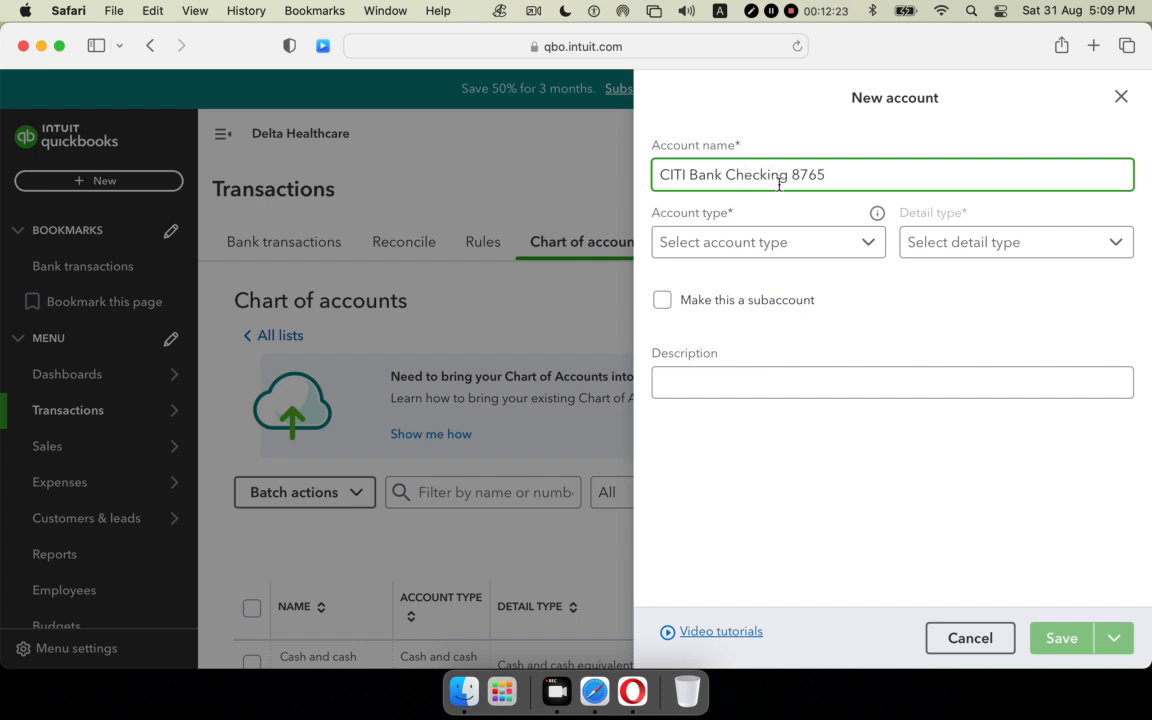
{"action": "left_click", "coordinate": [864, 243]}
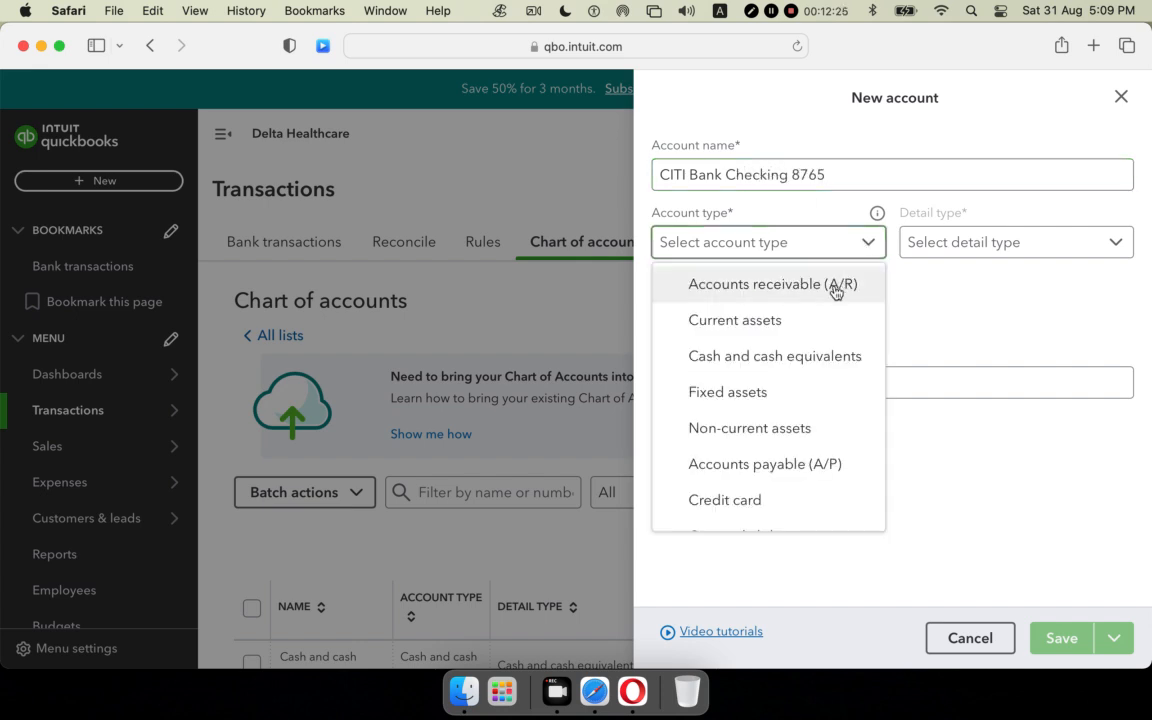
{"action": "left_click", "coordinate": [822, 360]}
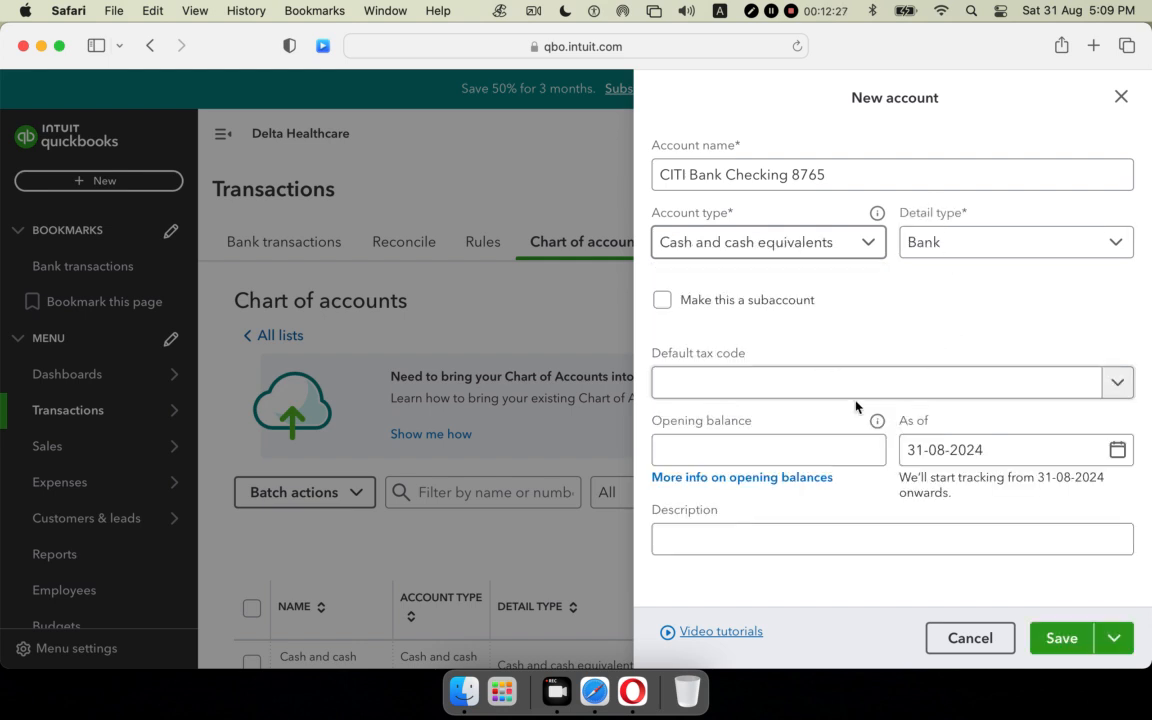
Set the CITI Bank account's As of date to 01-01-2024 and try to save the account without an opening balance
{"action": "left_click", "coordinate": [1014, 450]}
{"action": "key", "text": "BackSpace"}
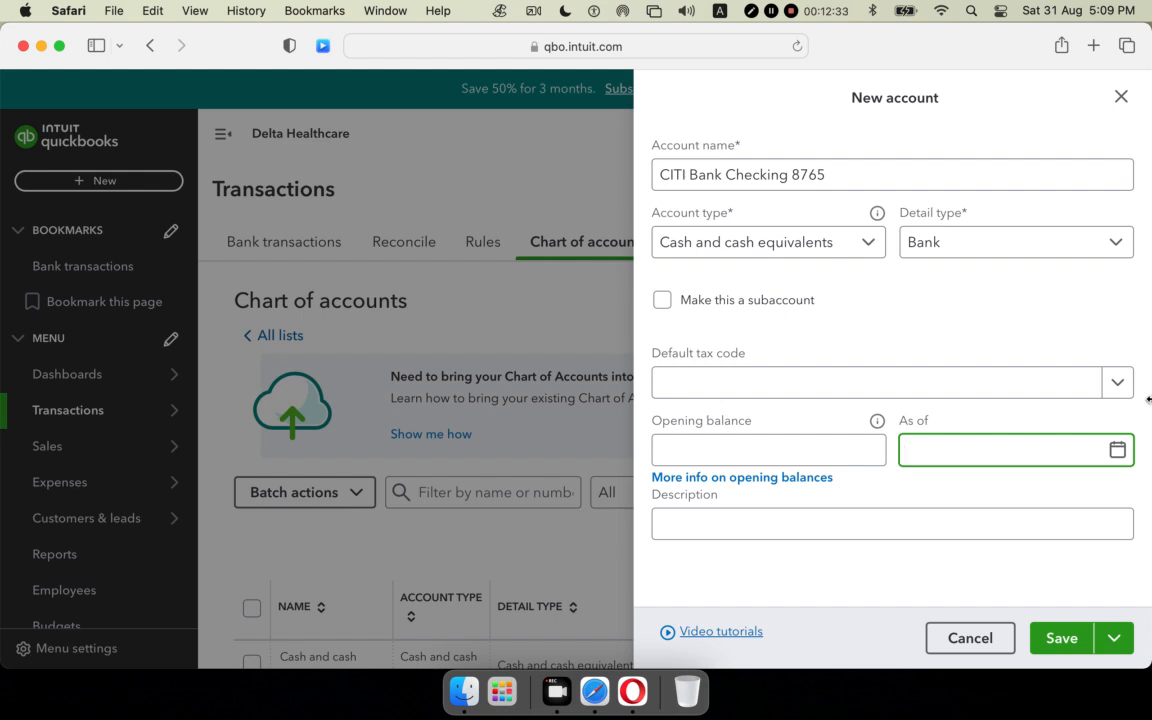
{"action": "left_click", "coordinate": [1117, 451]}
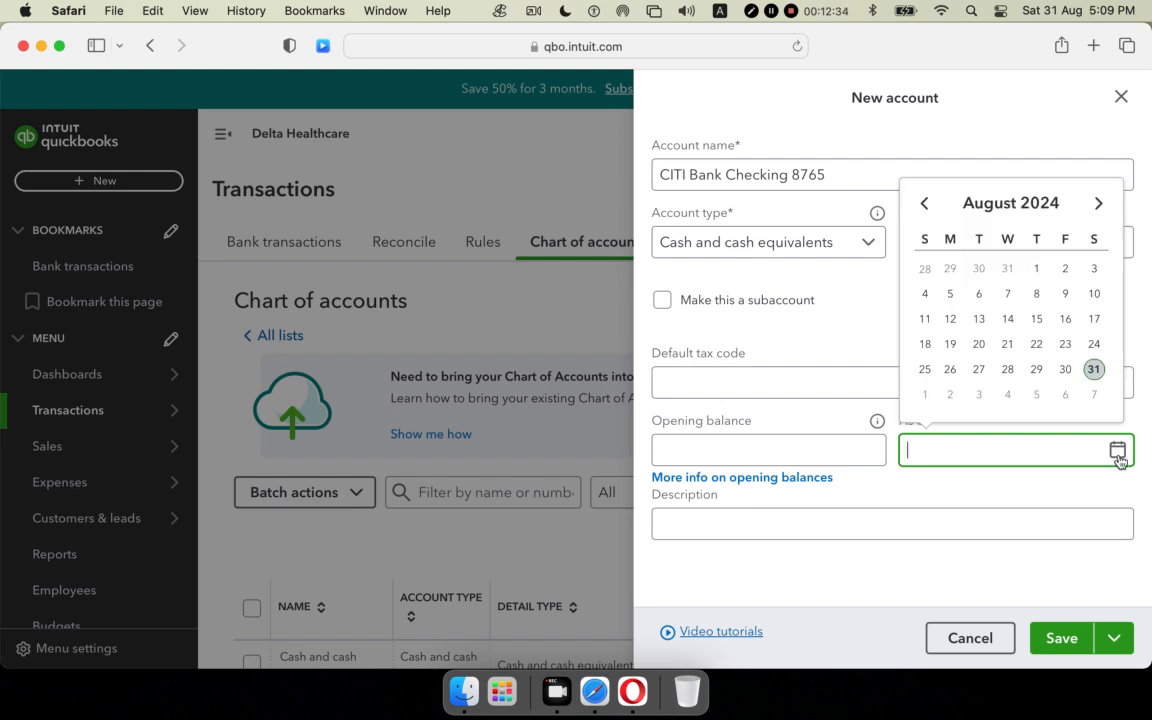
{"action": "left_click", "coordinate": [924, 204]}
{"action": "left_click", "coordinate": [924, 204]}
{"action": "left_click", "coordinate": [924, 204]}
{"action": "left_click", "coordinate": [924, 204]}
{"action": "left_click", "coordinate": [924, 204]}
{"action": "left_click", "coordinate": [924, 204]}
{"action": "left_click", "coordinate": [924, 204]}
{"action": "left_click", "coordinate": [924, 204]}
{"action": "left_click", "coordinate": [1099, 203]}
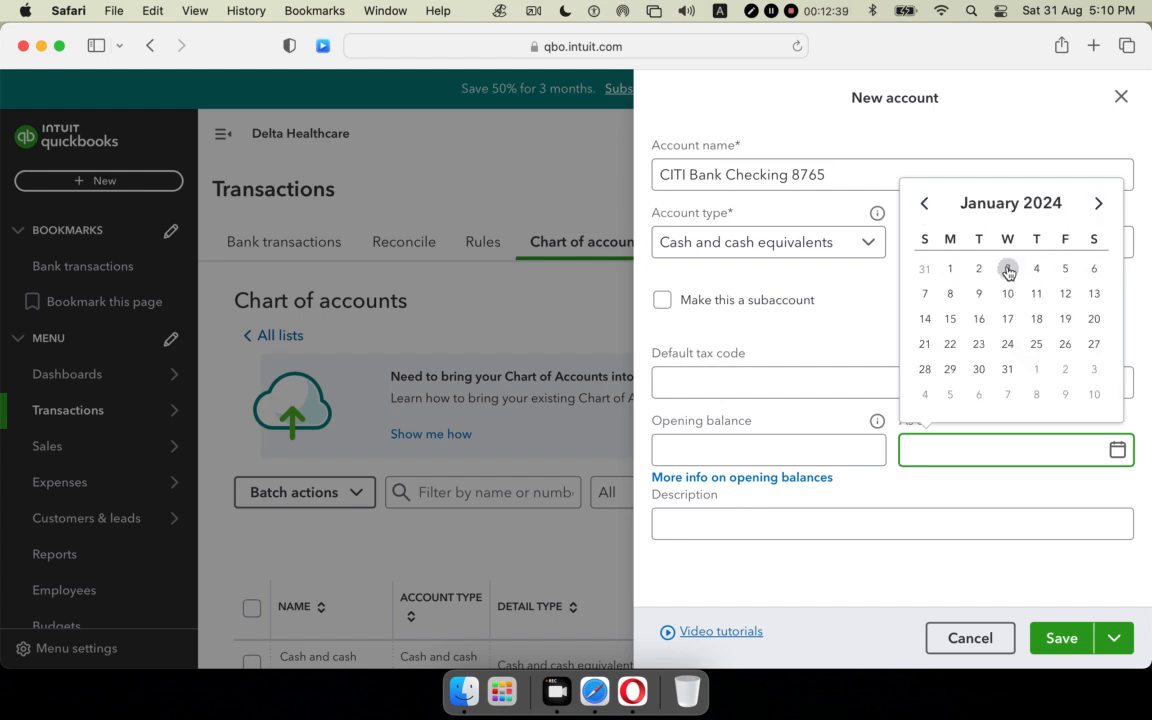
{"action": "left_click", "coordinate": [947, 269]}
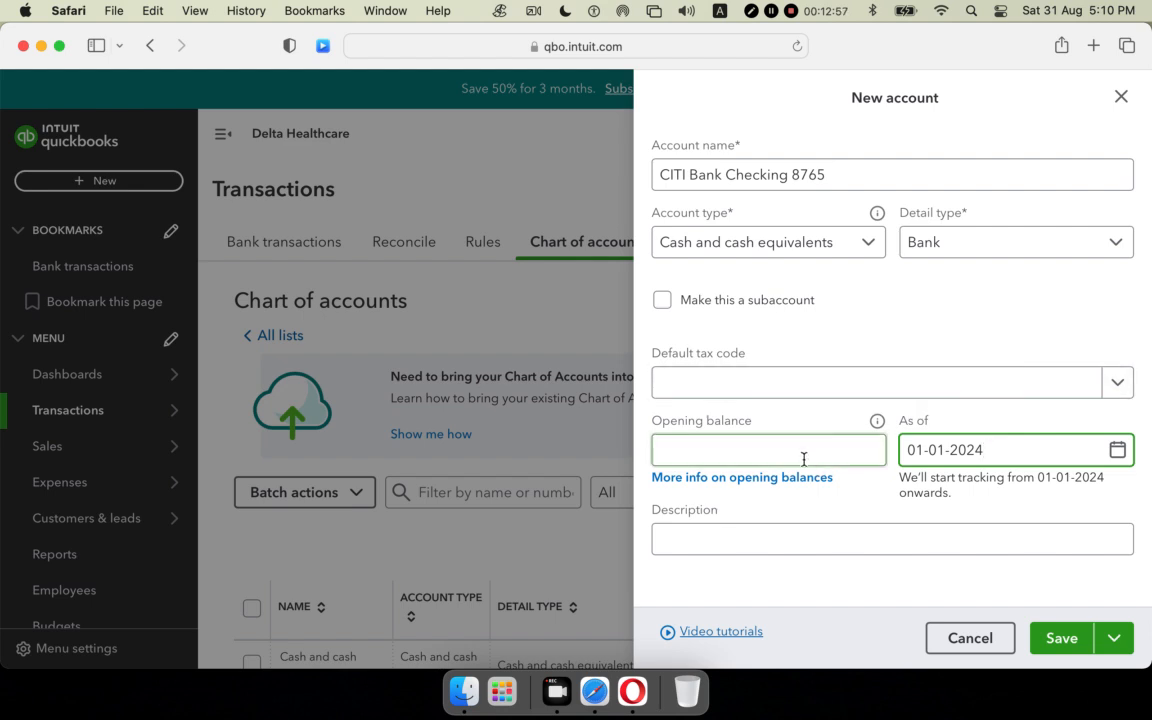
{"action": "left_click", "coordinate": [1068, 641]}
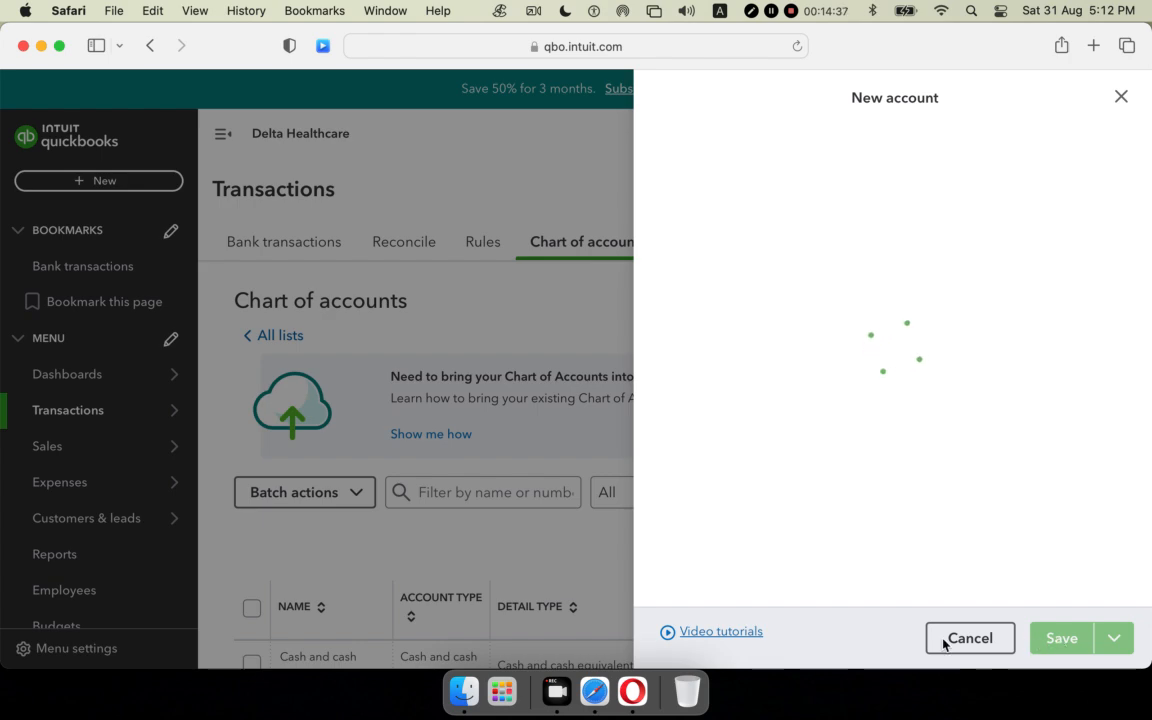
Switch to System Preferences to check the network connections, turn off the Mac's Wi-Fi, and close the settings
{"action": "left_click", "coordinate": [505, 694]}
{"action": "scroll", "coordinate": [347, 519], "scroll_direction": "left", "scroll_amount": 3}
{"action": "left_click", "coordinate": [708, 450]}
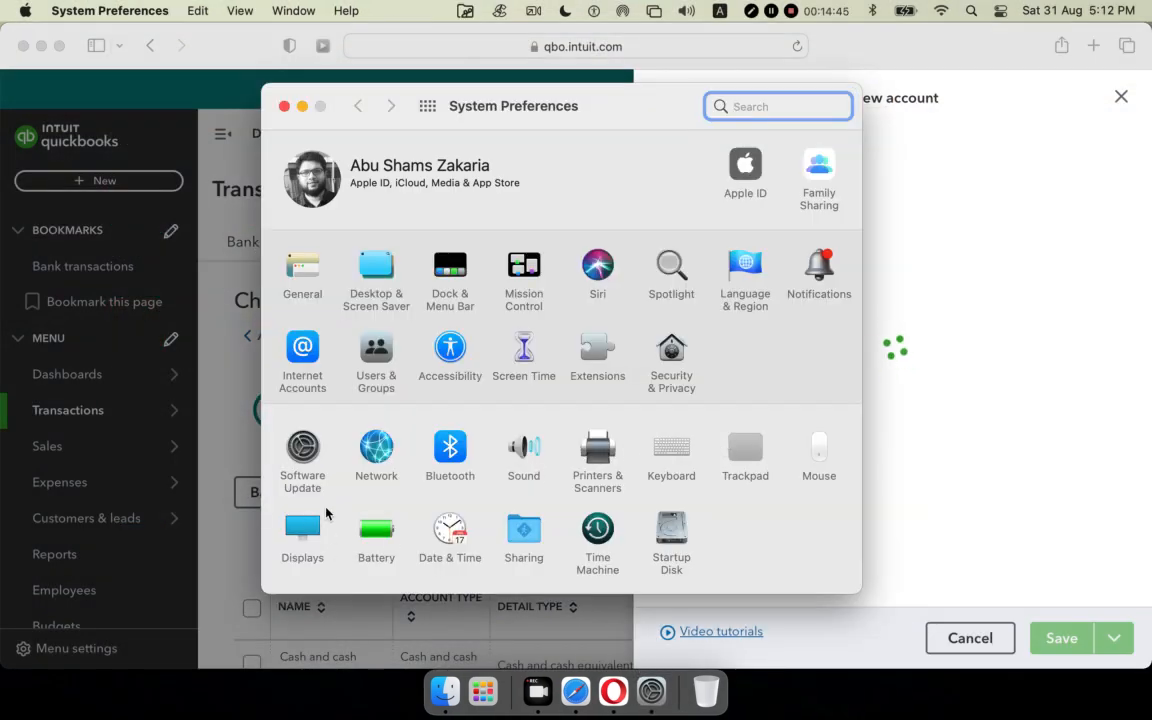
{"action": "left_click", "coordinate": [378, 447]}
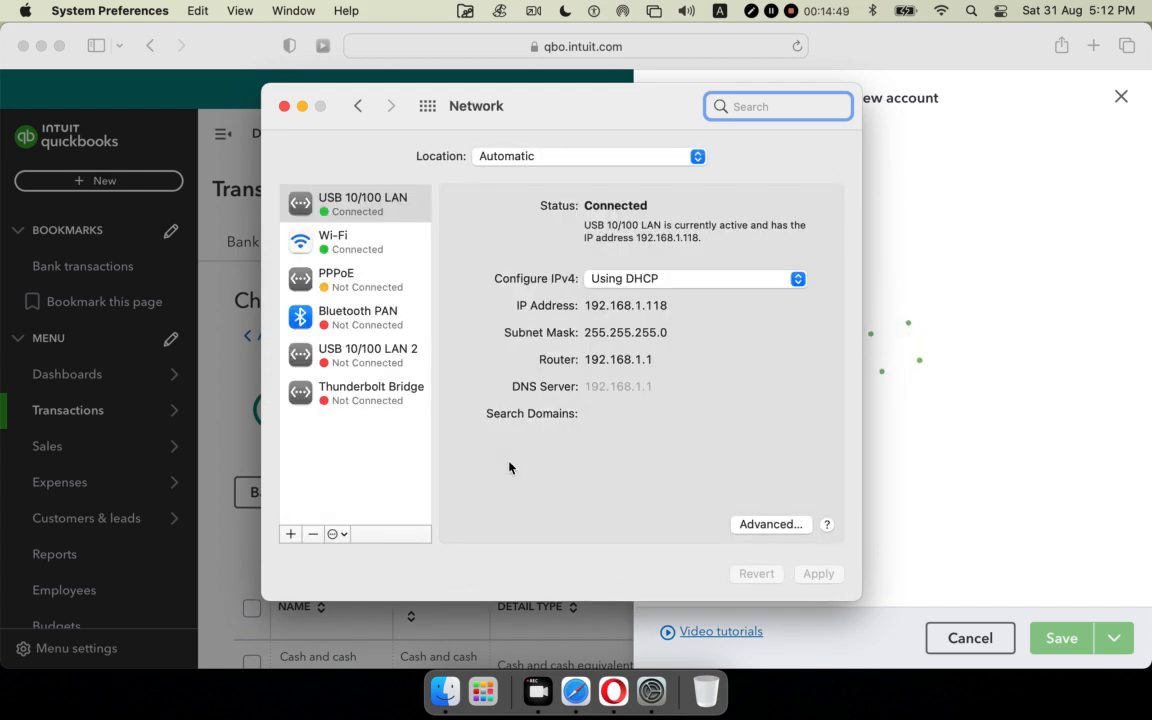
{"action": "left_click", "coordinate": [942, 11]}
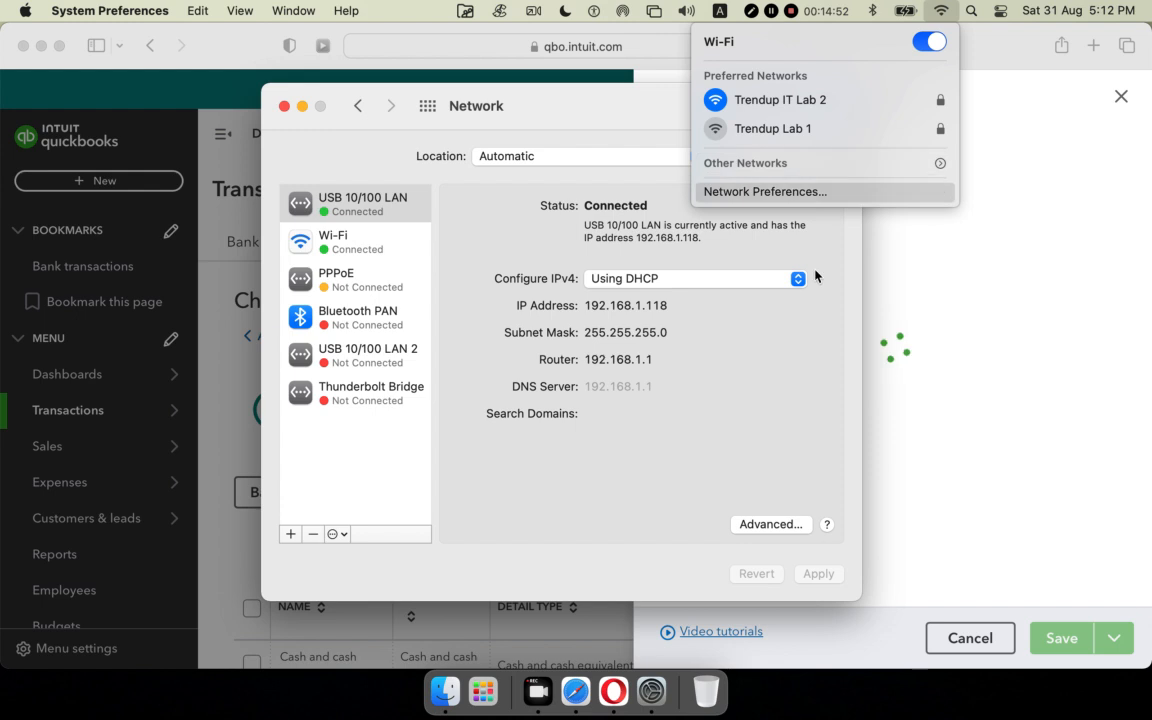
{"action": "left_click", "coordinate": [848, 96]}
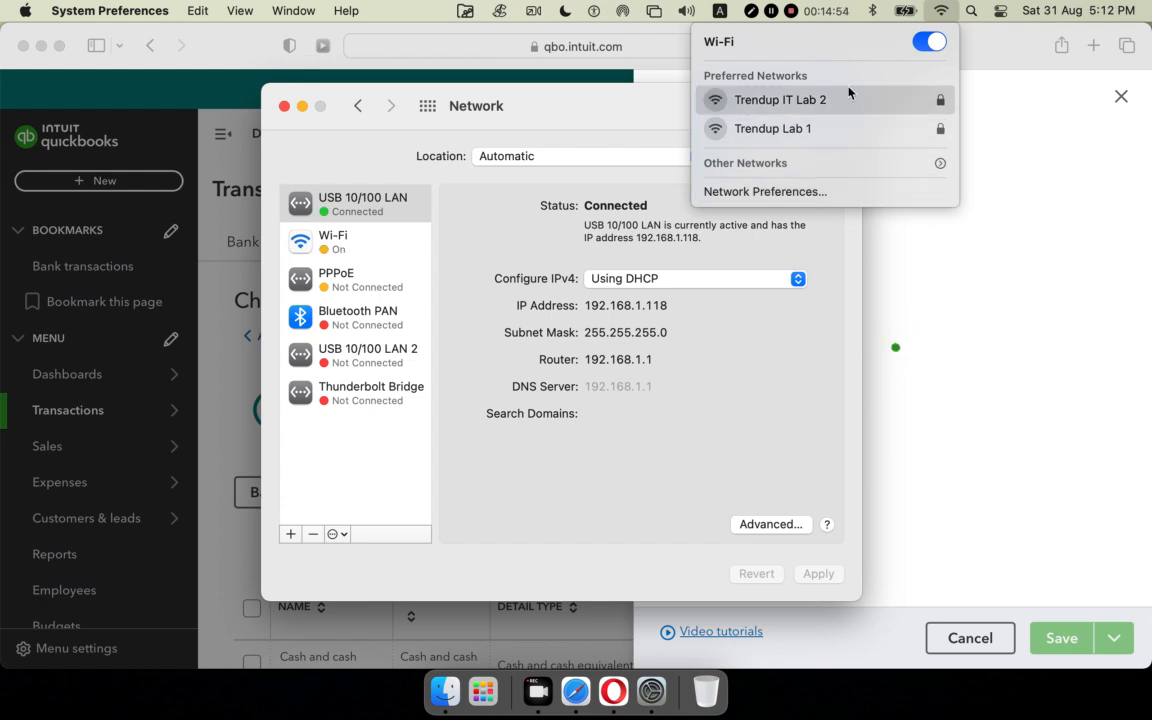
{"action": "left_click", "coordinate": [929, 41]}
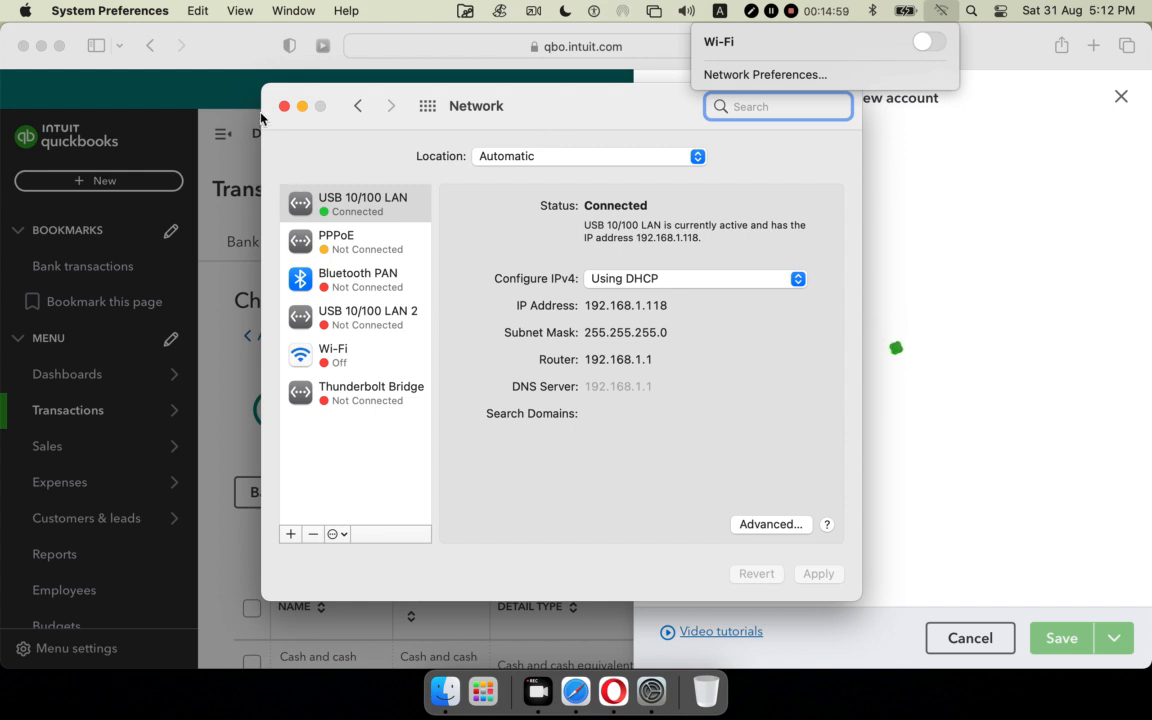
{"action": "left_click", "coordinate": [285, 106]}
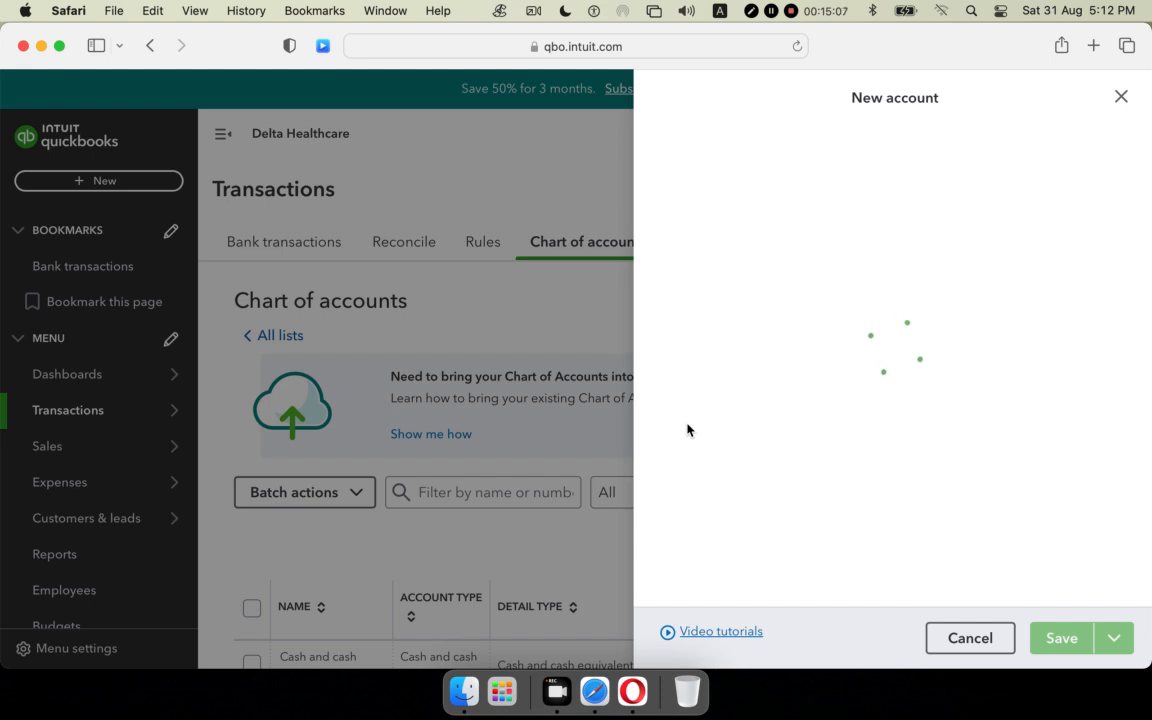
Reload the QuickBooks page in Safari and check the chart of accounts for the CITI Bank account
{"action": "left_click", "coordinate": [797, 46]}
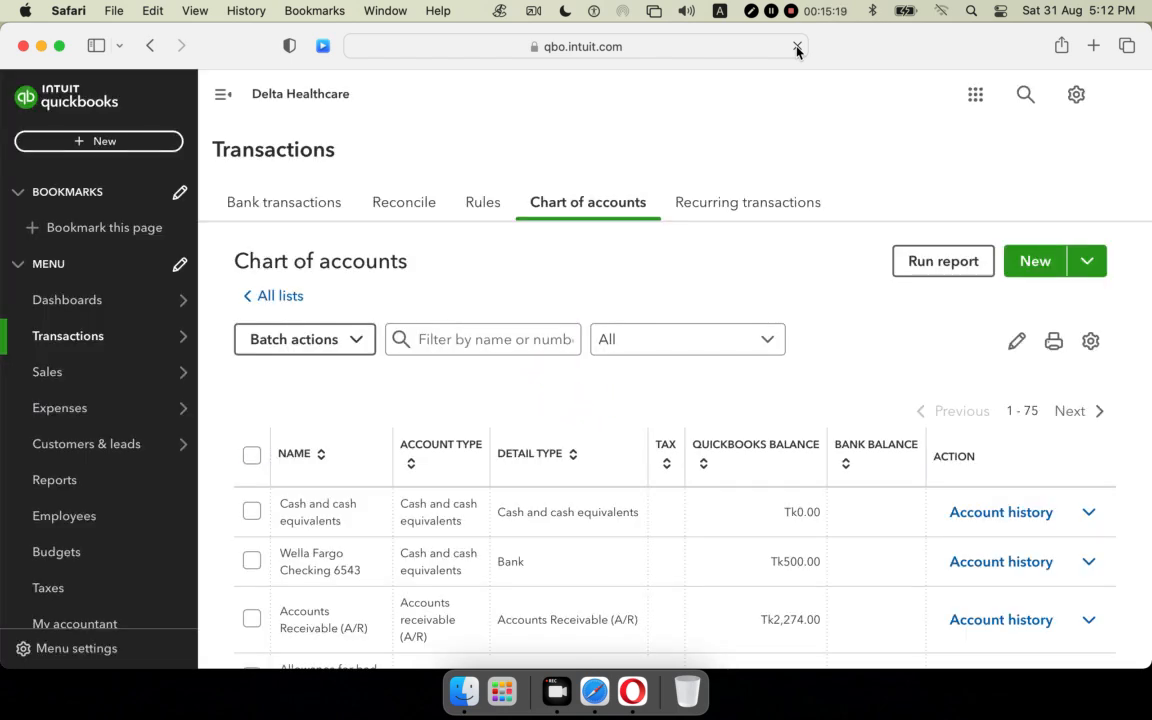
{"action": "scroll", "coordinate": [533, 514], "scroll_direction": "down", "scroll_amount": 3}
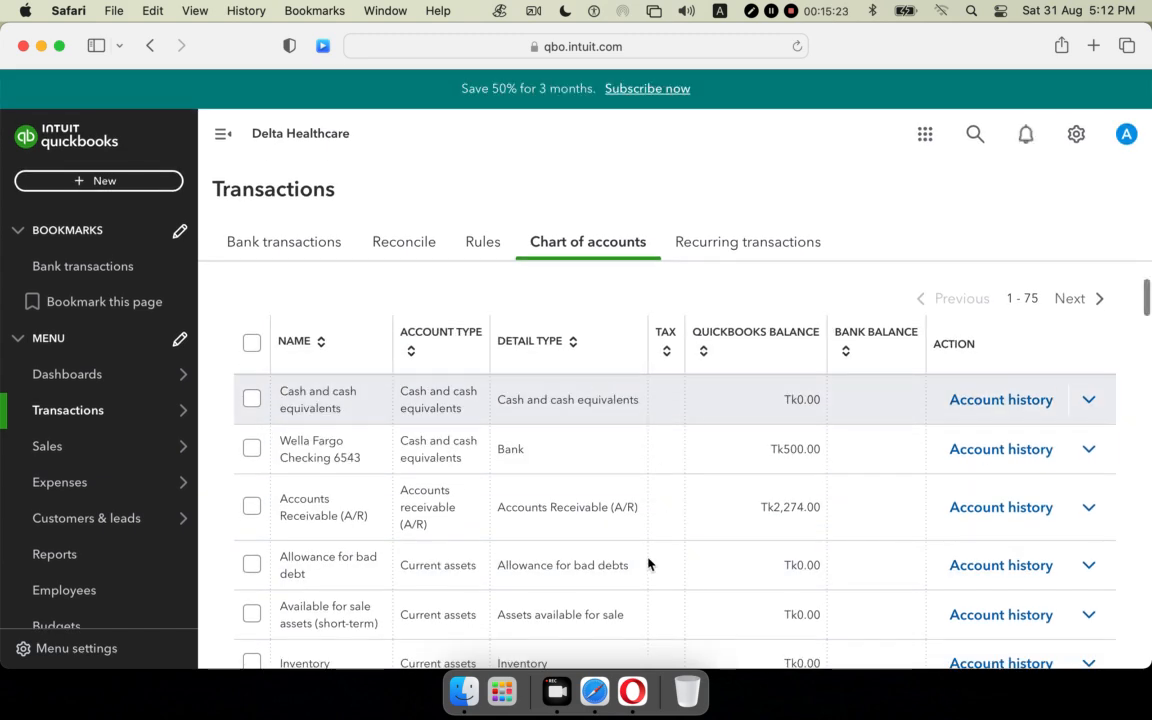
{"action": "scroll", "coordinate": [429, 505], "scroll_direction": "down", "scroll_amount": 3}
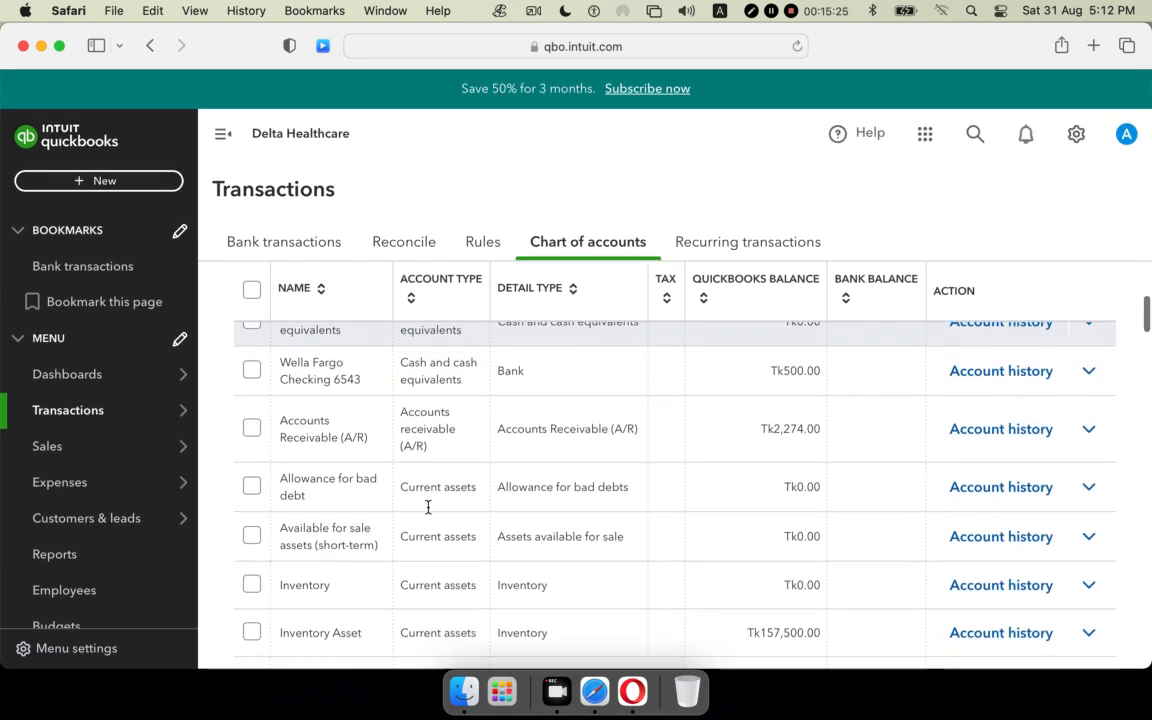
Create a new account named "CITI Bank Checking 8765" with the account type Cash and cash equivalents
{"action": "scroll", "coordinate": [429, 513], "scroll_direction": "up", "scroll_amount": 3}
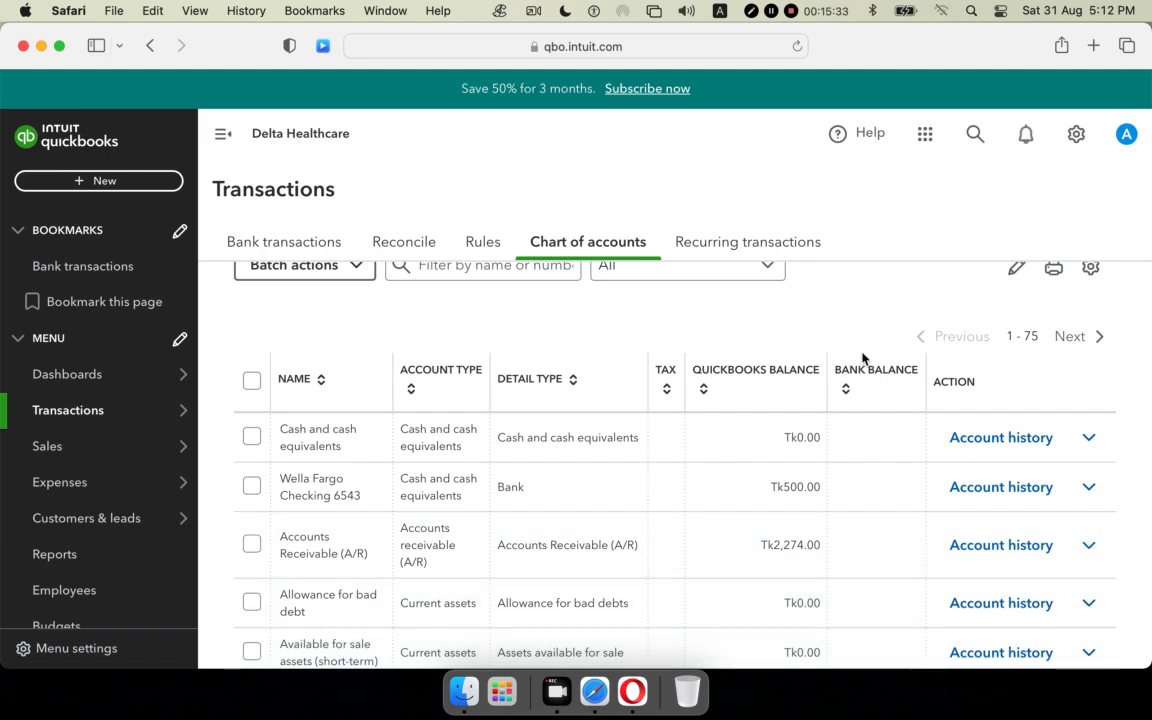
{"action": "scroll", "coordinate": [861, 360], "scroll_direction": "up", "scroll_amount": 3}
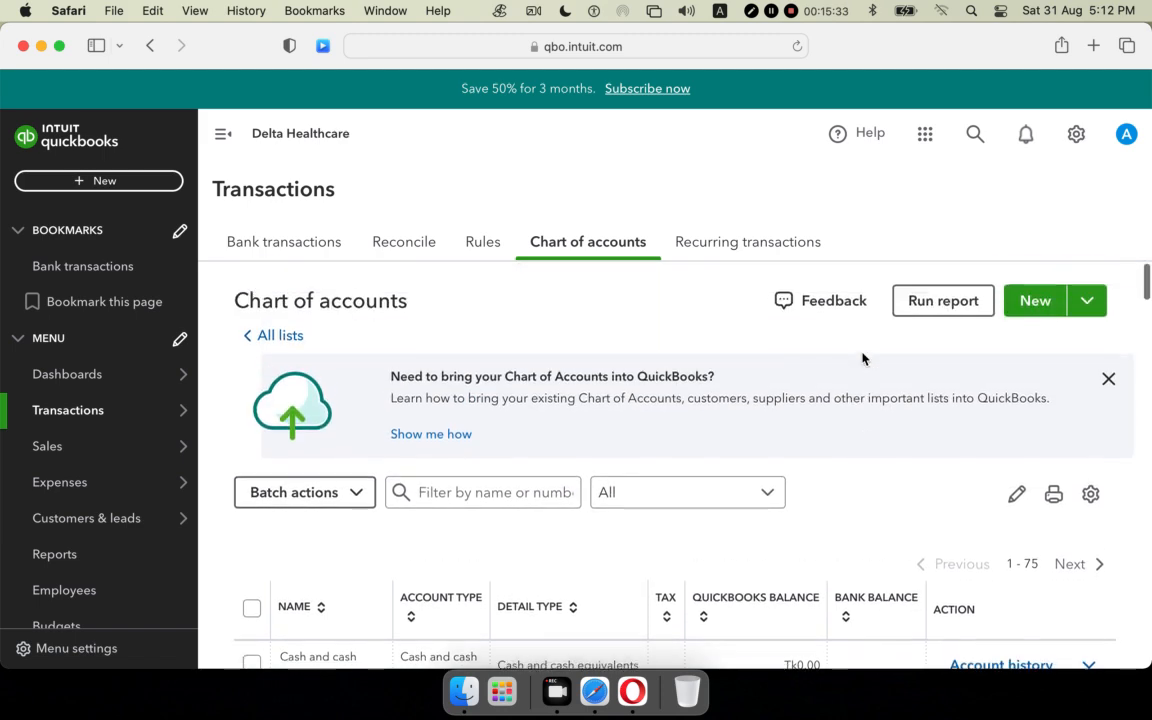
{"action": "left_click", "coordinate": [1035, 301]}
{"action": "left_click", "coordinate": [760, 176]}
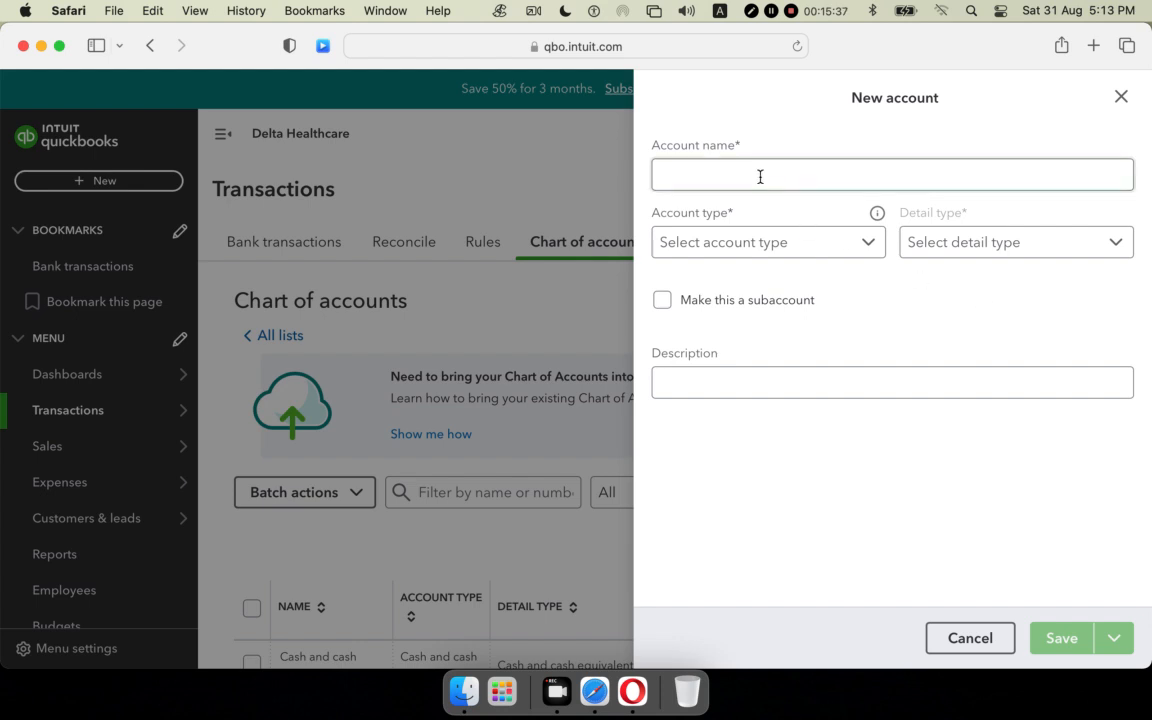
{"action": "type", "text": "CI"}
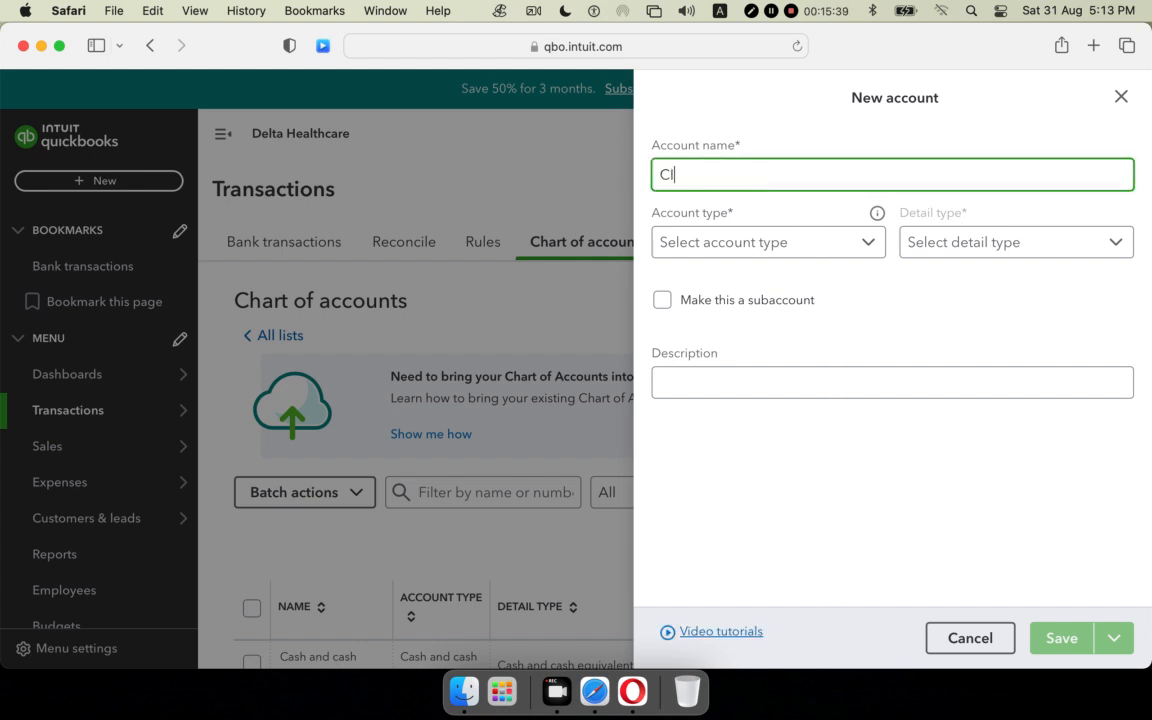
{"action": "type", "text": "TI Bank Checki"}
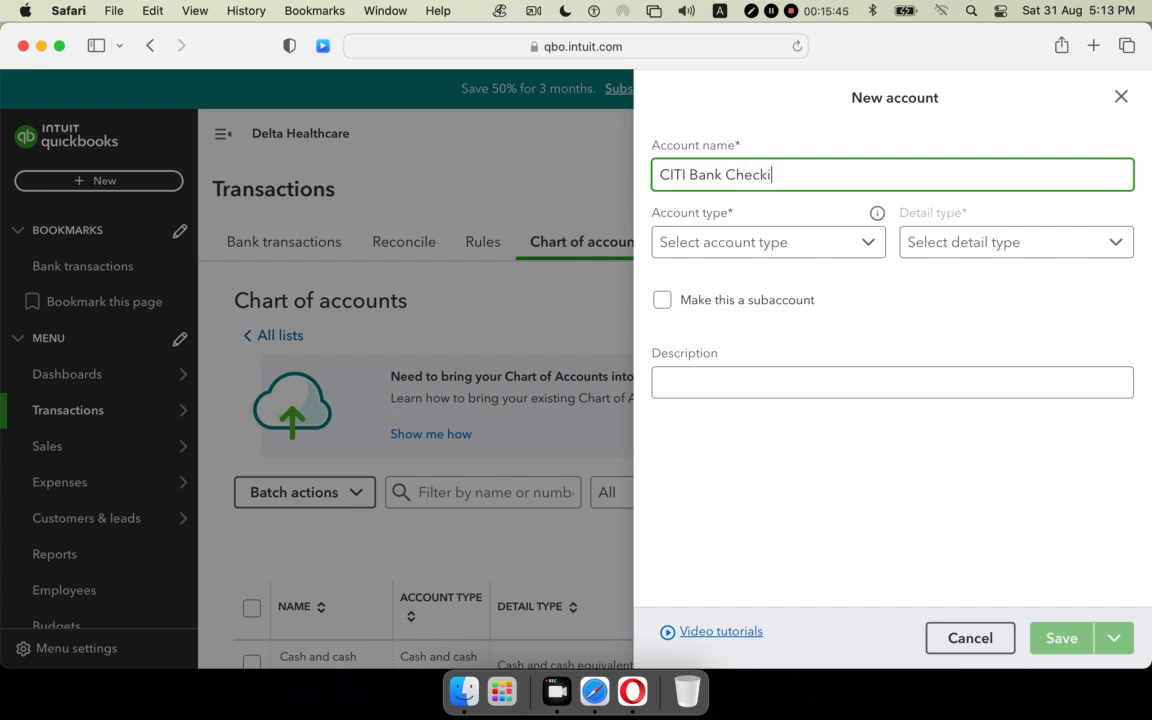
{"action": "type", "text": "ng 8765"}
{"action": "left_click", "coordinate": [787, 251]}
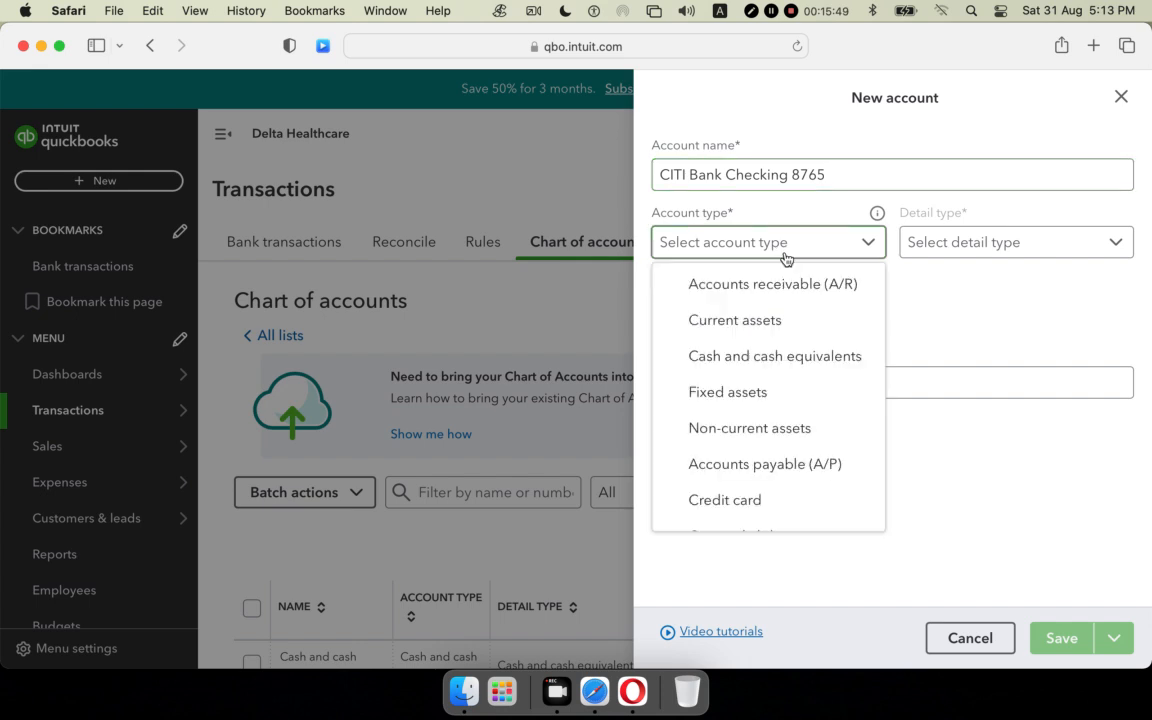
{"action": "left_click", "coordinate": [771, 355]}
Set the As of date to 01-01-2024, leave the opening balance empty, and save the CITI Bank account
{"action": "left_click", "coordinate": [846, 447]}
{"action": "left_click", "coordinate": [1027, 455]}
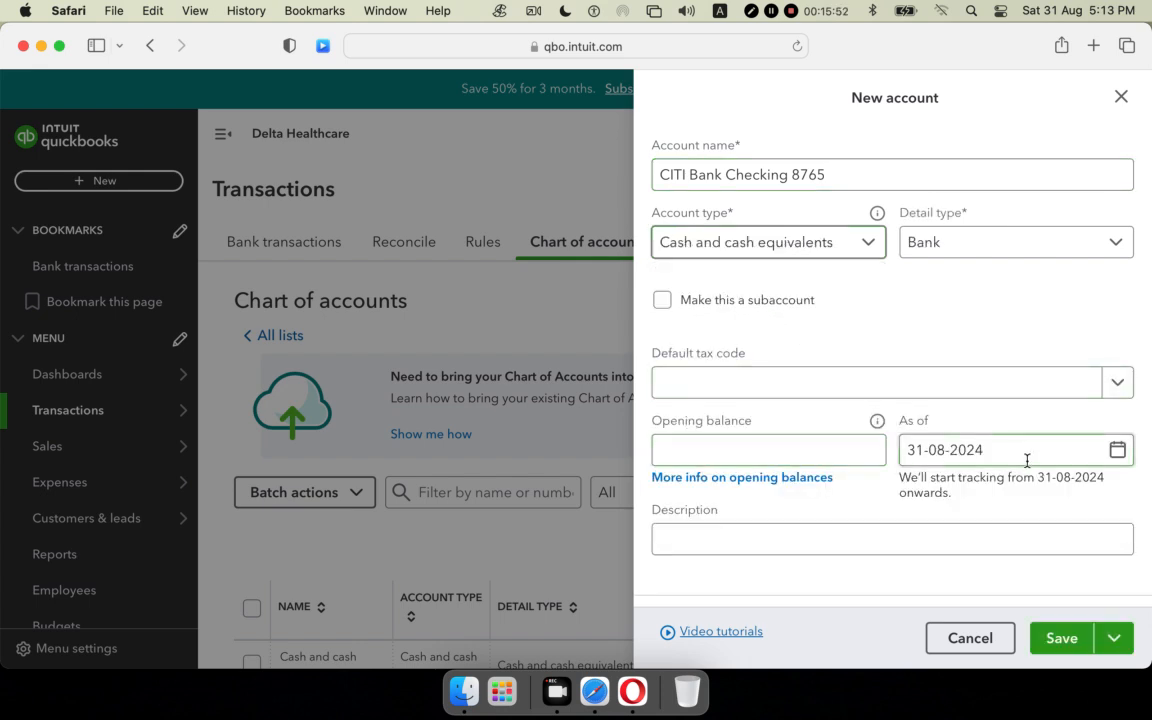
{"action": "left_click", "coordinate": [1117, 451]}
{"action": "left_click", "coordinate": [924, 204]}
{"action": "left_click", "coordinate": [924, 204]}
{"action": "left_click", "coordinate": [924, 204]}
{"action": "left_click", "coordinate": [924, 204]}
{"action": "left_click", "coordinate": [924, 204]}
{"action": "left_click", "coordinate": [924, 204]}
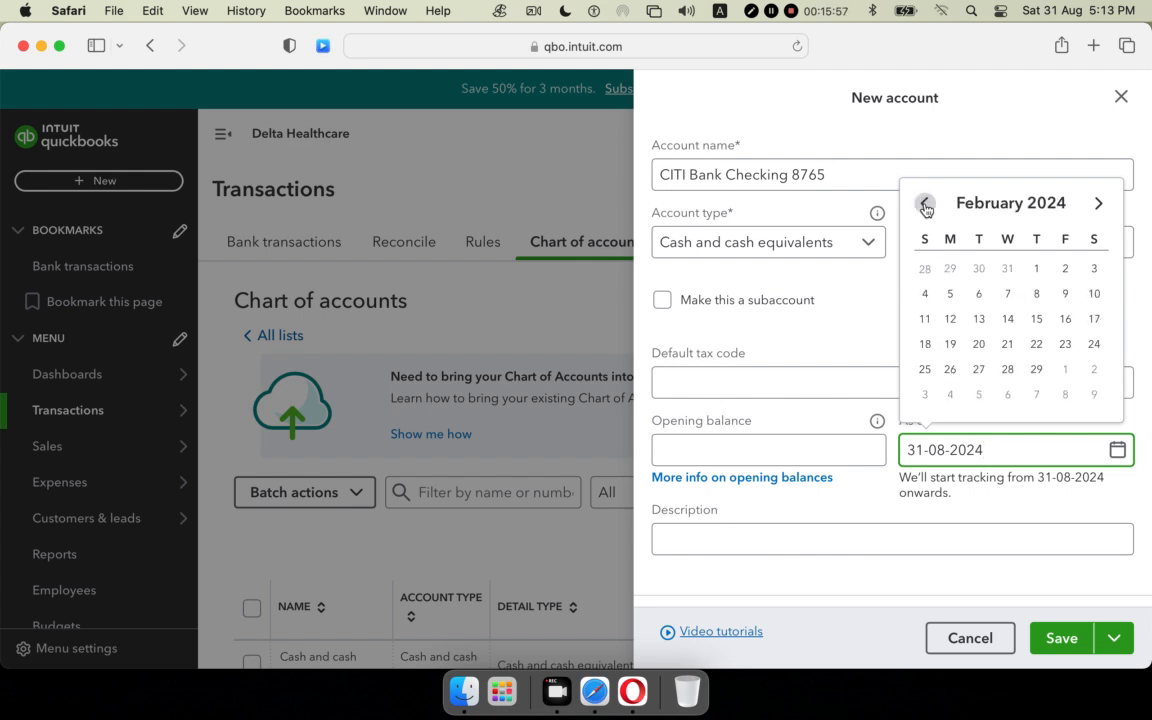
{"action": "left_click", "coordinate": [924, 204]}
{"action": "left_click", "coordinate": [950, 268]}
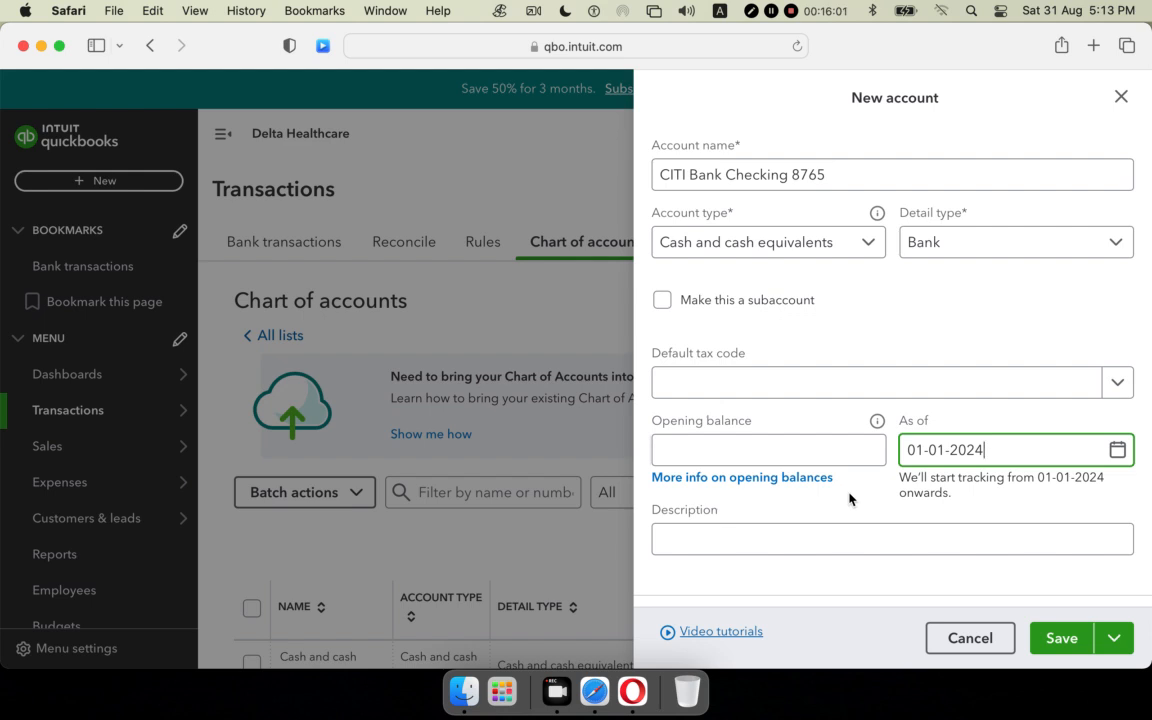
{"action": "left_click", "coordinate": [1074, 636]}
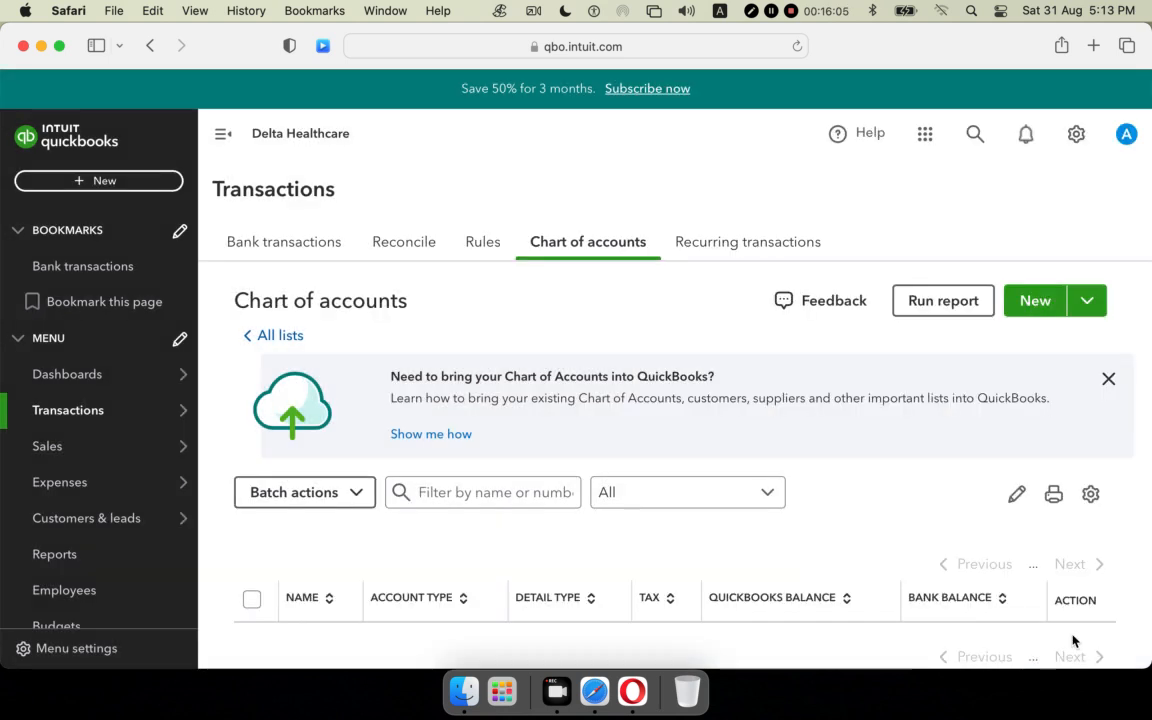
Open the account history of Wella Fargo Checking 6543 and examine its opening balance entry across all columns
{"action": "scroll", "coordinate": [795, 506], "scroll_direction": "down", "scroll_amount": 3}
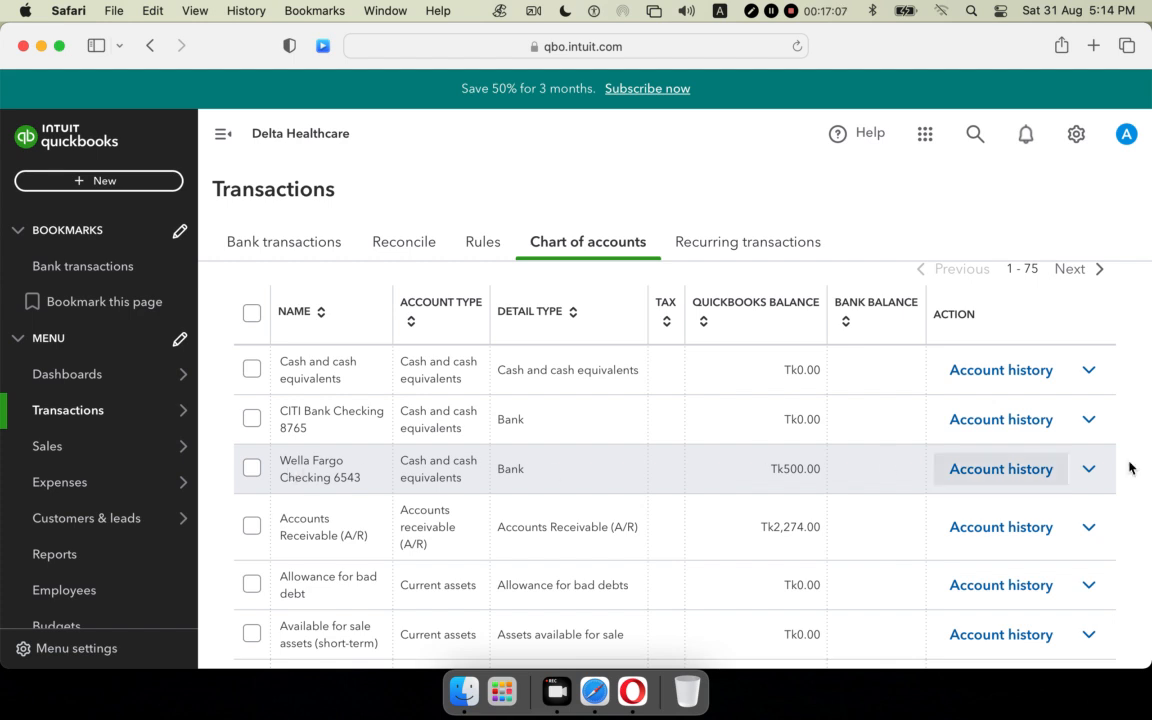
{"action": "left_click", "coordinate": [987, 469]}
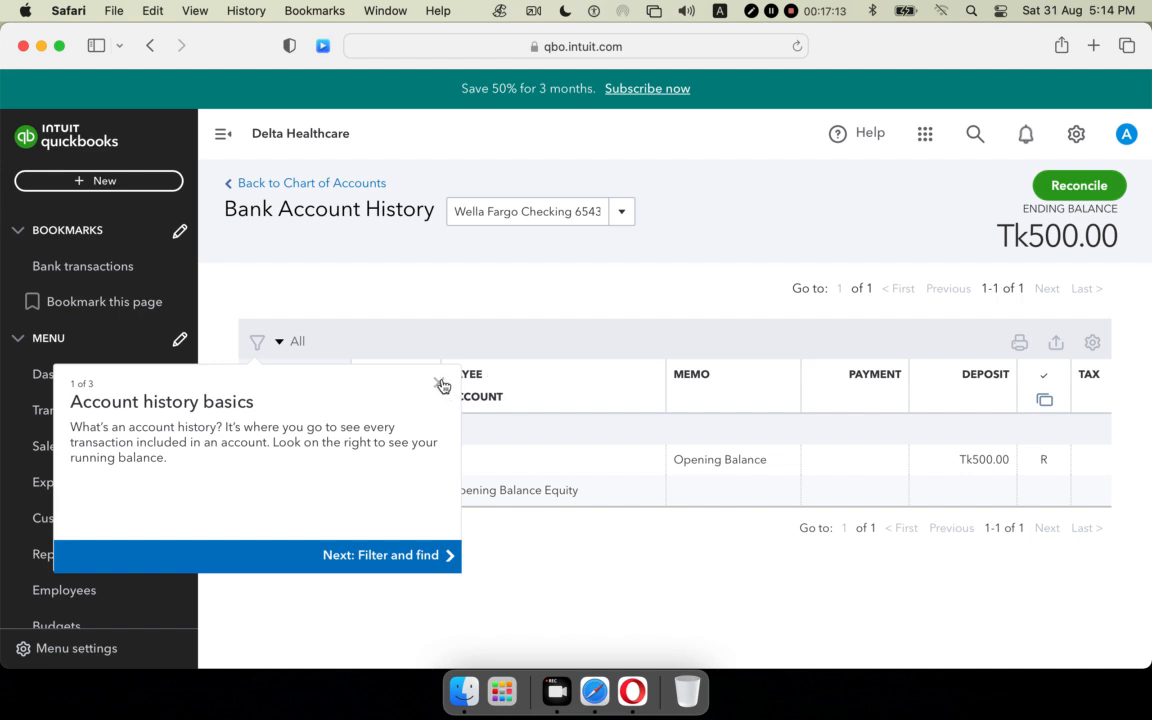
{"action": "left_click", "coordinate": [439, 384]}
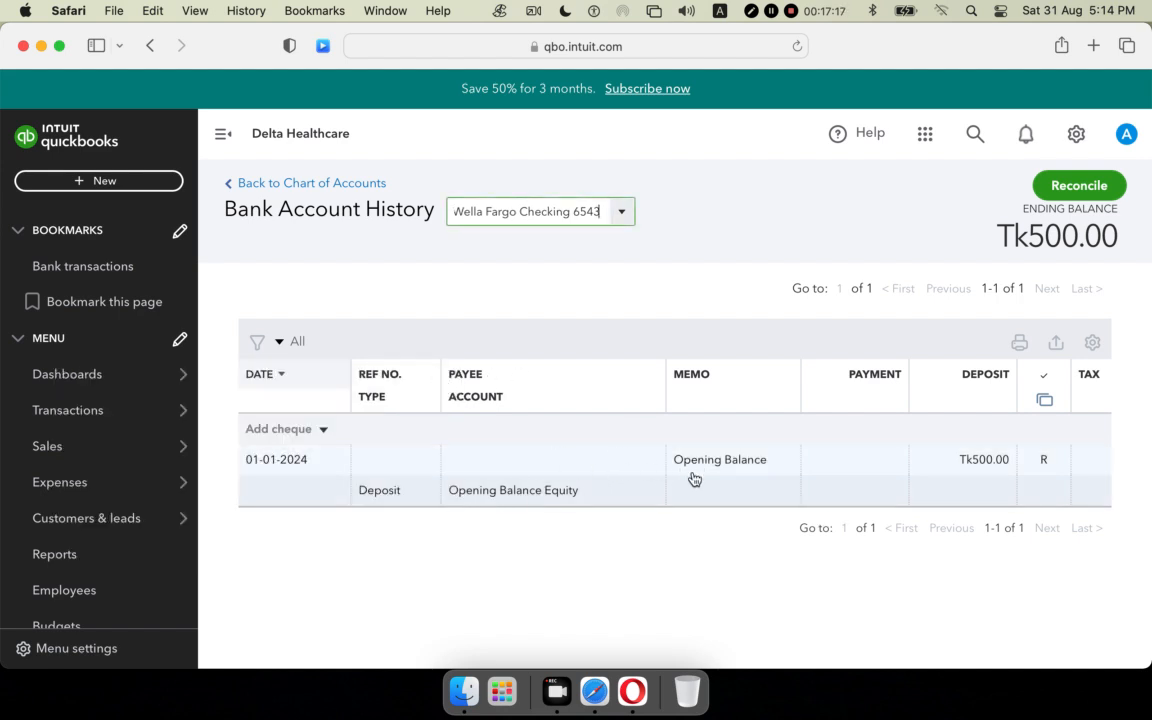
{"action": "scroll", "coordinate": [617, 478], "scroll_direction": "right", "scroll_amount": 10}
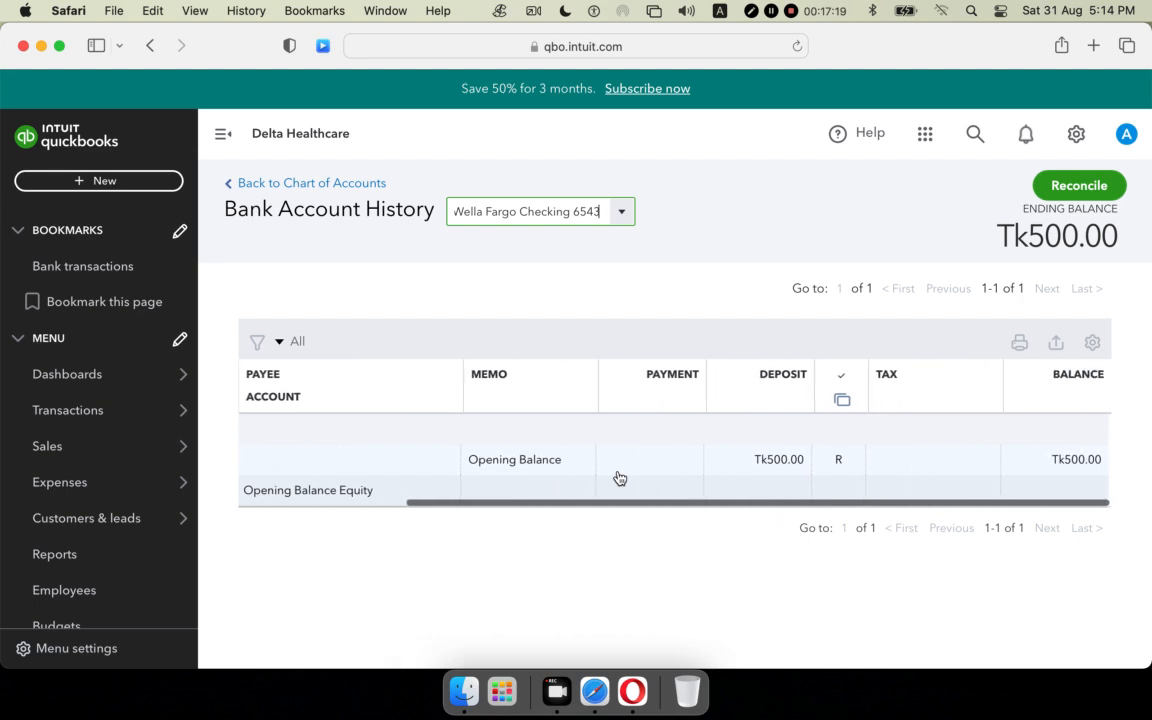
Set the deposit of the Wella Fargo Checking opening balance entry to 5,000.00, save it, and accept modifying the reconciled transaction
{"action": "scroll", "coordinate": [617, 477], "scroll_direction": "left", "scroll_amount": 10}
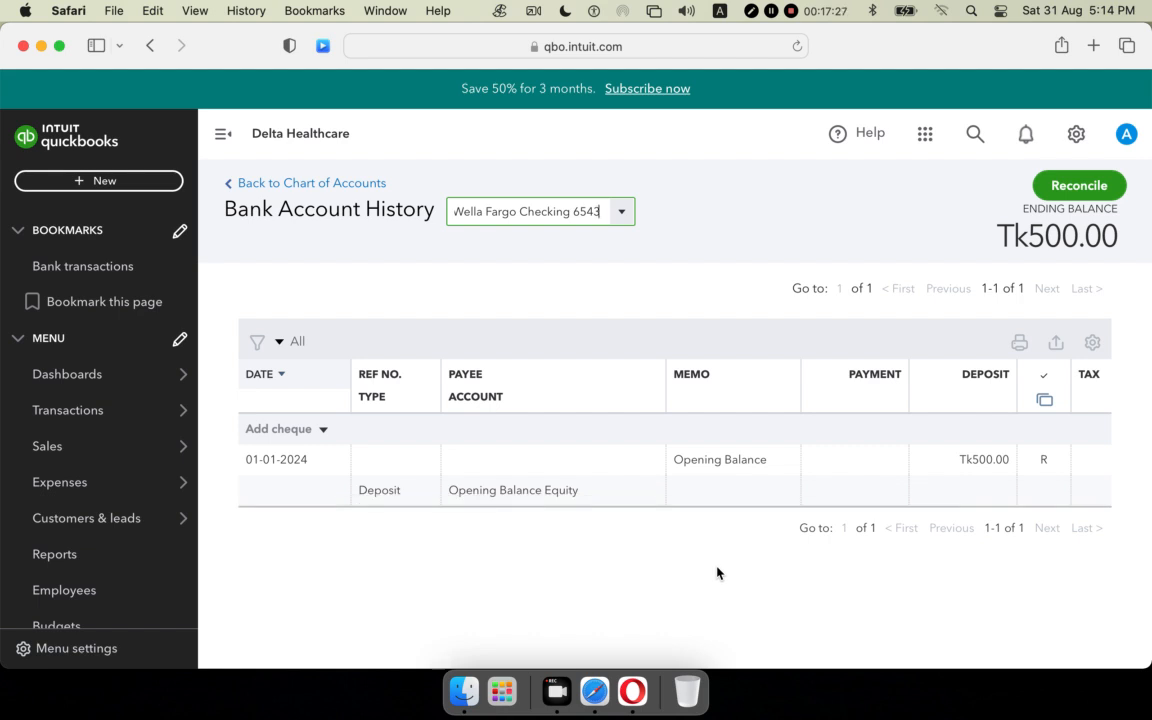
{"action": "left_click", "coordinate": [643, 467]}
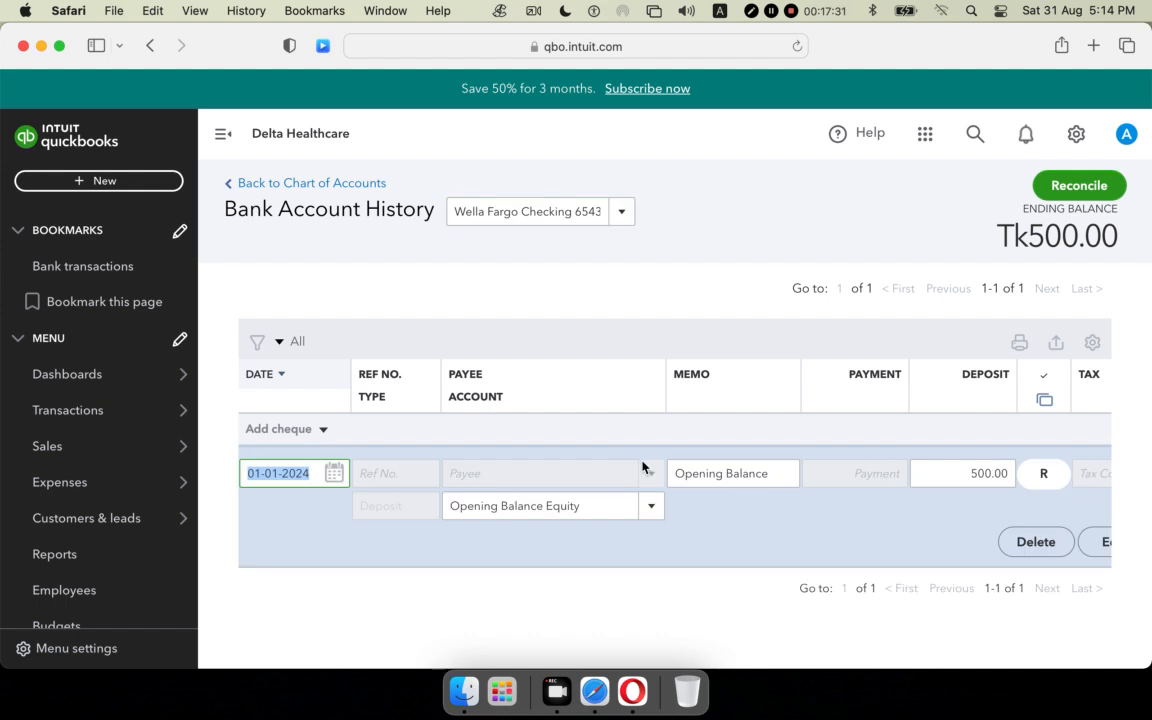
{"action": "scroll", "coordinate": [784, 500], "scroll_direction": "right", "scroll_amount": 4}
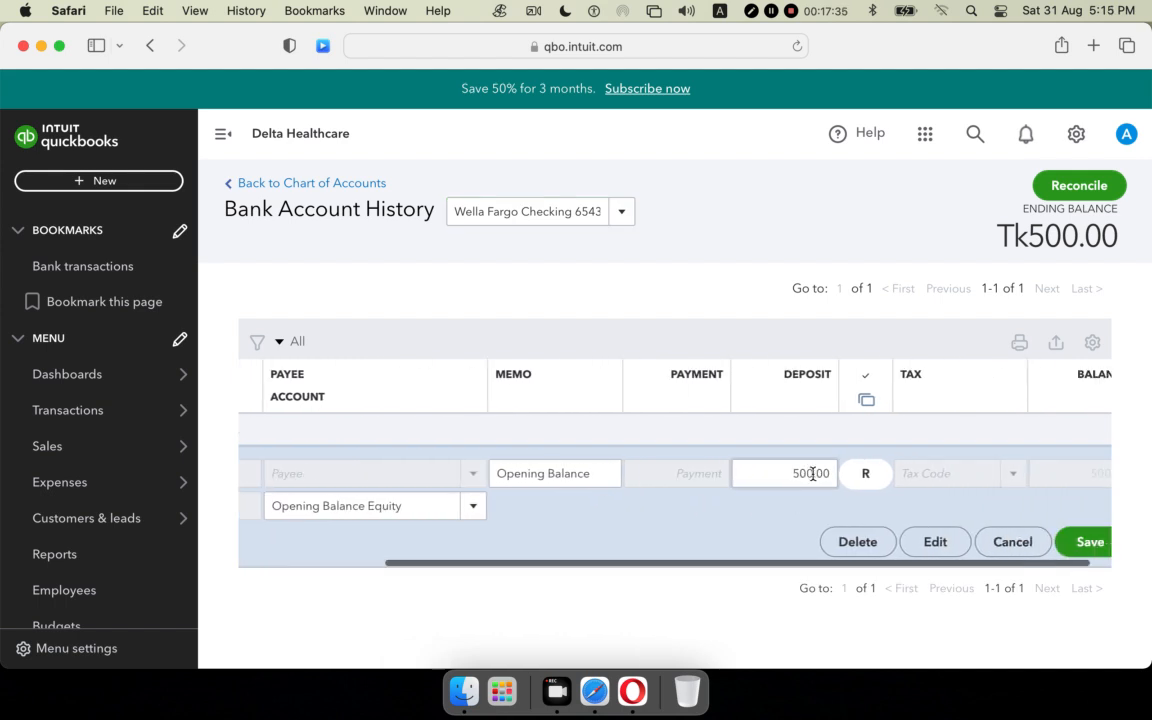
{"action": "left_click", "coordinate": [812, 473]}
{"action": "type", "text": "0"}
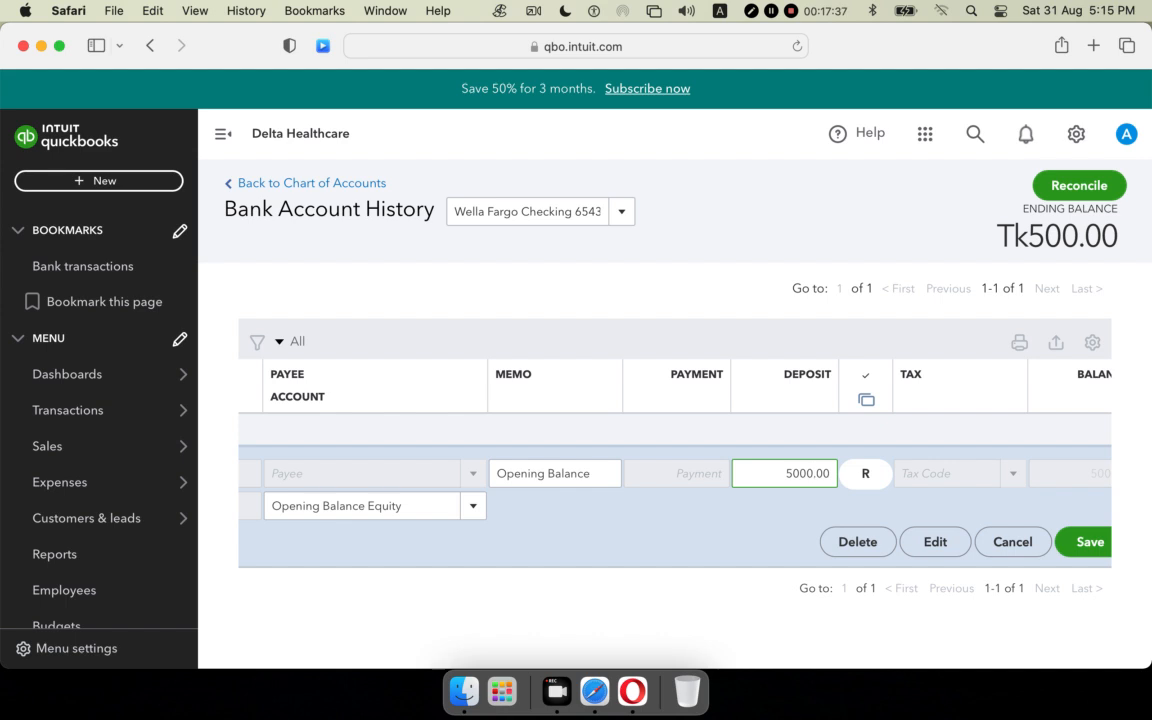
{"action": "left_click", "coordinate": [1091, 548]}
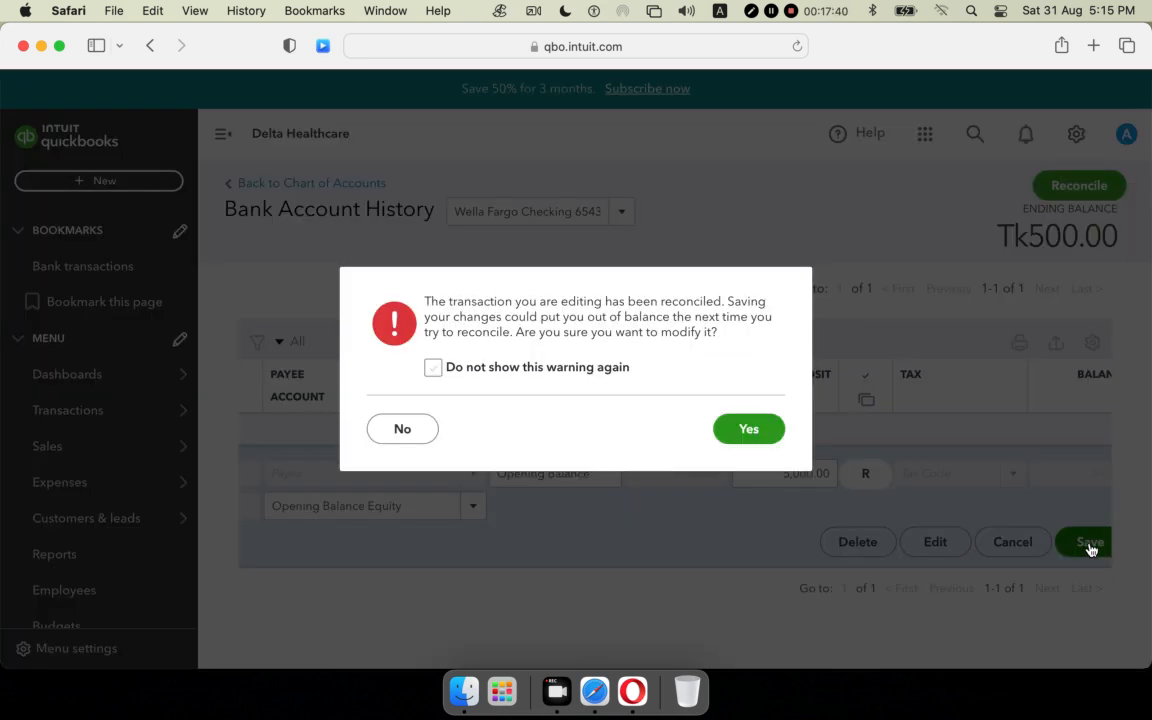
{"action": "left_click", "coordinate": [733, 429]}
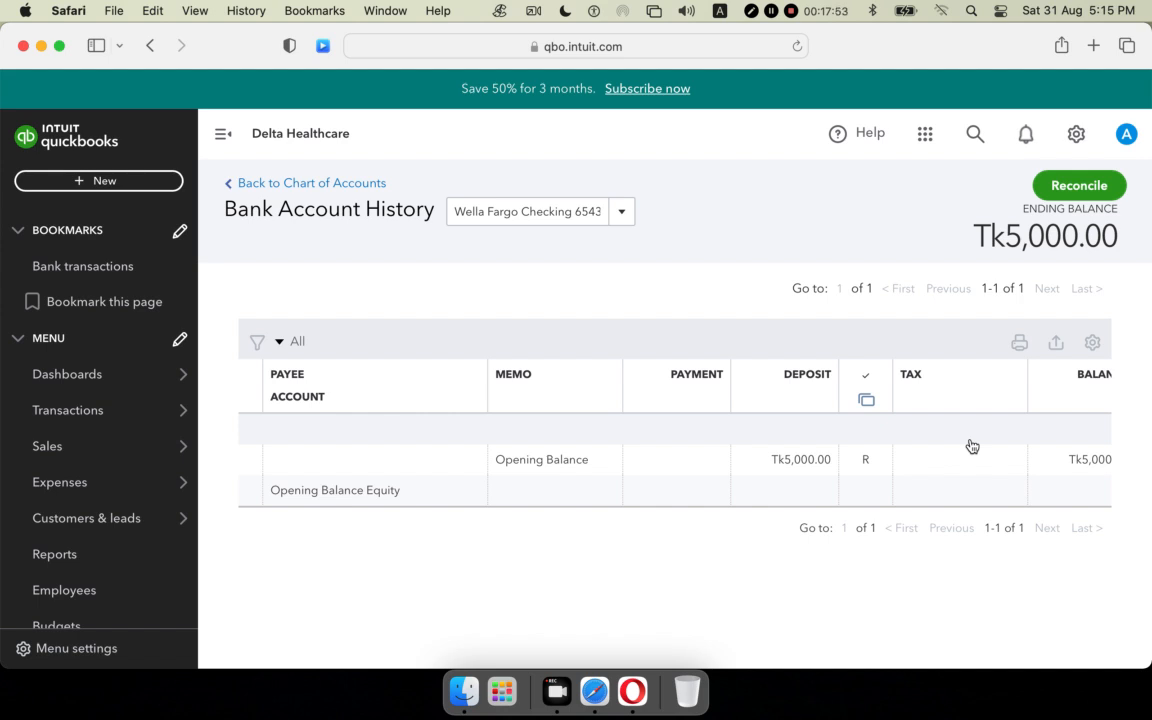
Reopen the Wella Fargo opening balance entry and save it again with the same deposit amount of 5,000.00
{"action": "left_click", "coordinate": [812, 459]}
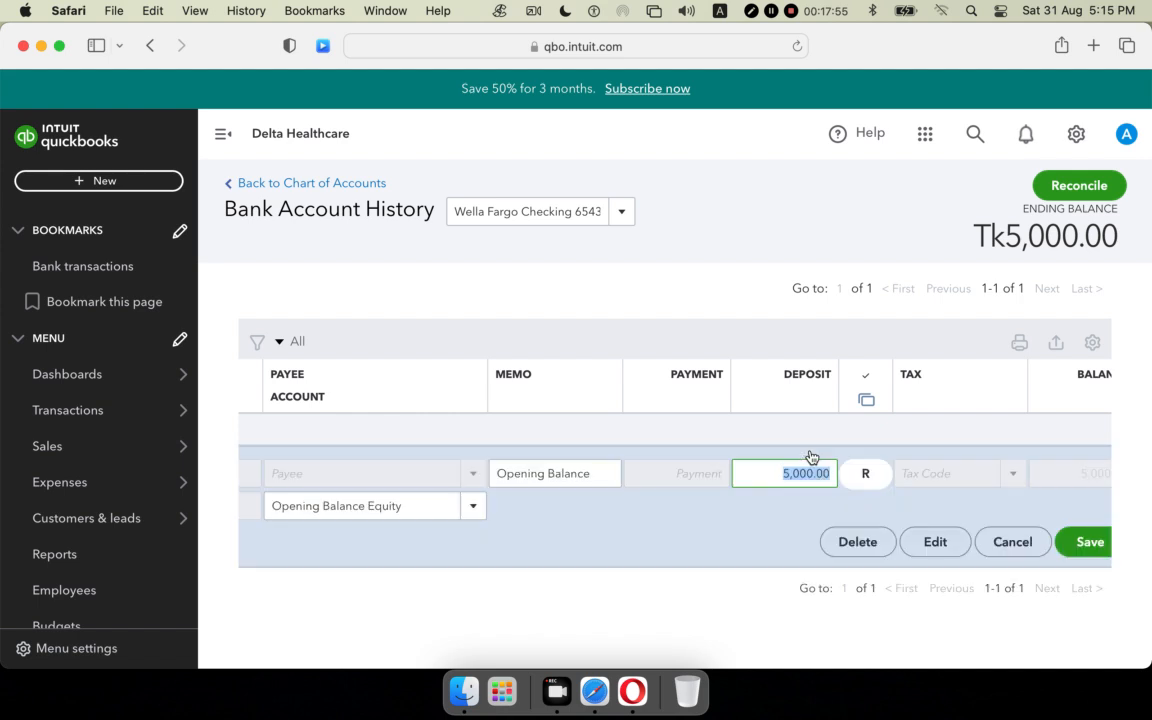
{"action": "left_click", "coordinate": [816, 476]}
{"action": "key", "text": "BackSpace"}
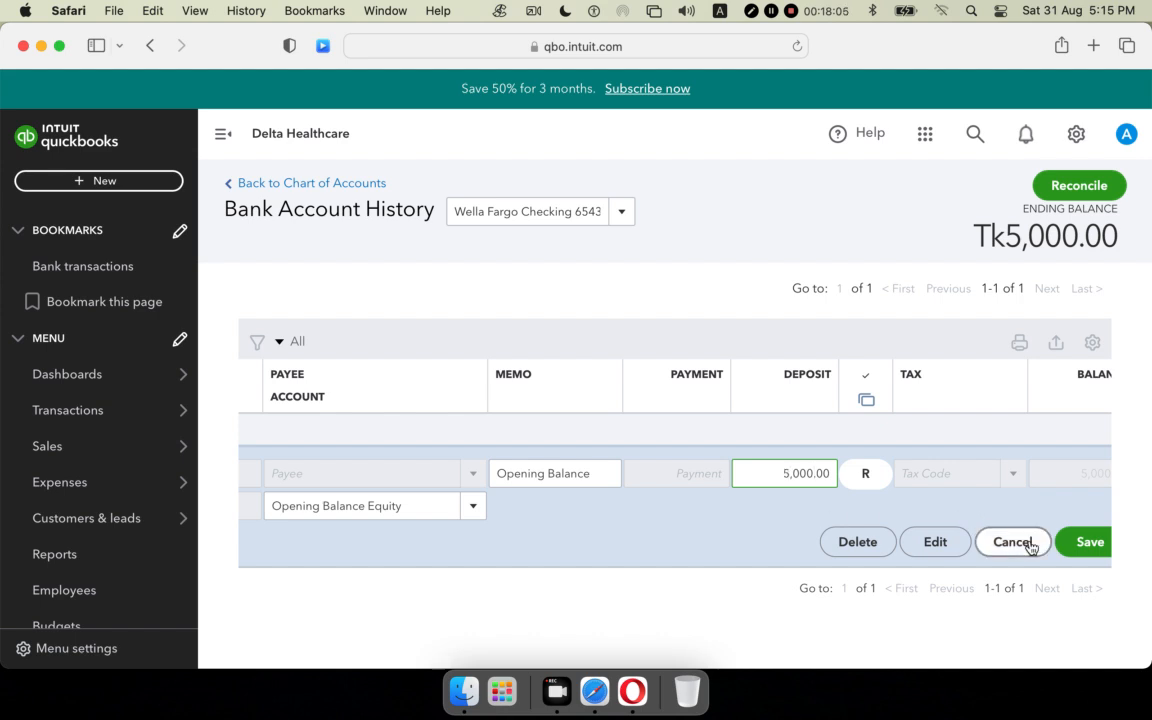
{"action": "left_click", "coordinate": [1095, 548]}
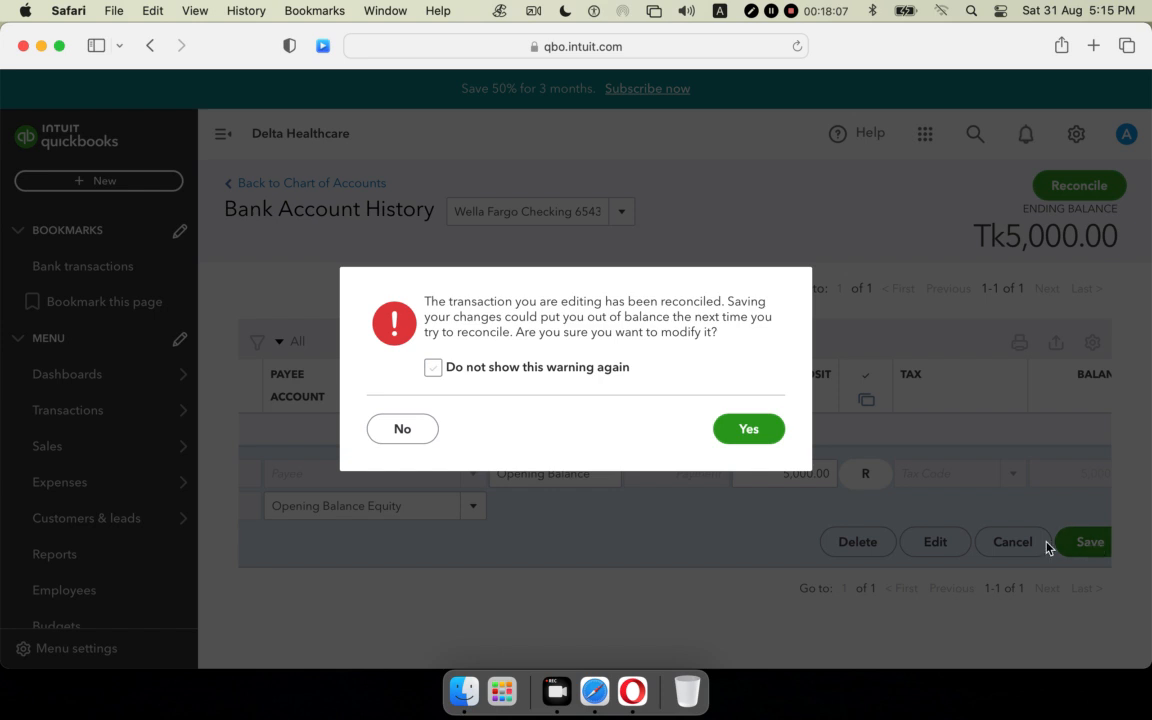
{"action": "left_click", "coordinate": [760, 438]}
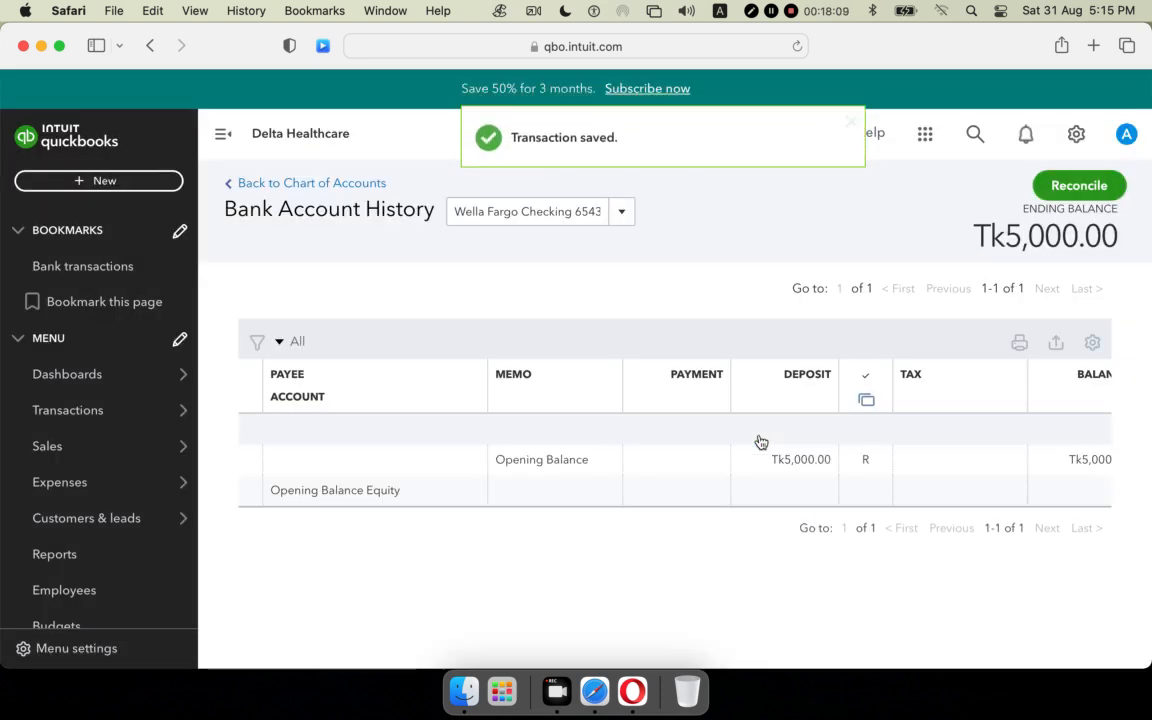
Return to the chart of accounts, open the account history of CITI Bank Checking 8765, and dismiss the introductory tip
{"action": "left_click", "coordinate": [300, 186]}
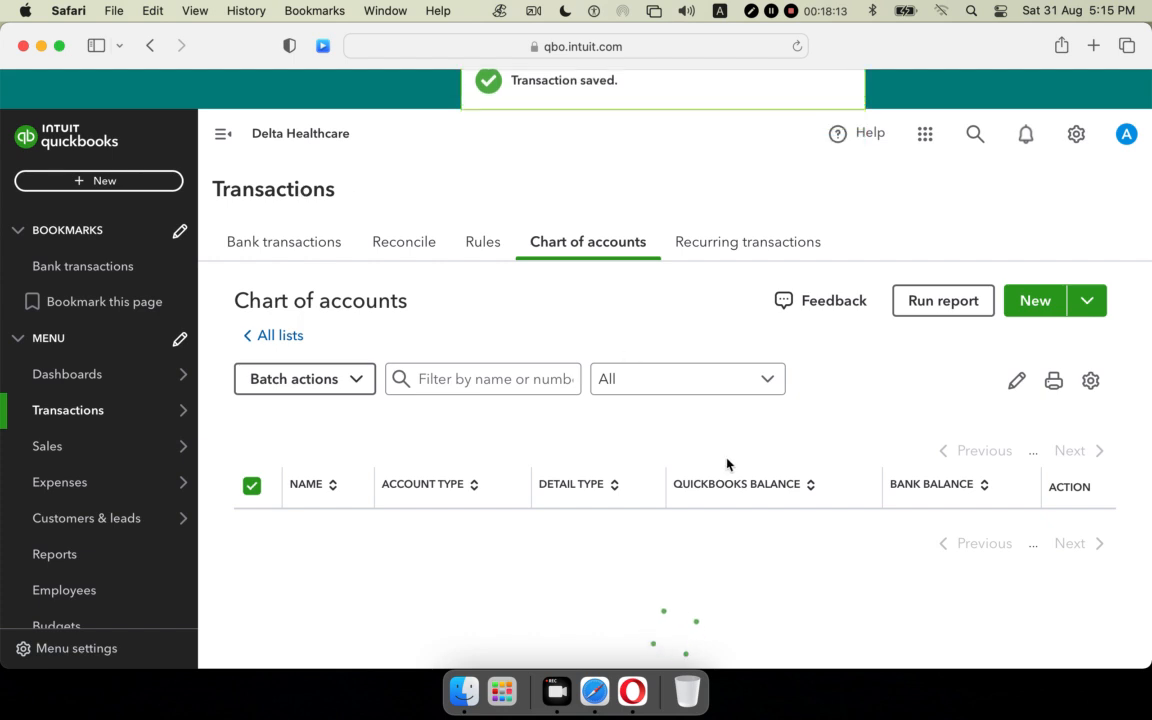
{"action": "scroll", "coordinate": [727, 458], "scroll_direction": "down", "scroll_amount": 3}
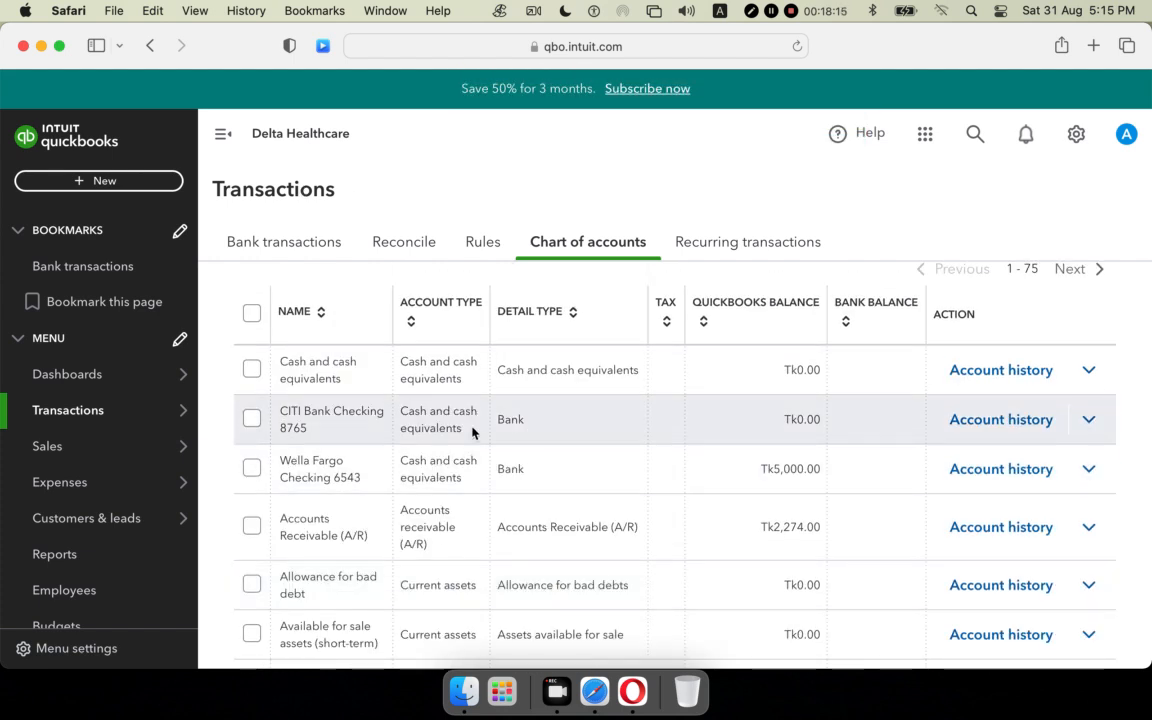
{"action": "left_click", "coordinate": [995, 421]}
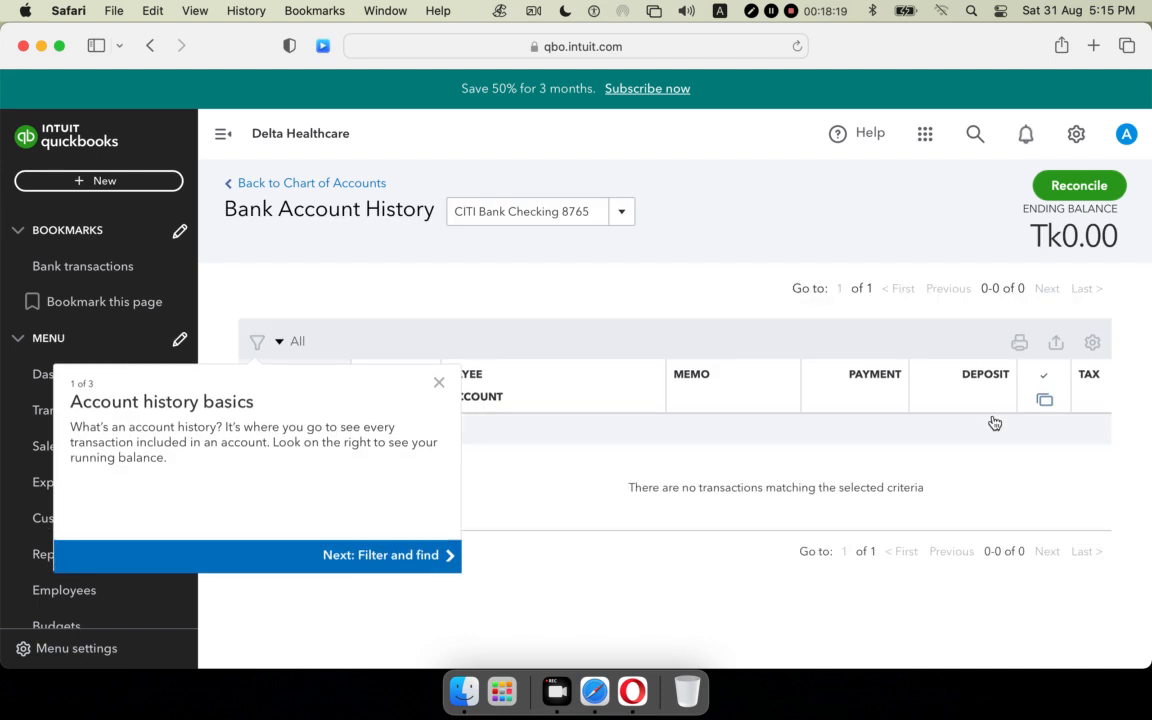
{"action": "left_click", "coordinate": [438, 383]}
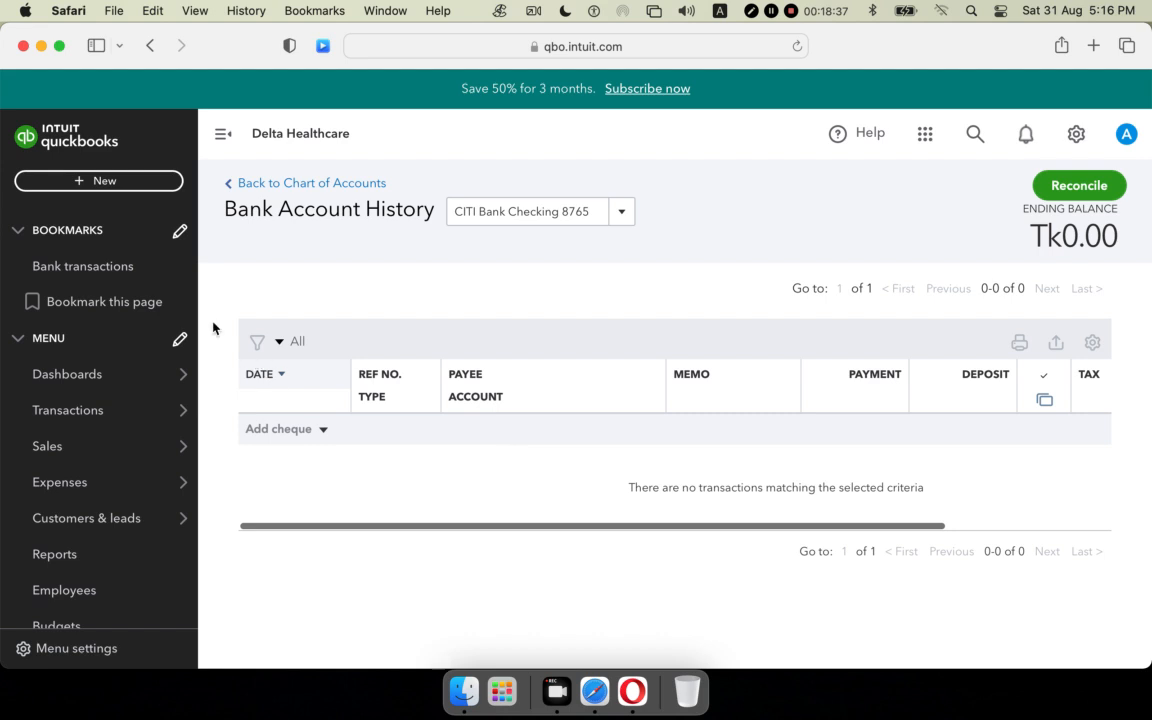
Create a new journal entry and set its journal date to 01-01-2024
{"action": "left_click", "coordinate": [82, 184]}
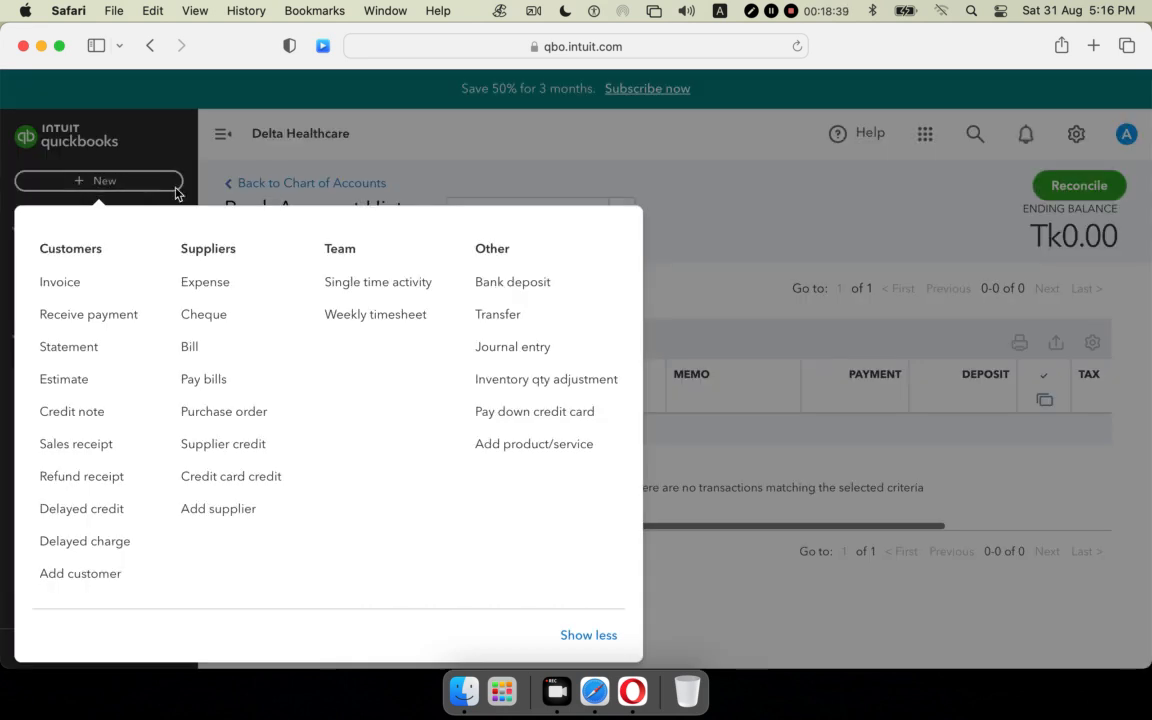
{"action": "left_click", "coordinate": [498, 347]}
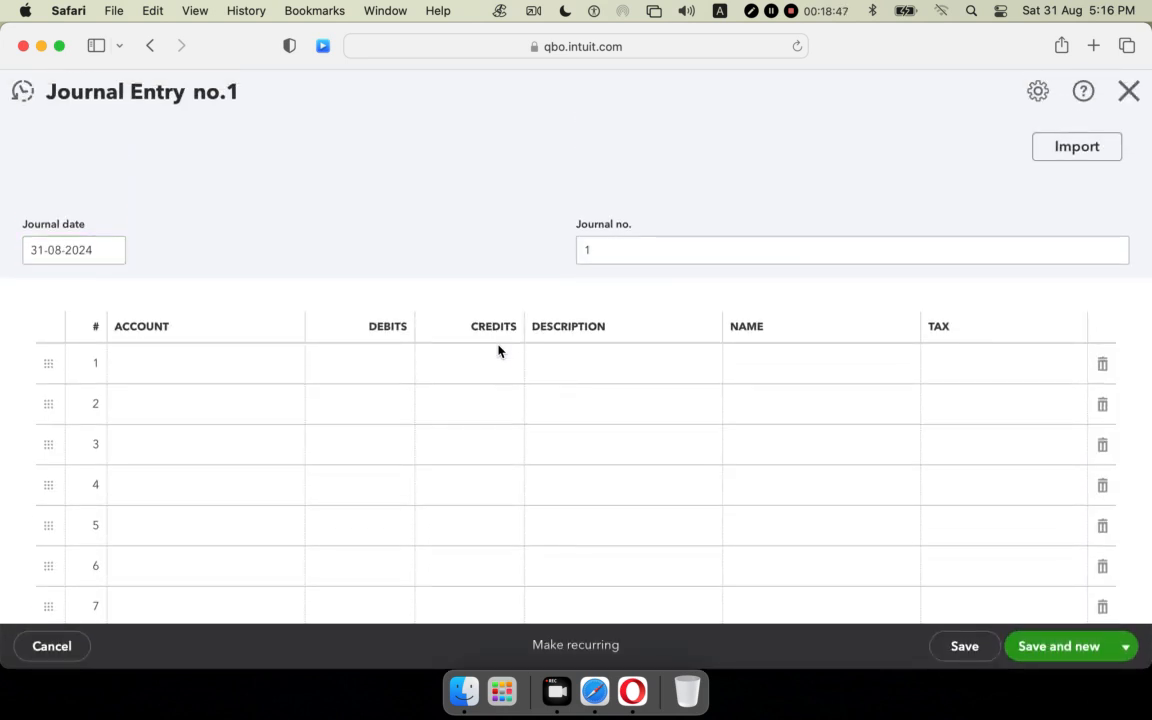
{"action": "left_click", "coordinate": [112, 257]}
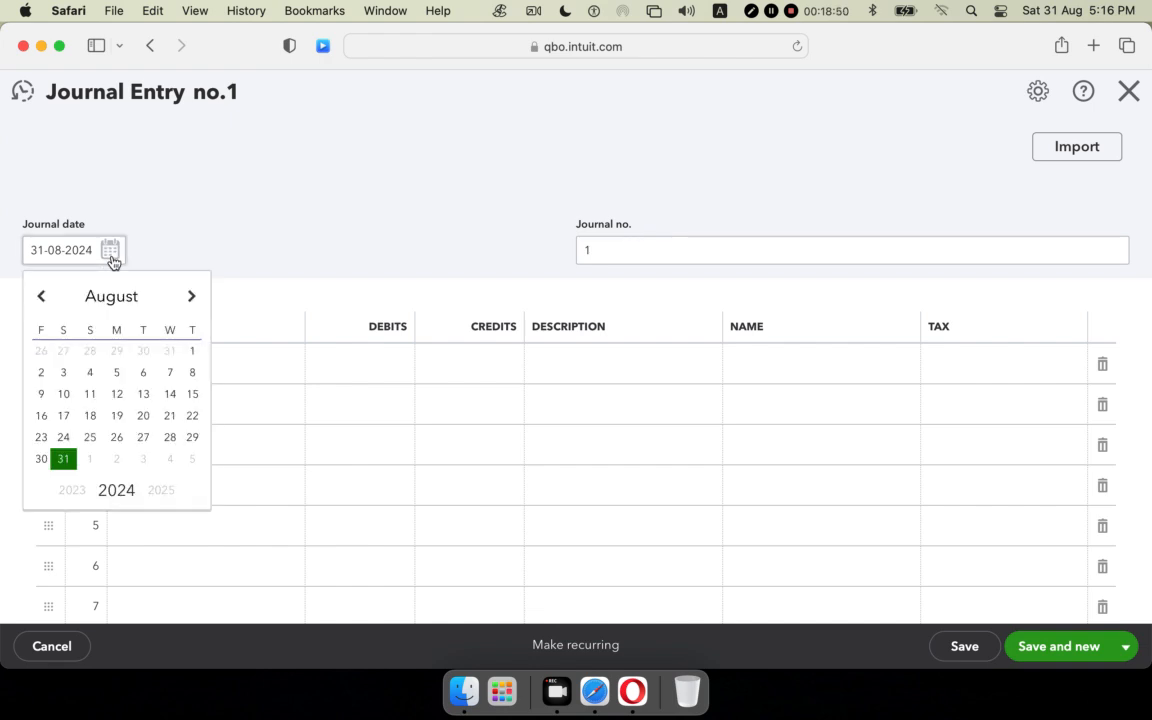
{"action": "left_click", "coordinate": [42, 295]}
{"action": "left_click", "coordinate": [42, 295]}
{"action": "left_click", "coordinate": [42, 295]}
{"action": "left_click", "coordinate": [42, 295]}
{"action": "left_click", "coordinate": [42, 295]}
{"action": "left_click", "coordinate": [42, 295]}
{"action": "left_click", "coordinate": [42, 295]}
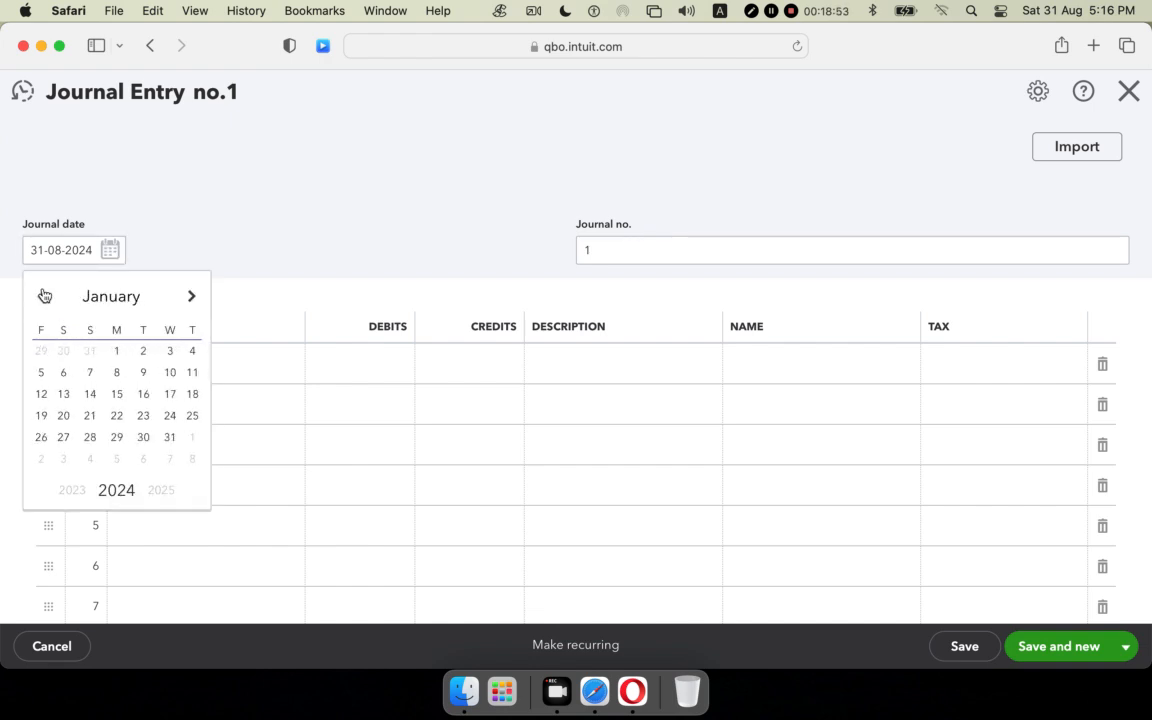
{"action": "left_click", "coordinate": [117, 351]}
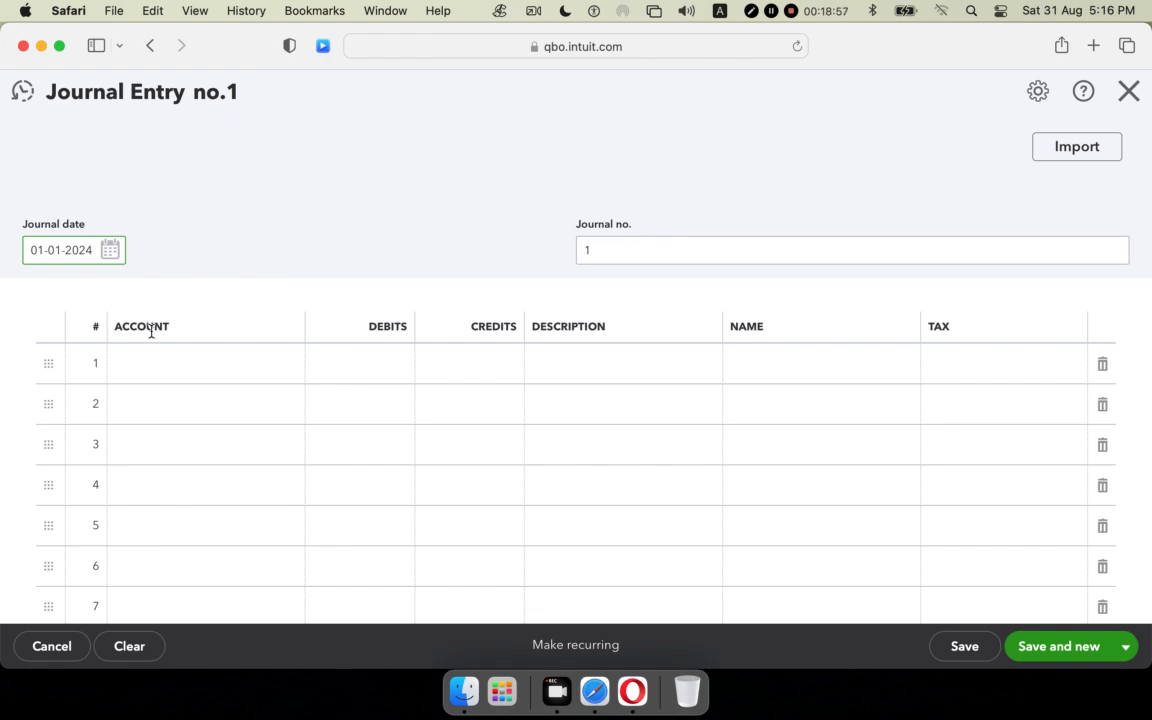
Fill the first journal line with the account CITI Bank Checking 8765 and a debit of 1,000.00
{"action": "left_click", "coordinate": [244, 363]}
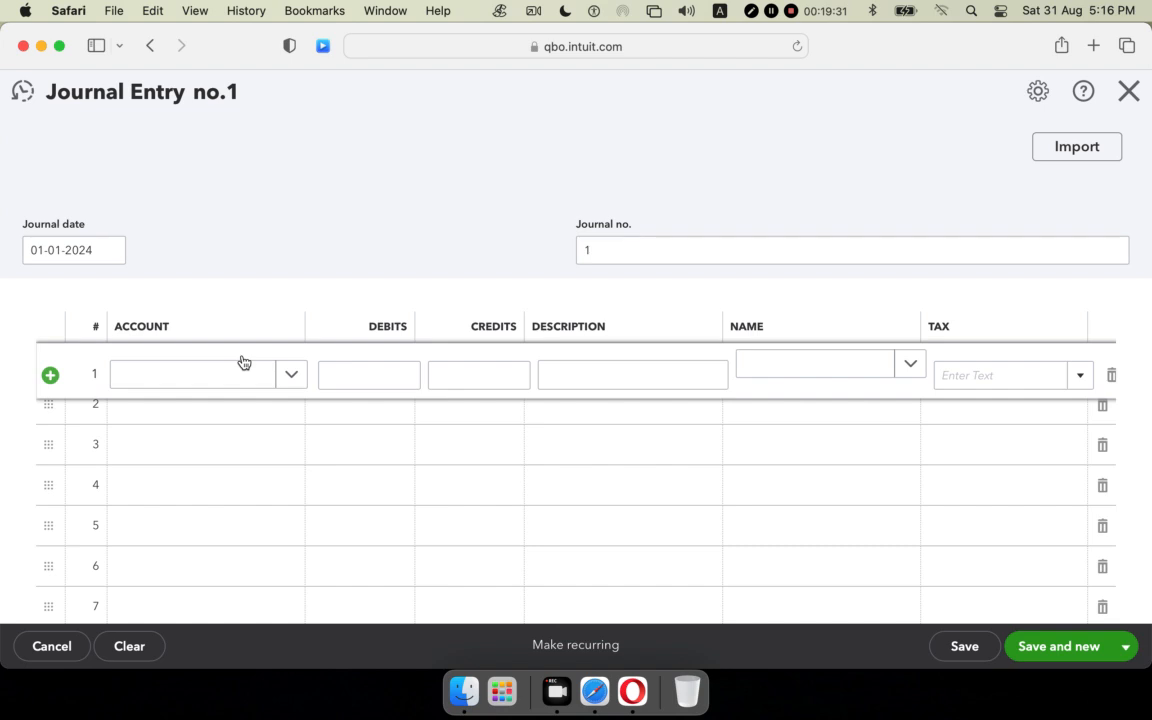
{"action": "left_click", "coordinate": [257, 375]}
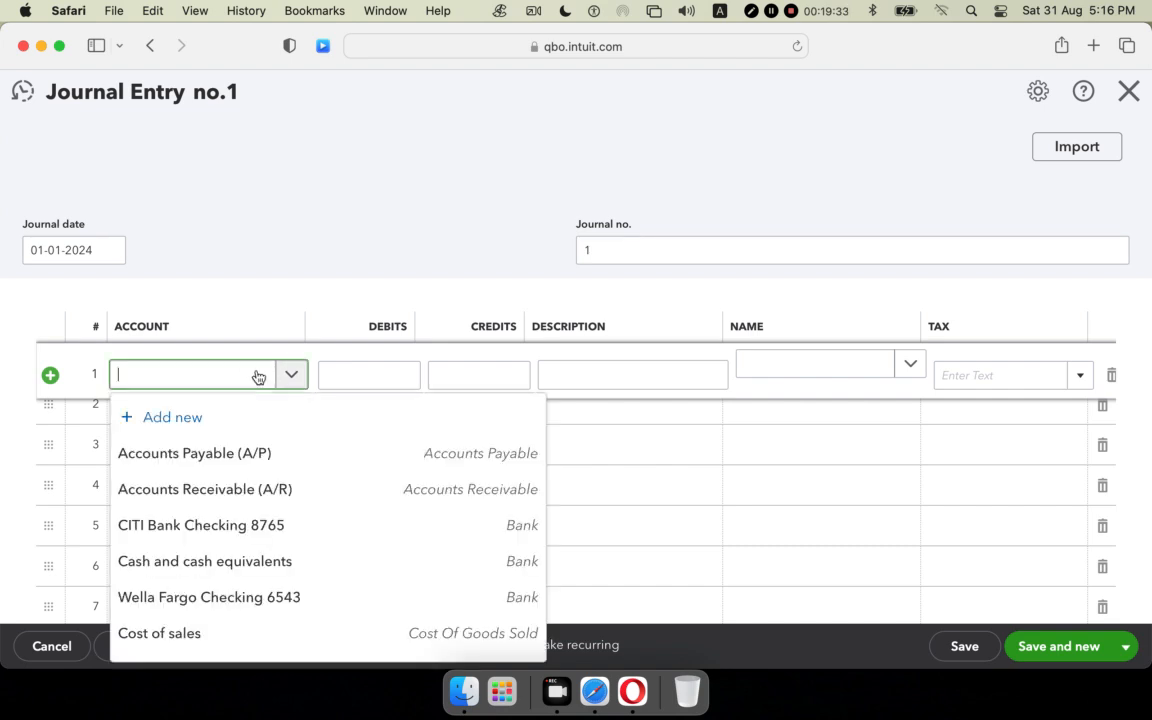
{"action": "type", "text": "CITY"}
{"action": "key", "text": "BackSpace"}
{"action": "type", "text": "I"}
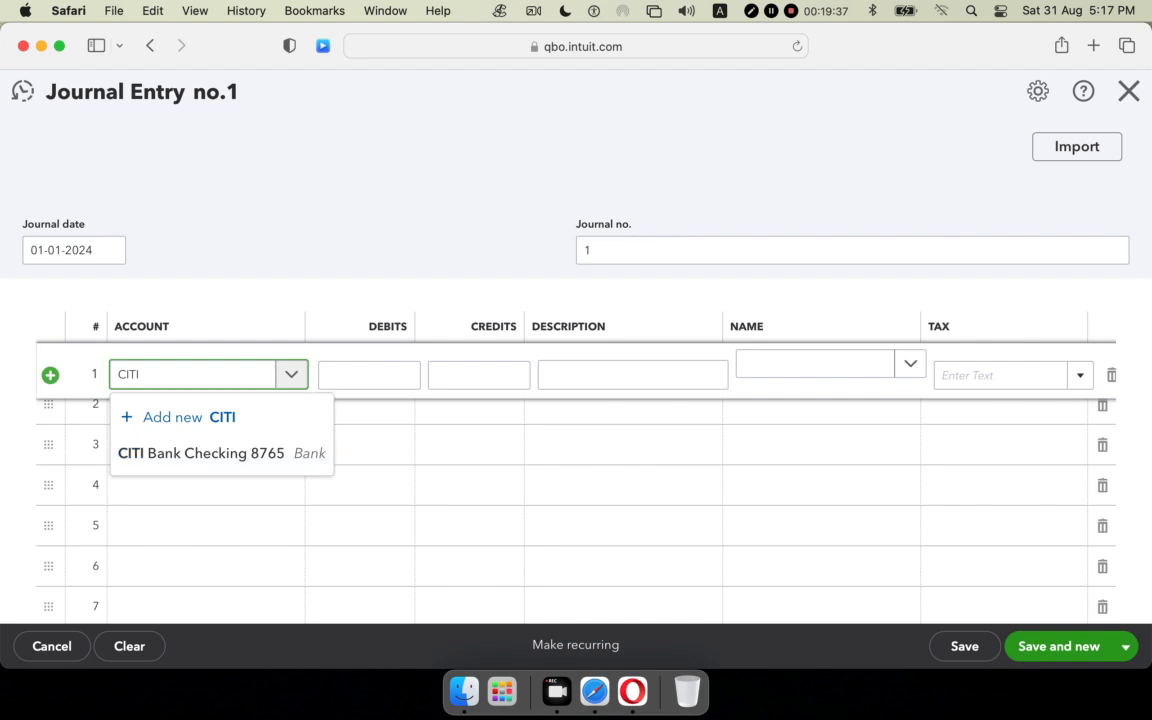
{"action": "left_click", "coordinate": [290, 458]}
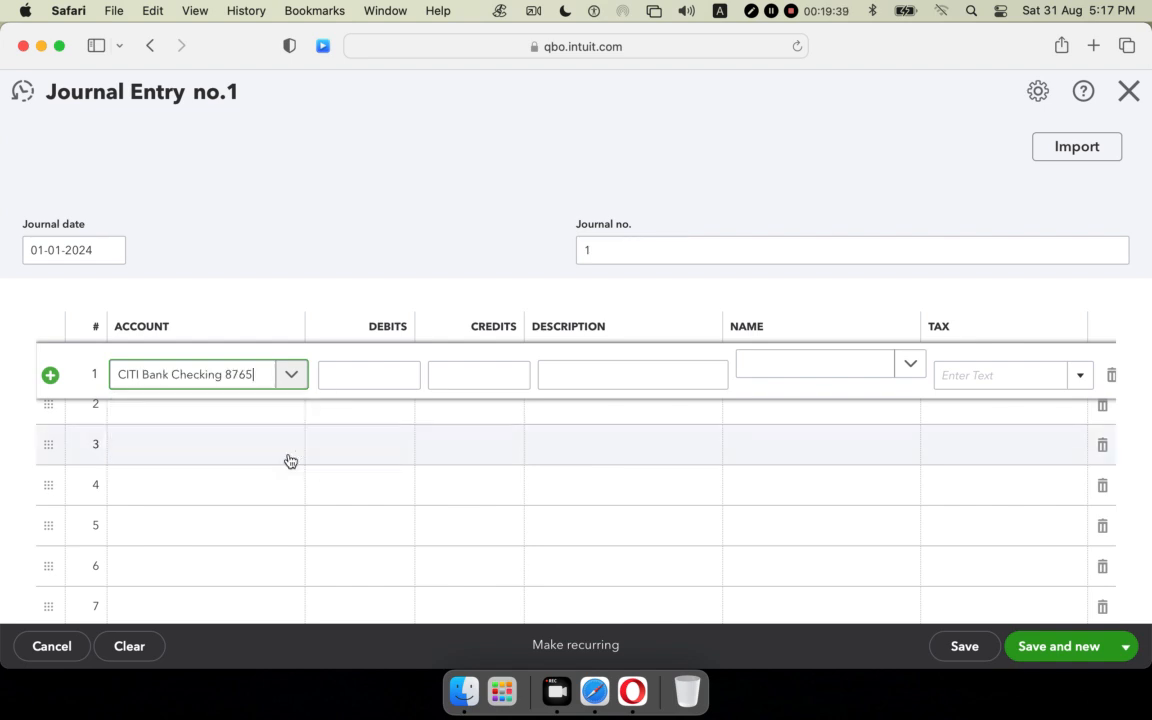
{"action": "left_click", "coordinate": [395, 371]}
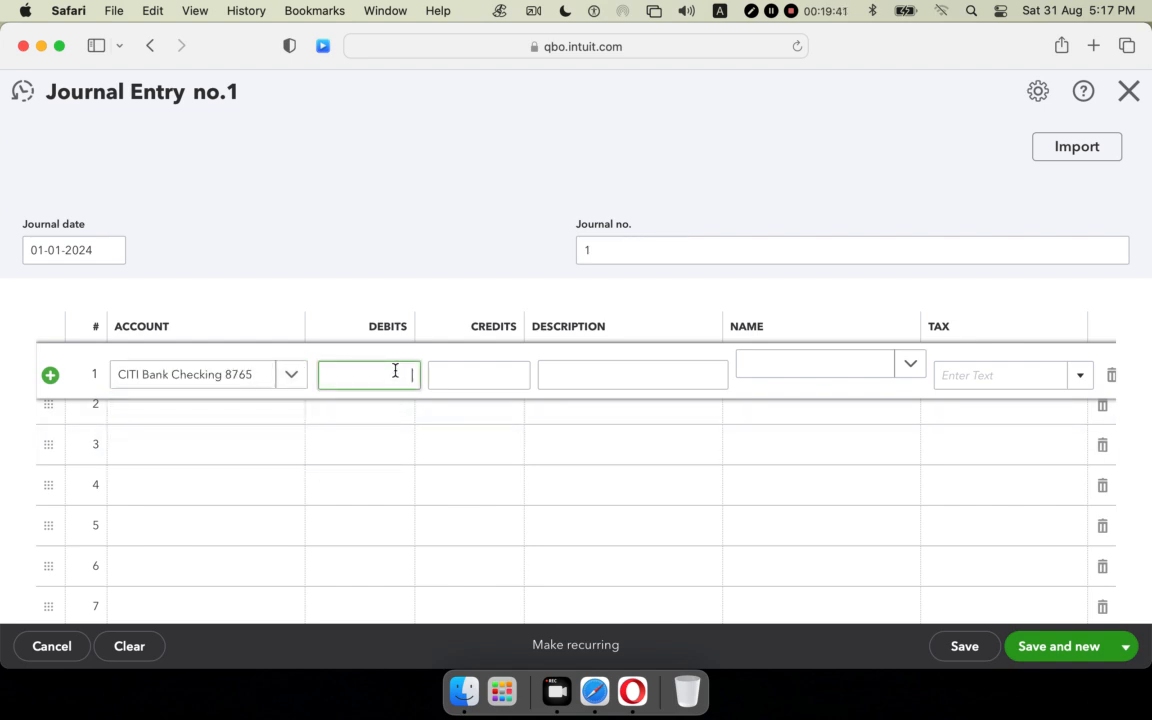
{"action": "type", "text": "1000"}
{"action": "left_click", "coordinate": [346, 230]}
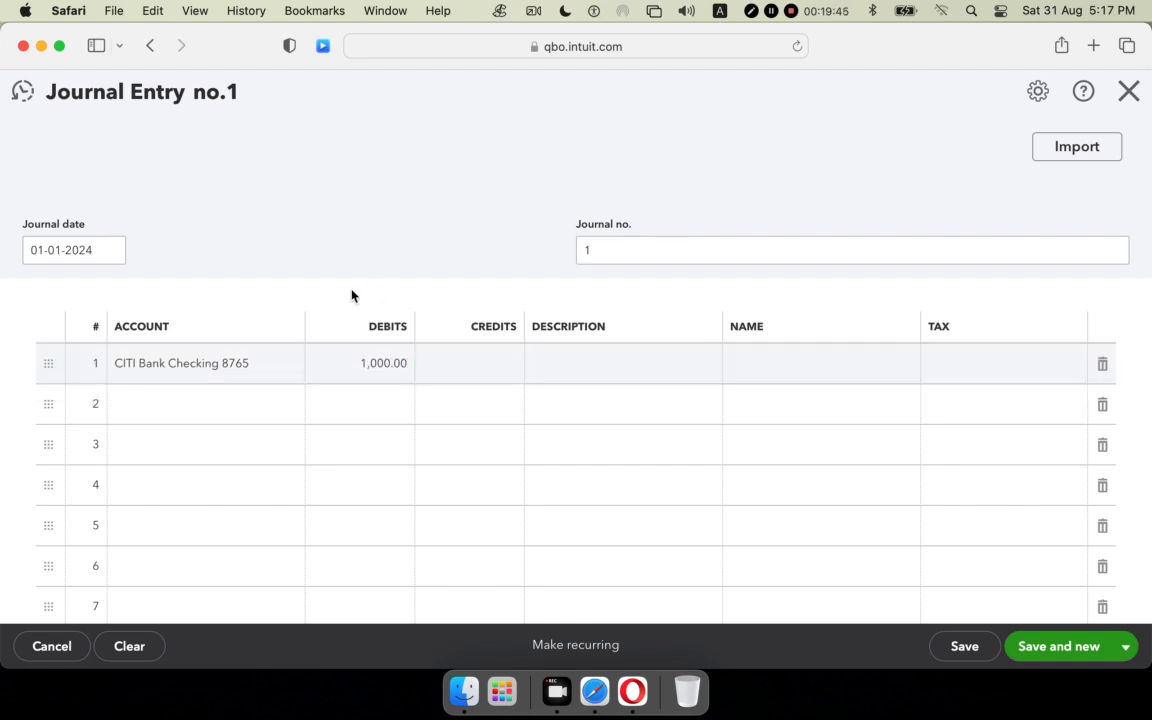
Search the accounts on the second journal line for "owne" and clear the search text
{"action": "left_click", "coordinate": [262, 419]}
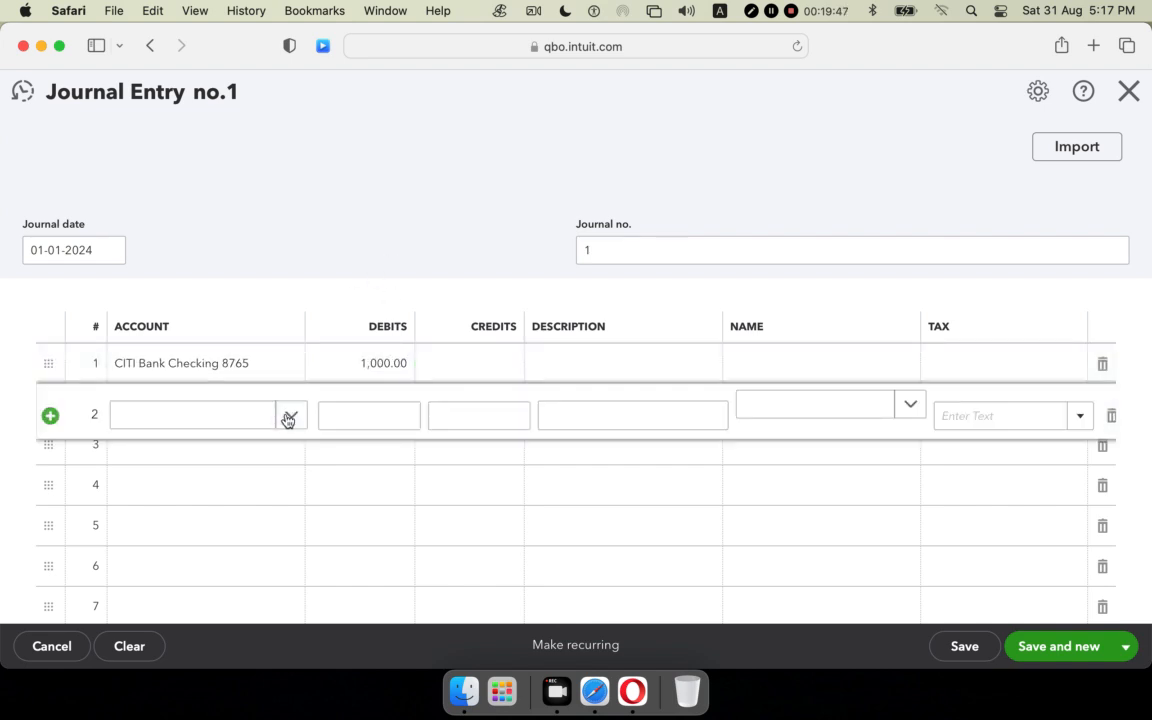
{"action": "left_click", "coordinate": [288, 417]}
{"action": "type", "text": "owne"}
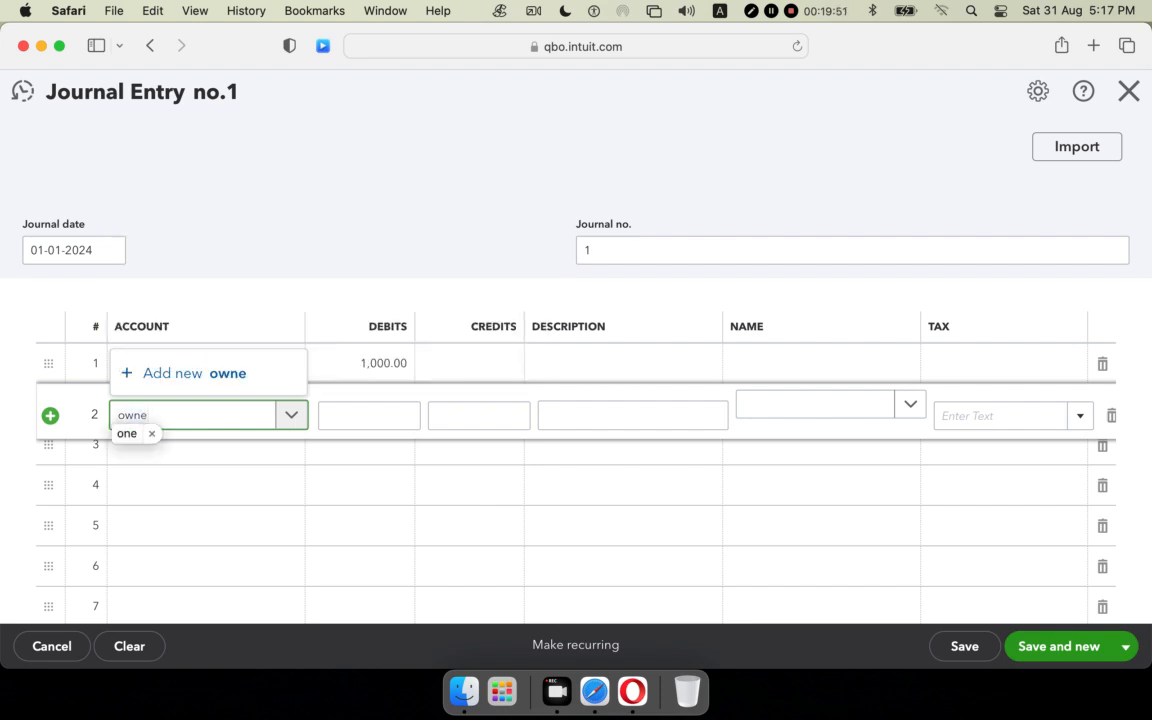
{"action": "key", "text": "BackSpace"}
{"action": "key", "text": "BackSpace"}
{"action": "key", "text": "BackSpace"}
{"action": "key", "text": "BackSpace"}
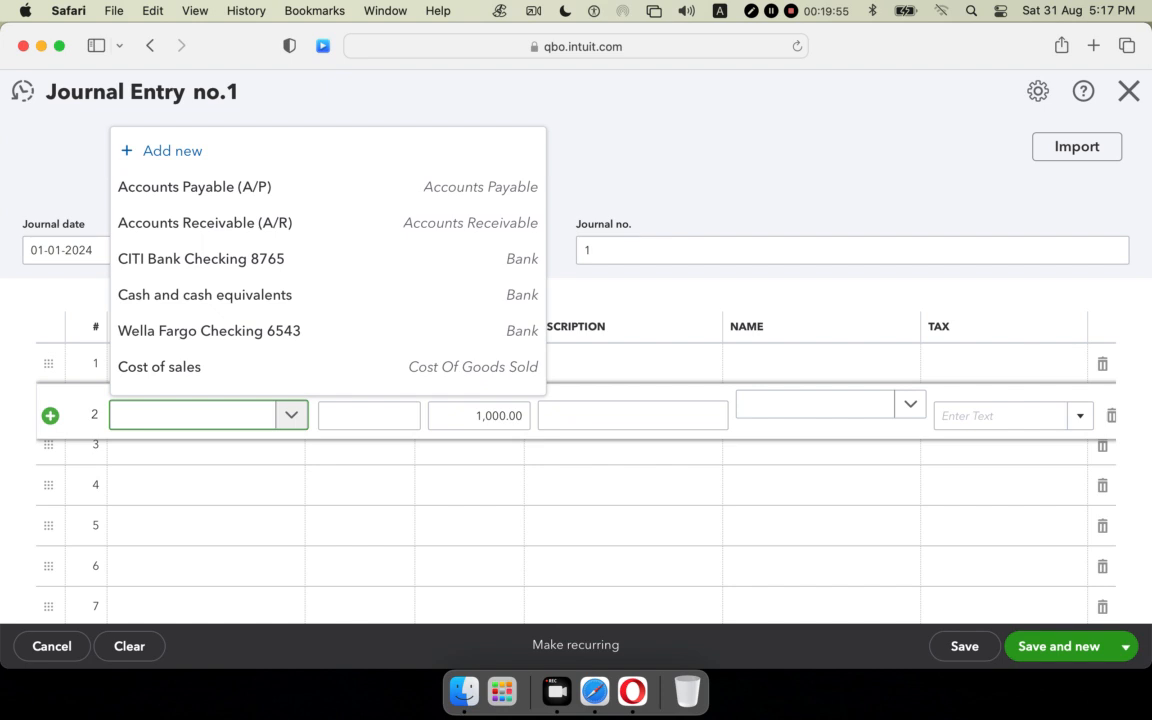
Start a new account from the second journal line with account type Owner's equity and detail type Owner's Equity
{"action": "left_click", "coordinate": [295, 158]}
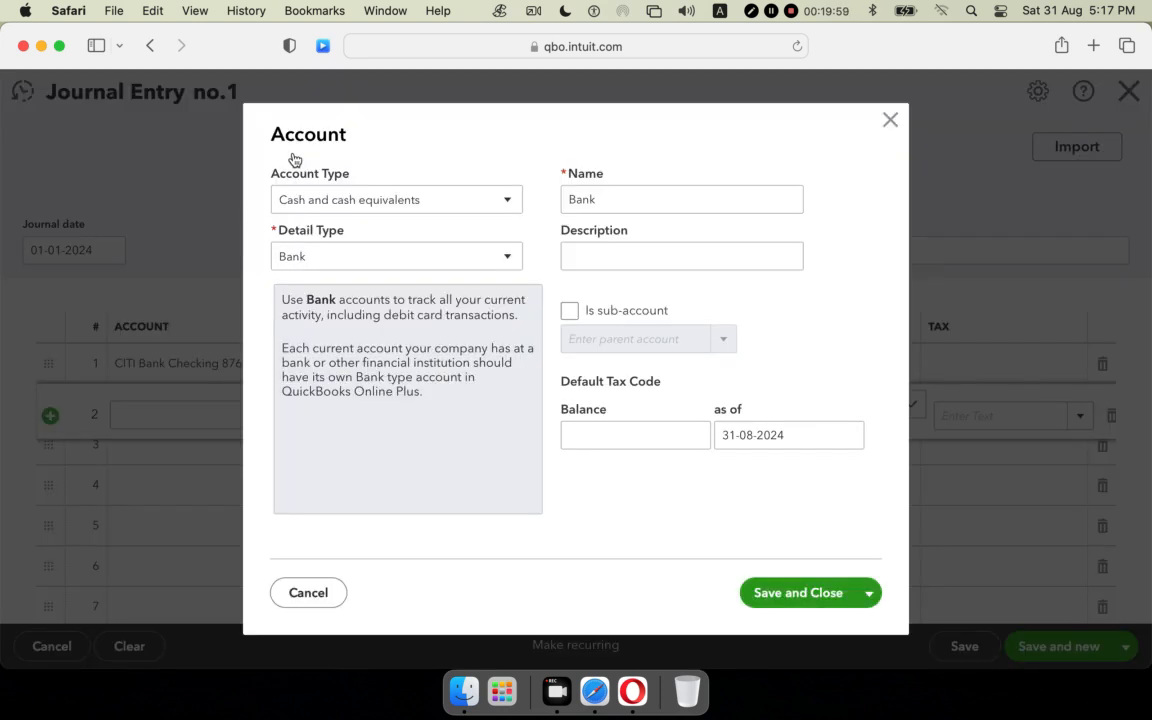
{"action": "left_click", "coordinate": [427, 203]}
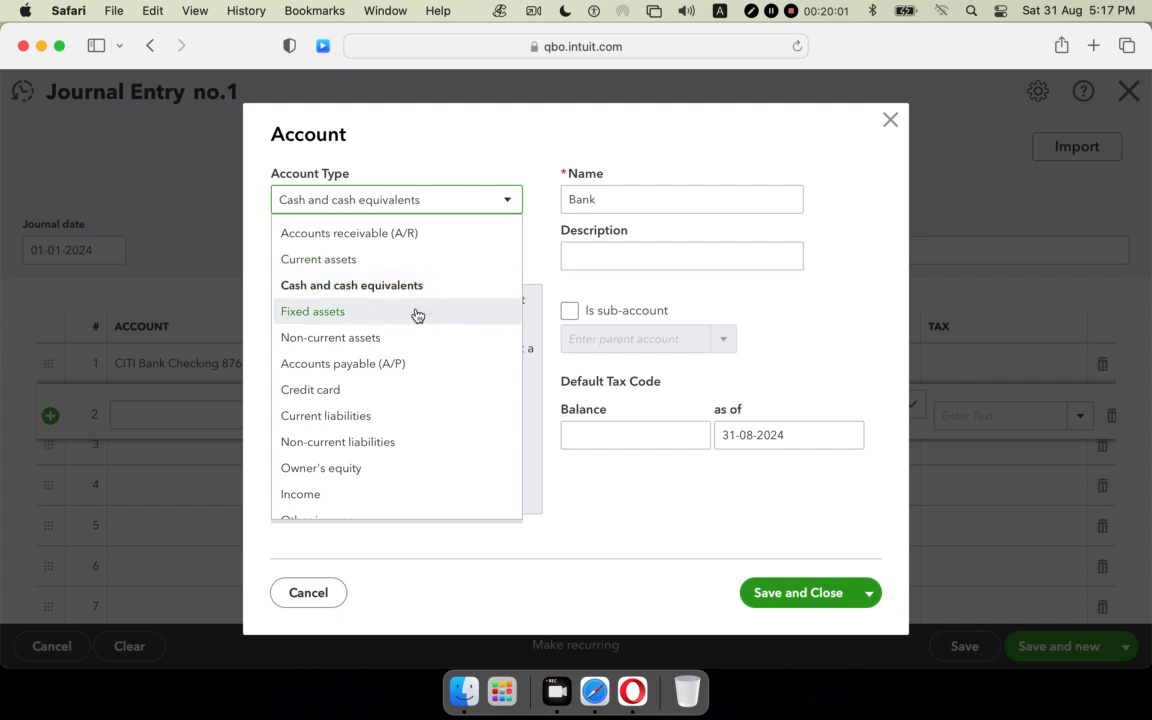
{"action": "left_click", "coordinate": [358, 478]}
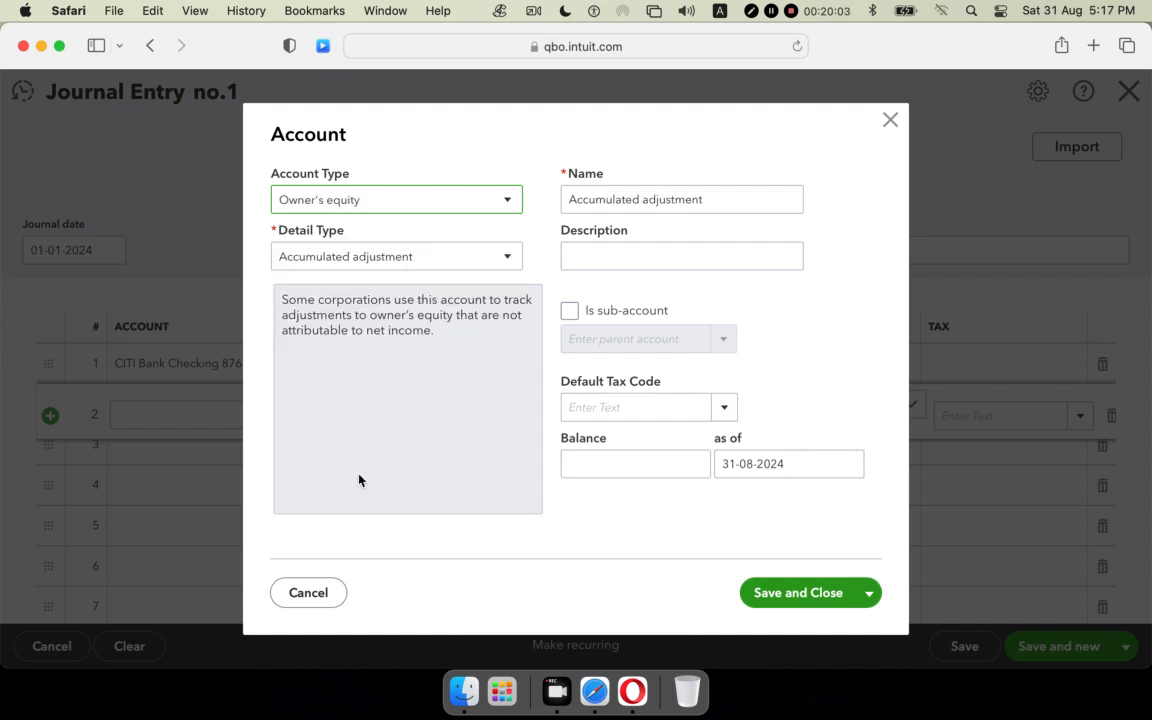
{"action": "left_click", "coordinate": [481, 262]}
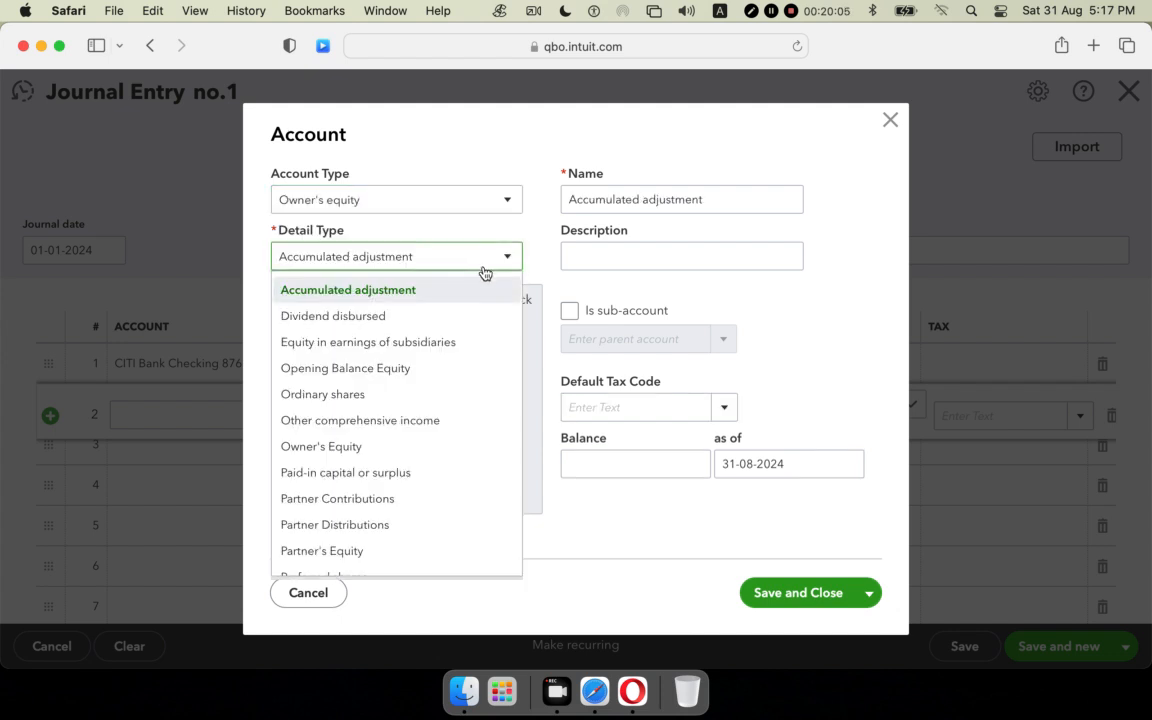
{"action": "left_click", "coordinate": [413, 448]}
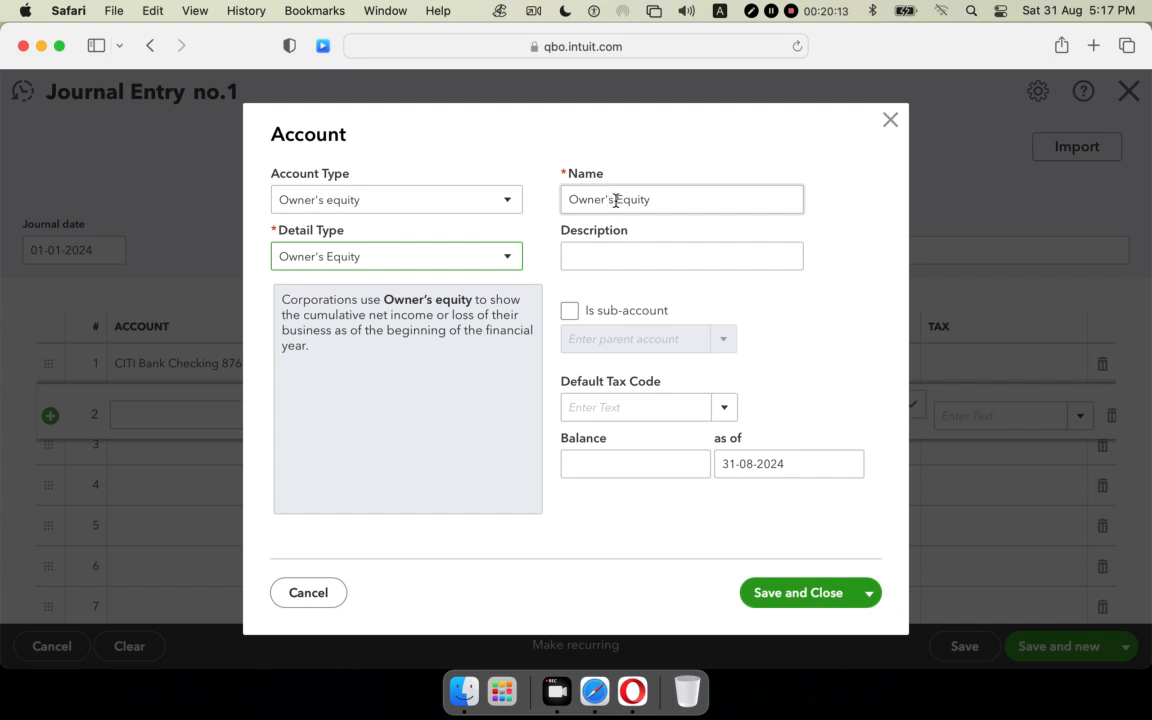
Change the new equity account's name to "Opening Balance Equity"
{"action": "left_click_drag", "start_coordinate": [611, 200], "coordinate": [542, 196]}
{"action": "key", "text": "BackSpace"}
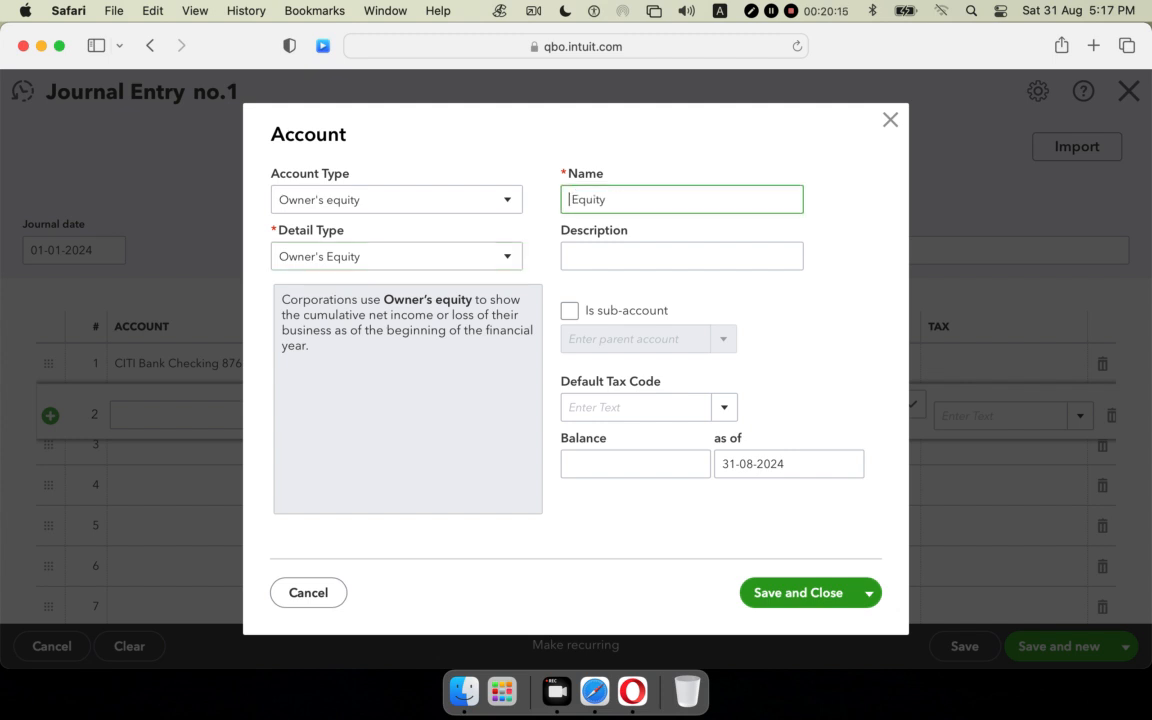
{"action": "type", "text": "Opening Balance"}
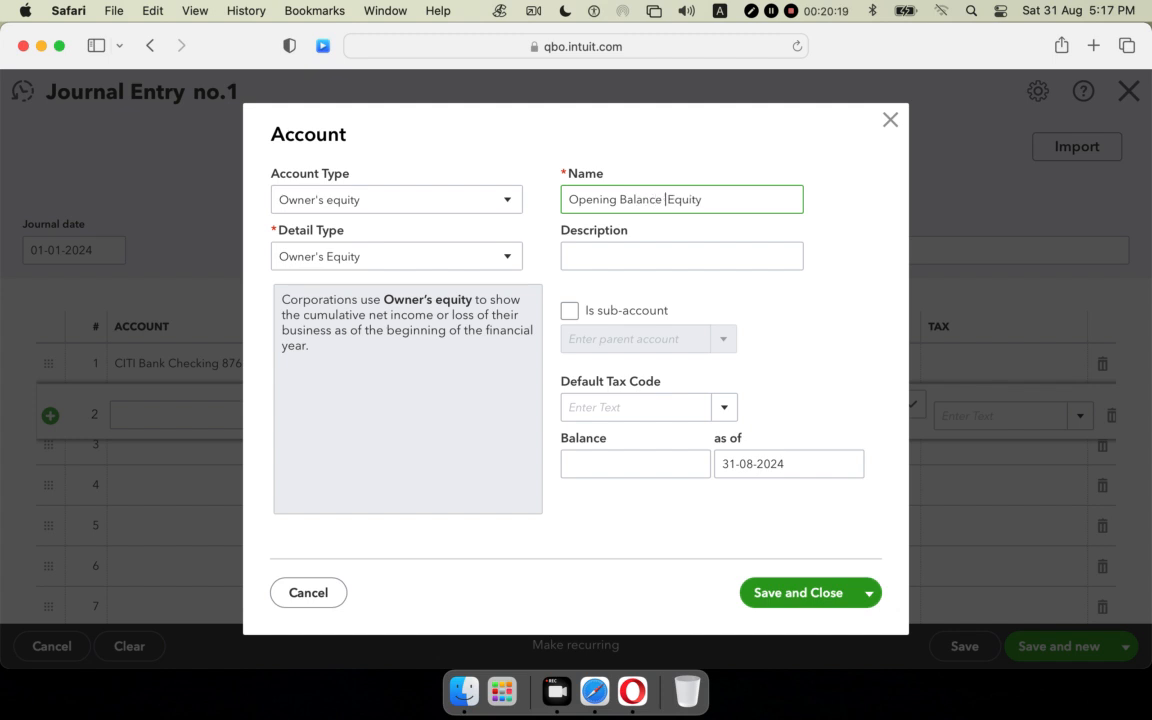
Replace the new equity account's name with the owner's first name in possessive form followed by "Capital A/C"
{"action": "key", "text": "Delete"}
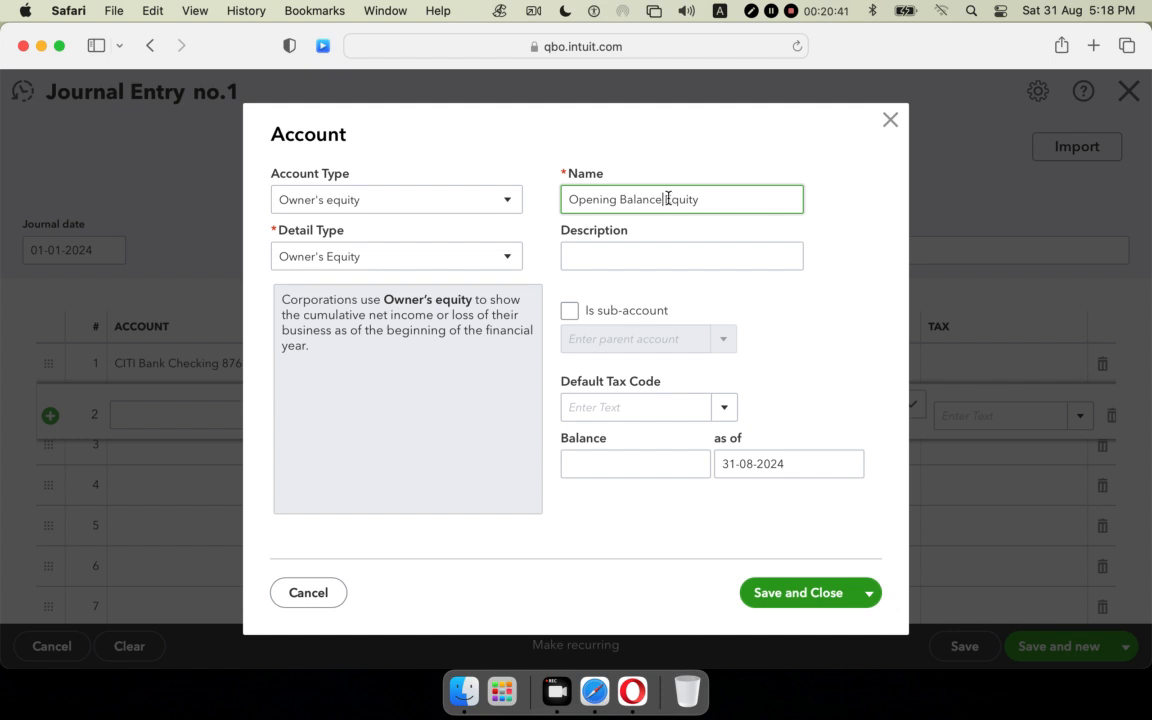
{"action": "left_click", "coordinate": [713, 203]}
{"action": "left_click_drag", "start_coordinate": [713, 203], "coordinate": [530, 193]}
{"action": "key", "text": "BackSpace"}
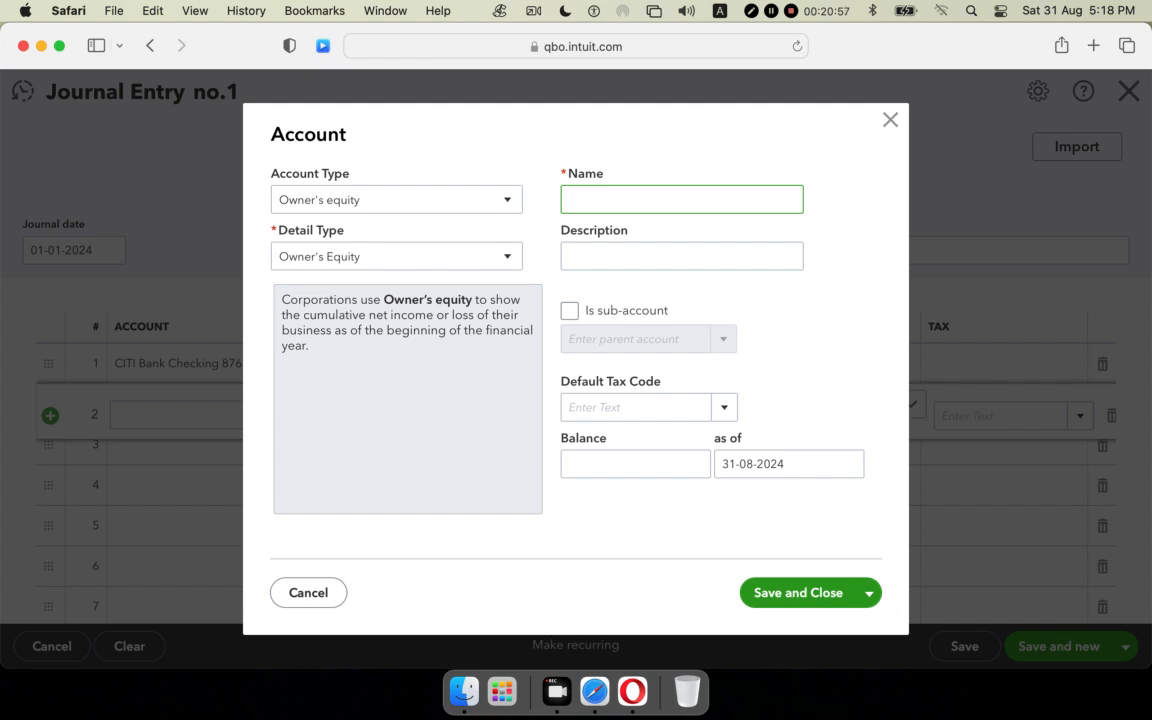
{"action": "type", "text": "Salman;s Capi"}
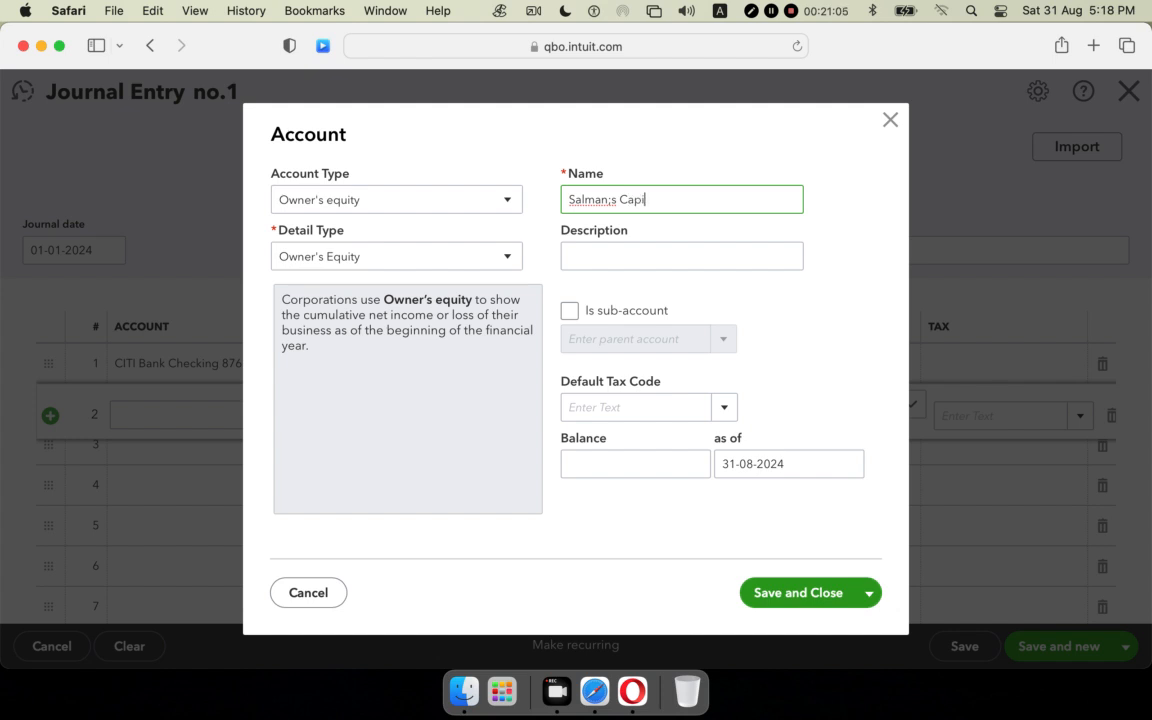
{"action": "type", "text": "tal A/C"}
Set the new equity account's balance date to 01-01-2024, leave its balance blank, and save the account
{"action": "left_click", "coordinate": [846, 464]}
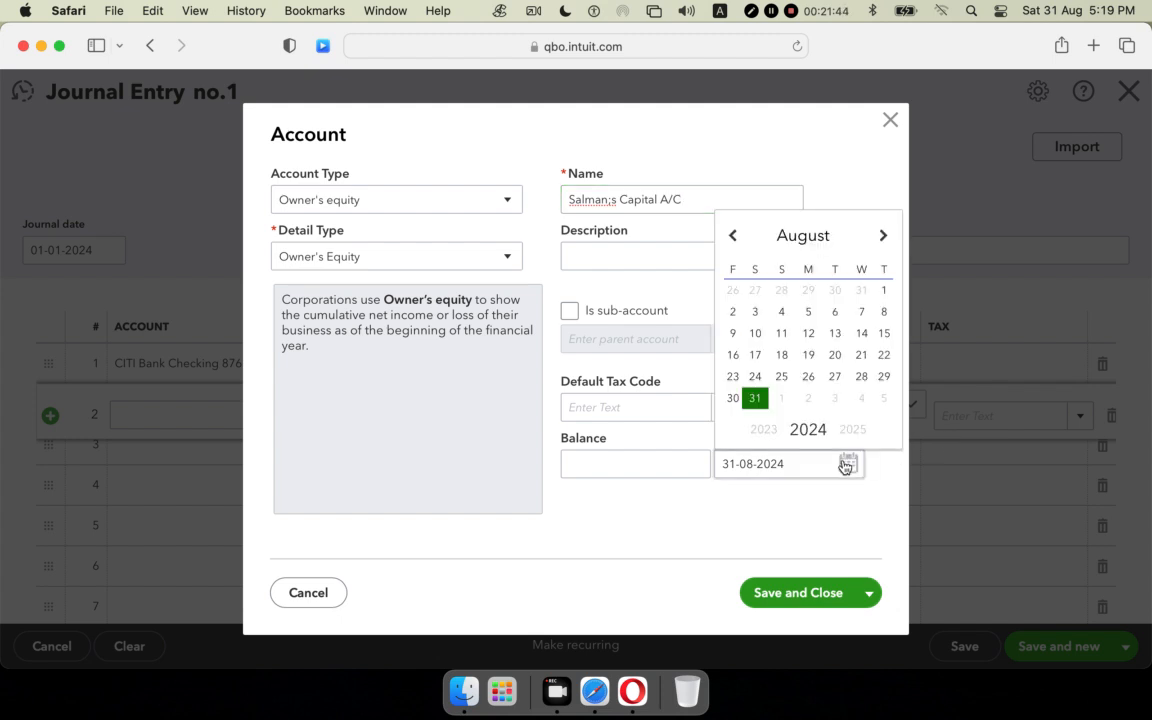
{"action": "left_click", "coordinate": [734, 237]}
{"action": "left_click", "coordinate": [734, 237]}
{"action": "left_click", "coordinate": [734, 237]}
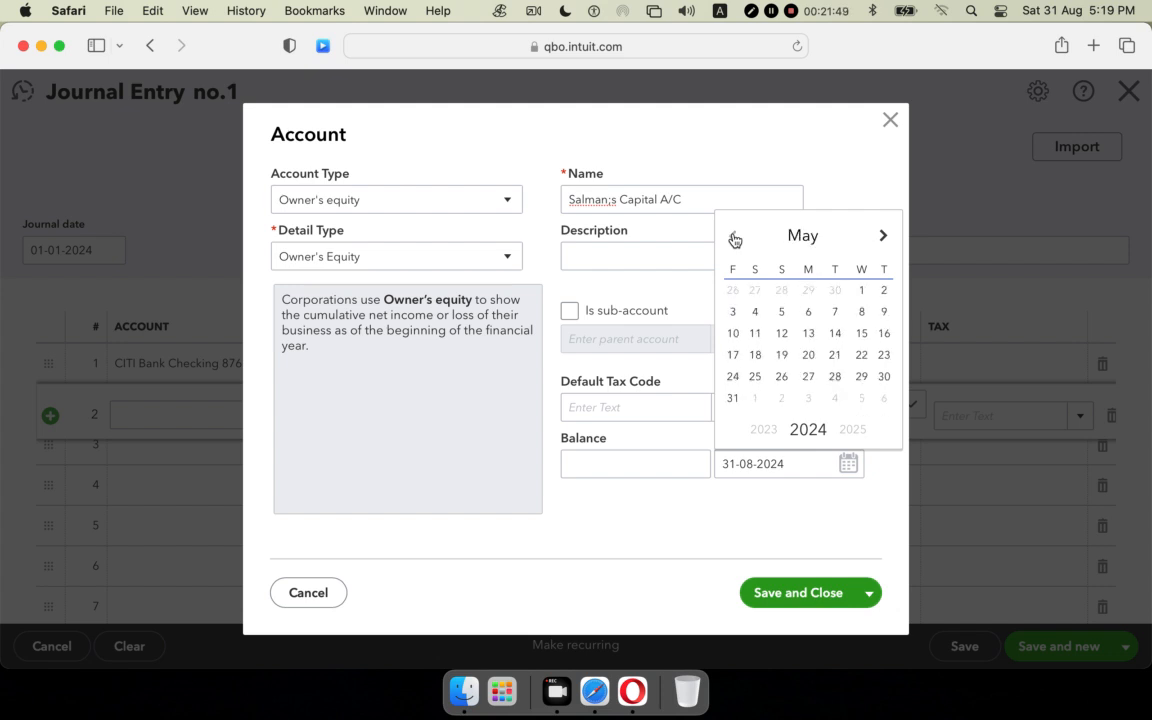
{"action": "left_click", "coordinate": [734, 237]}
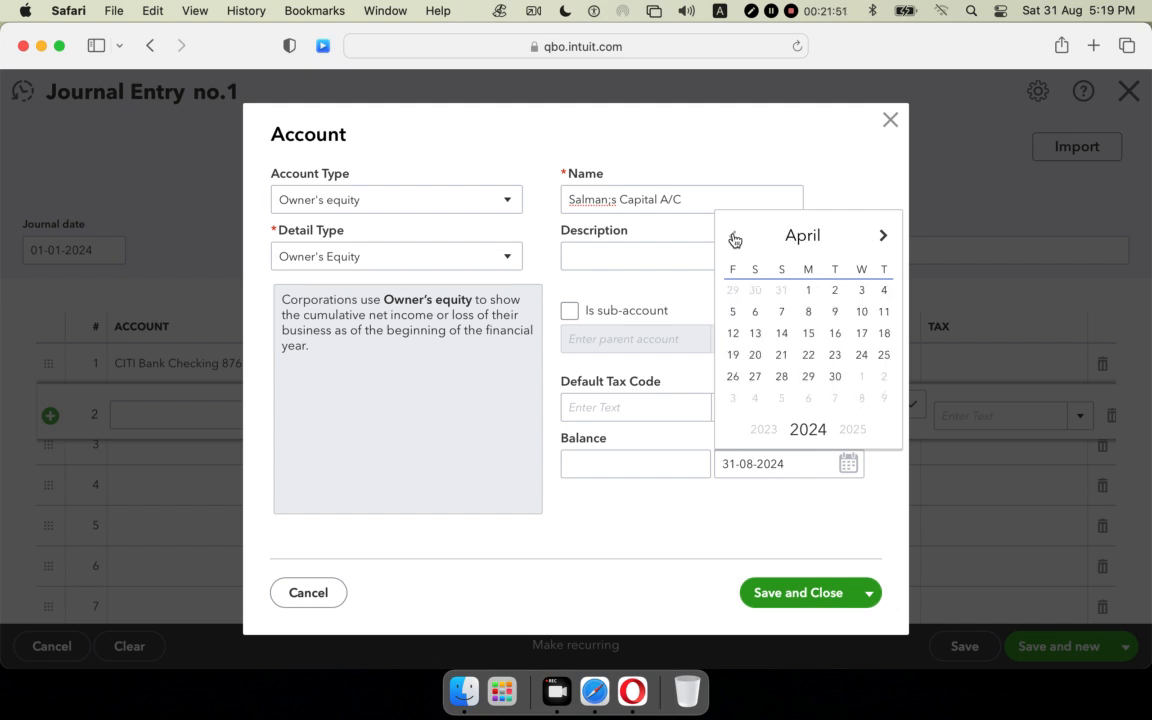
{"action": "left_click", "coordinate": [734, 237]}
{"action": "left_click", "coordinate": [734, 237]}
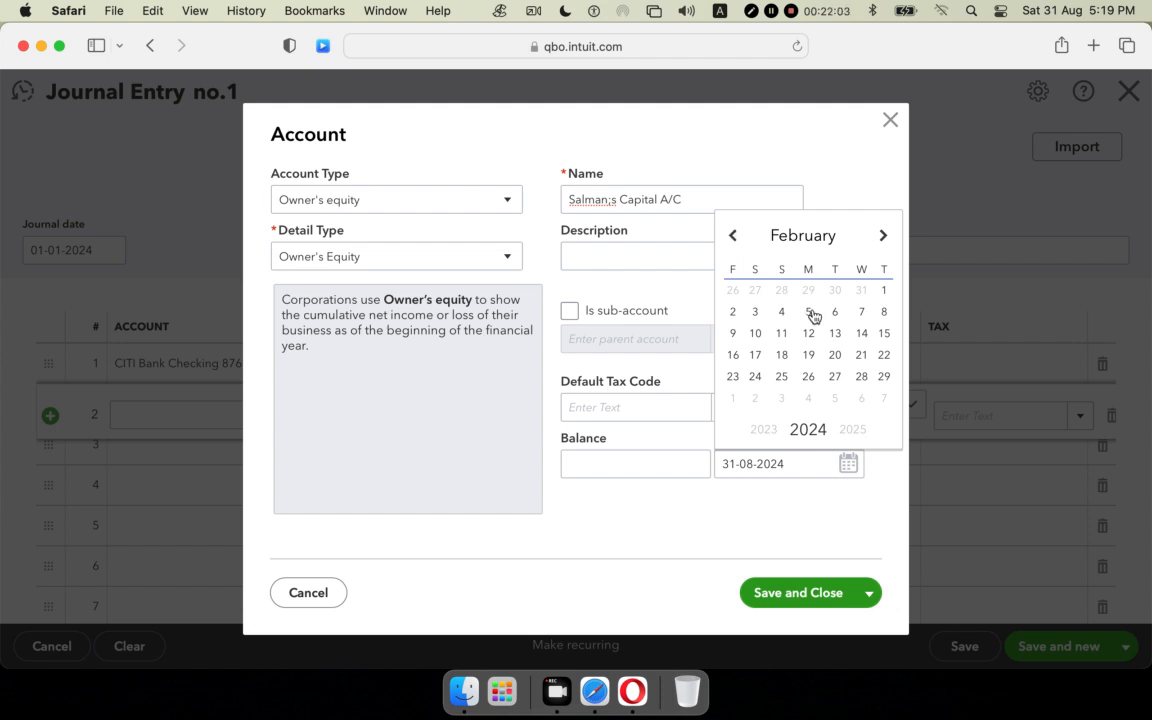
{"action": "left_click", "coordinate": [733, 235]}
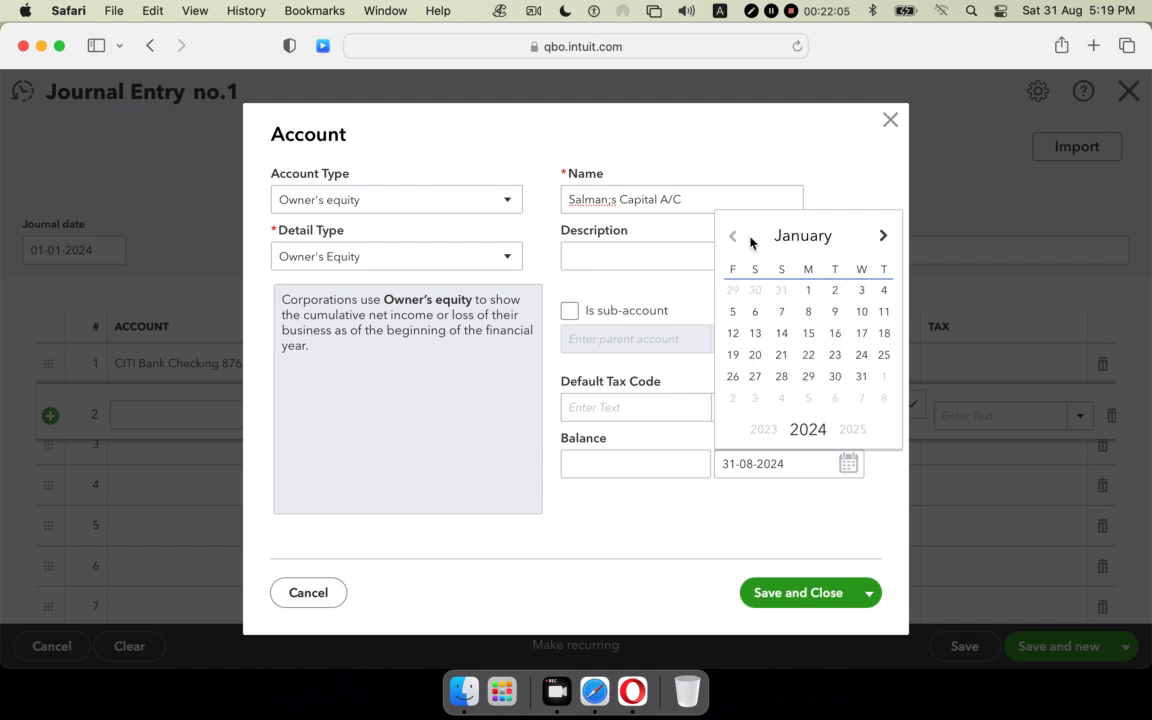
{"action": "left_click", "coordinate": [810, 293]}
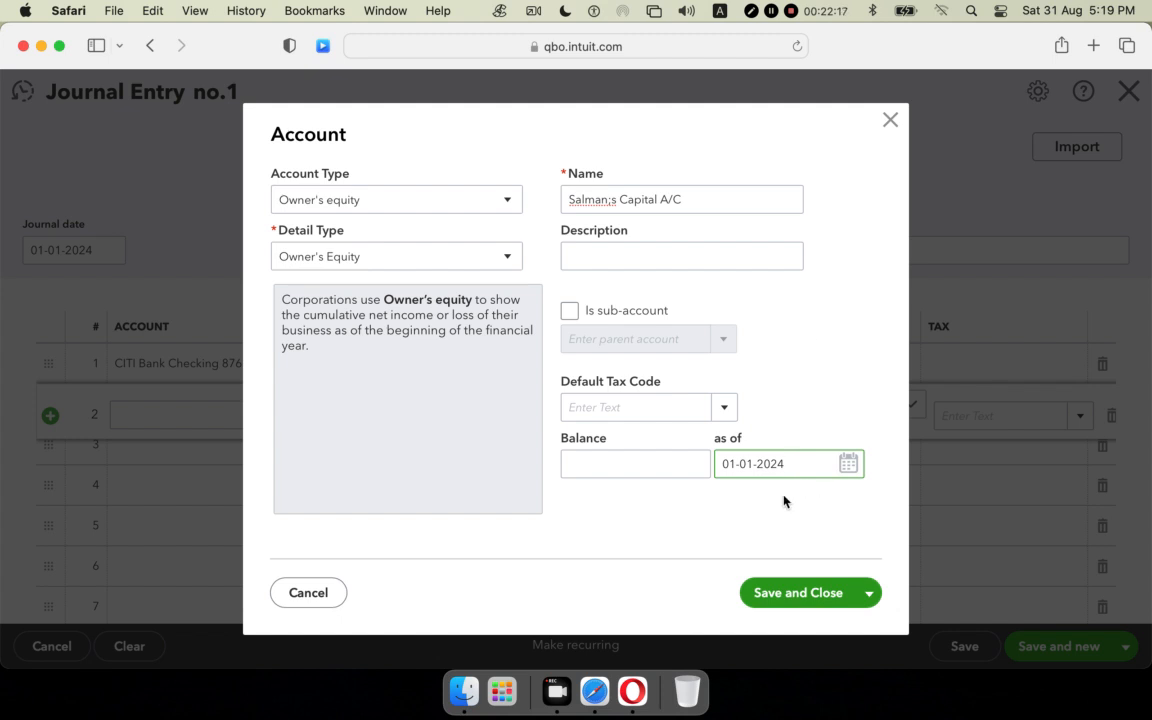
{"action": "left_click", "coordinate": [682, 464]}
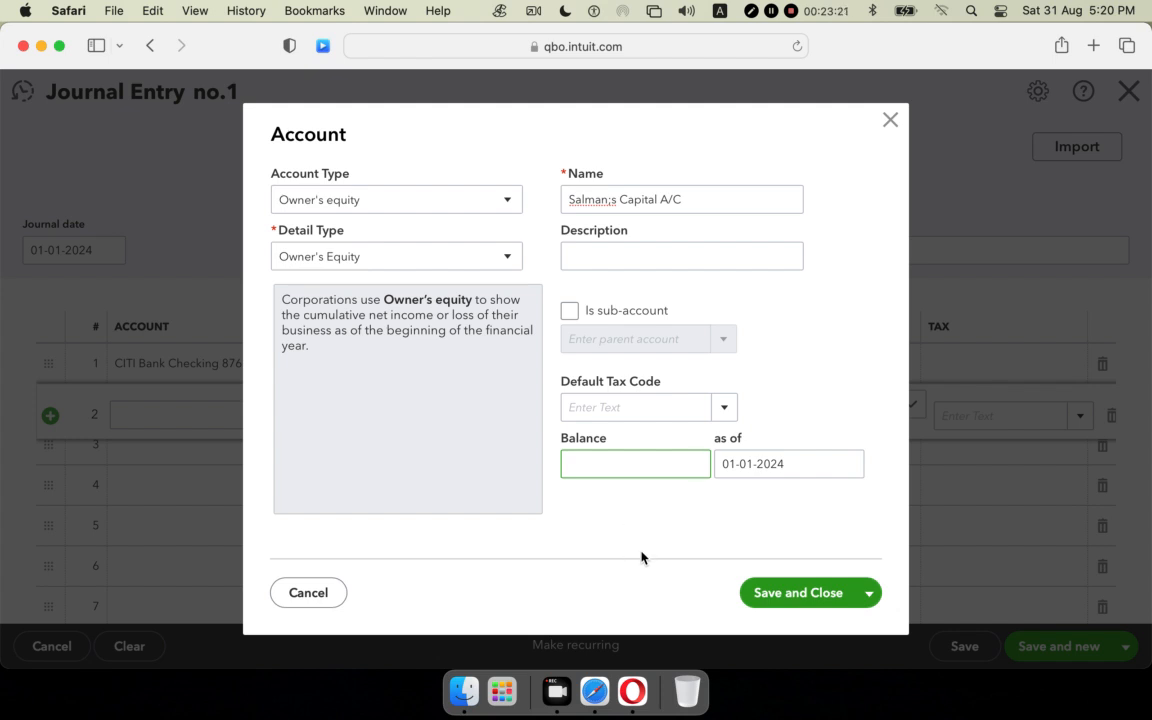
{"action": "left_click", "coordinate": [770, 597]}
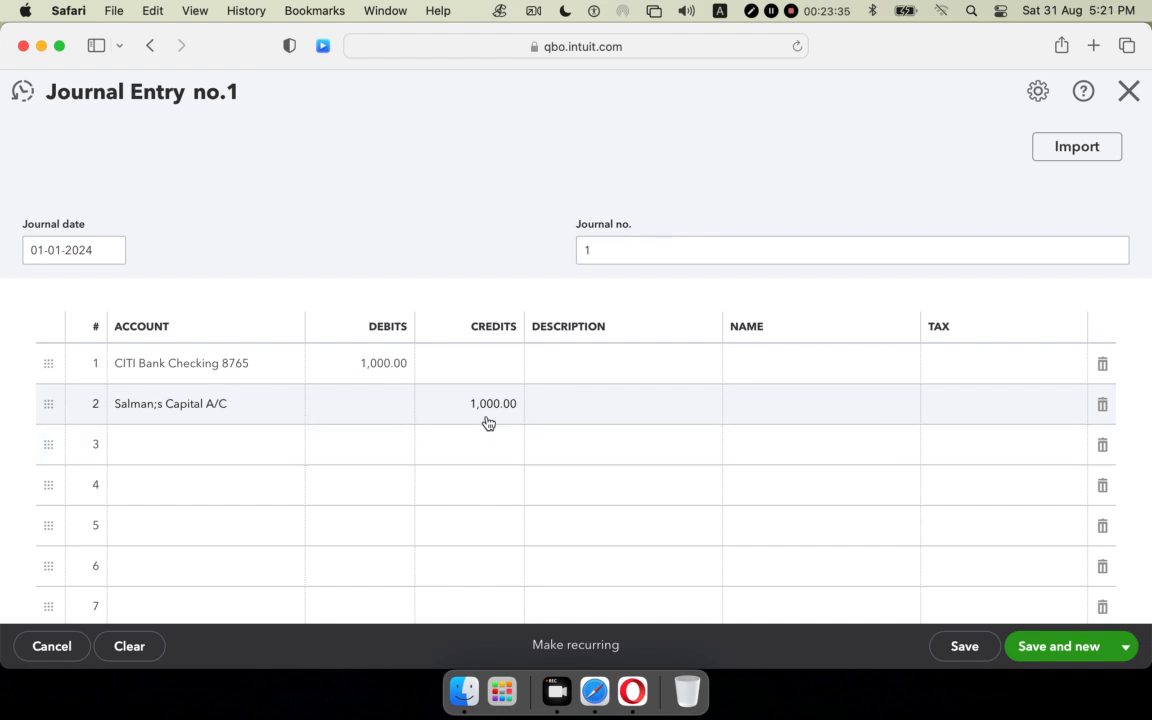
Save and close the journal entry that debits CITI Bank Checking 8765 and credits the owner's capital account
{"action": "scroll", "coordinate": [861, 409], "scroll_direction": "down", "scroll_amount": 5}
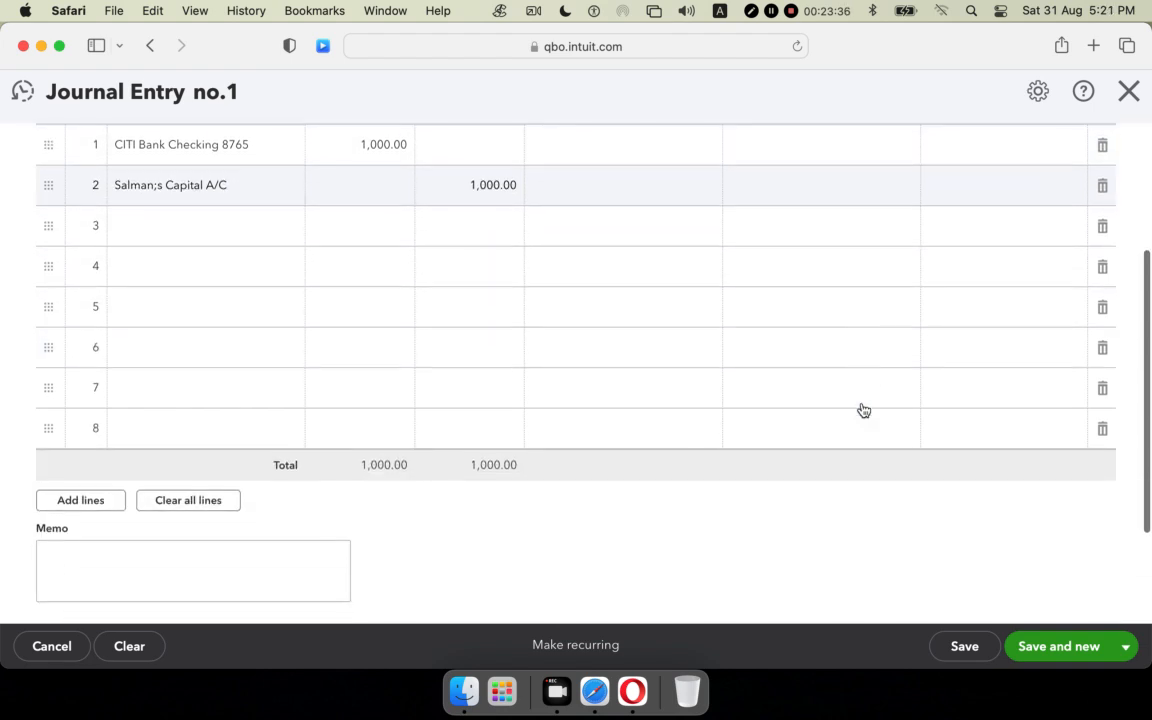
{"action": "left_click", "coordinate": [1125, 646]}
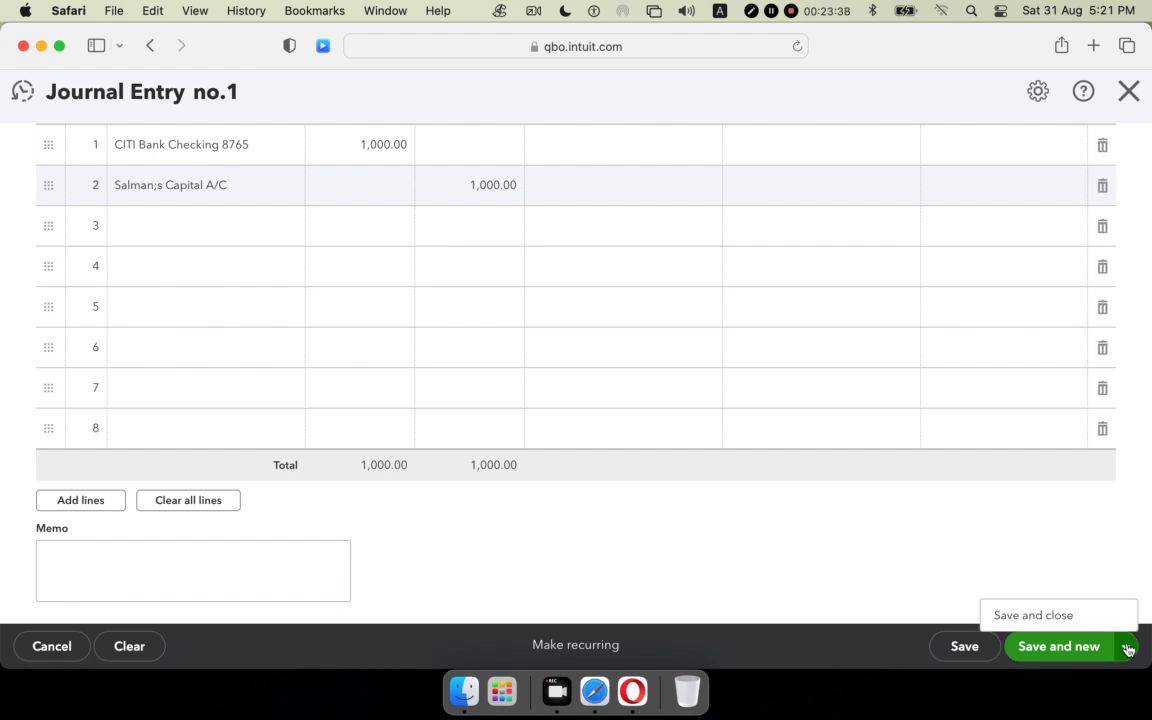
{"action": "left_click", "coordinate": [1055, 615]}
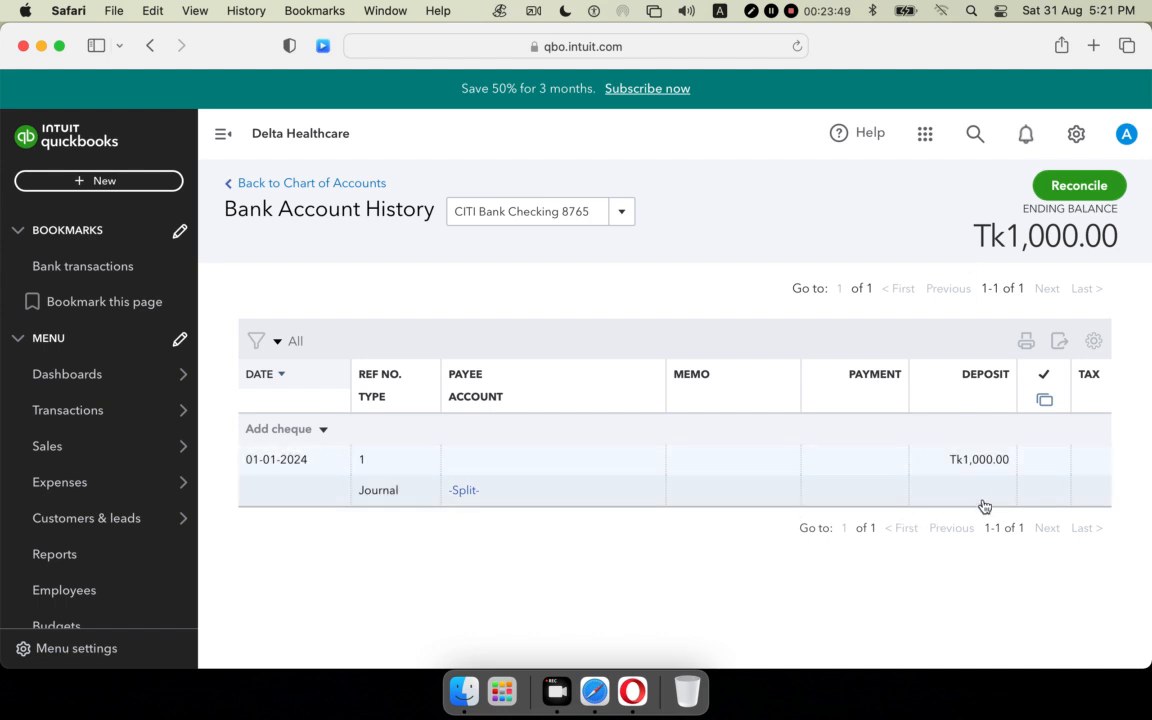
Review the journal's row across all columns of the CITI Bank Checking 8765 history, closing the blank journal entry
{"action": "scroll", "coordinate": [967, 484], "scroll_direction": "right", "scroll_amount": 2}
{"action": "scroll", "coordinate": [966, 484], "scroll_direction": "right", "scroll_amount": 3}
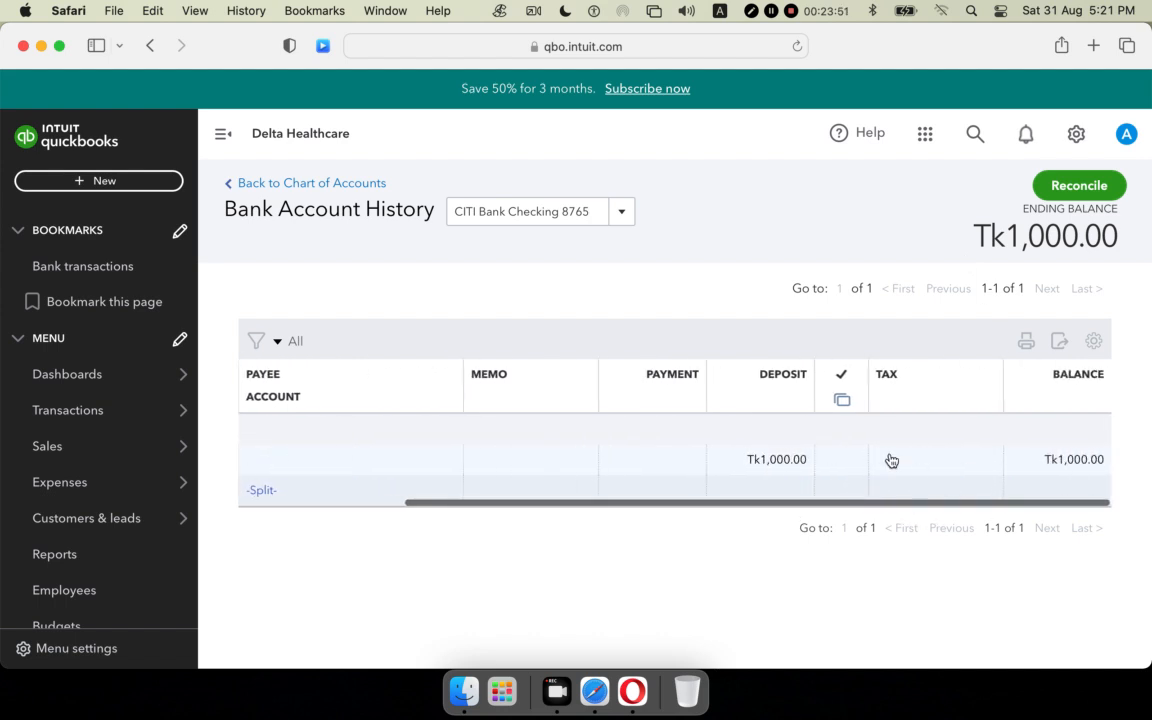
{"action": "scroll", "coordinate": [1082, 470], "scroll_direction": "left", "scroll_amount": 5}
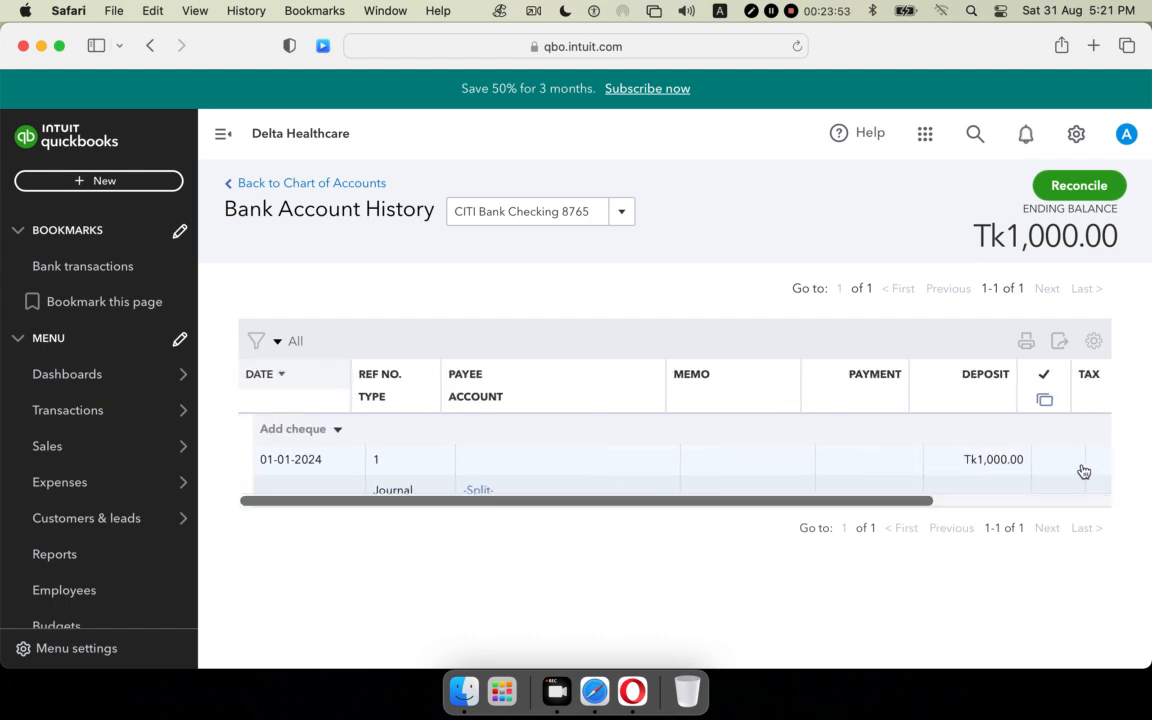
{"action": "left_click", "coordinate": [1084, 470]}
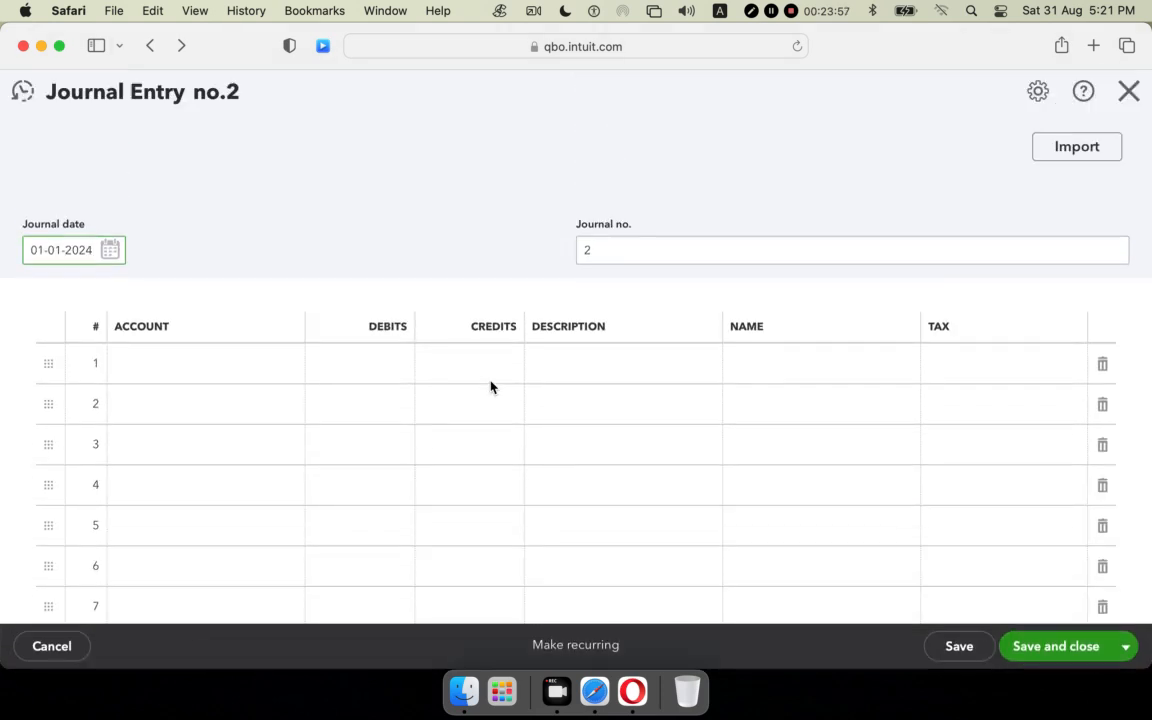
{"action": "left_click", "coordinate": [1132, 93]}
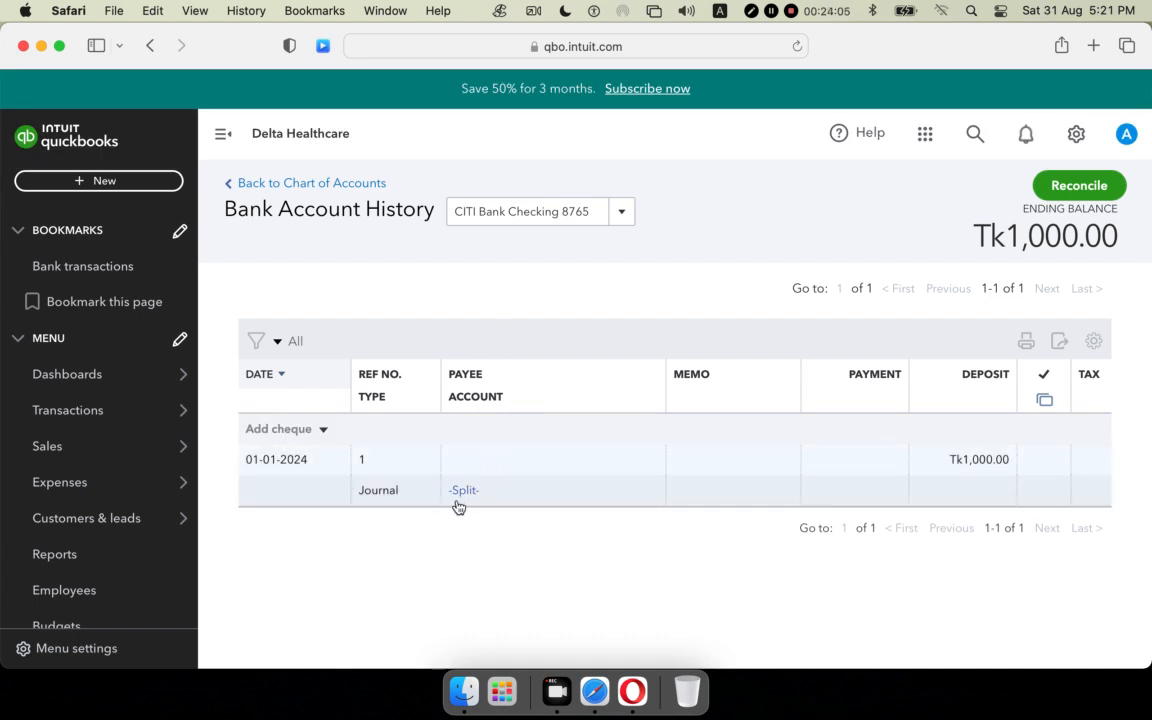
Check the split accounts of the journal row in the bank history, set its deposit to 10,000.00, and save it
{"action": "mouse_move", "coordinate": [483, 492]}
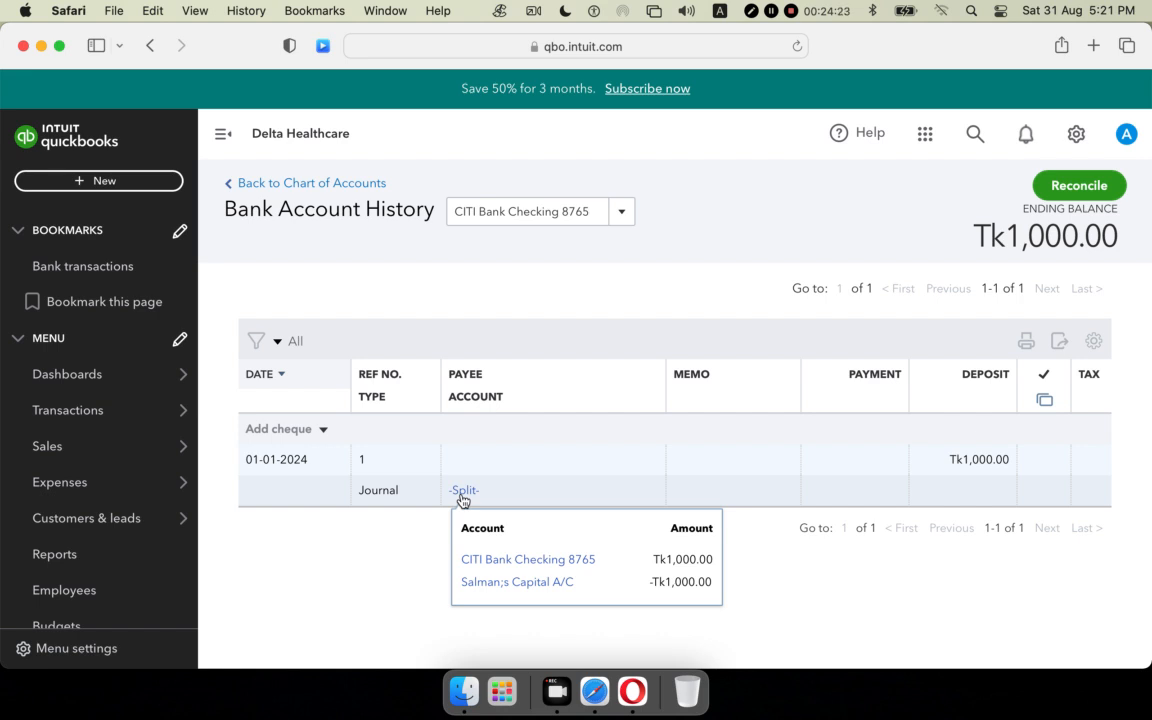
{"action": "left_click", "coordinate": [459, 493]}
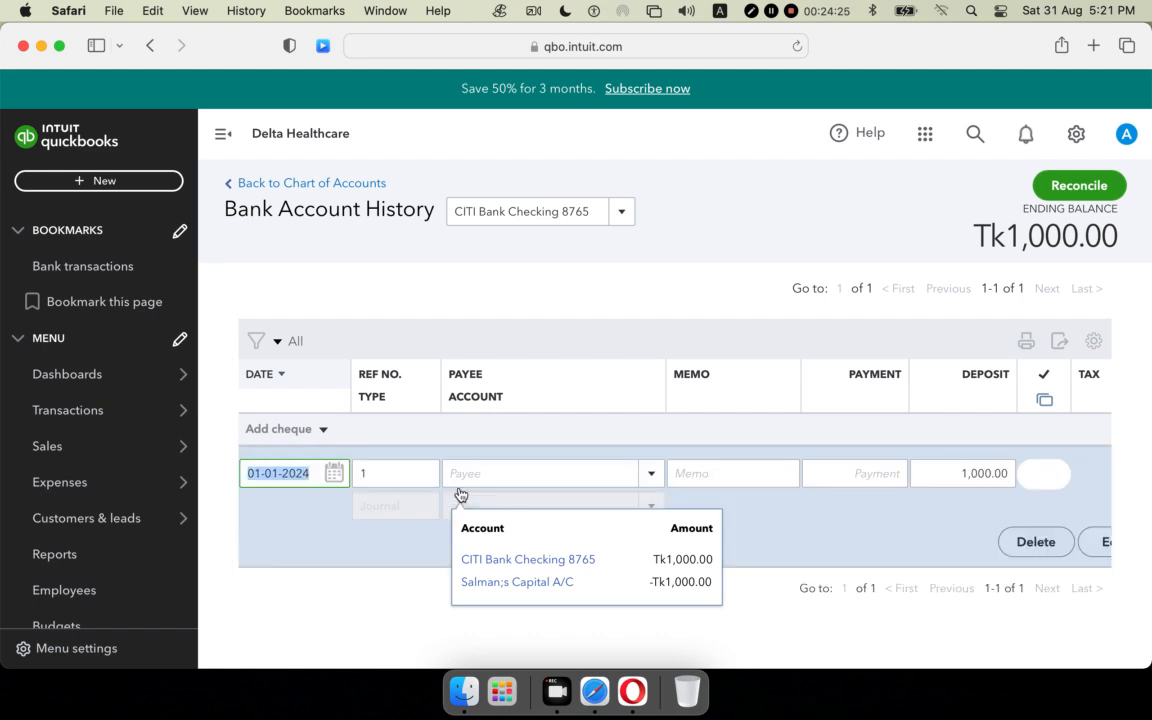
{"action": "scroll", "coordinate": [650, 507], "scroll_direction": "right", "scroll_amount": 3}
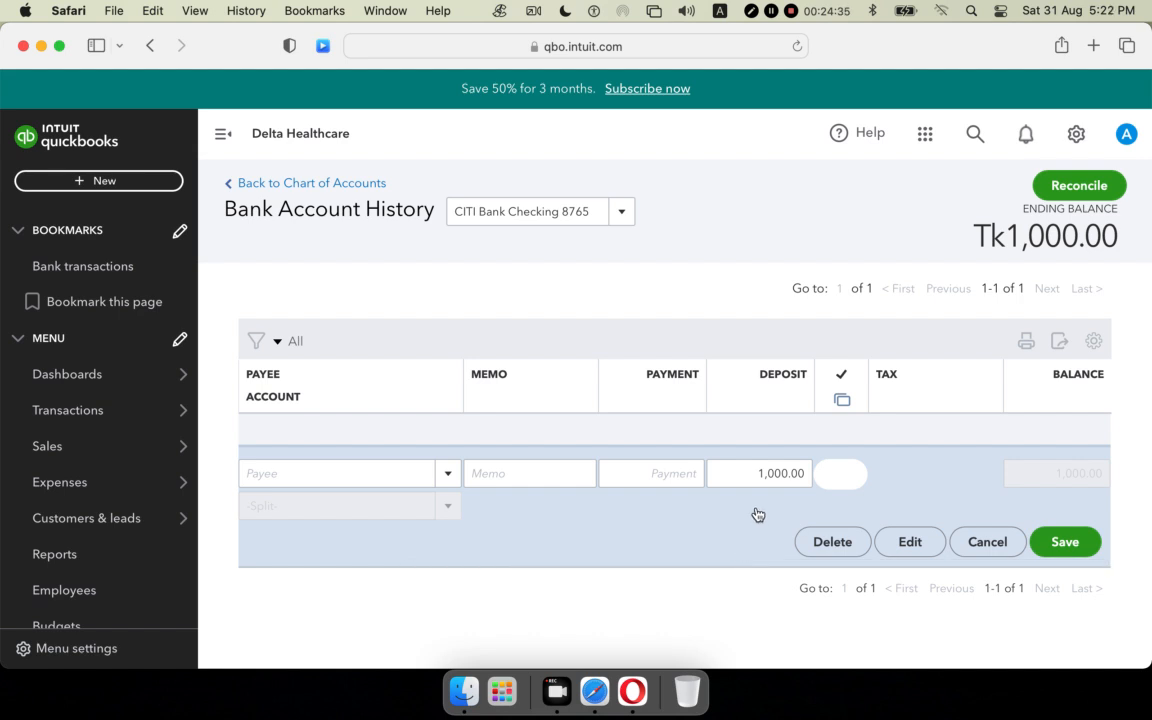
{"action": "left_click", "coordinate": [783, 473]}
{"action": "type", "text": "0"}
{"action": "left_click", "coordinate": [1065, 541]}
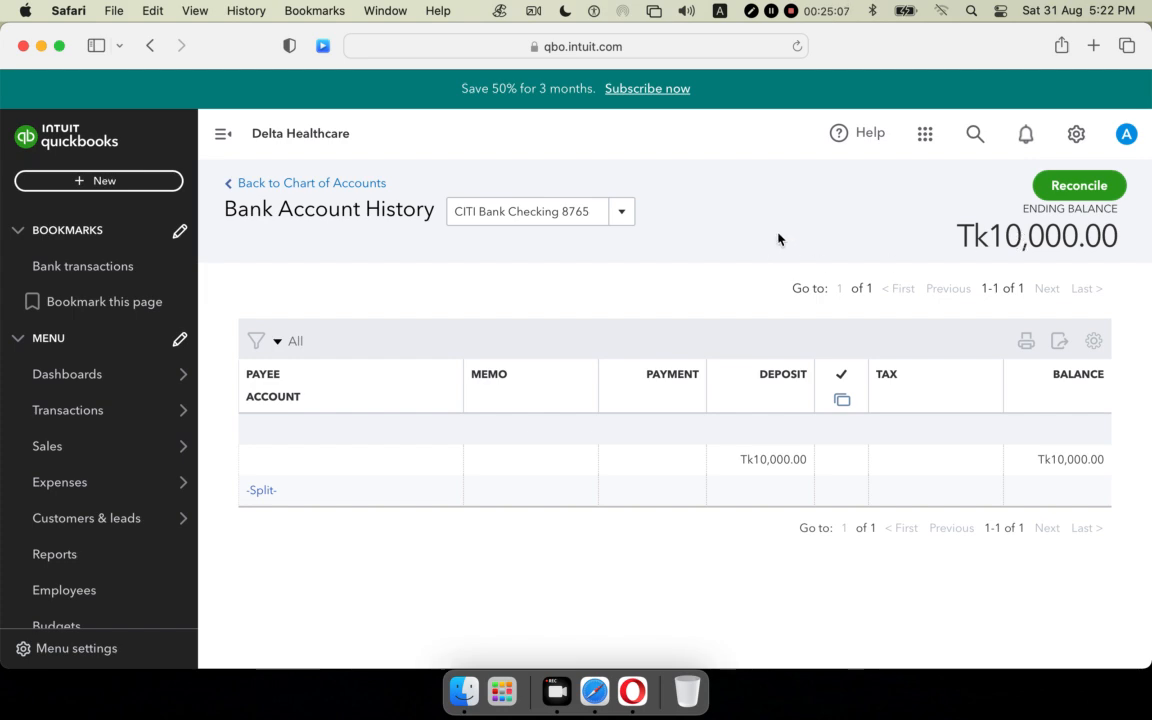
Switch to Xero in the Opera browser and open a new blank invoice from the invoice list
{"action": "left_click", "coordinate": [41, 46]}
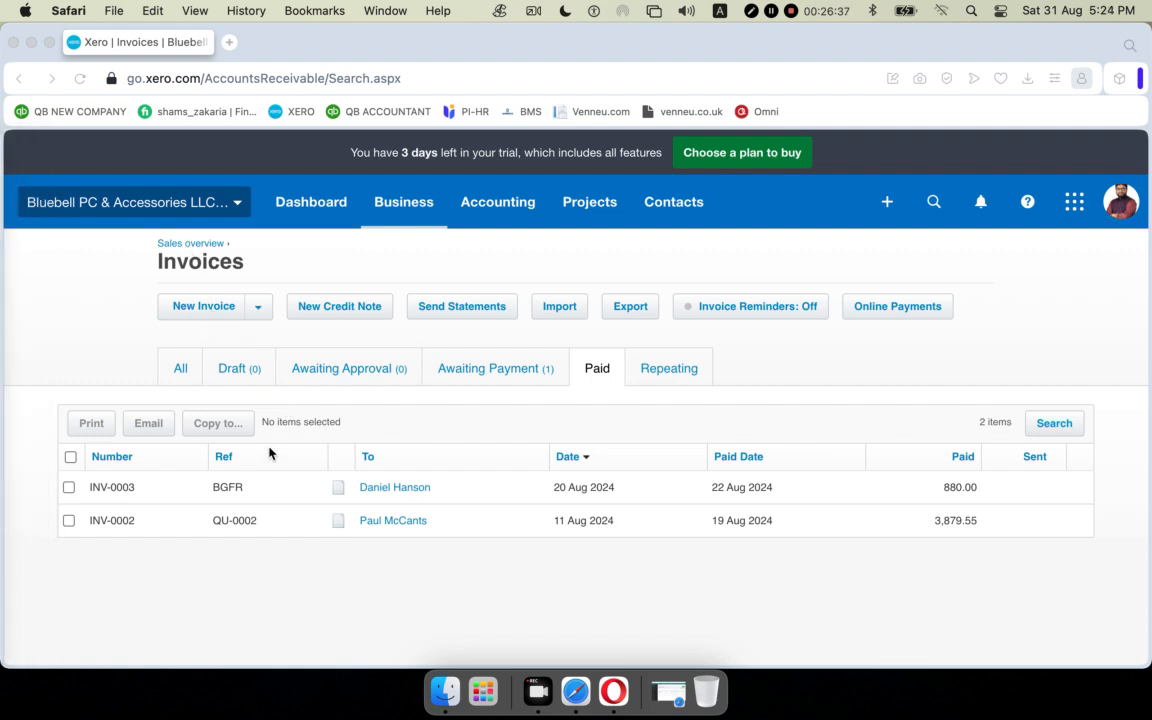
{"action": "scroll", "coordinate": [269, 497], "scroll_direction": "down", "scroll_amount": 1}
{"action": "left_click", "coordinate": [210, 310]}
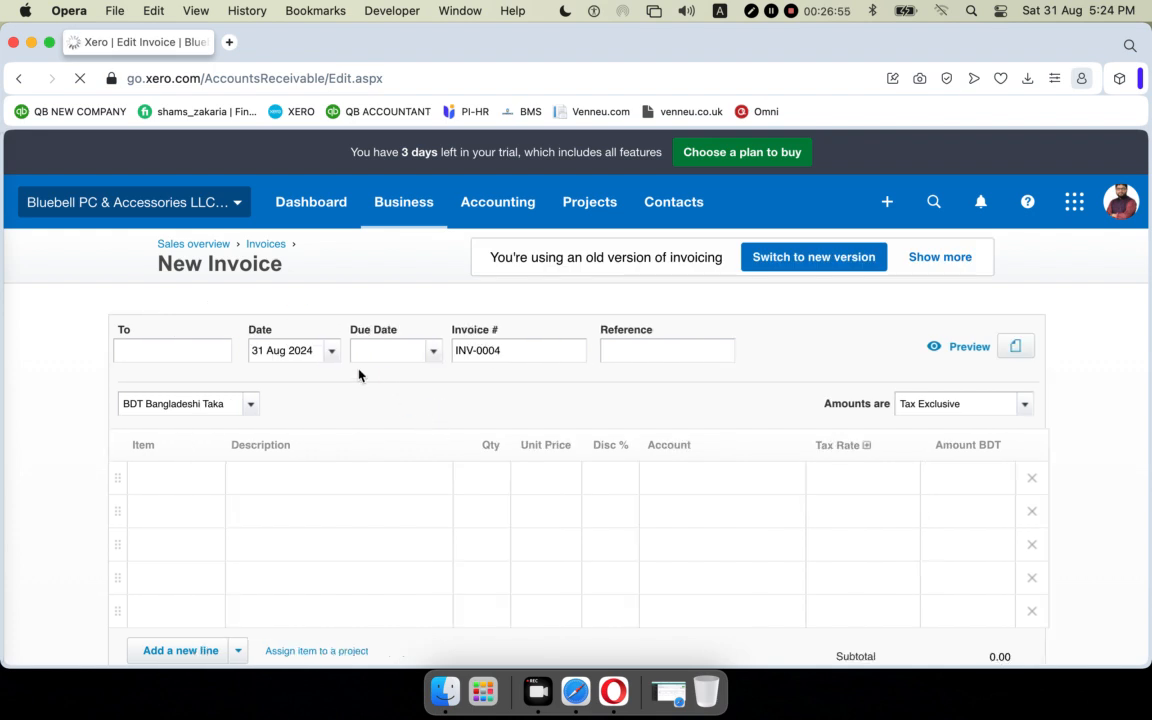
Search the invoice's contacts for "h", clear the search, and examine the blank invoice form down to its approval options
{"action": "left_click", "coordinate": [176, 348]}
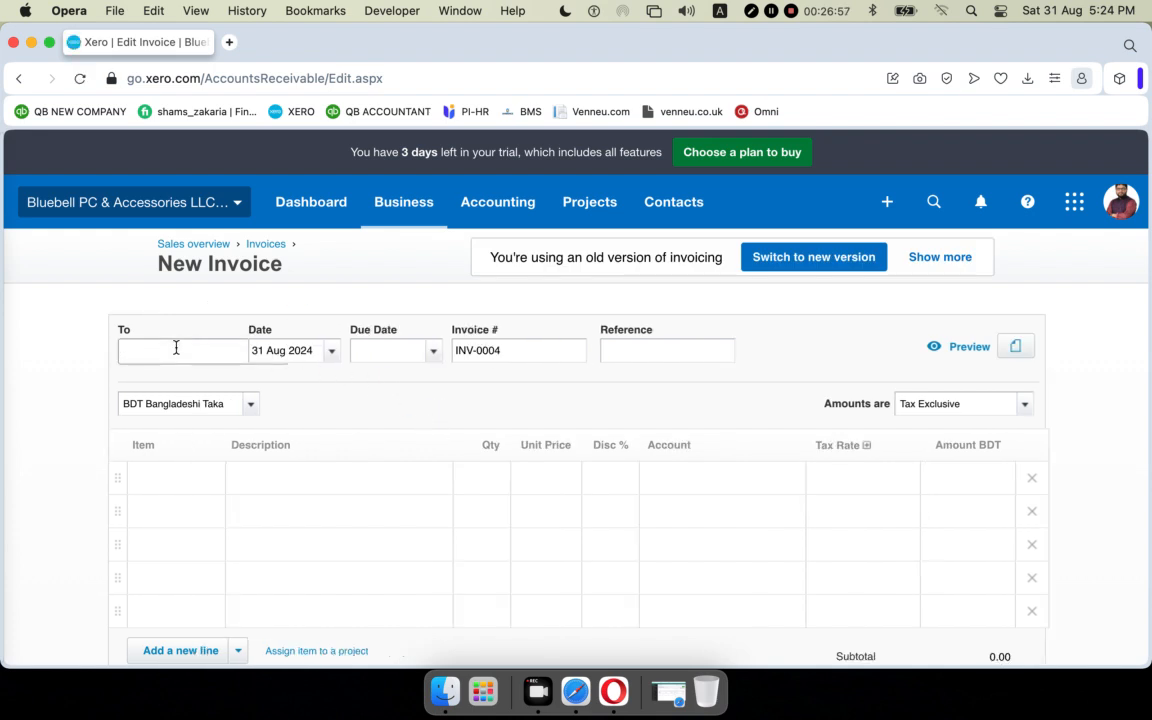
{"action": "type", "text": "h"}
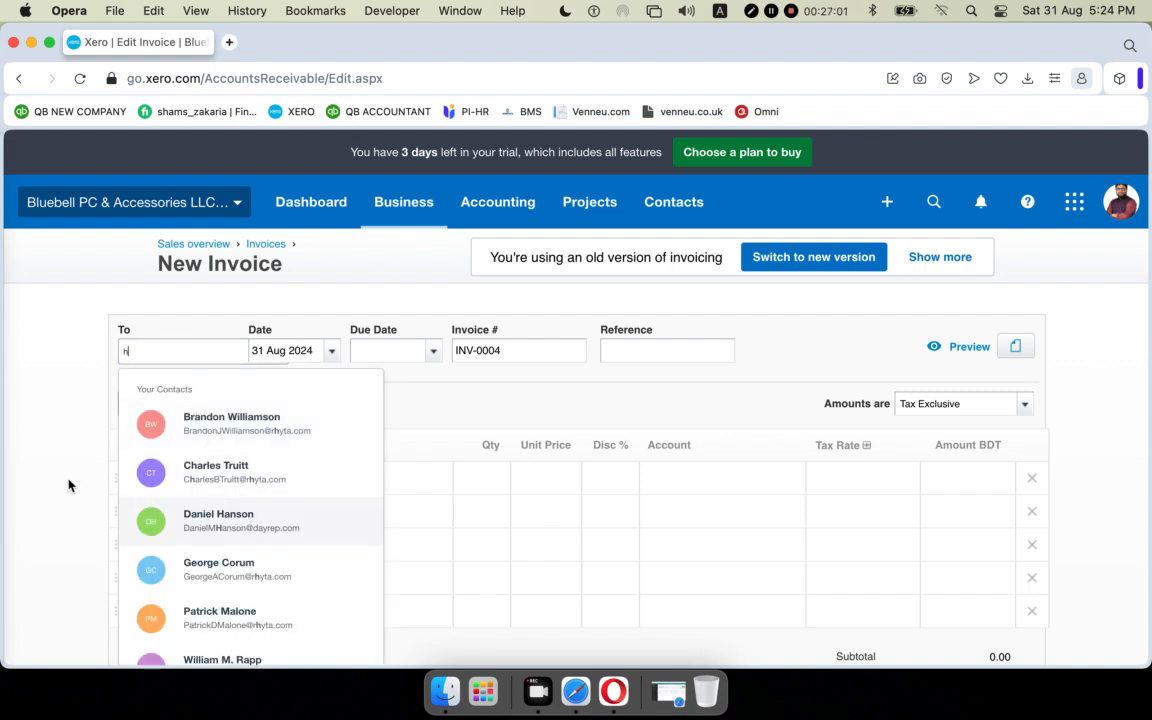
{"action": "key", "text": "BackSpace"}
{"action": "scroll", "coordinate": [437, 388], "scroll_direction": "down", "scroll_amount": 2}
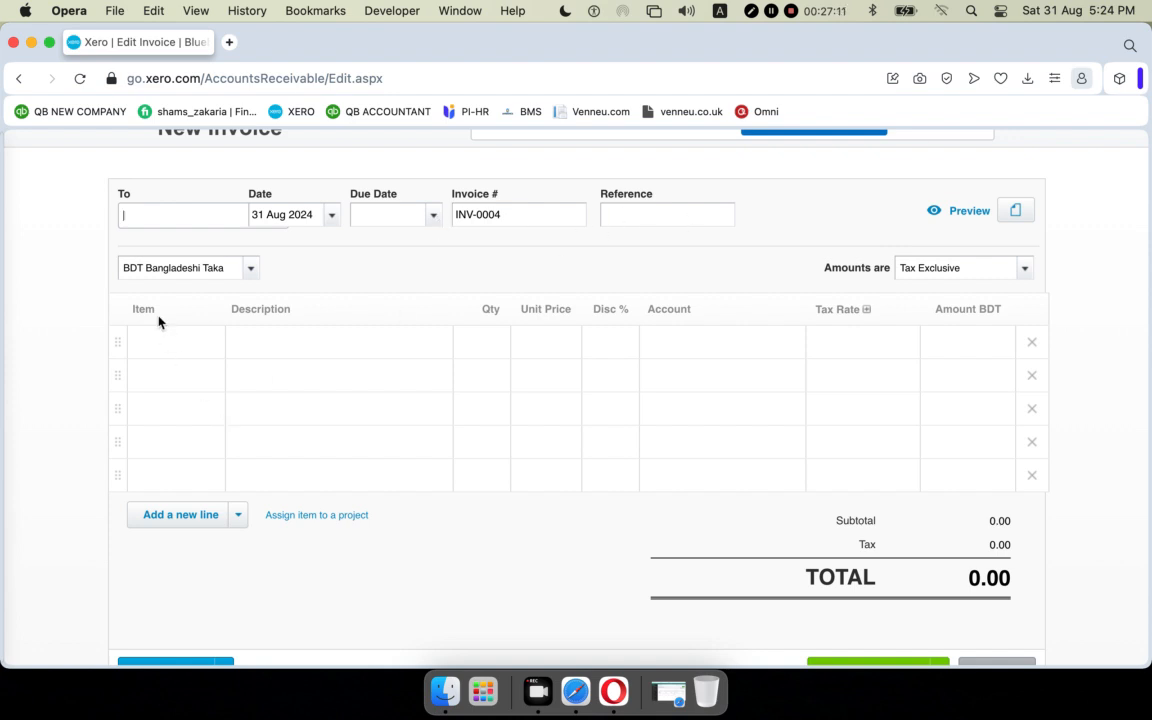
{"action": "scroll", "coordinate": [781, 397], "scroll_direction": "down", "scroll_amount": 4}
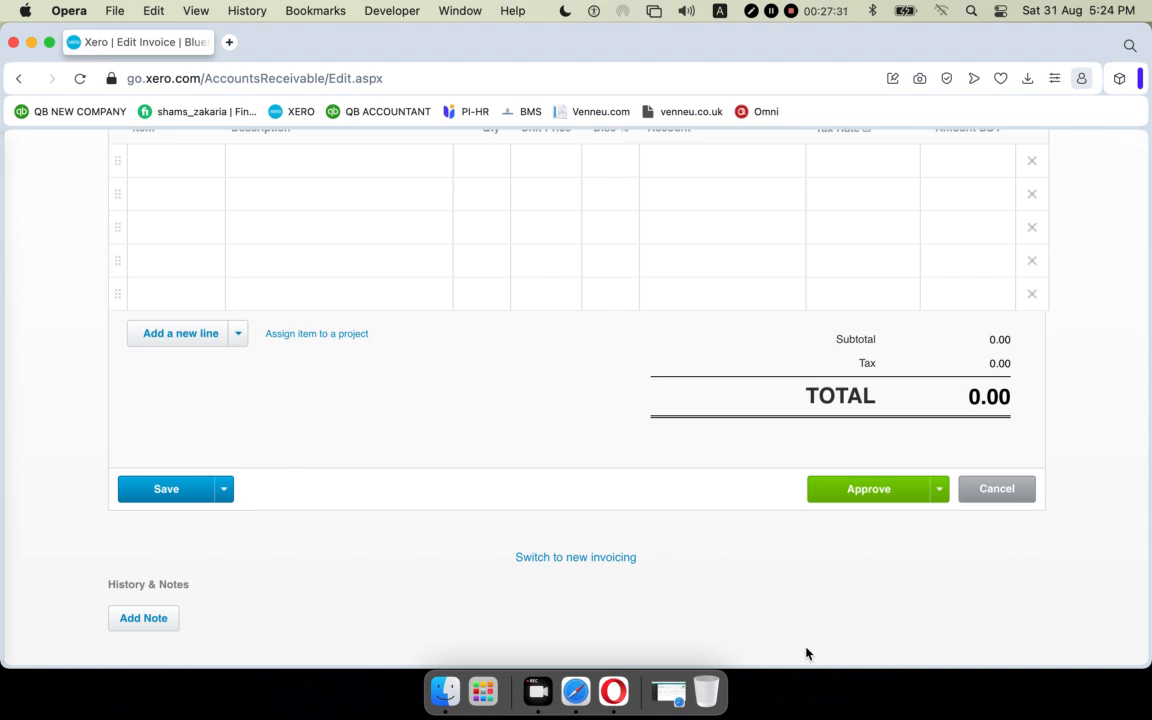
{"action": "scroll", "coordinate": [806, 654], "scroll_direction": "up", "scroll_amount": 5}
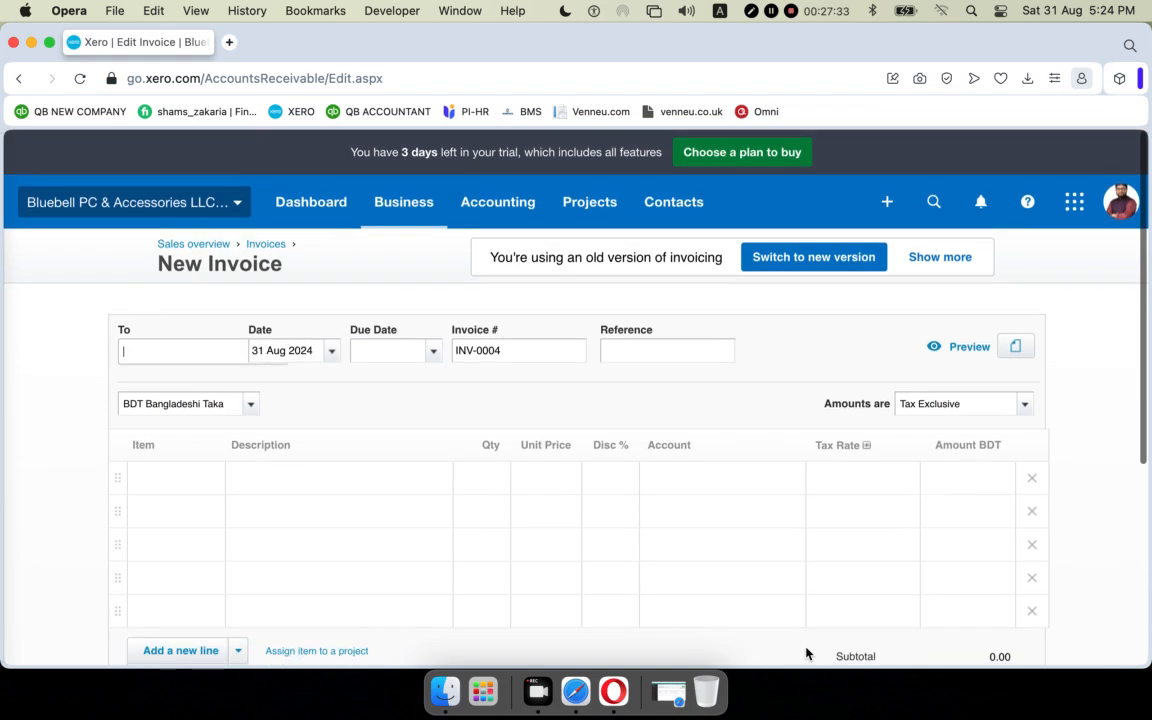
Leave the blank invoice for the purchase orders list and start a new purchase order
{"action": "left_click", "coordinate": [416, 204]}
{"action": "scroll", "coordinate": [428, 505], "scroll_direction": "down", "scroll_amount": 3}
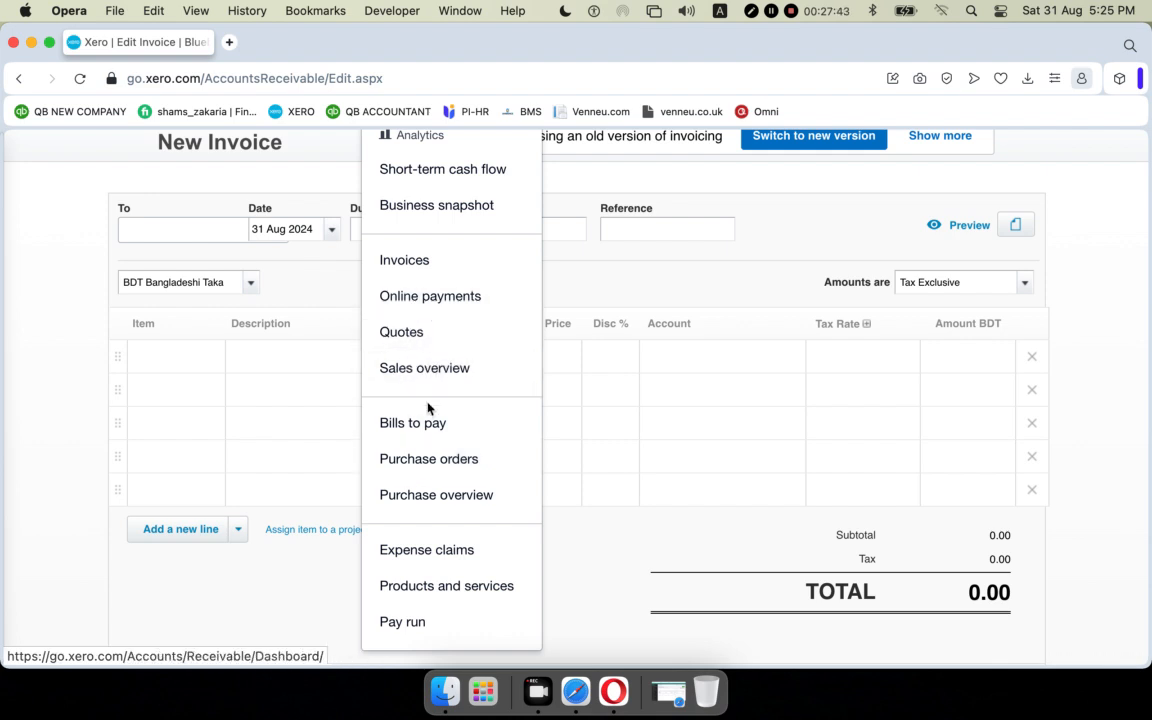
{"action": "left_click", "coordinate": [410, 461]}
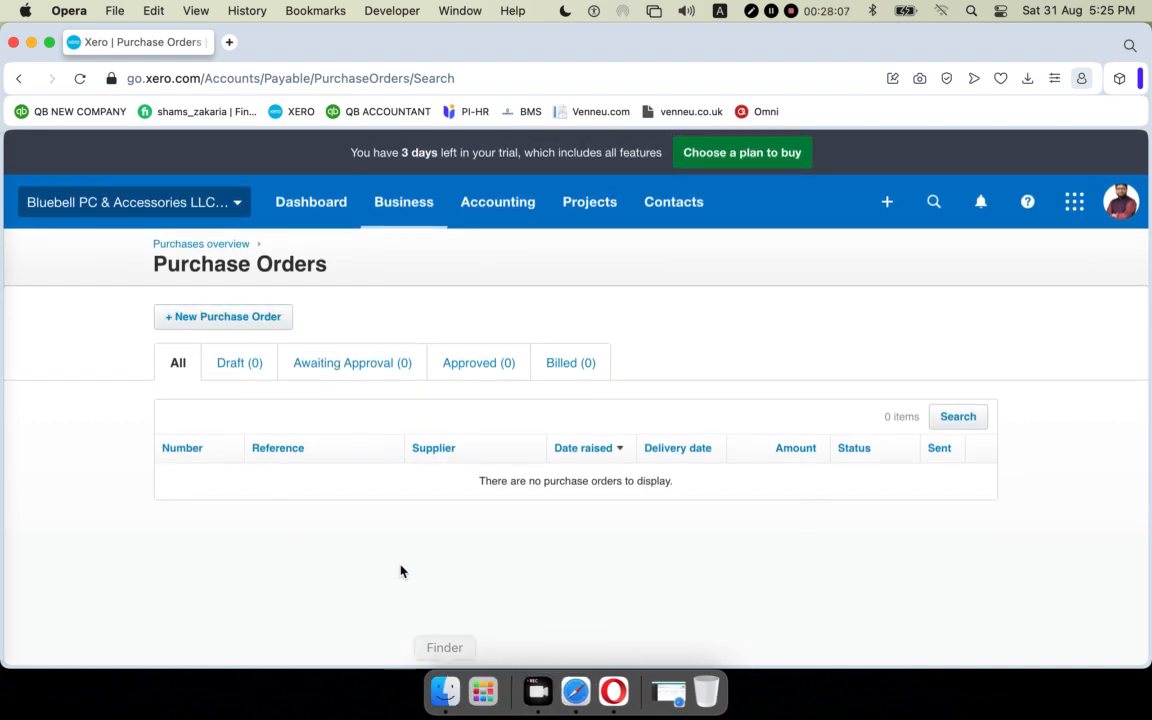
{"action": "left_click", "coordinate": [215, 320]}
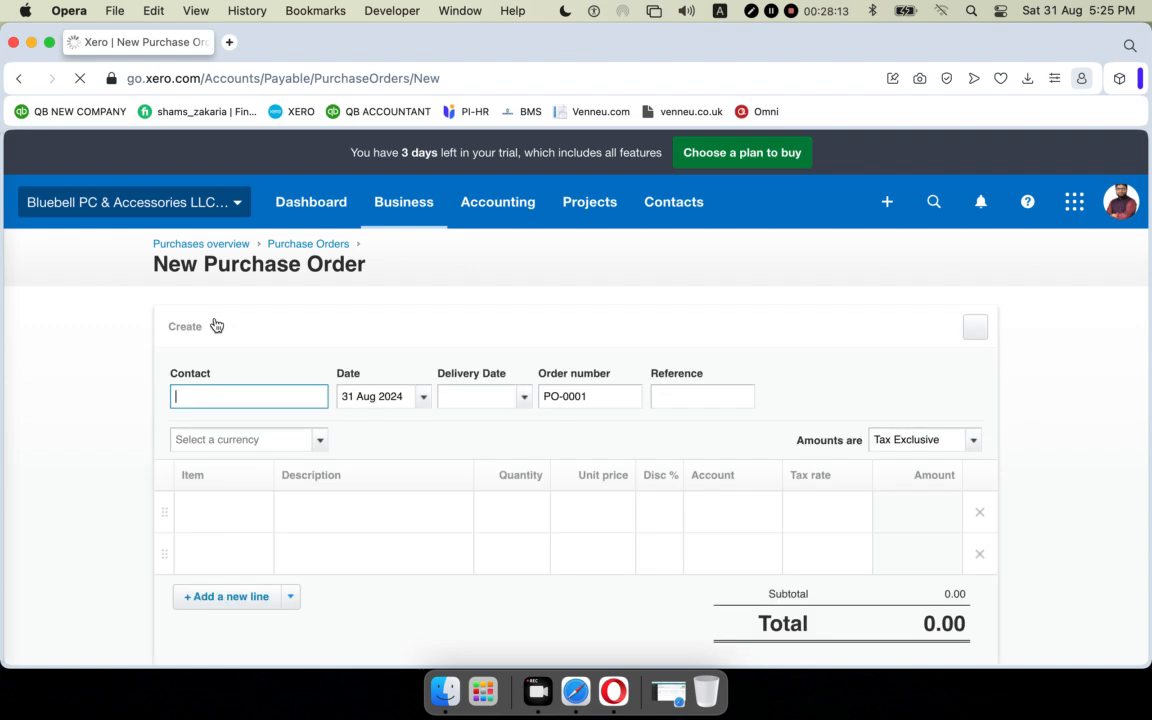
Search the purchase order's contacts for "a" and select the second suggested contact as the supplier
{"action": "scroll", "coordinate": [304, 343], "scroll_direction": "down", "scroll_amount": 3}
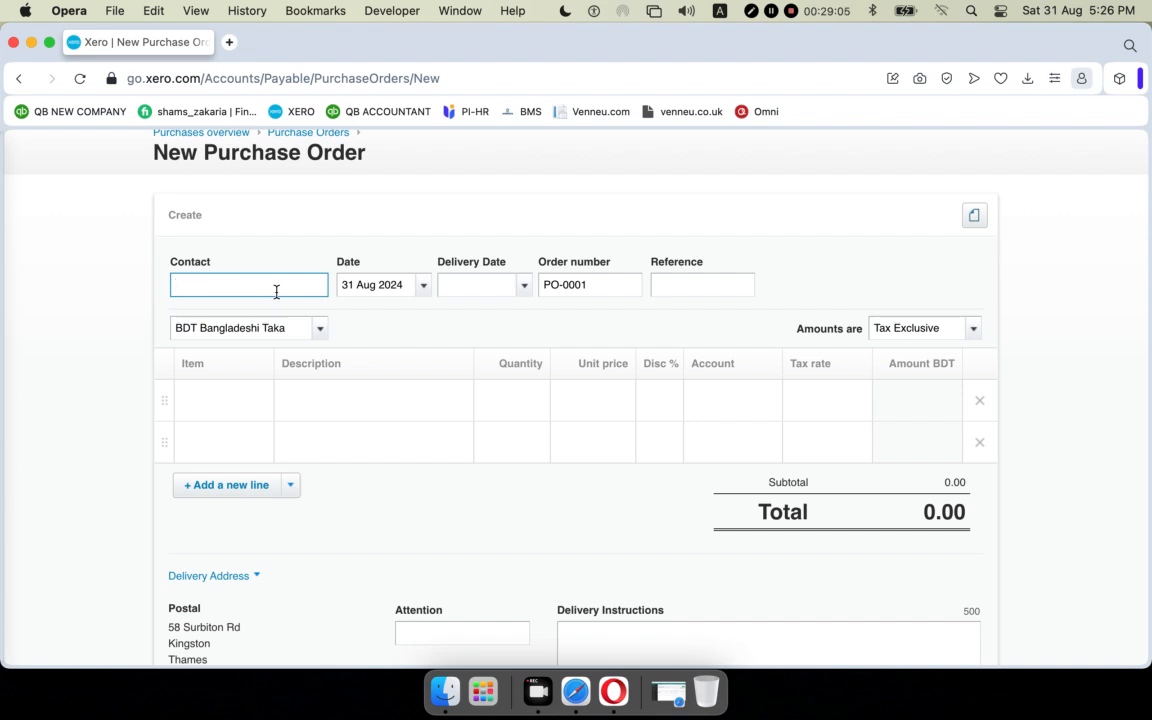
{"action": "type", "text": "a"}
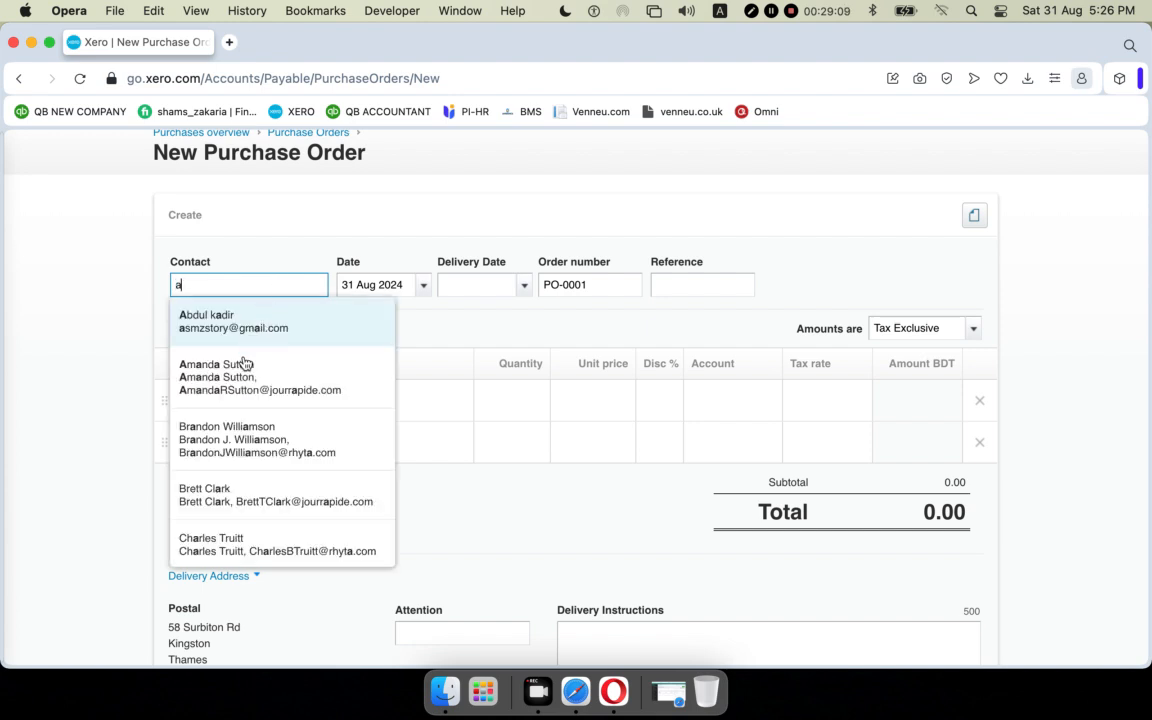
{"action": "left_click", "coordinate": [236, 386]}
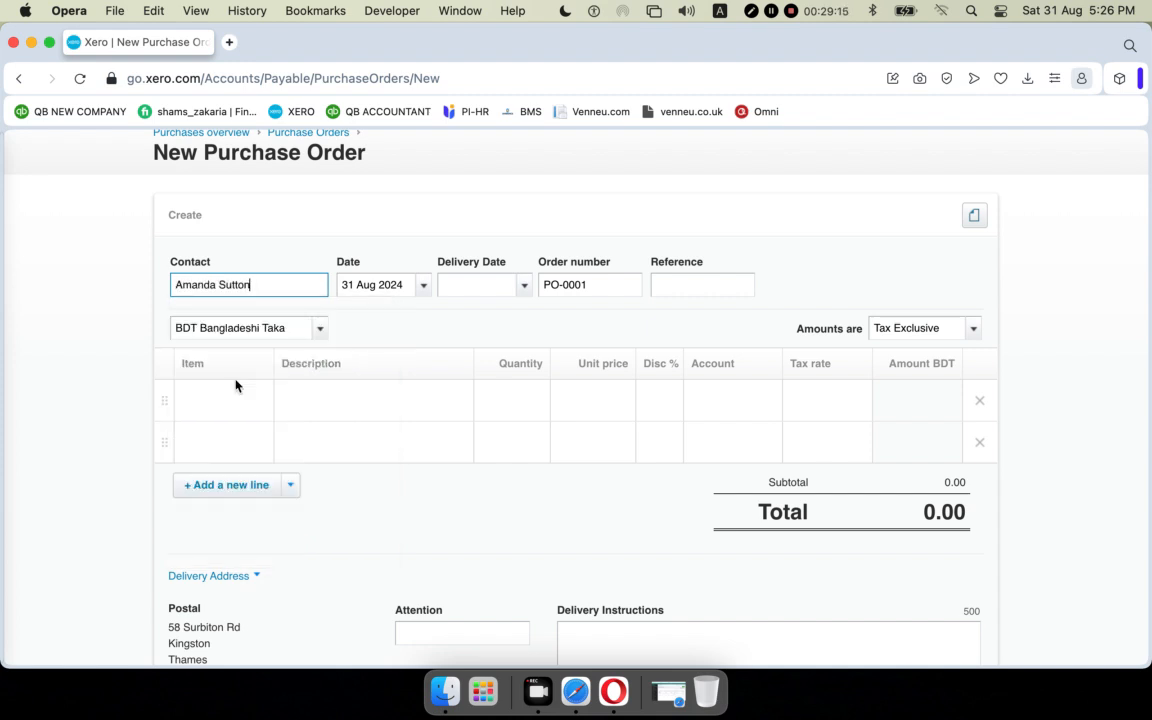
Set the purchase order's date to 10 Aug 2024, its delivery date to 31 Aug 2024, and its reference to VGF564
{"action": "left_click", "coordinate": [423, 286]}
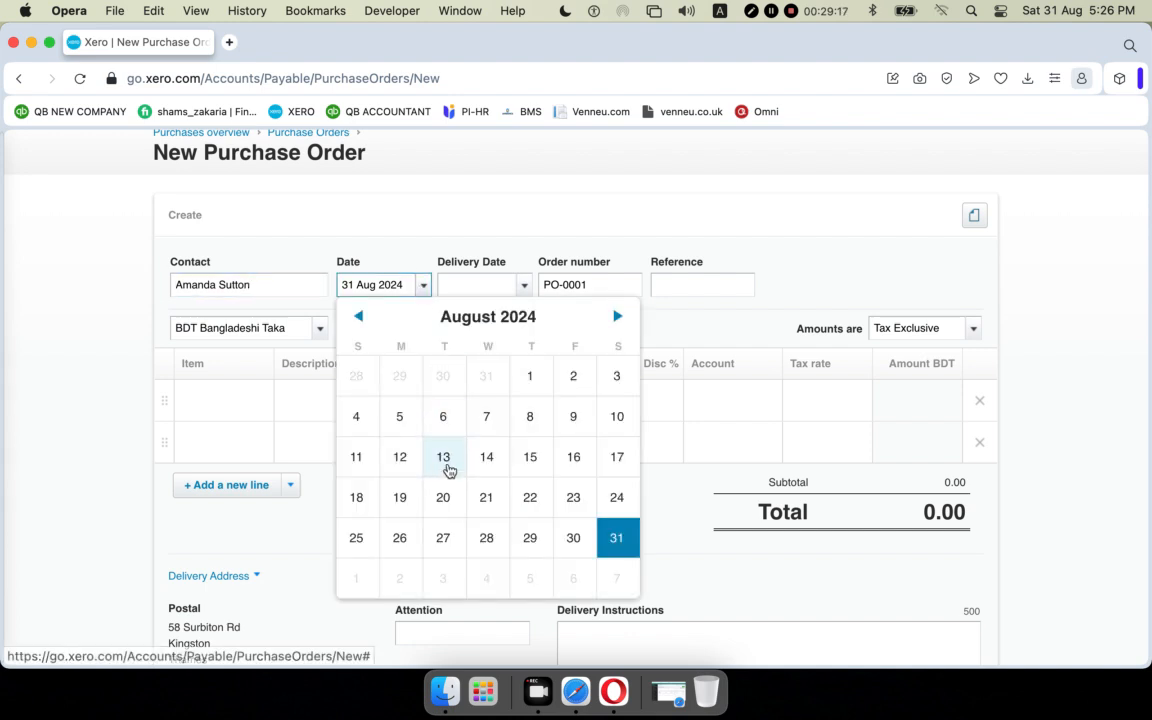
{"action": "left_click", "coordinate": [616, 416]}
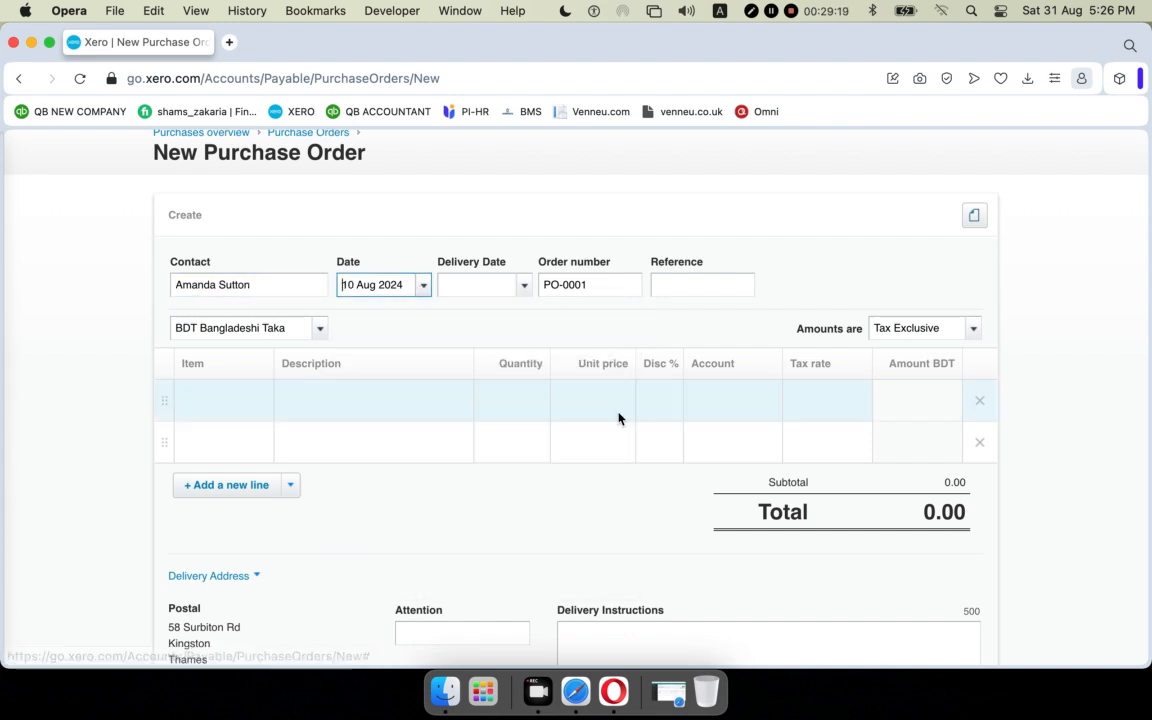
{"action": "left_click", "coordinate": [526, 290]}
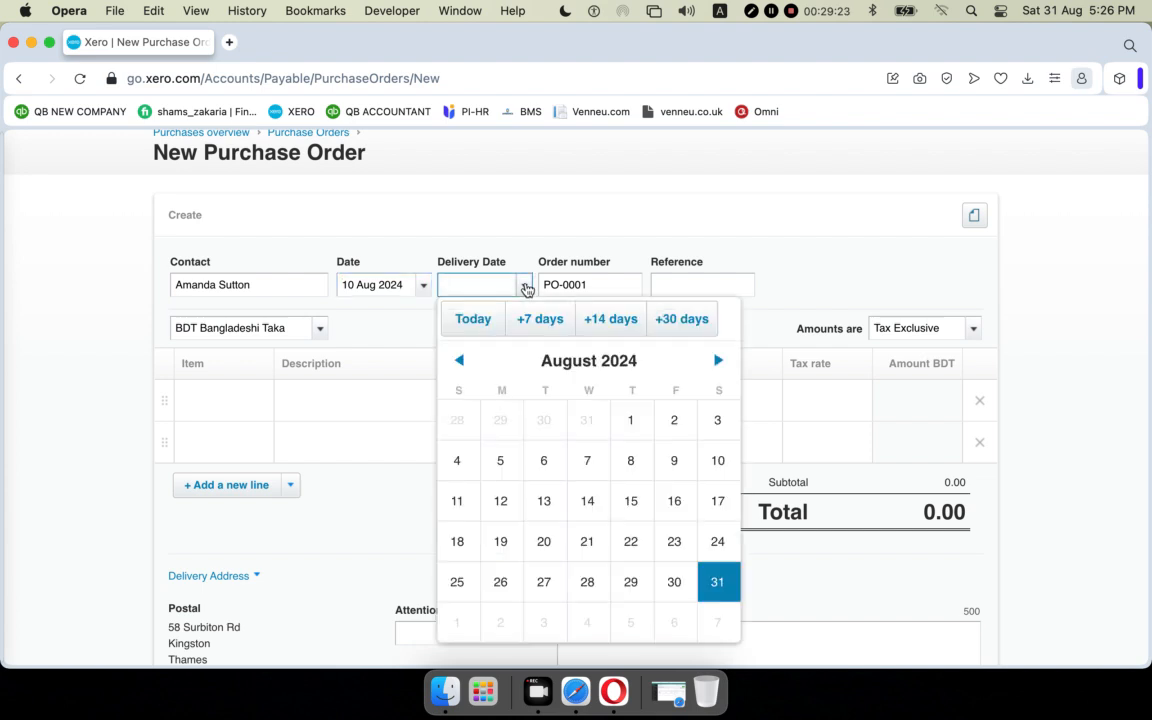
{"action": "left_click", "coordinate": [720, 586]}
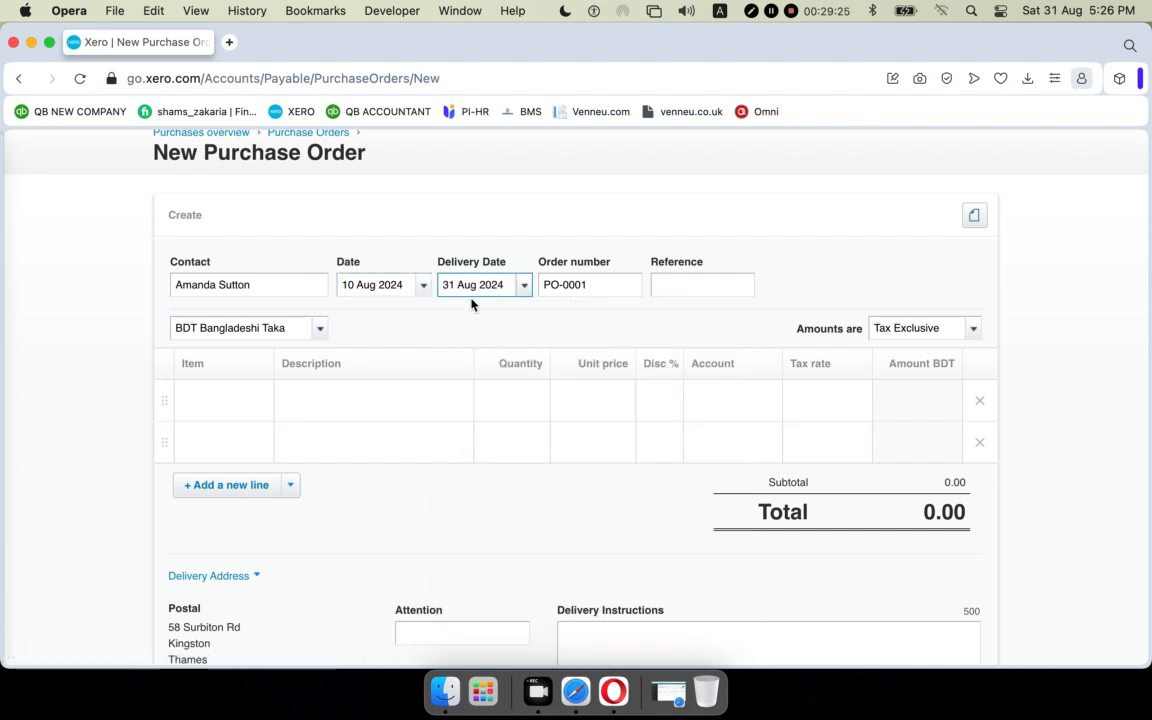
{"action": "left_click", "coordinate": [667, 288]}
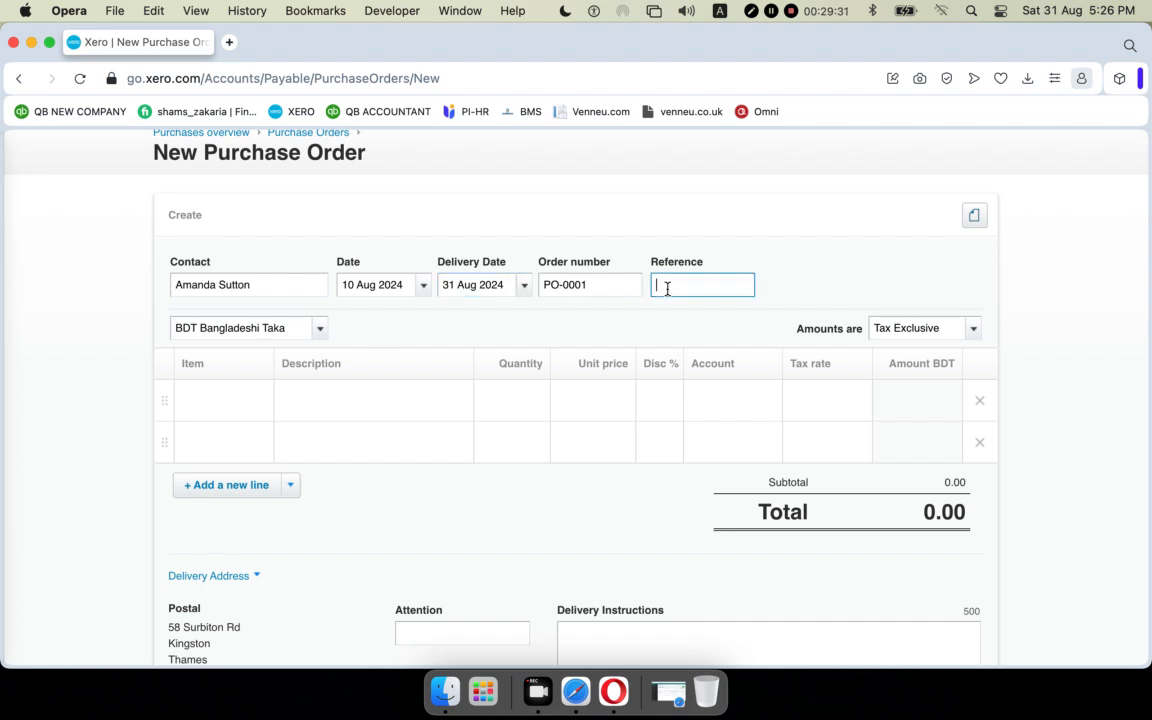
{"action": "type", "text": "VGF564"}
Add the items 1000: Keyboard and 1001: HP EliteDesk 800G1 SFF Intel Core i5 System as the first two order lines
{"action": "scroll", "coordinate": [553, 321], "scroll_direction": "down", "scroll_amount": 2}
{"action": "left_click", "coordinate": [244, 299]}
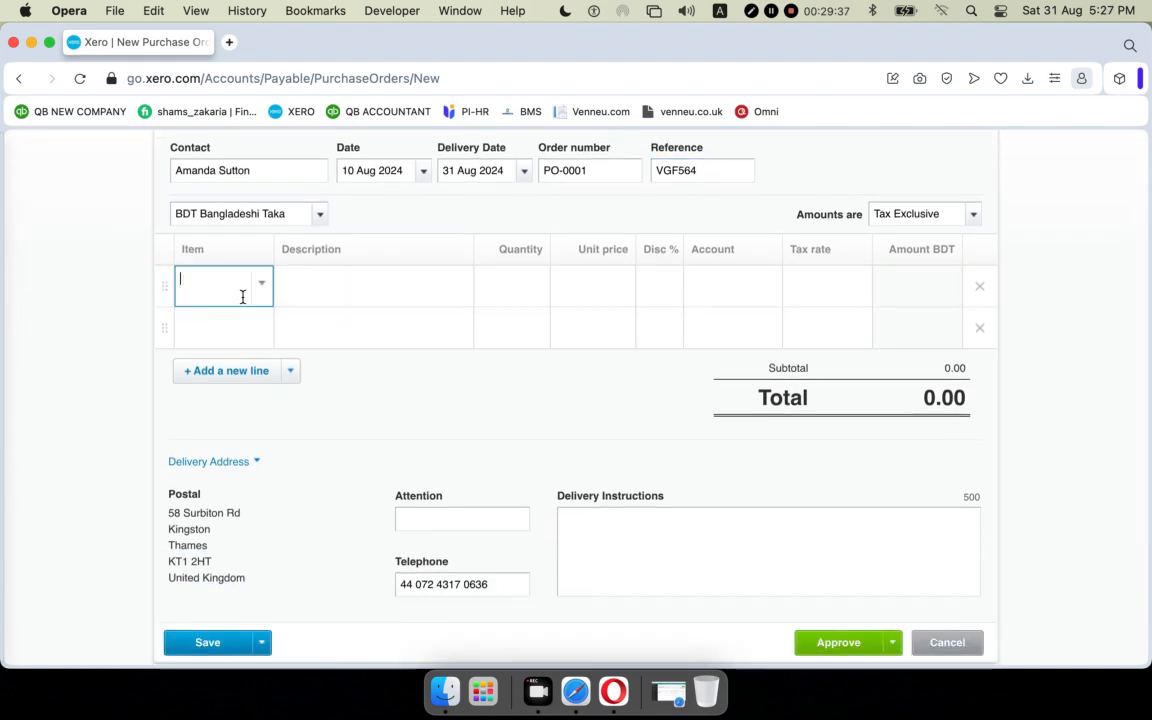
{"action": "left_click", "coordinate": [262, 290]}
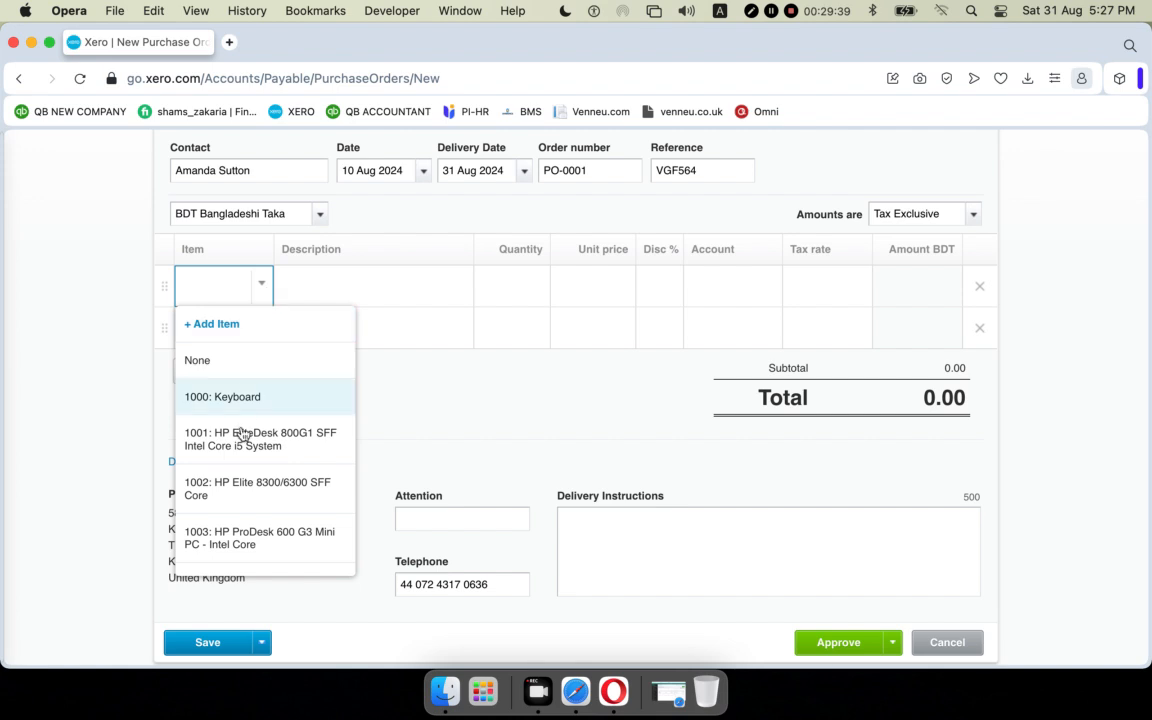
{"action": "left_click", "coordinate": [242, 400]}
{"action": "left_click", "coordinate": [252, 330]}
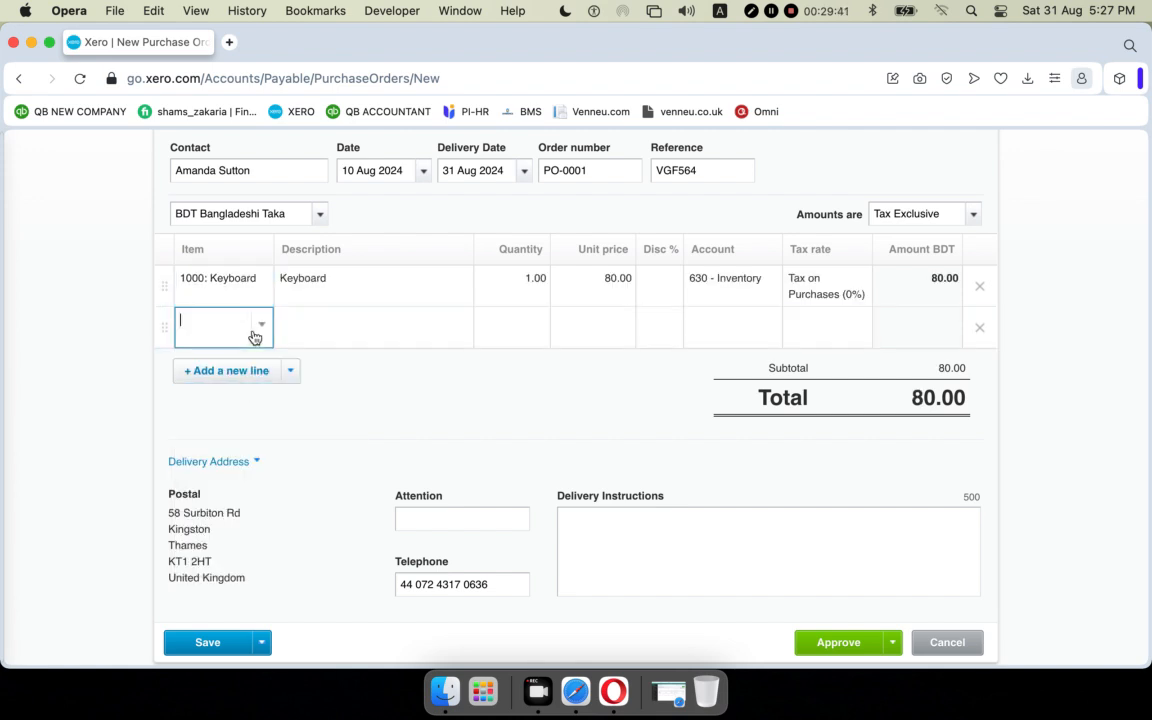
{"action": "left_click", "coordinate": [261, 329]}
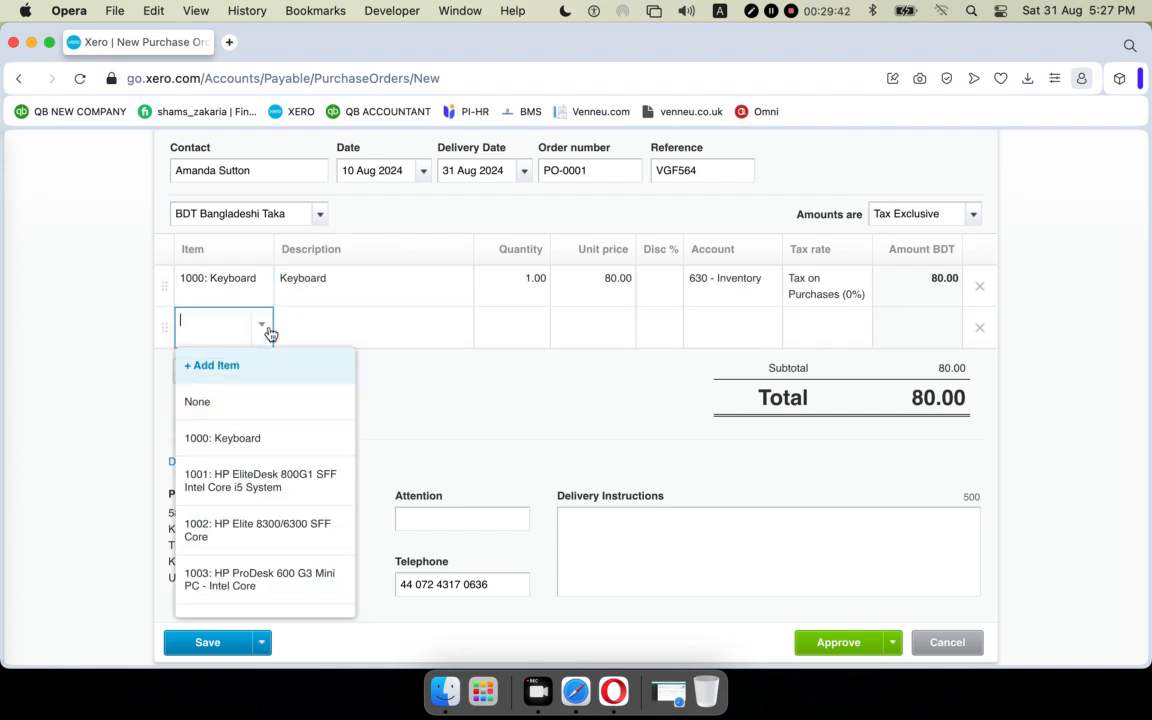
{"action": "left_click", "coordinate": [265, 483]}
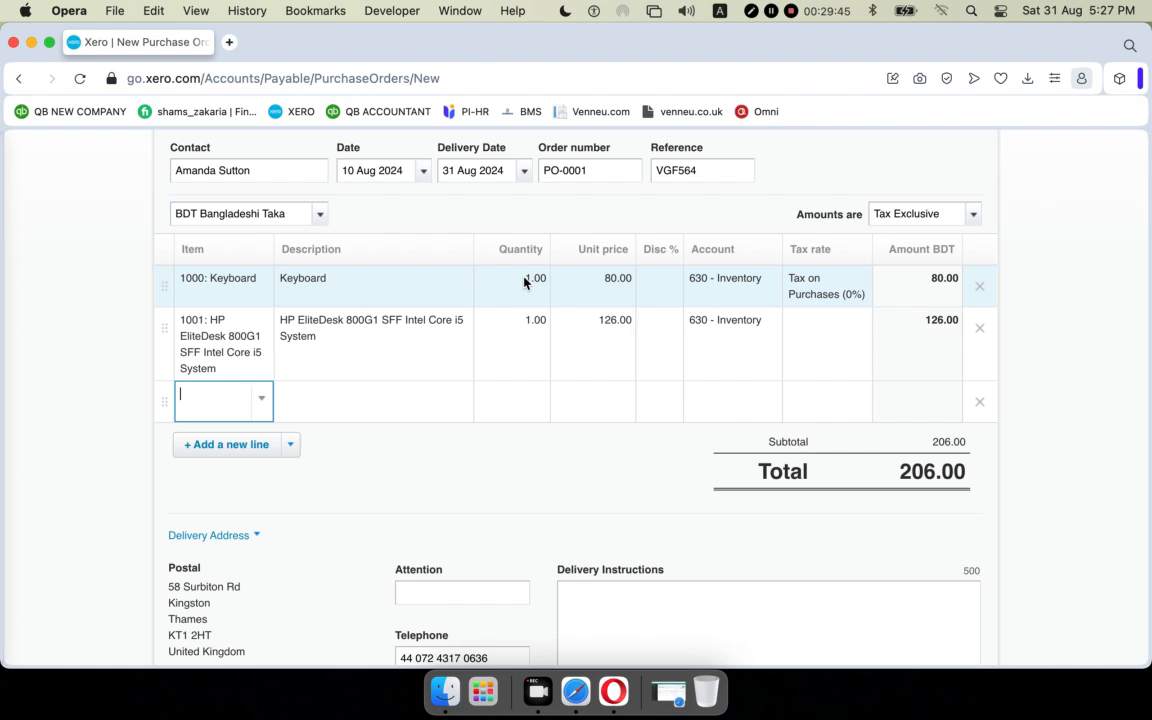
Set the quantity to 20 on the Keyboard line and 3 on the HP EliteDesk line
{"action": "left_click_drag", "start_coordinate": [525, 279], "coordinate": [566, 283]}
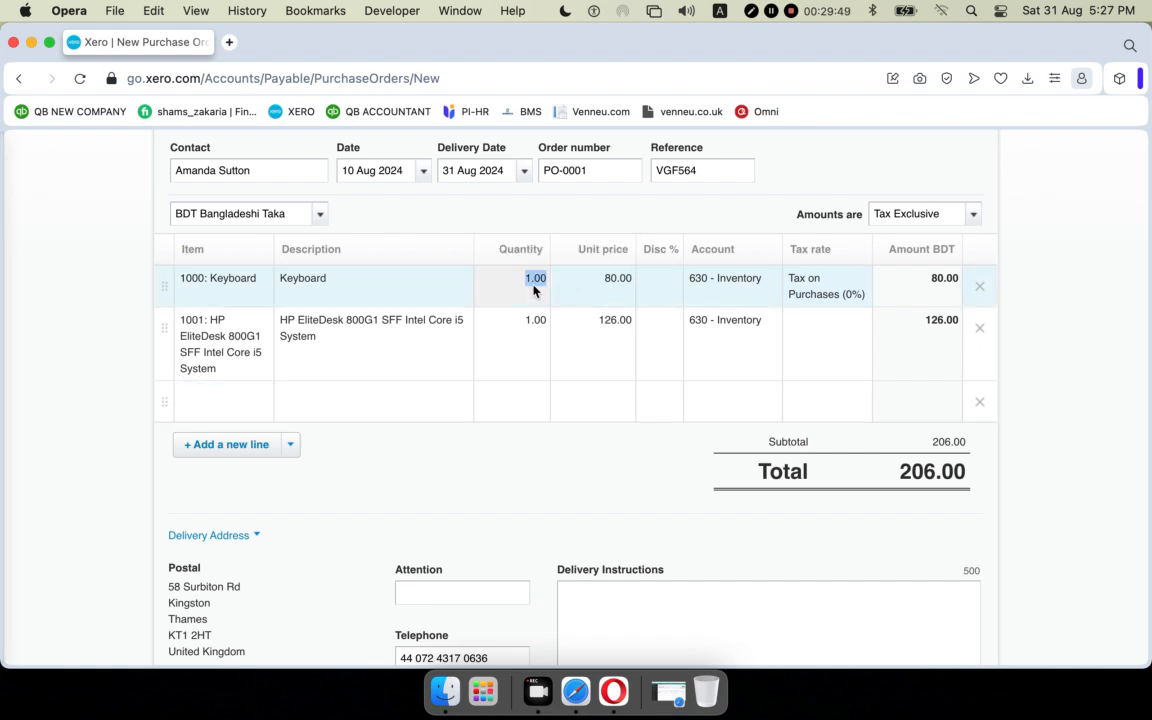
{"action": "left_click", "coordinate": [533, 286]}
{"action": "type", "text": "20"}
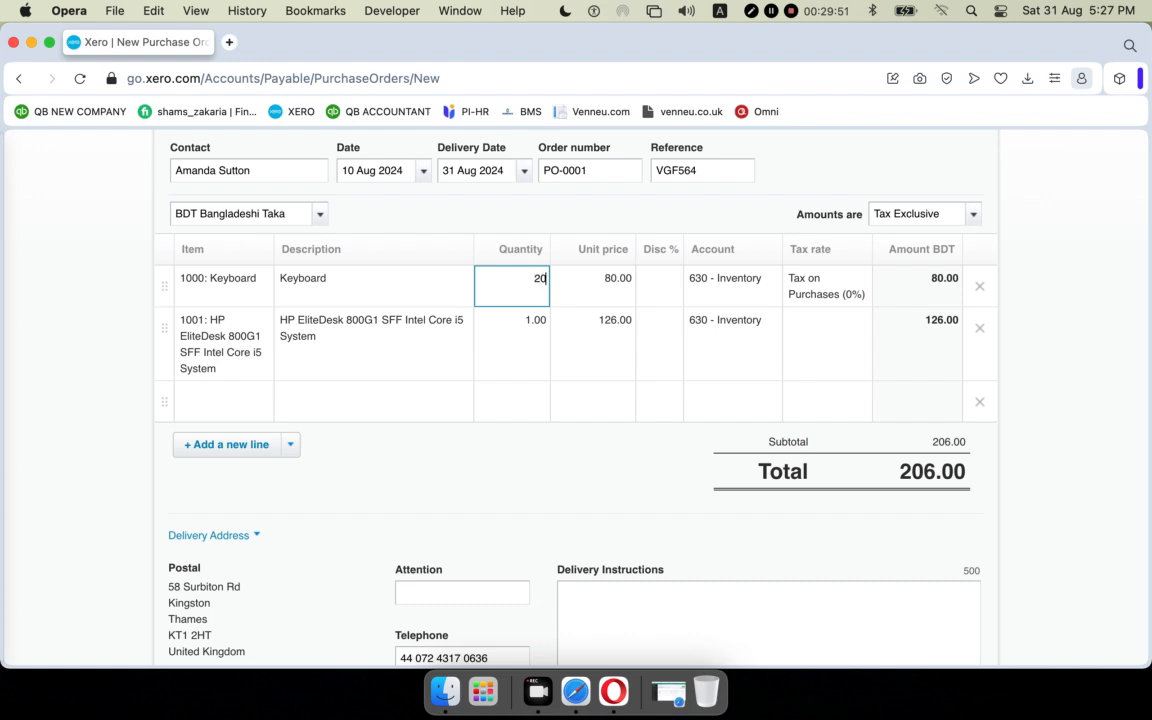
{"action": "left_click", "coordinate": [524, 326]}
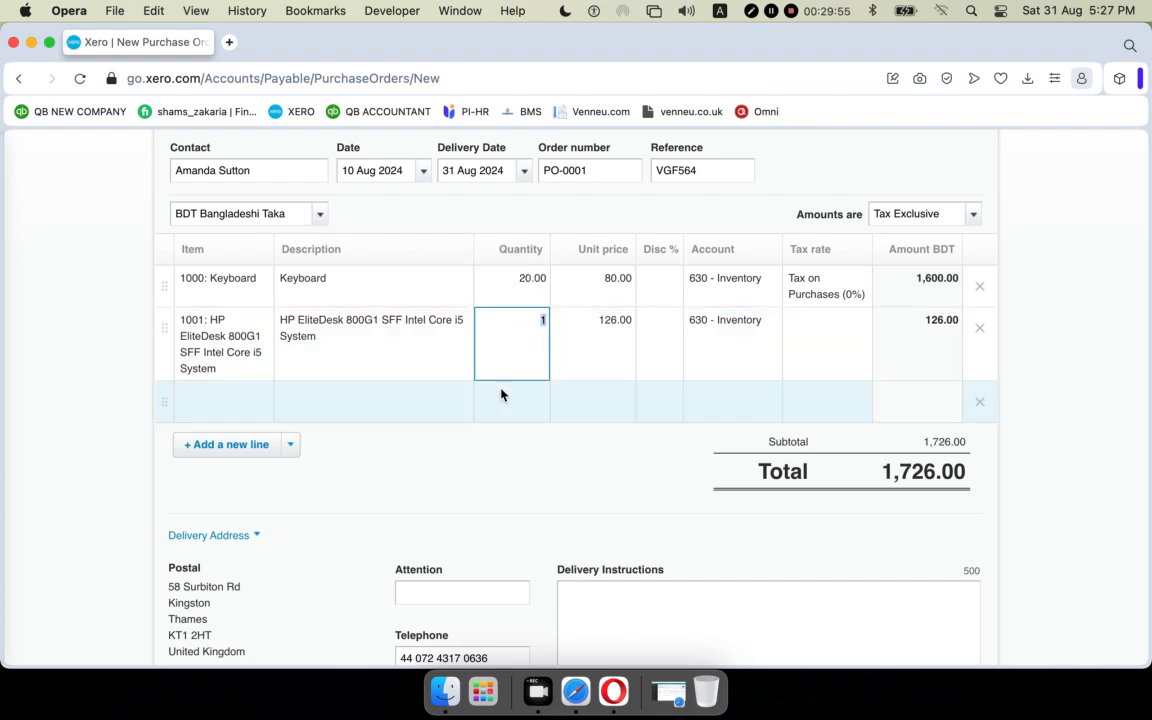
{"action": "type", "text": "3"}
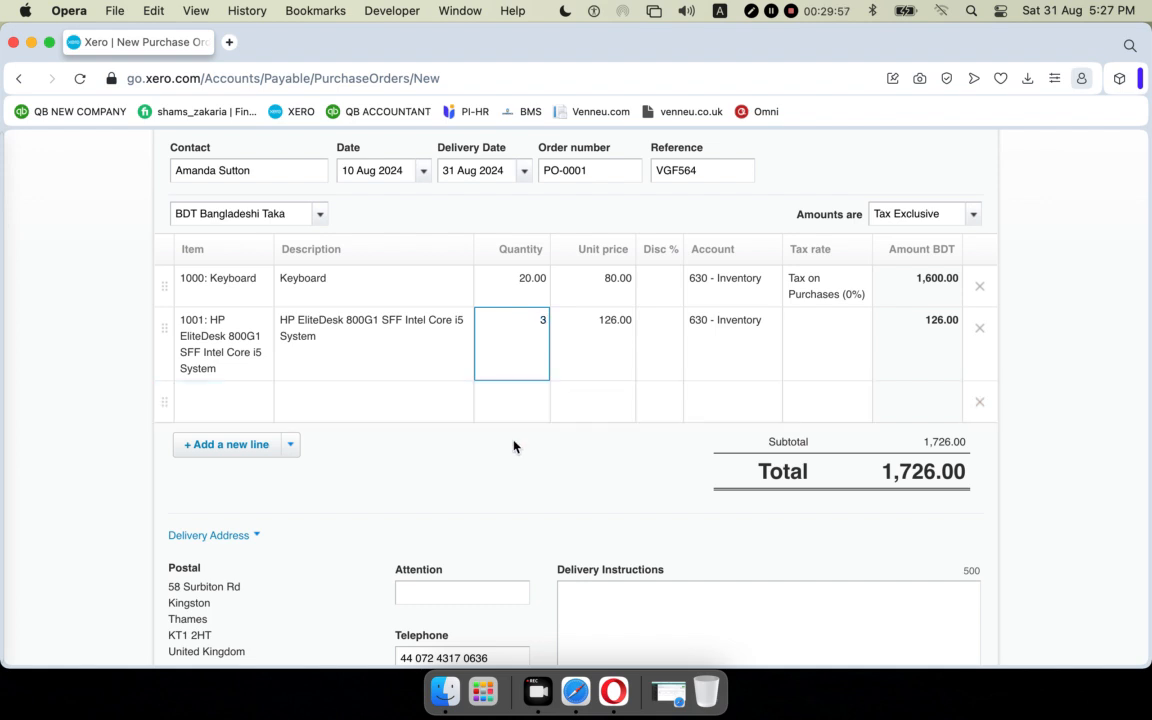
{"action": "left_click", "coordinate": [517, 481]}
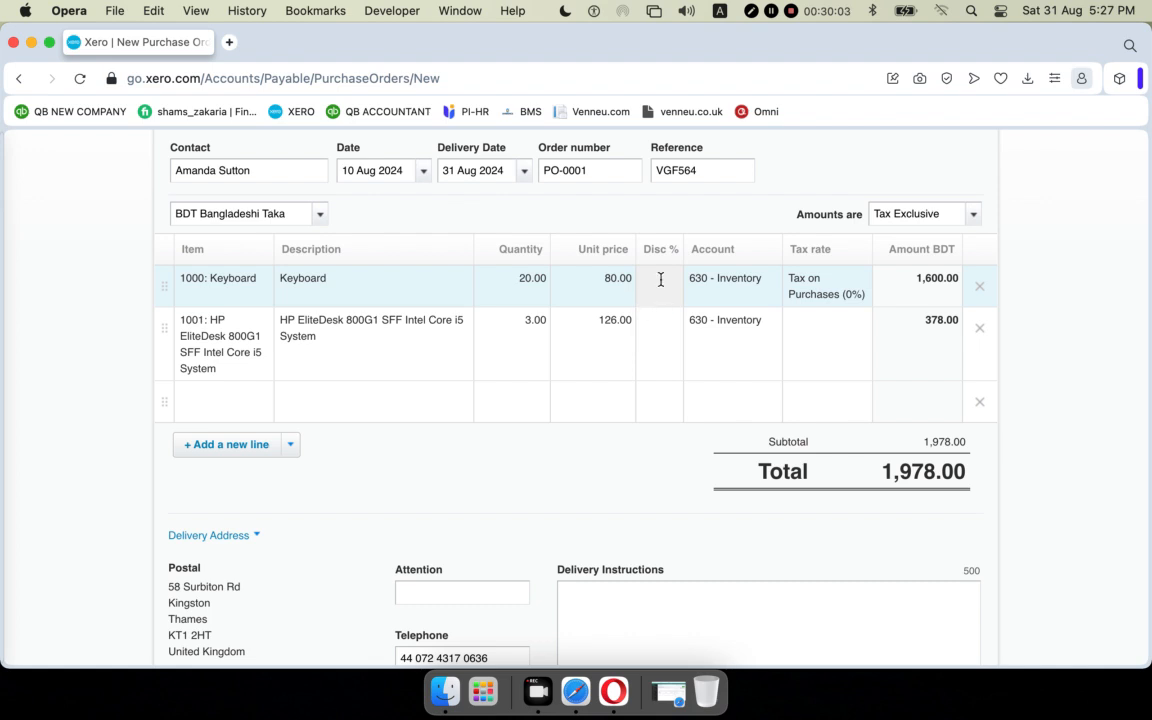
Give the Keyboard line a 2% discount
{"action": "left_click", "coordinate": [661, 283]}
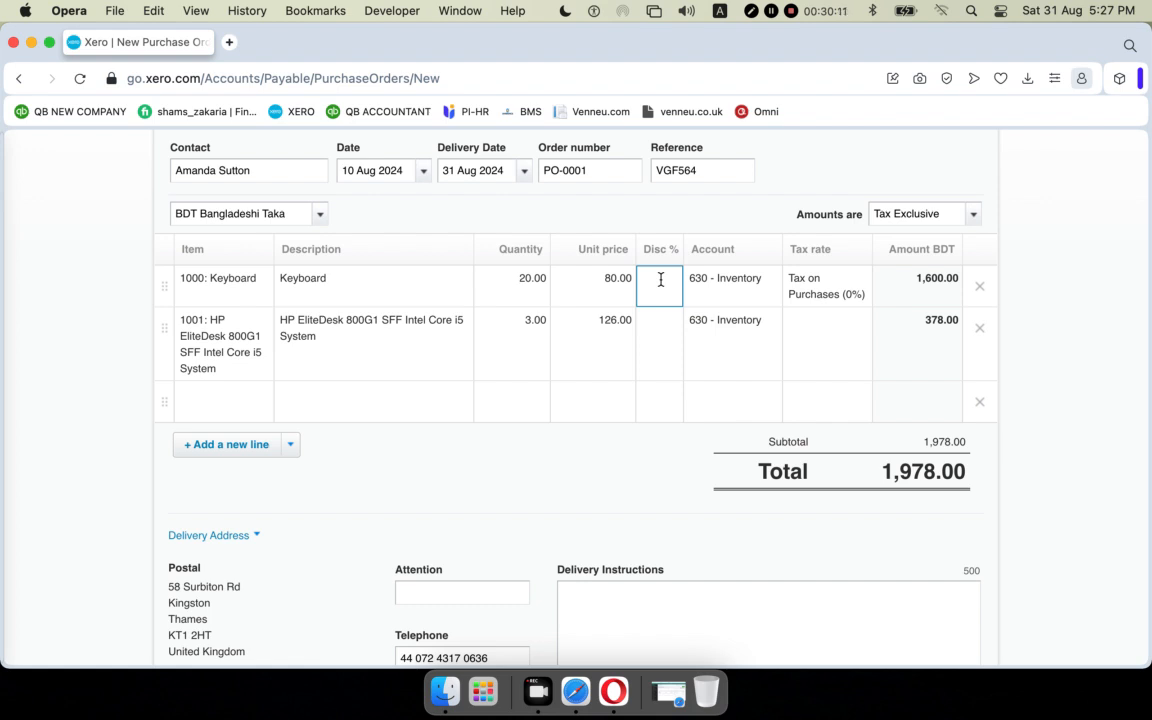
{"action": "type", "text": "60"}
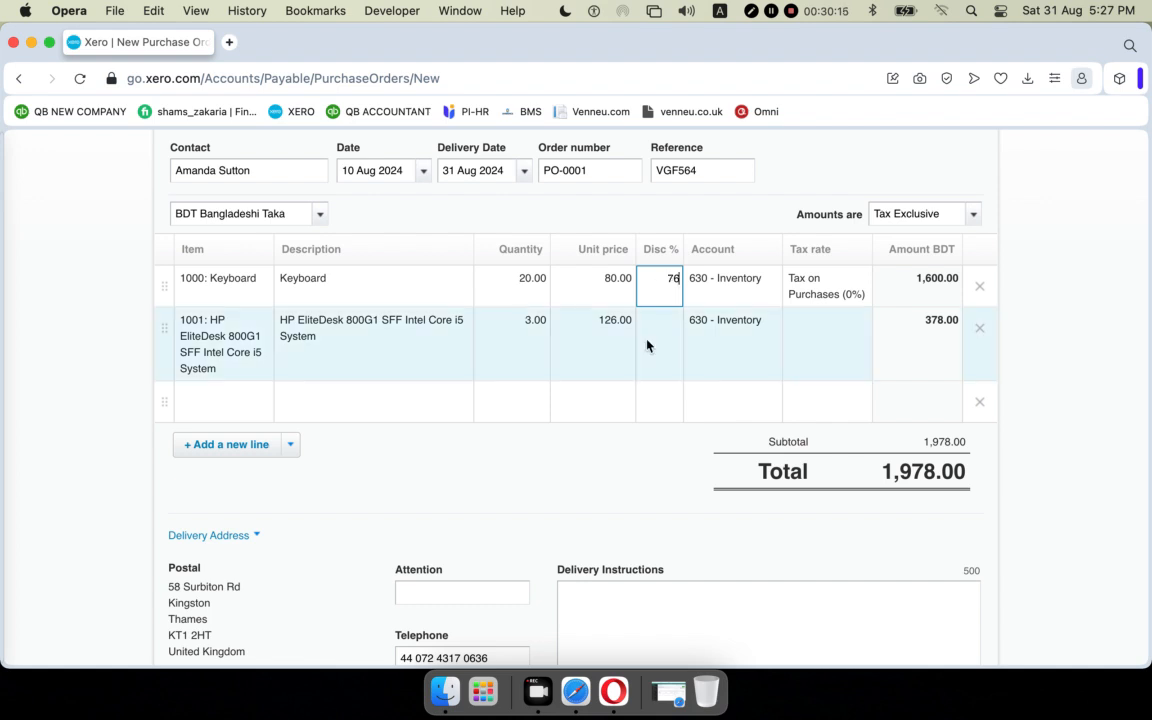
{"action": "key", "text": "BackSpace"}
{"action": "key", "text": "BackSpace"}
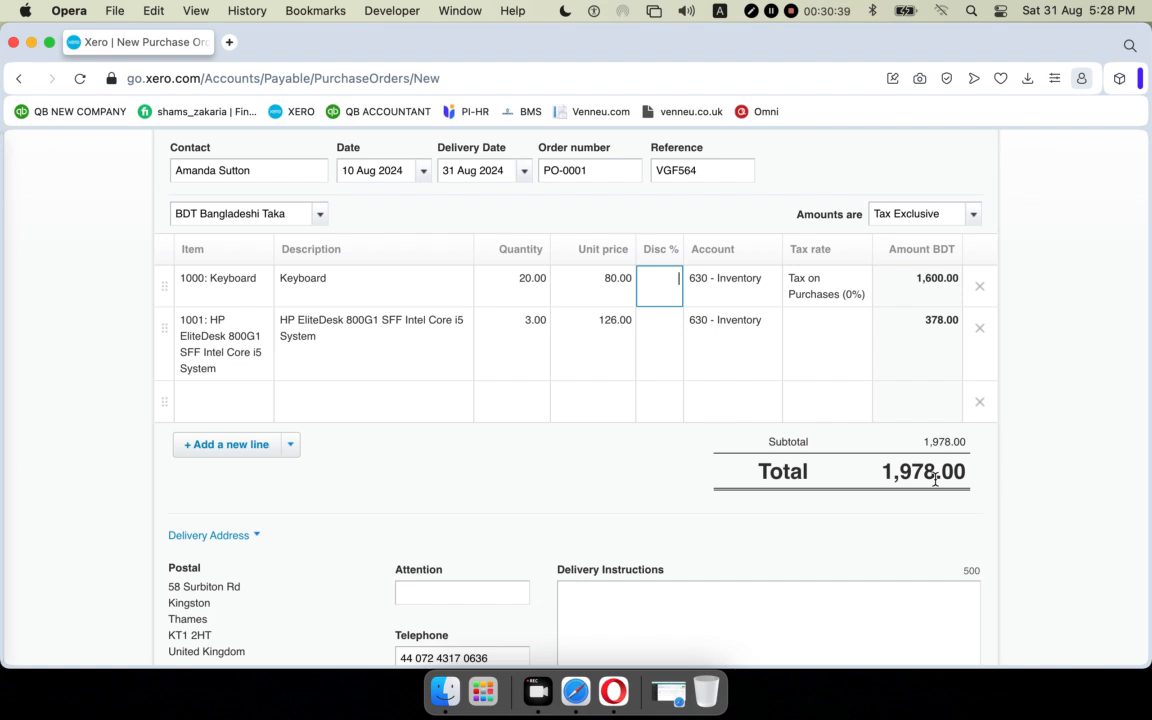
{"action": "type", "text": "2"}
{"action": "left_click", "coordinate": [614, 499]}
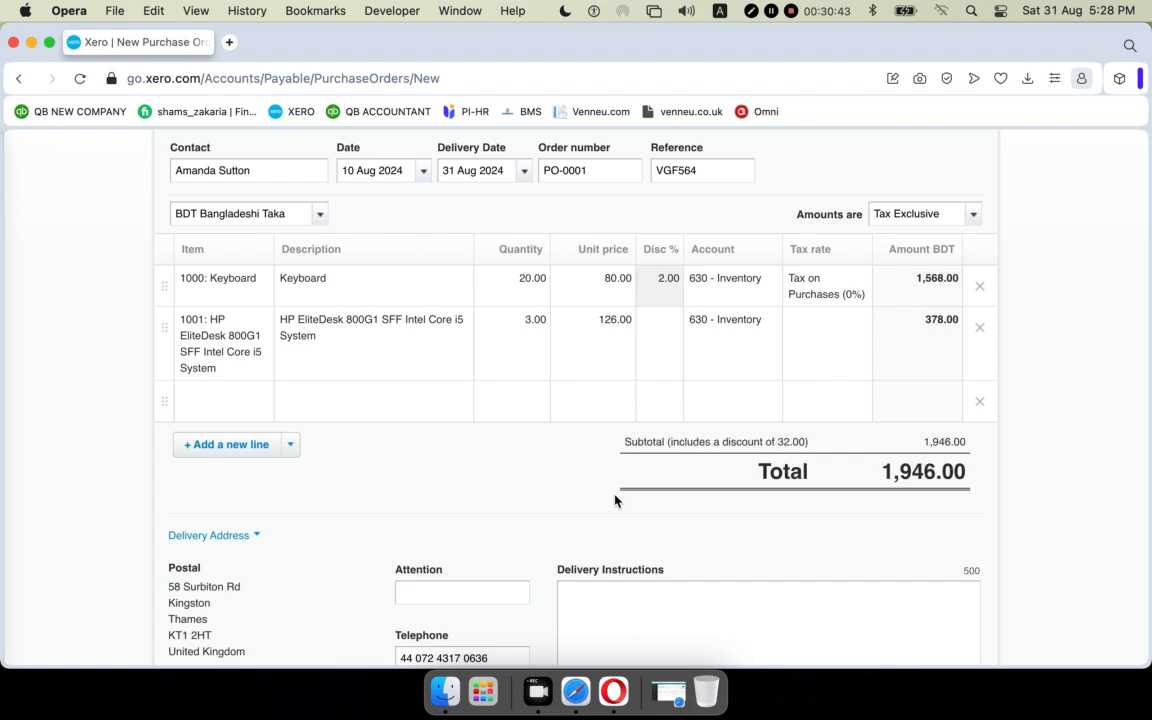
Apply a 2% discount to the HP EliteDesk line as well
{"action": "scroll", "coordinate": [710, 381], "scroll_direction": "down", "scroll_amount": 3}
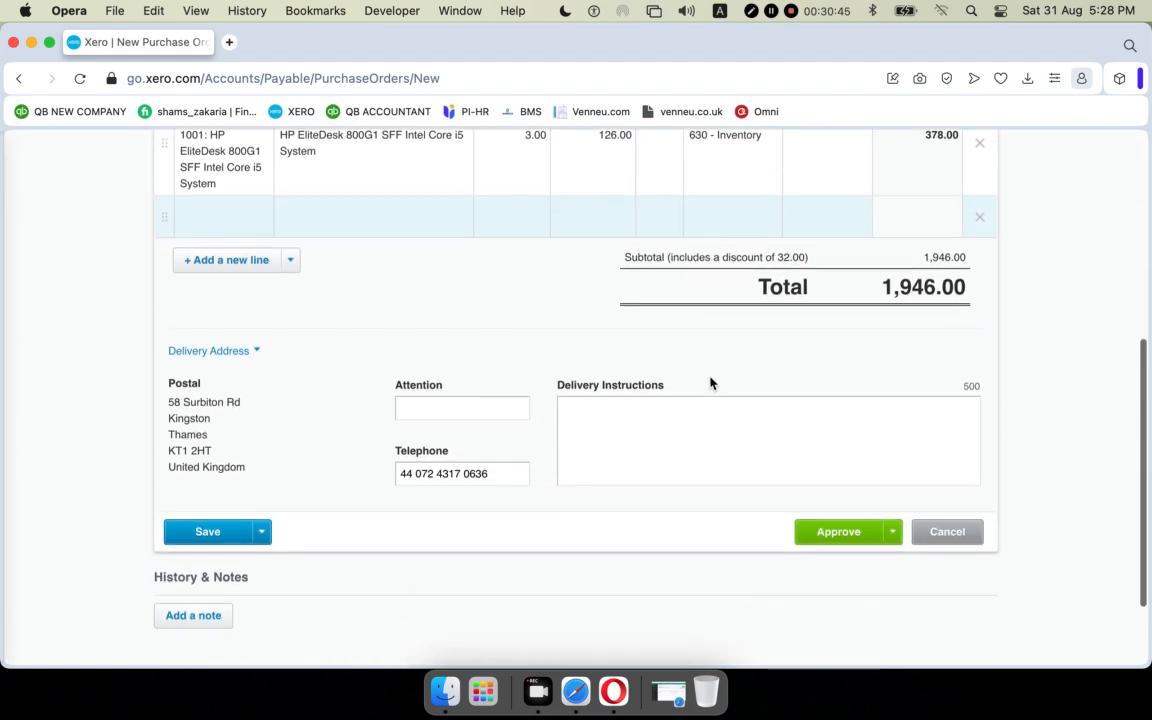
{"action": "scroll", "coordinate": [710, 383], "scroll_direction": "up", "scroll_amount": 3}
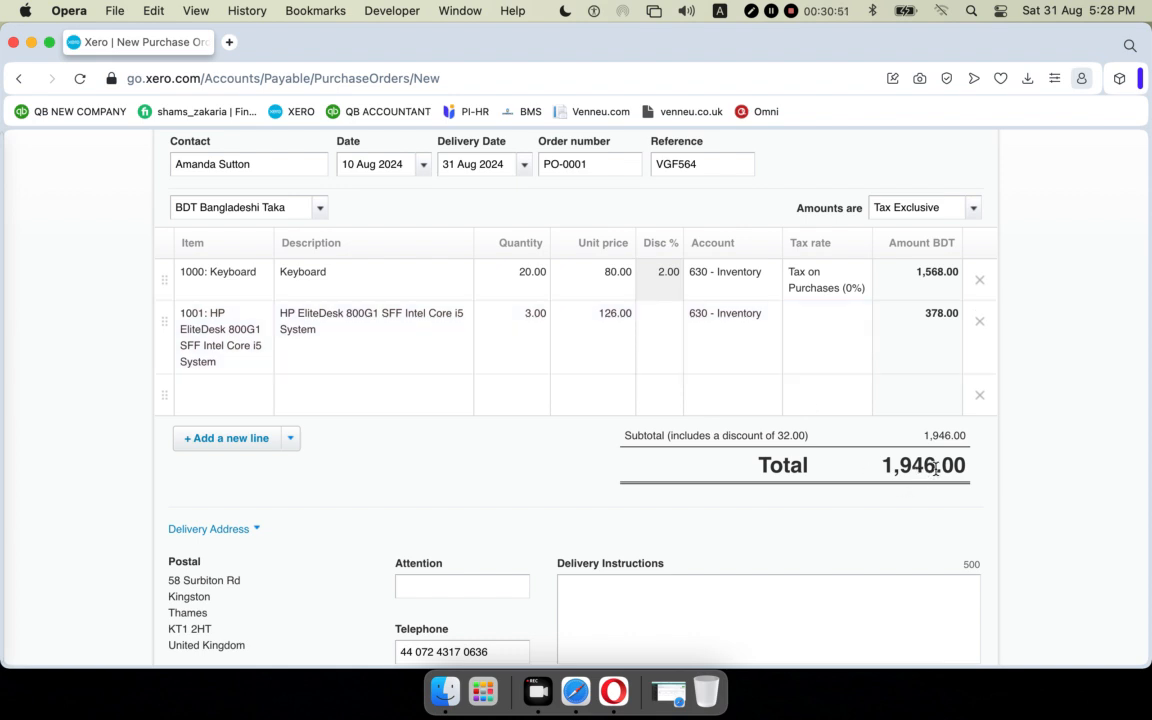
{"action": "scroll", "coordinate": [936, 468], "scroll_direction": "down", "scroll_amount": 2}
{"action": "left_click", "coordinate": [666, 222]}
{"action": "type", "text": "2"}
{"action": "left_click", "coordinate": [560, 334]}
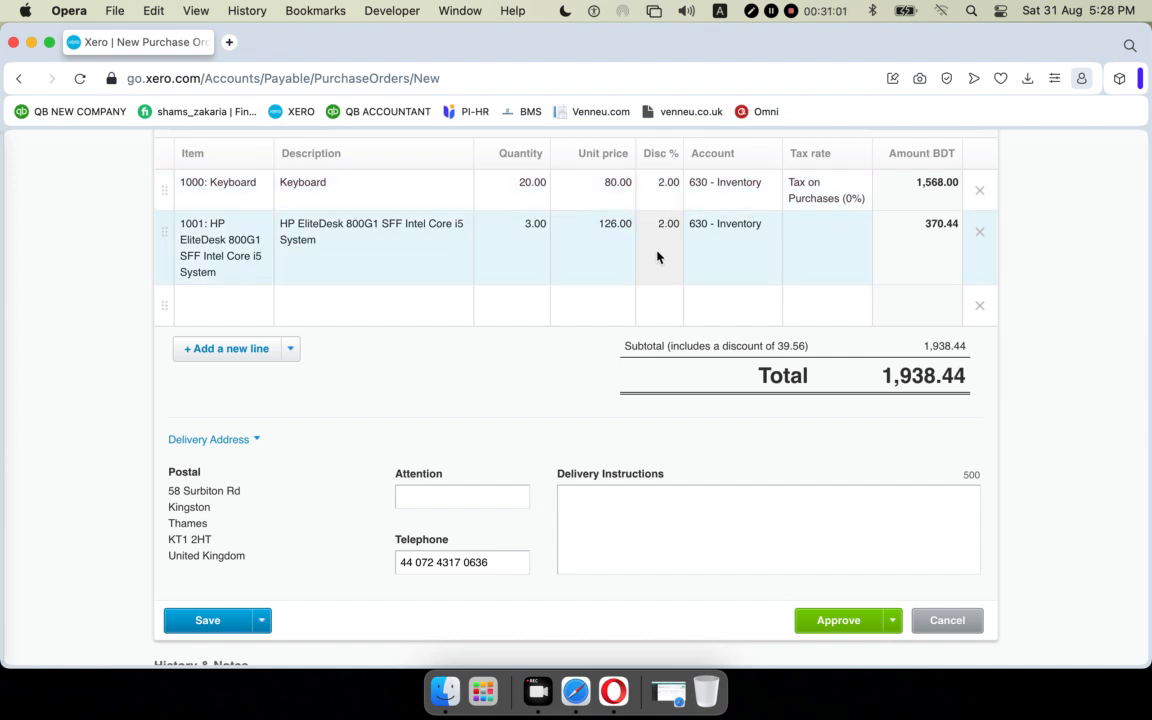
Review the completed purchase order down to its delivery details and save it as a draft
{"action": "scroll", "coordinate": [524, 455], "scroll_direction": "down", "scroll_amount": 1}
{"action": "scroll", "coordinate": [520, 455], "scroll_direction": "down", "scroll_amount": 3}
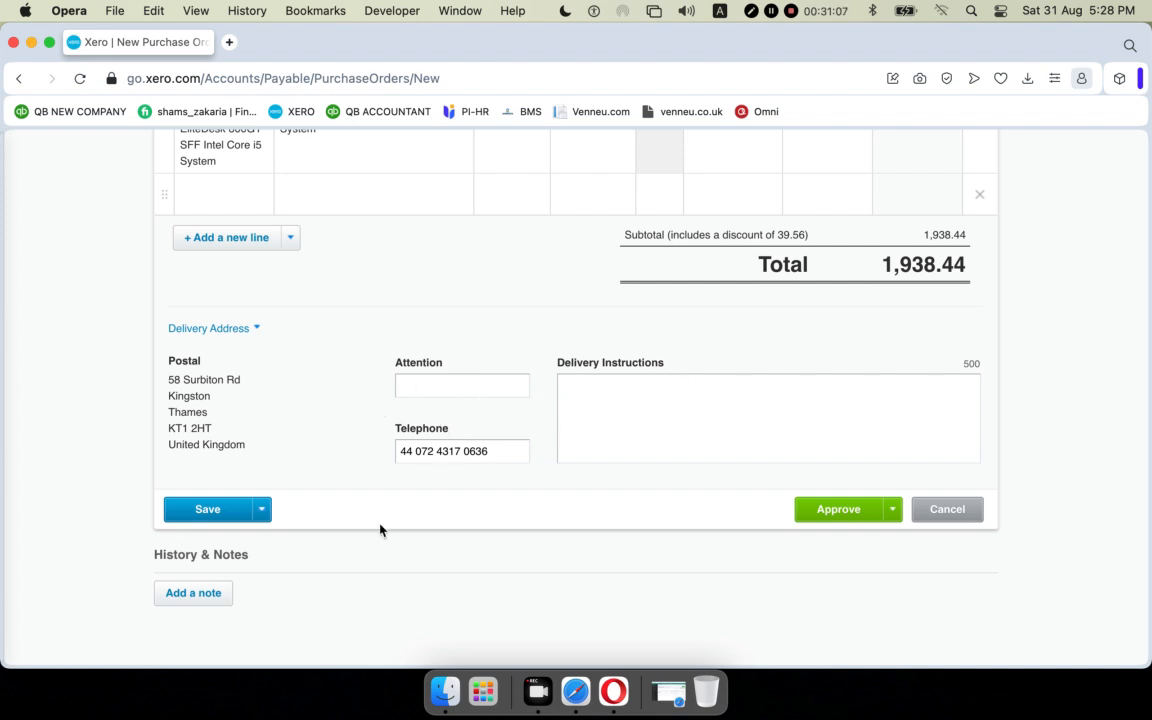
{"action": "scroll", "coordinate": [325, 438], "scroll_direction": "up", "scroll_amount": 3}
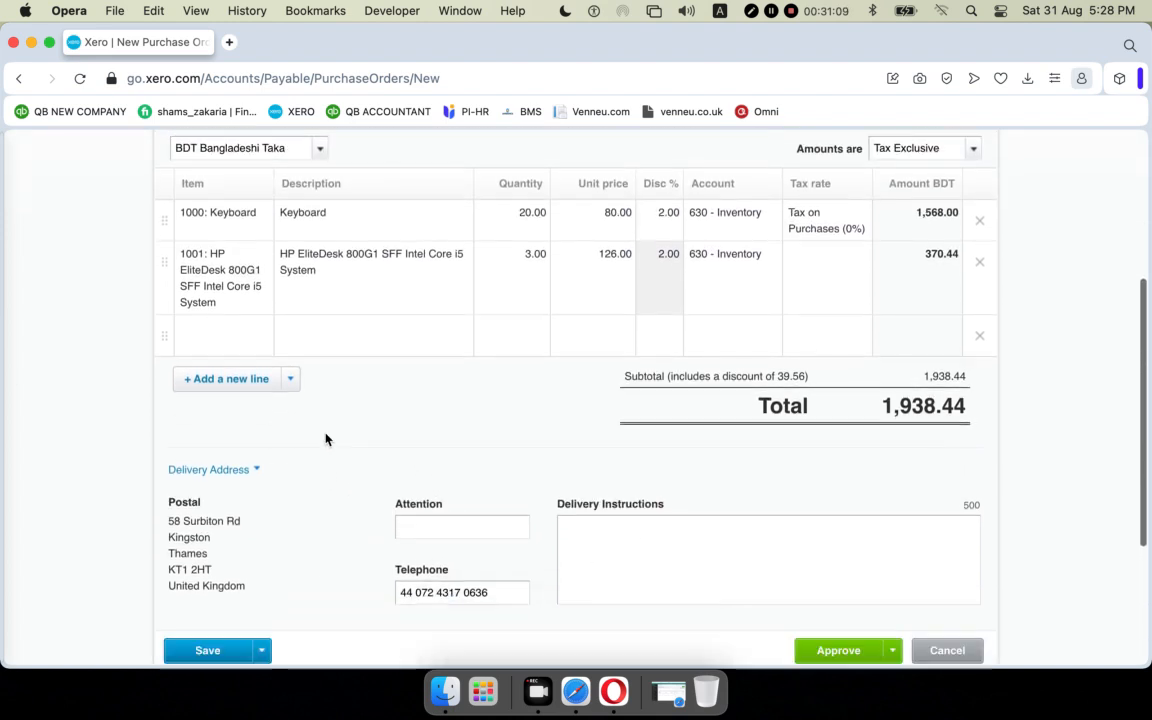
{"action": "scroll", "coordinate": [325, 438], "scroll_direction": "down", "scroll_amount": 4}
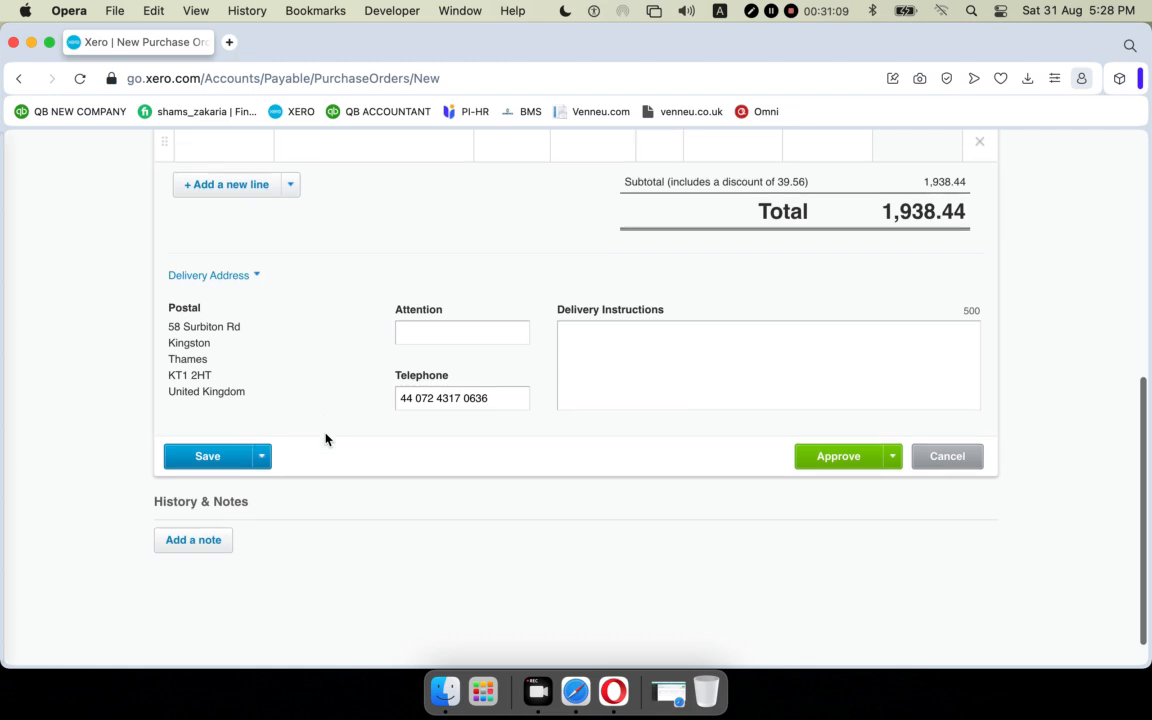
{"action": "left_click", "coordinate": [200, 457]}
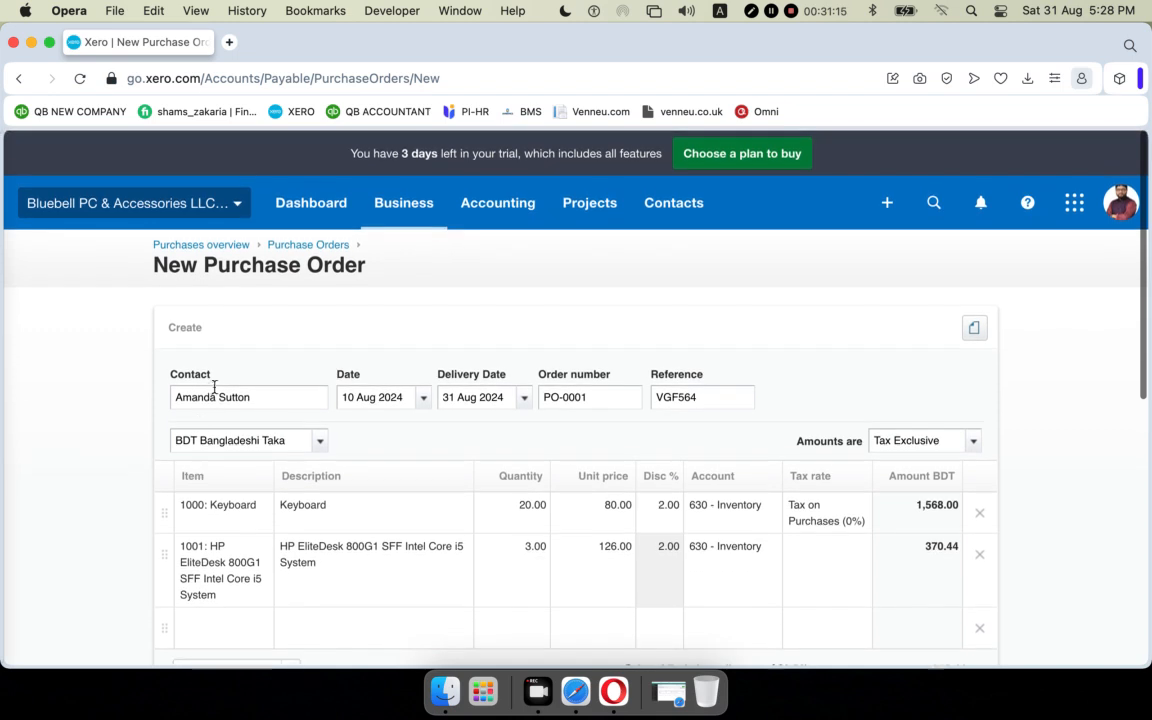
{"action": "scroll", "coordinate": [279, 461], "scroll_direction": "down", "scroll_amount": 10}
{"action": "scroll", "coordinate": [279, 461], "scroll_direction": "up", "scroll_amount": 3}
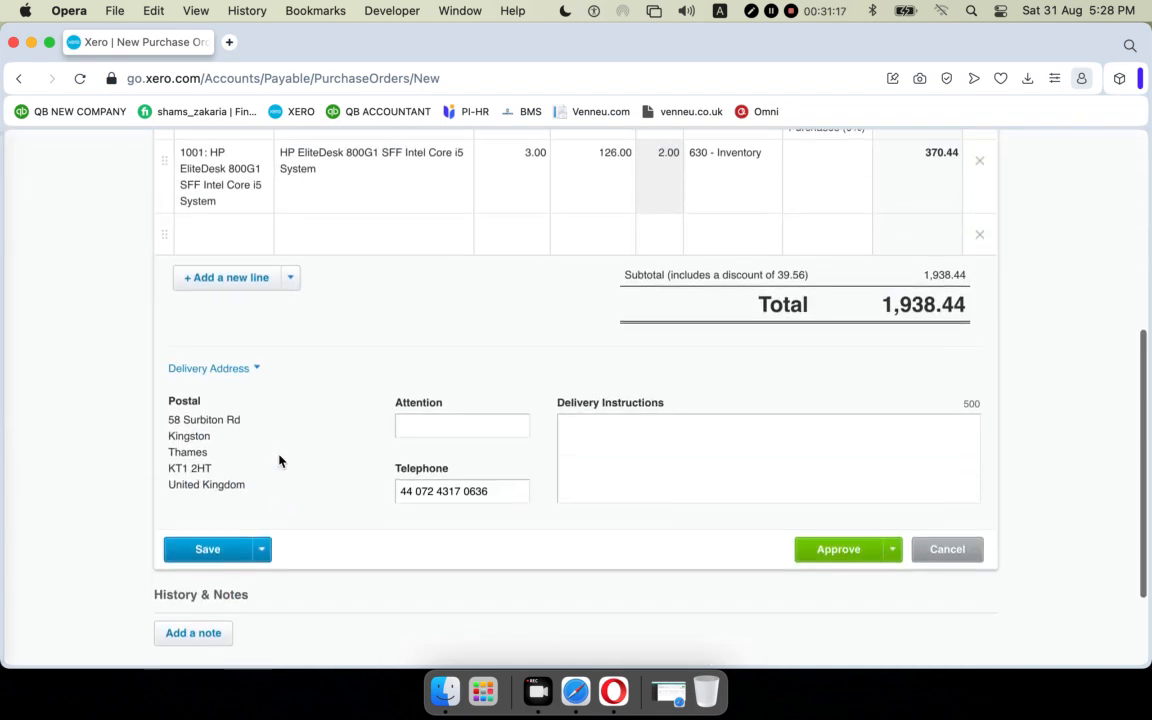
{"action": "left_click", "coordinate": [216, 552]}
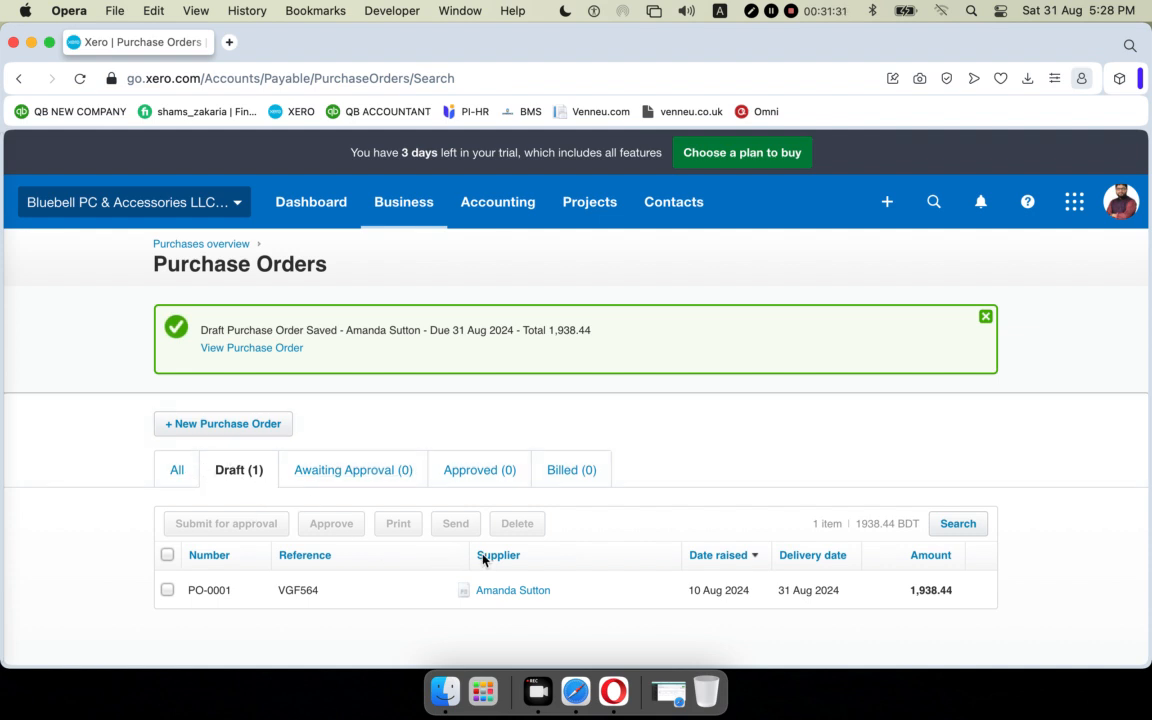
Reopen the saved draft purchase order, set the HP EliteDesk line's tax rate to Purchase tax 5%, and review the order
{"action": "left_click", "coordinate": [605, 596]}
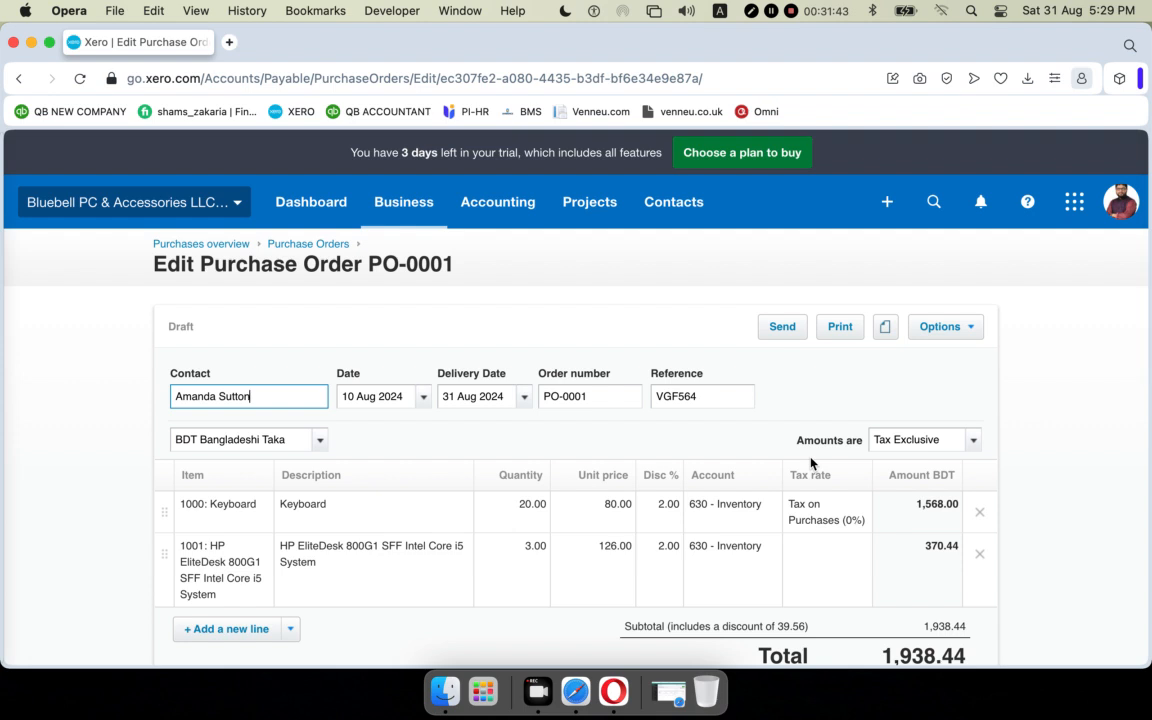
{"action": "scroll", "coordinate": [811, 462], "scroll_direction": "down", "scroll_amount": 5}
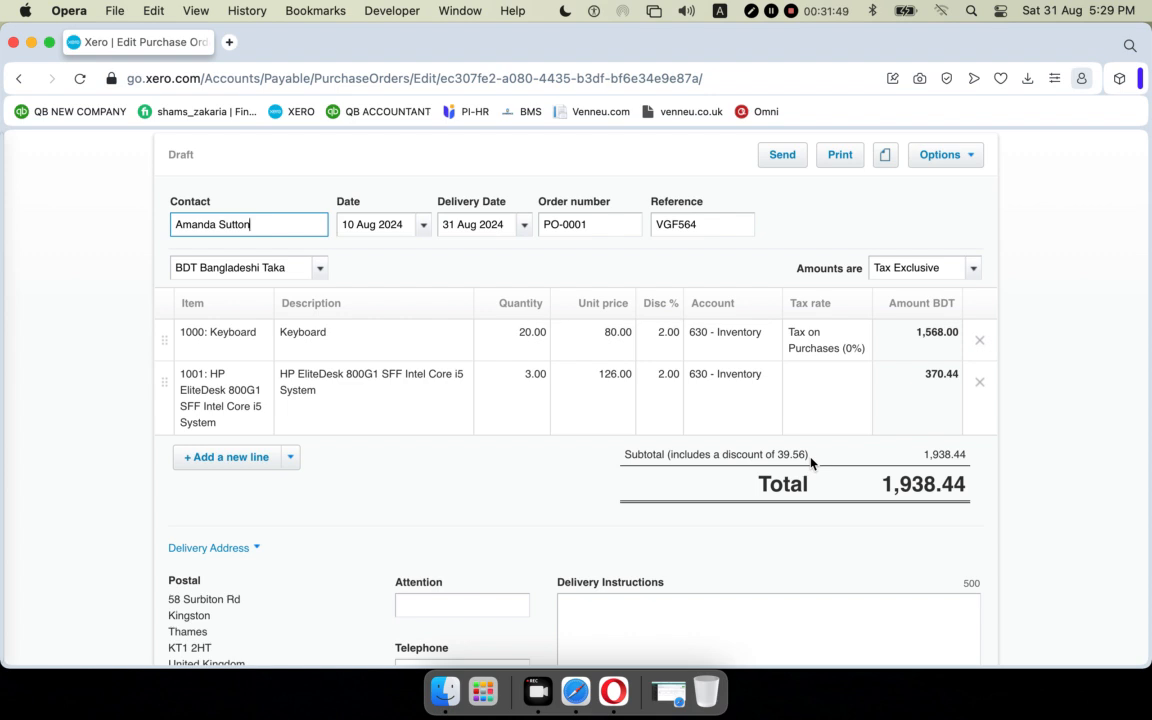
{"action": "left_click", "coordinate": [826, 405]}
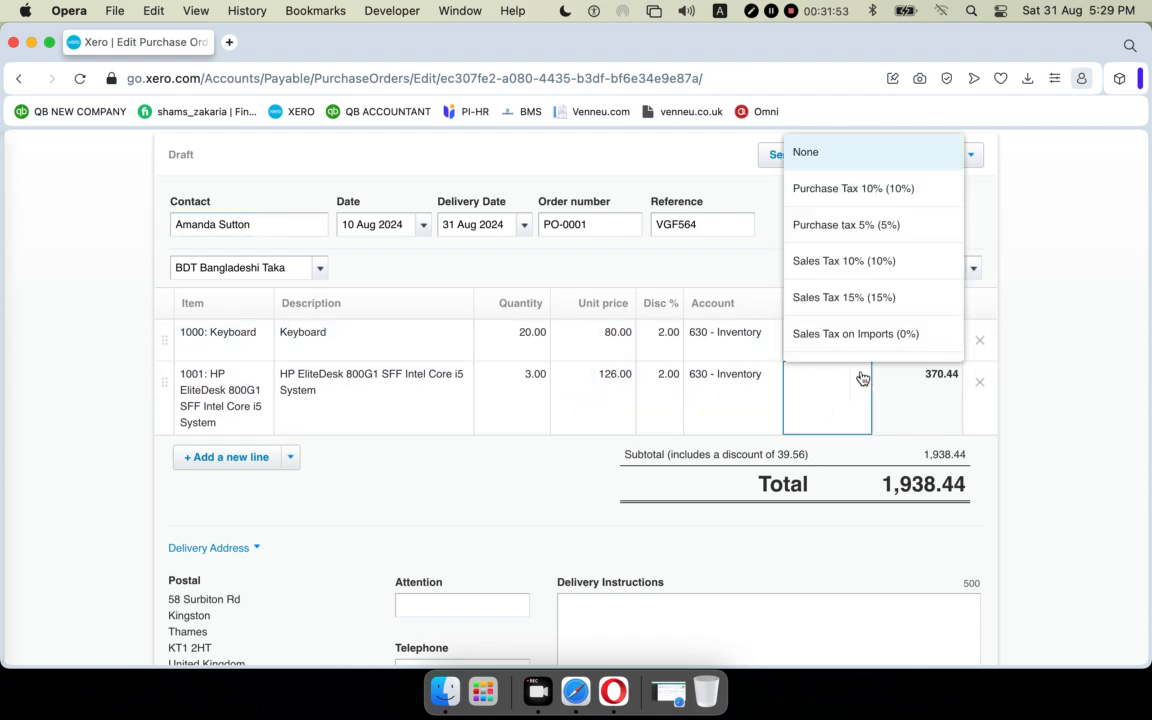
{"action": "left_click", "coordinate": [843, 224]}
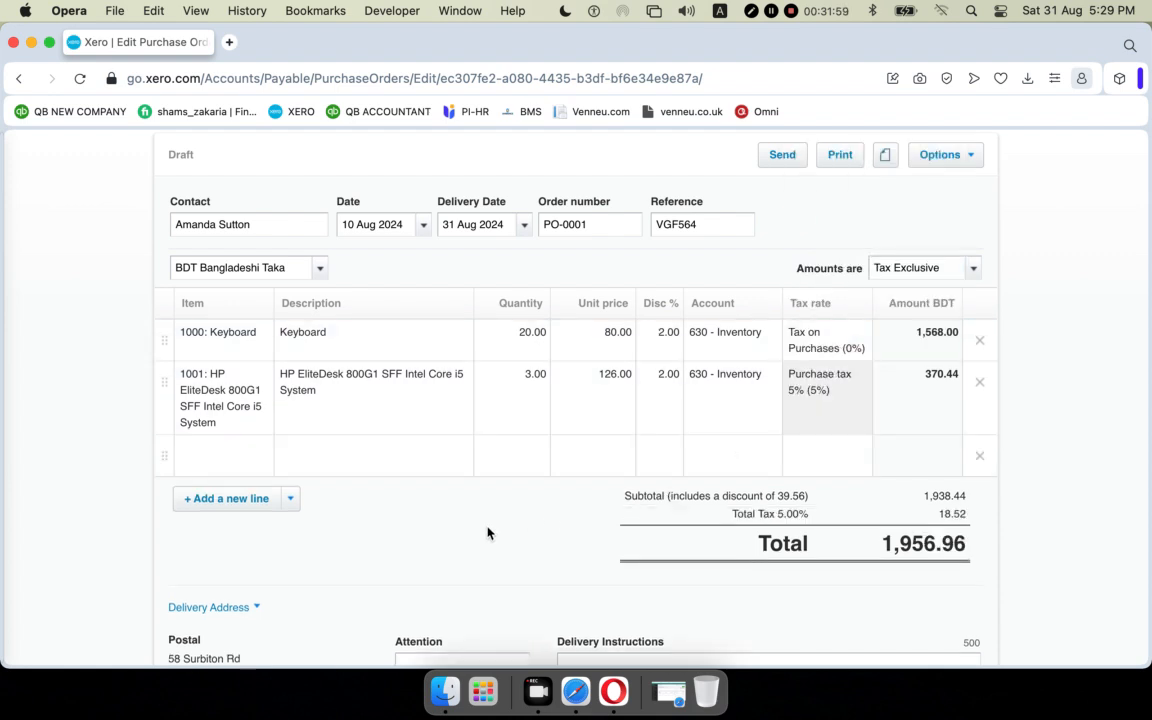
{"action": "scroll", "coordinate": [537, 545], "scroll_direction": "down", "scroll_amount": 10}
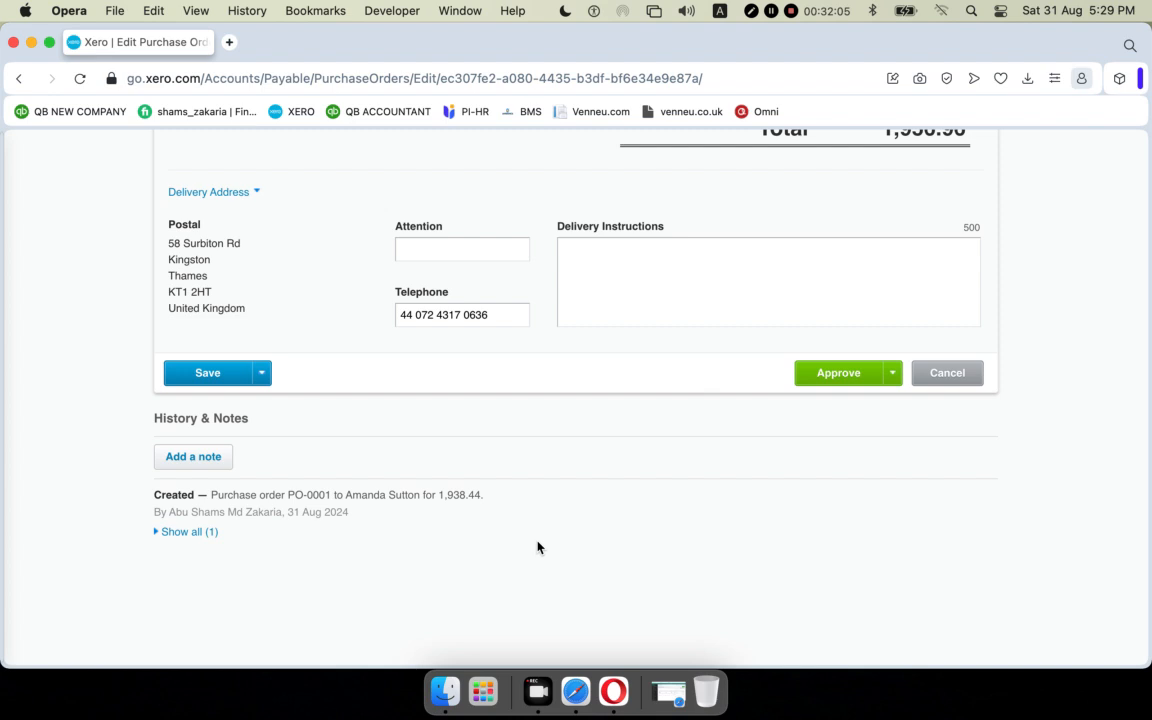
{"action": "scroll", "coordinate": [537, 547], "scroll_direction": "up", "scroll_amount": 10}
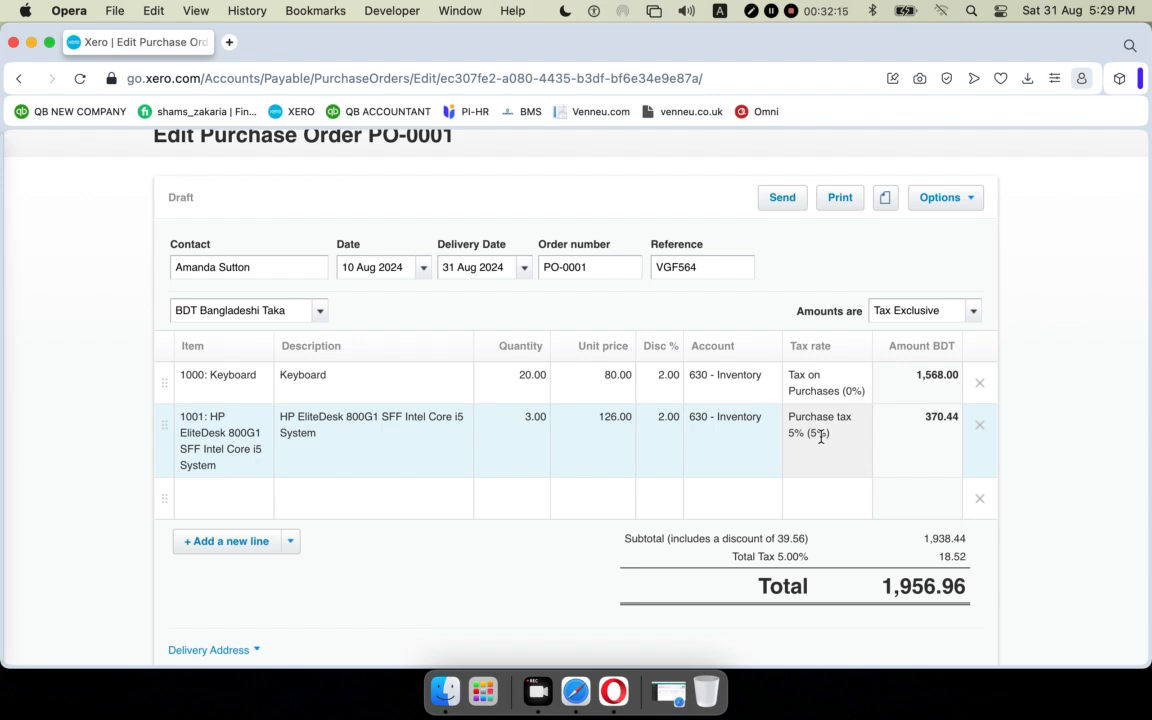
{"action": "scroll", "coordinate": [821, 436], "scroll_direction": "down", "scroll_amount": 5}
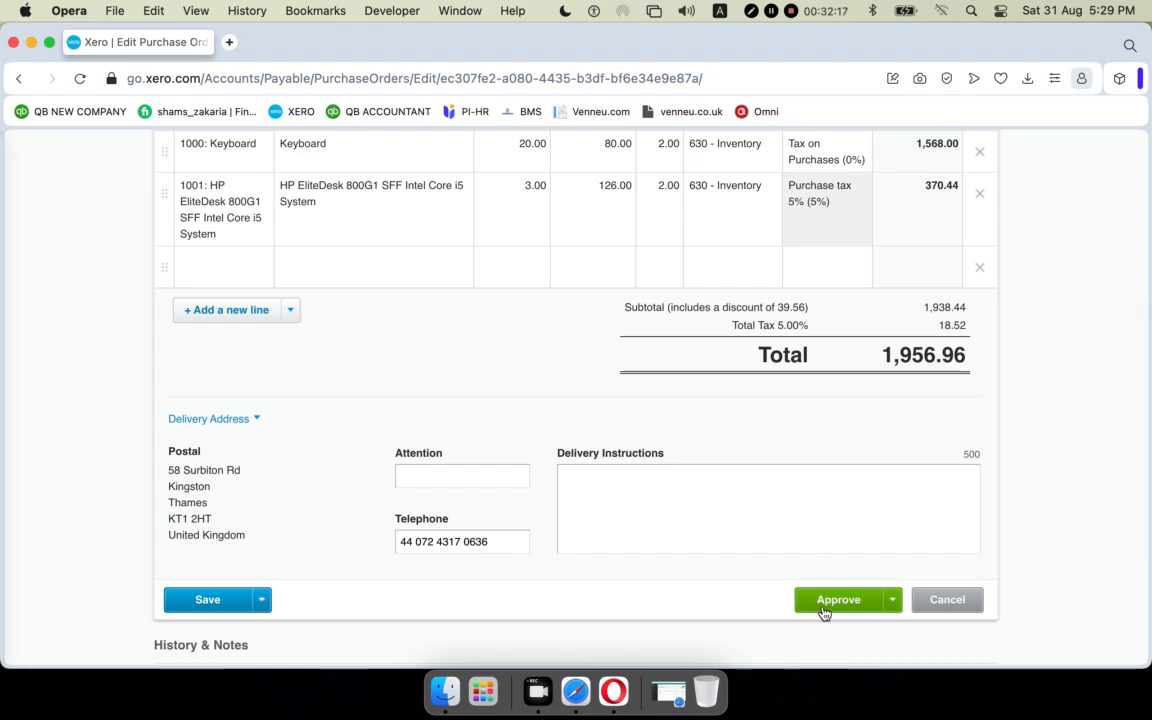
Check the purchase order's lines and delivery details, approve the order, and review the approved version
{"action": "scroll", "coordinate": [822, 612], "scroll_direction": "up", "scroll_amount": 8}
{"action": "scroll", "coordinate": [399, 446], "scroll_direction": "down", "scroll_amount": 2}
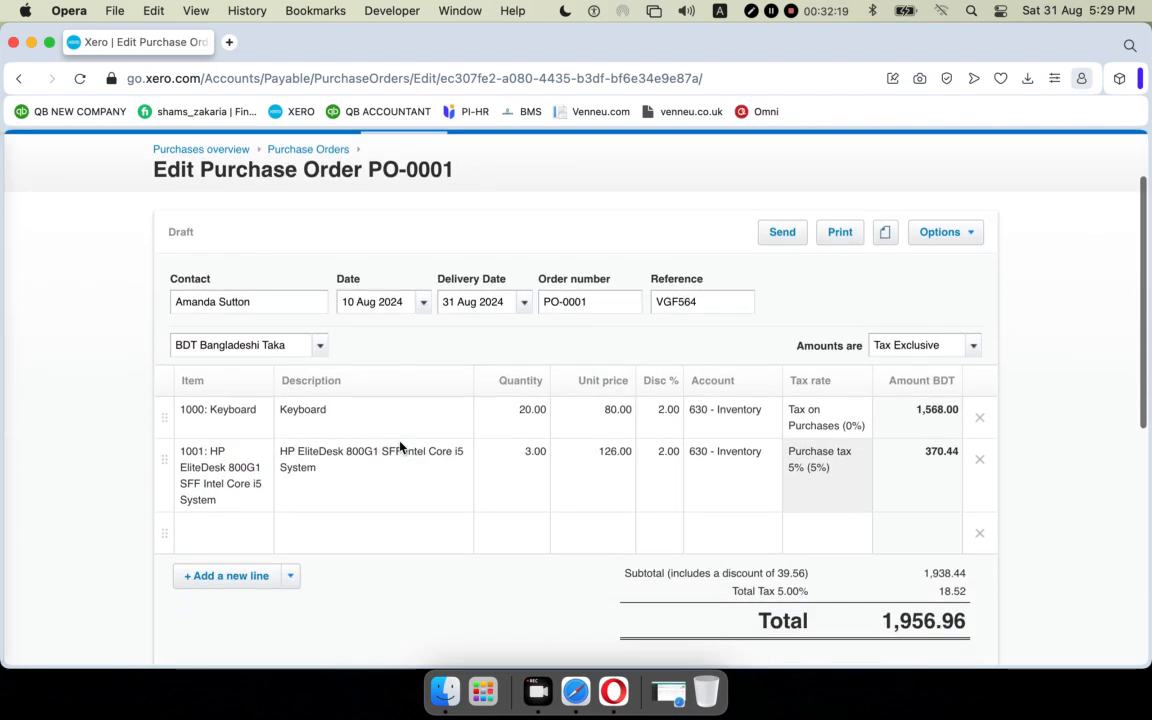
{"action": "scroll", "coordinate": [399, 446], "scroll_direction": "down", "scroll_amount": 10}
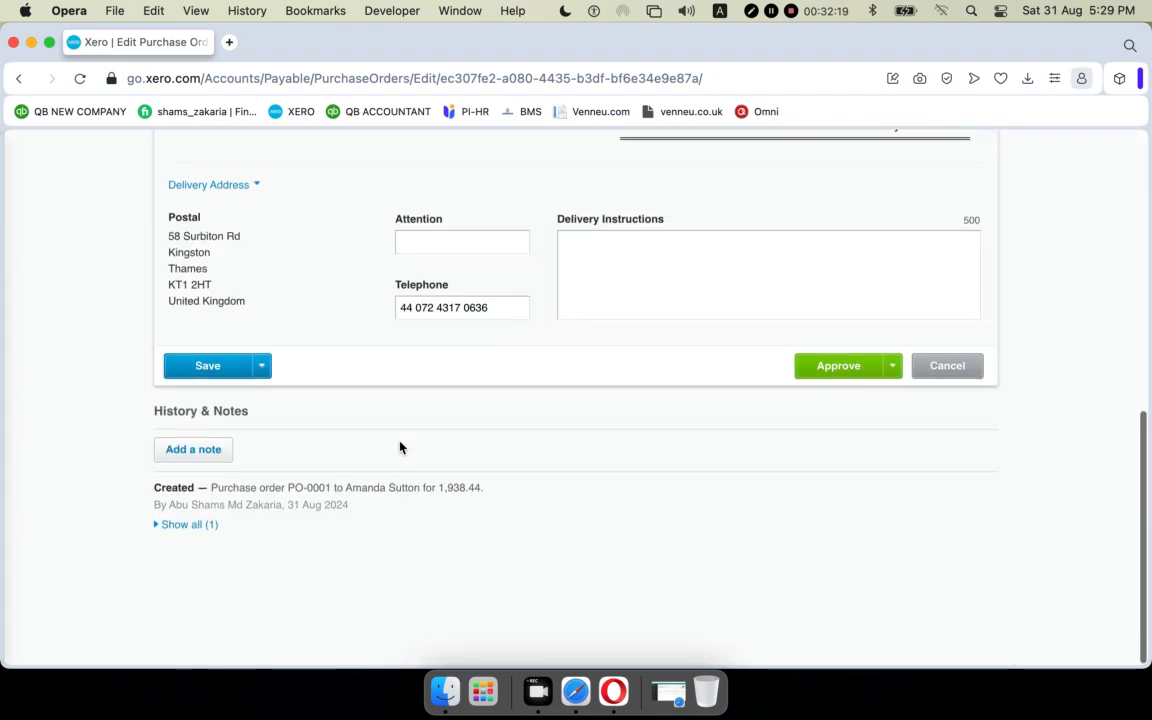
{"action": "left_click", "coordinate": [844, 371]}
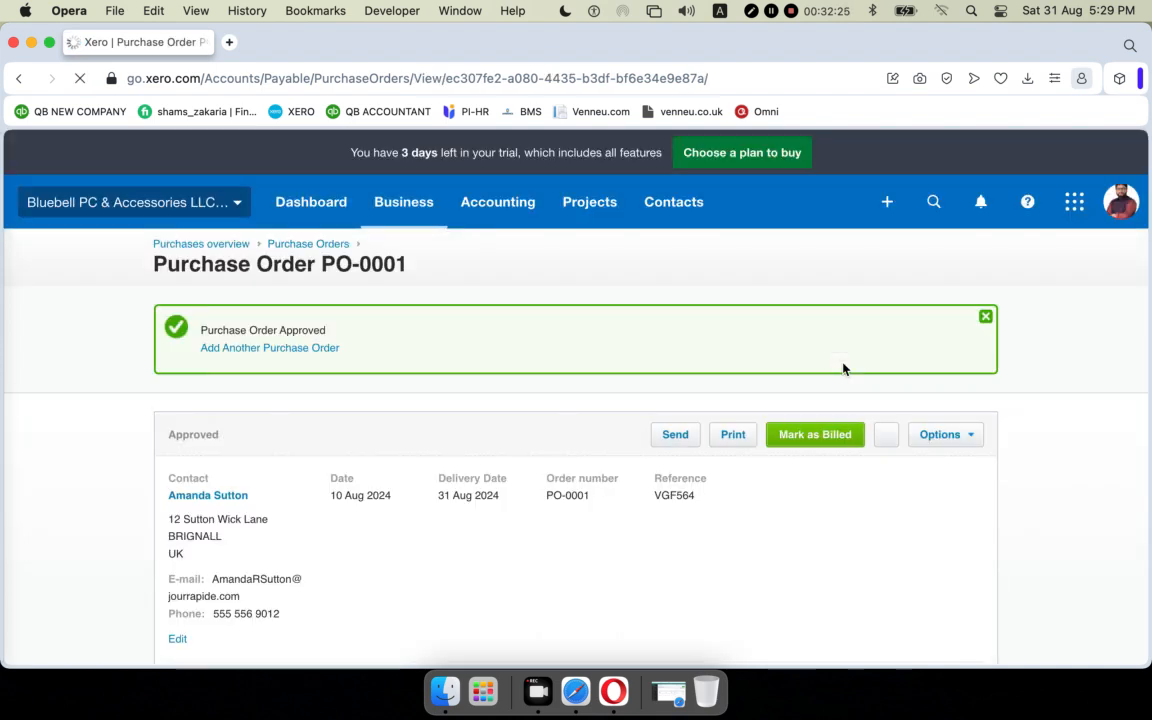
{"action": "scroll", "coordinate": [843, 369], "scroll_direction": "down", "scroll_amount": 5}
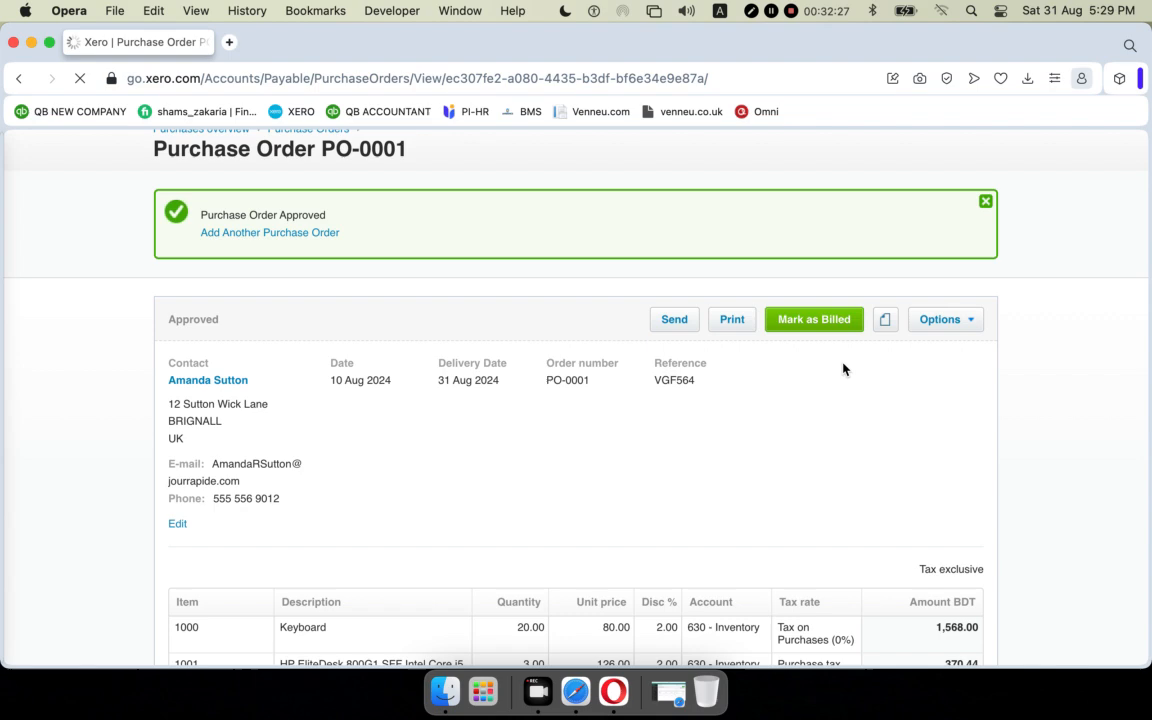
{"action": "scroll", "coordinate": [843, 365], "scroll_direction": "down", "scroll_amount": 10}
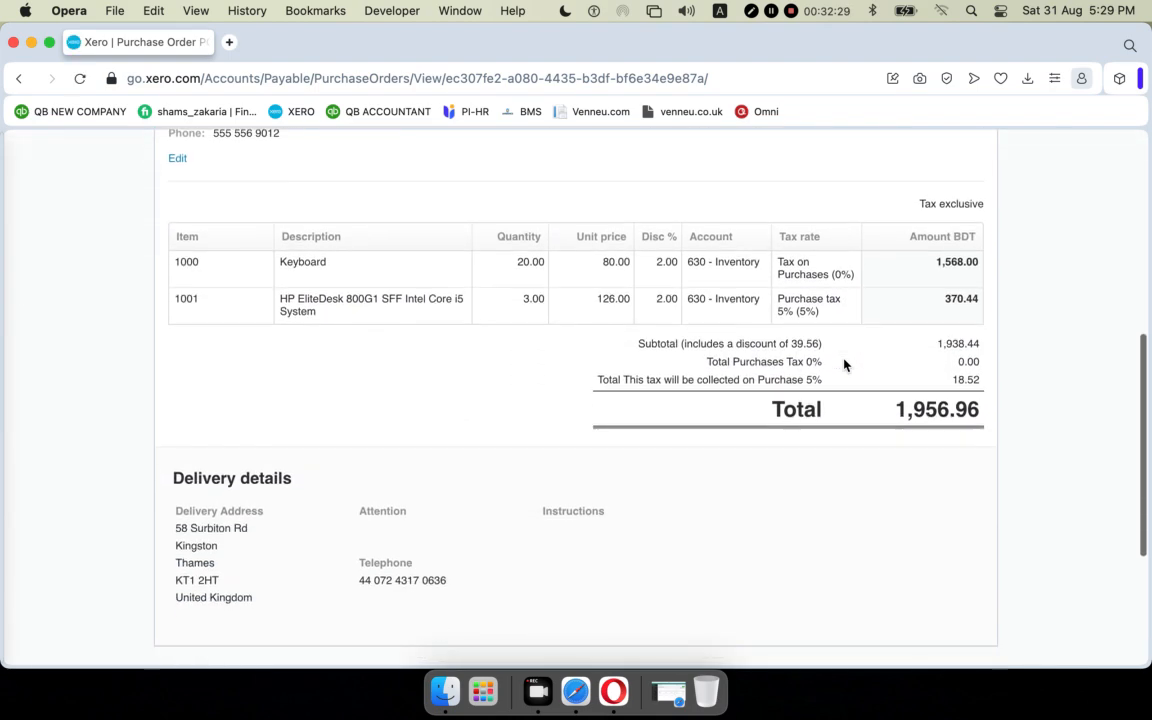
{"action": "scroll", "coordinate": [843, 365], "scroll_direction": "up", "scroll_amount": 15}
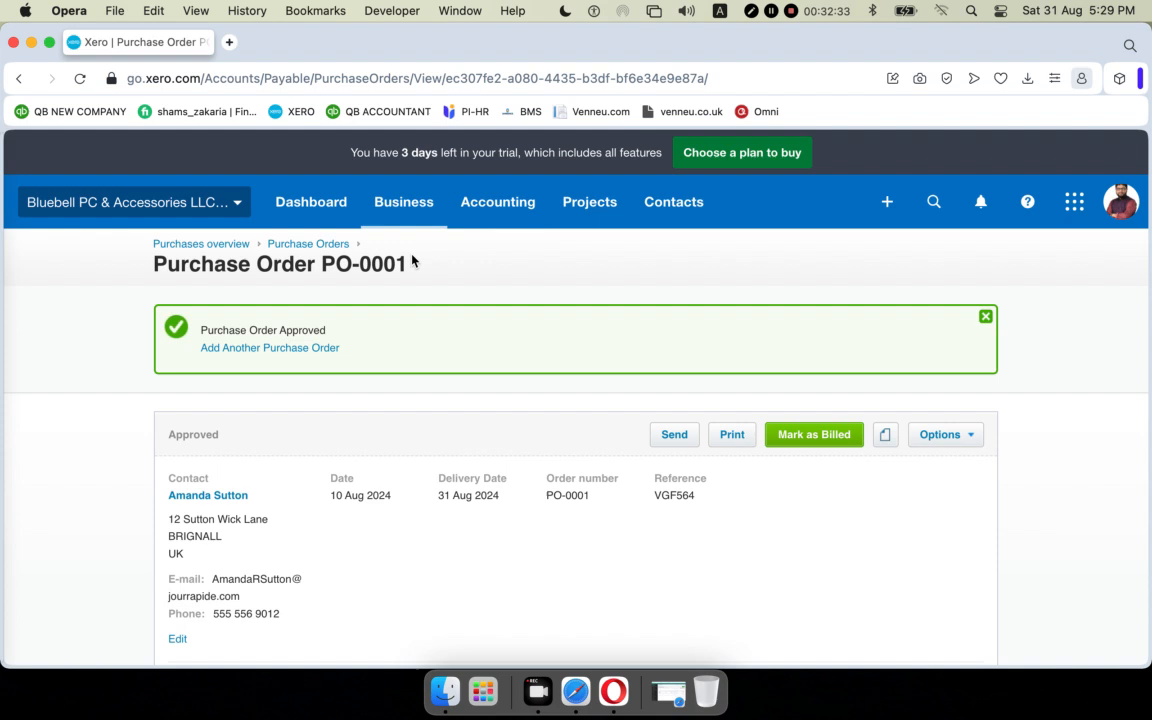
Go back to the approved purchase orders list and reopen the order with reference VGF564 to examine its lines and totals
{"action": "left_click", "coordinate": [288, 246]}
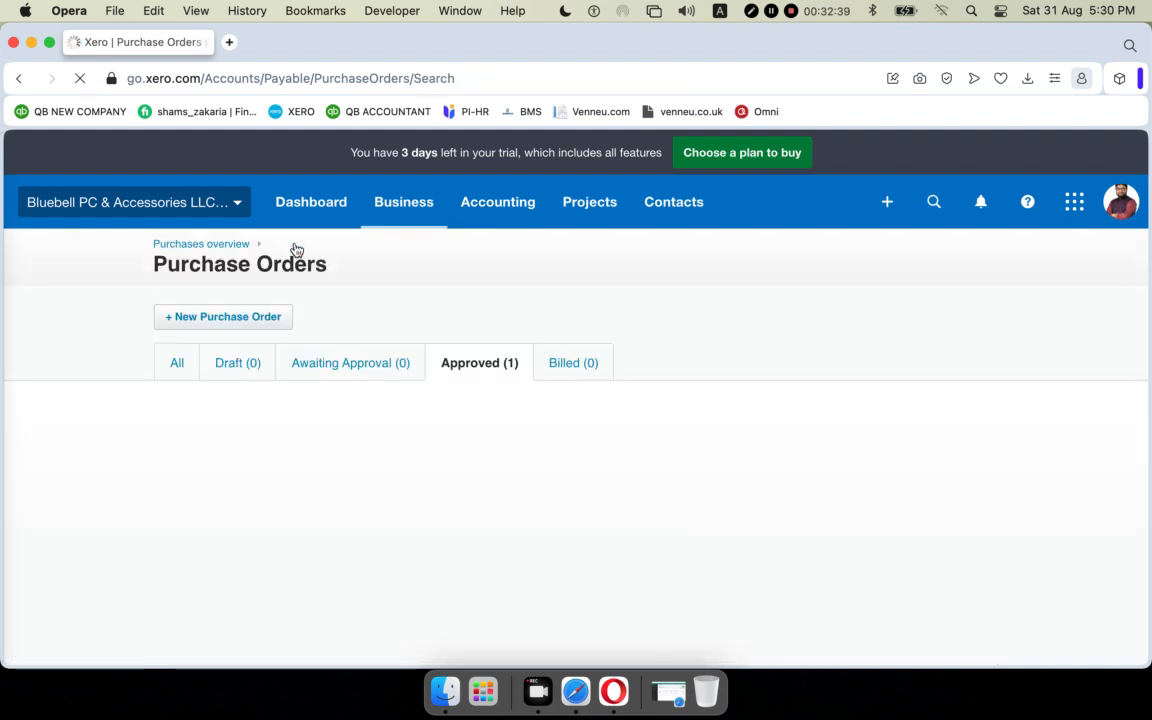
{"action": "scroll", "coordinate": [454, 350], "scroll_direction": "down", "scroll_amount": 1}
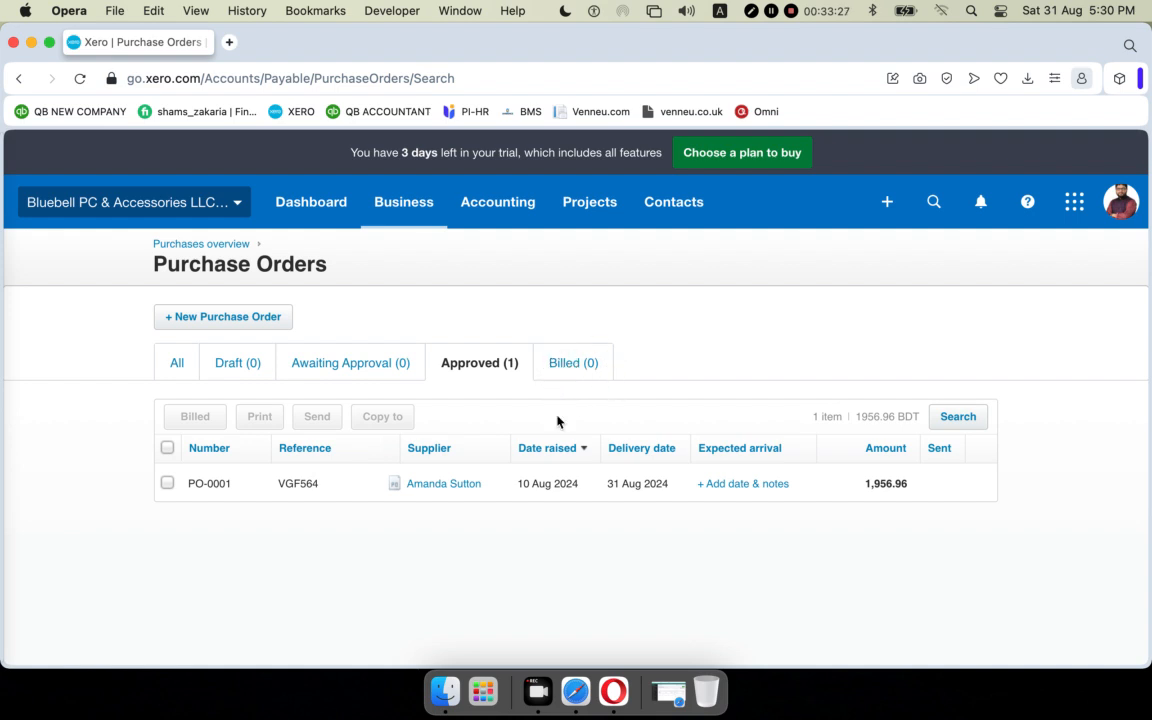
{"action": "left_click", "coordinate": [328, 485]}
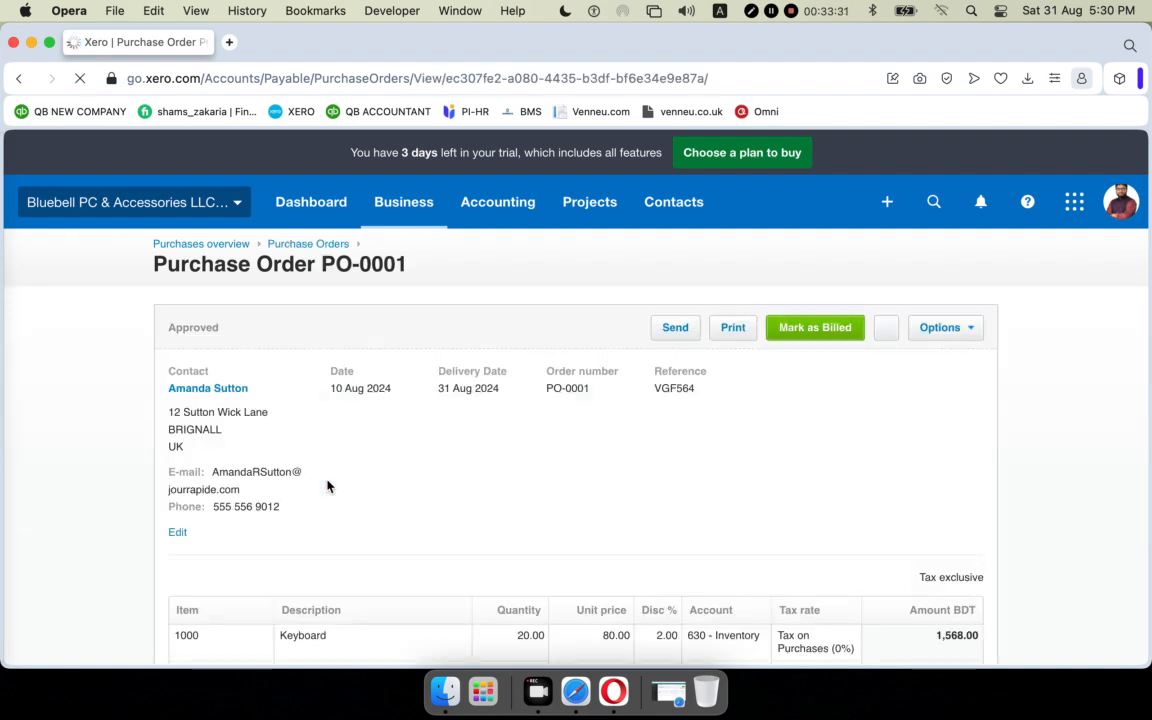
{"action": "scroll", "coordinate": [646, 476], "scroll_direction": "down", "scroll_amount": 3}
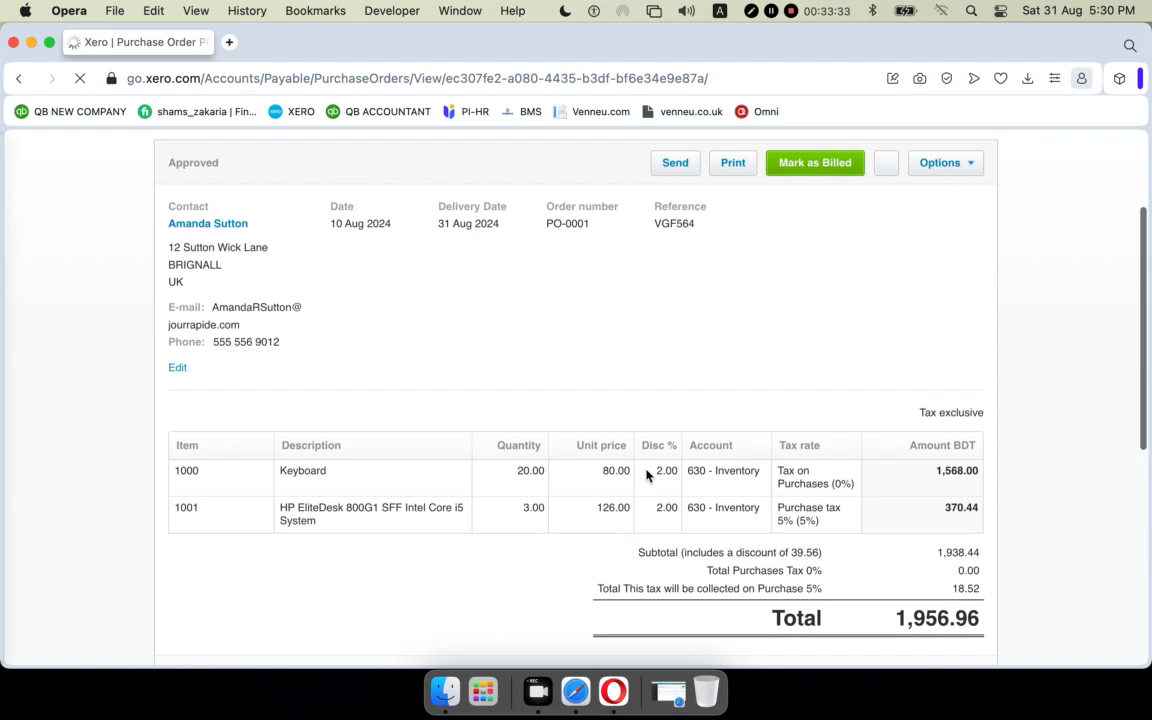
{"action": "scroll", "coordinate": [645, 473], "scroll_direction": "up", "scroll_amount": 3}
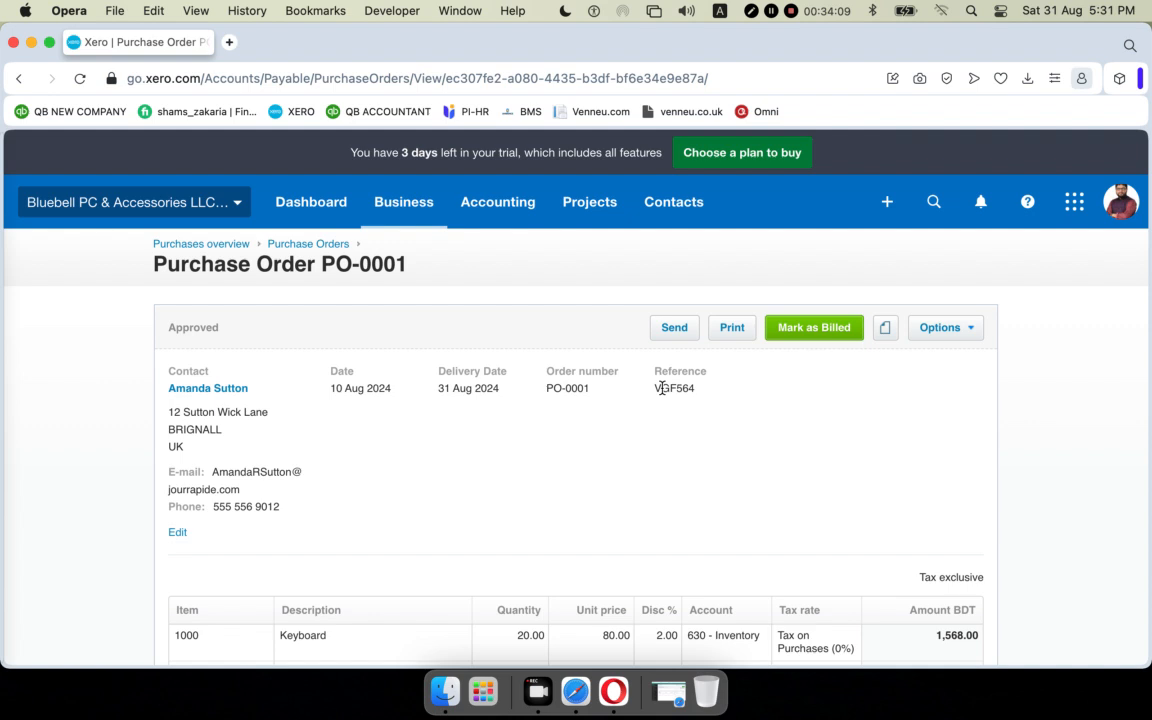
Copy the approved purchase order to a new draft bill, with the order marked as fully billed
{"action": "left_click", "coordinate": [968, 331]}
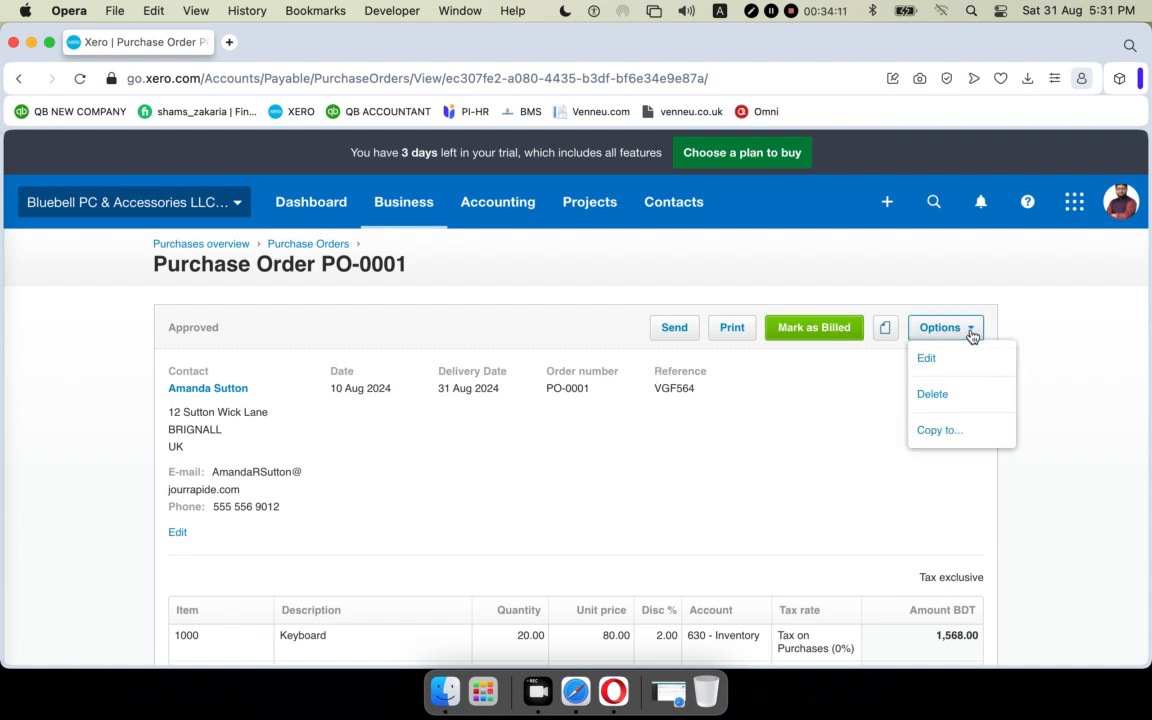
{"action": "scroll", "coordinate": [965, 340], "scroll_direction": "down", "scroll_amount": 2}
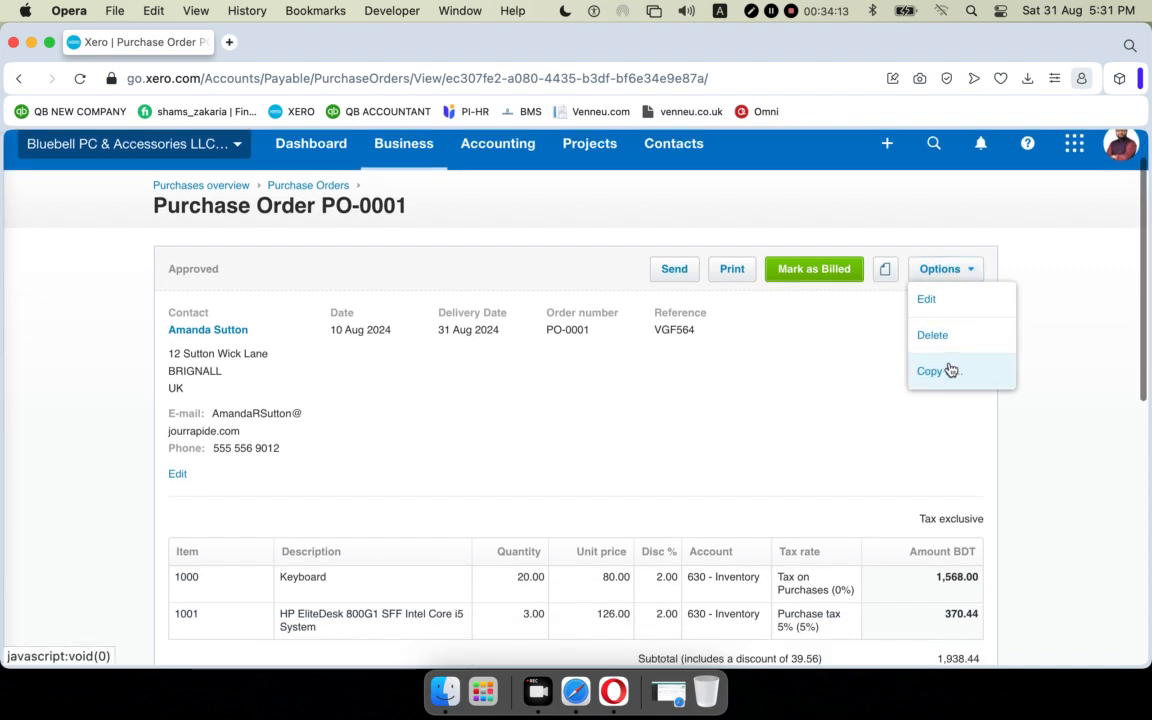
{"action": "left_click", "coordinate": [929, 385]}
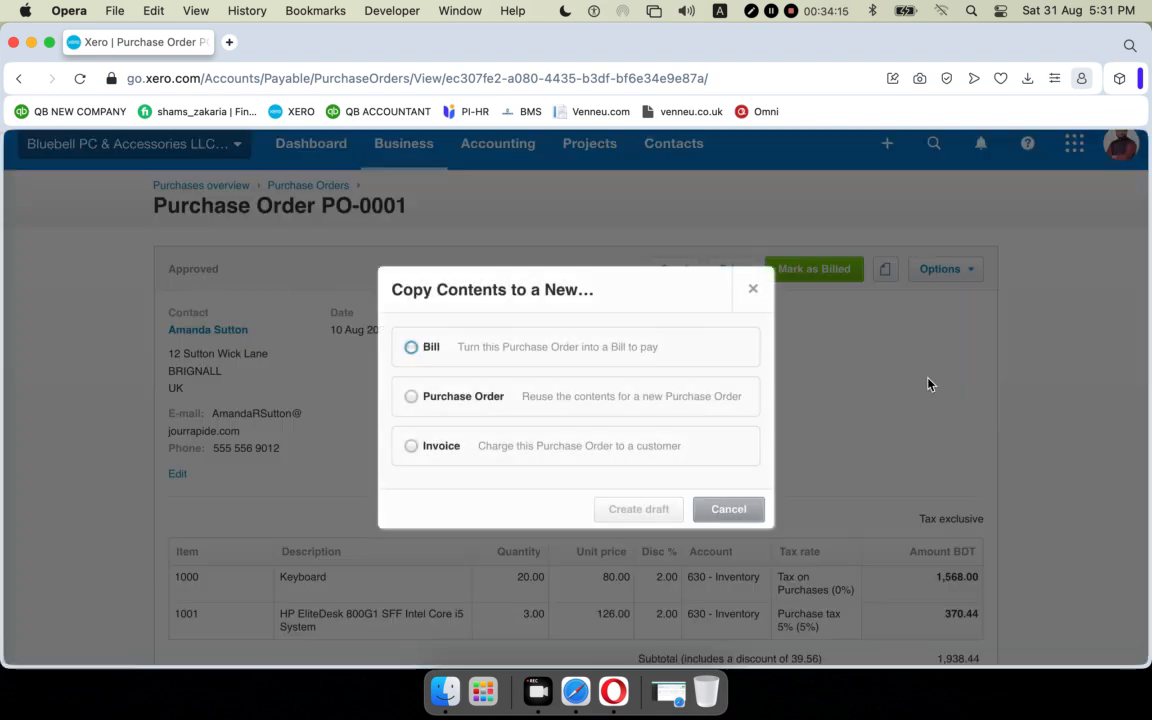
{"action": "left_click", "coordinate": [411, 348]}
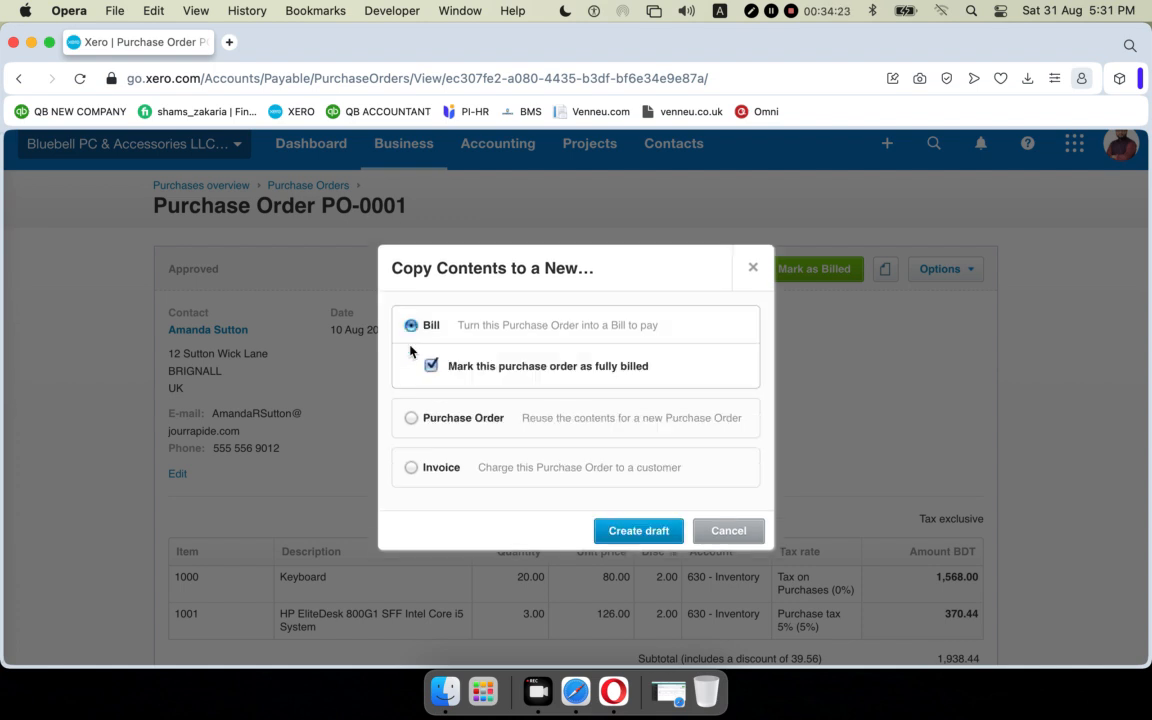
{"action": "left_click", "coordinate": [640, 532]}
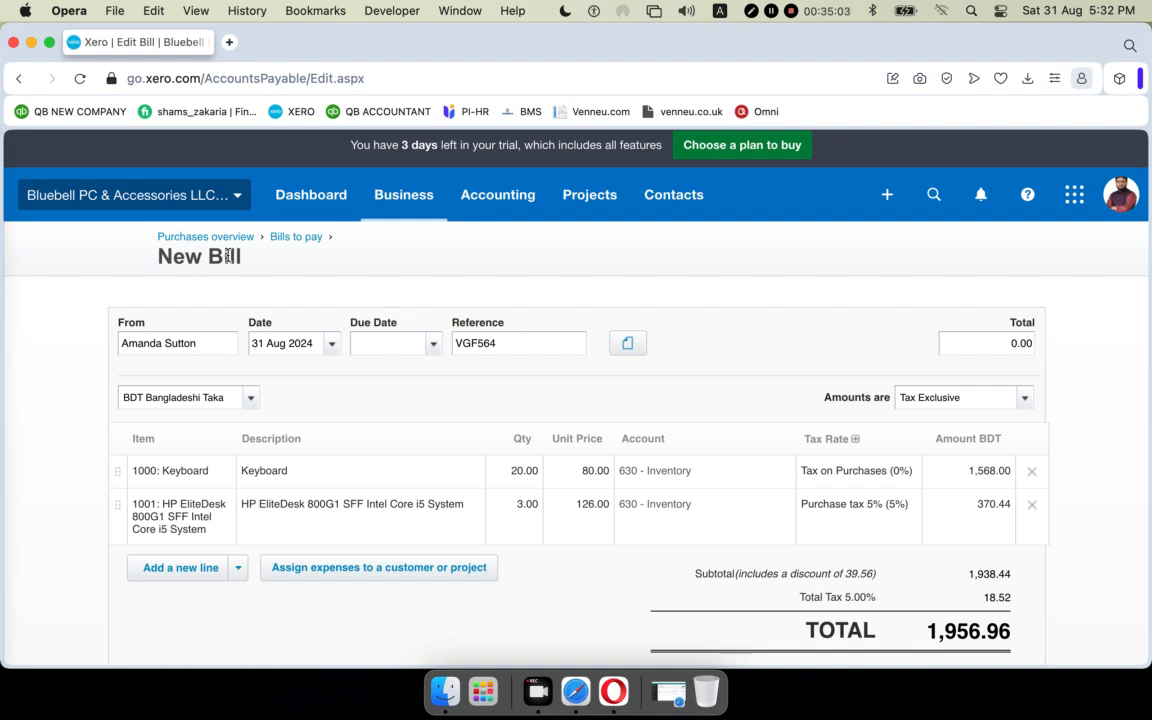
Set the new bill's quantities to 25 for the Keyboard line and 2 for the HP EliteDesk line
{"action": "scroll", "coordinate": [228, 257], "scroll_direction": "down", "scroll_amount": 4}
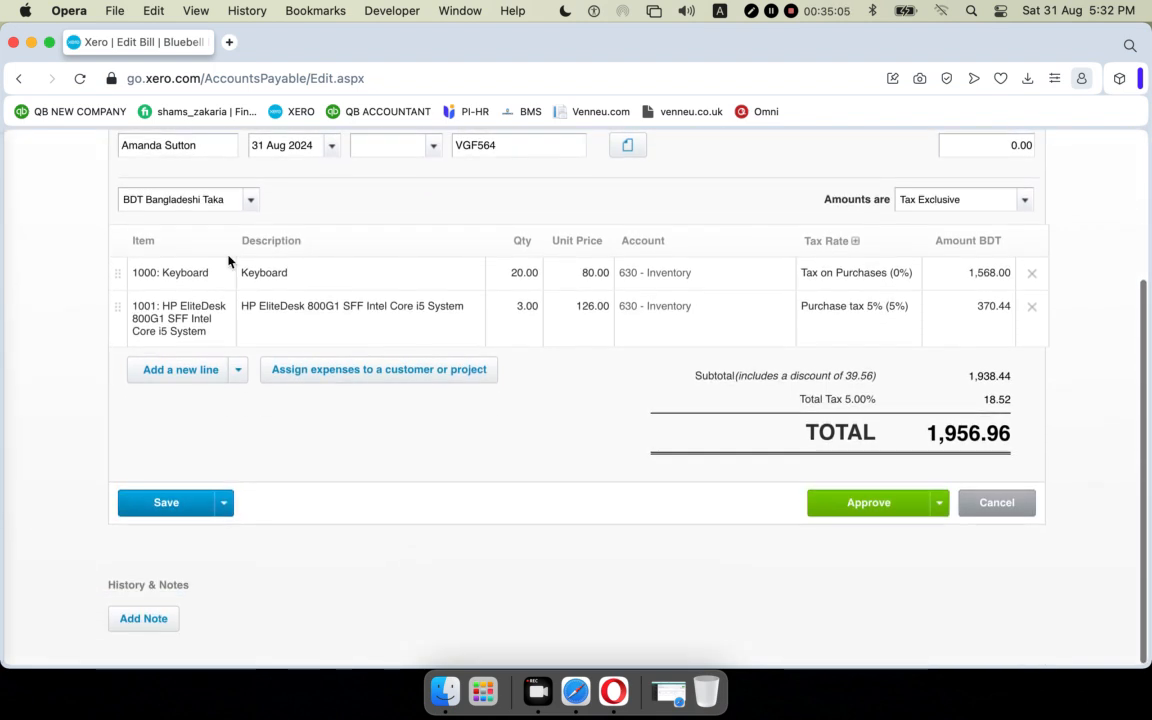
{"action": "scroll", "coordinate": [228, 262], "scroll_direction": "up", "scroll_amount": 3}
{"action": "scroll", "coordinate": [228, 262], "scroll_direction": "up", "scroll_amount": 1}
{"action": "scroll", "coordinate": [228, 261], "scroll_direction": "down", "scroll_amount": 2}
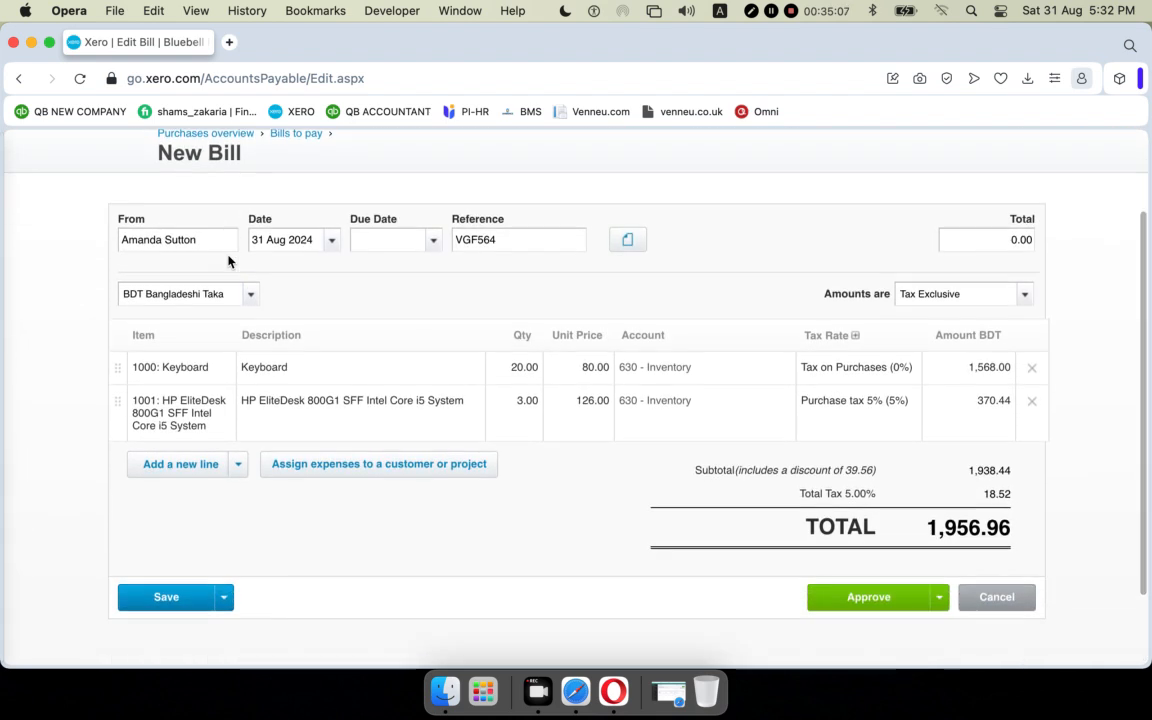
{"action": "scroll", "coordinate": [228, 262], "scroll_direction": "up", "scroll_amount": 2}
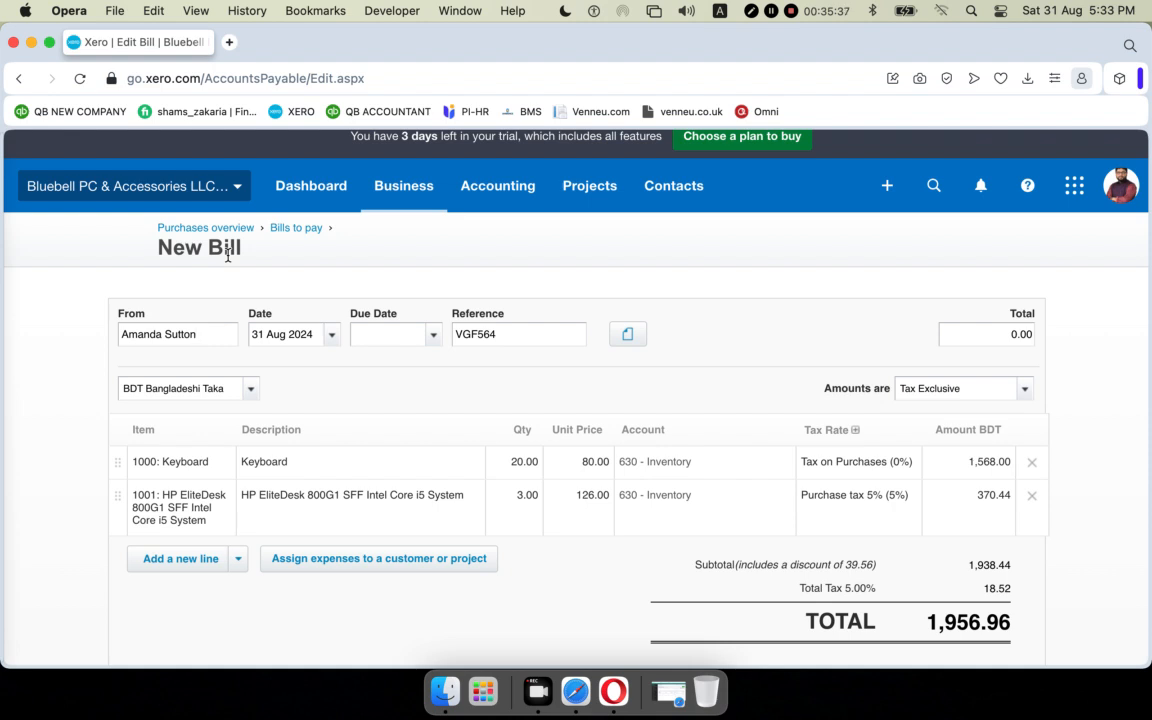
{"action": "left_click", "coordinate": [520, 467]}
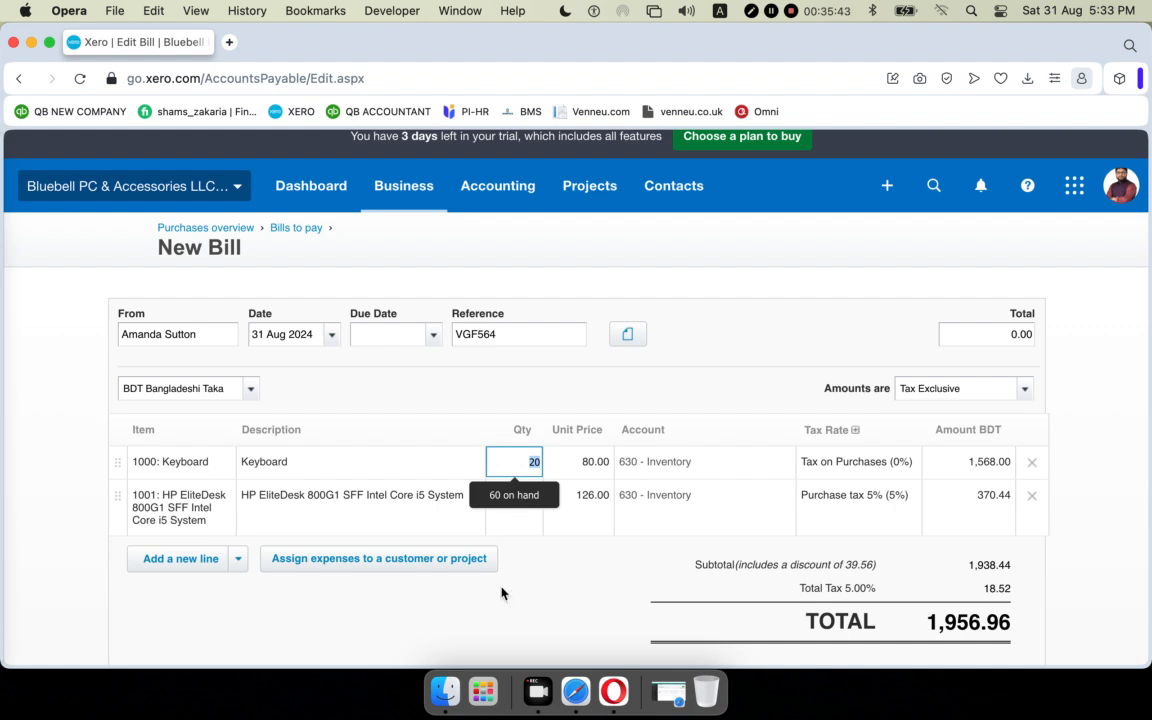
{"action": "type", "text": "25"}
{"action": "key", "text": "Tab"}
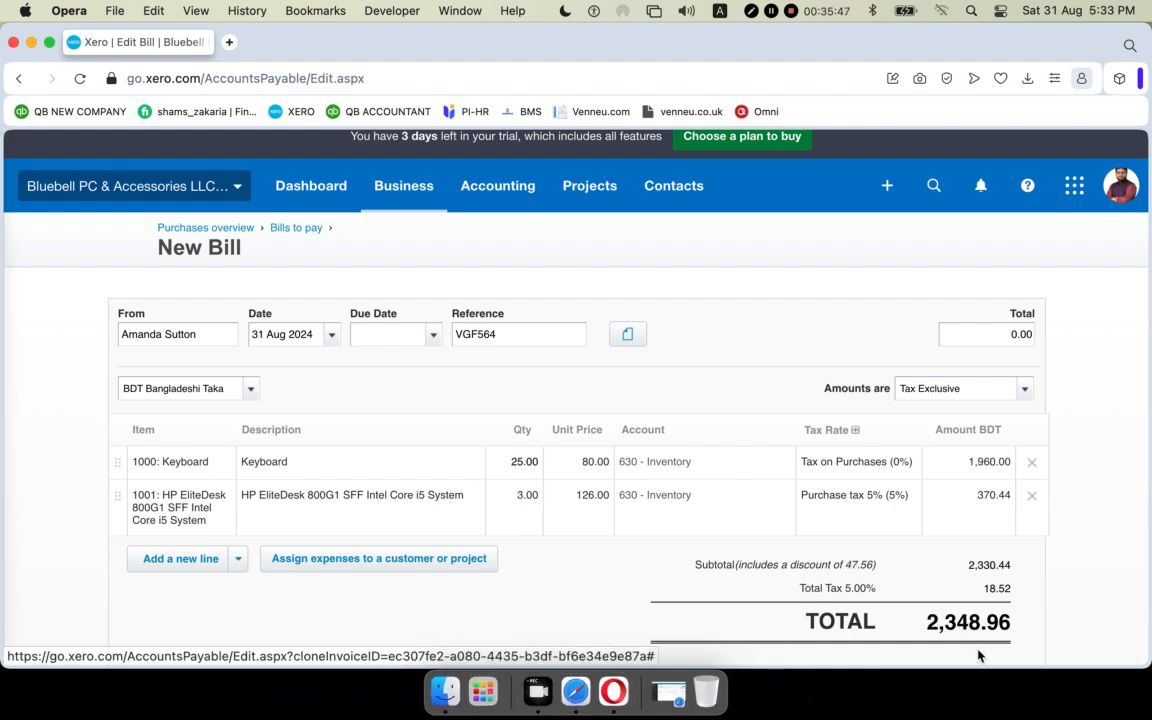
{"action": "left_click", "coordinate": [523, 496]}
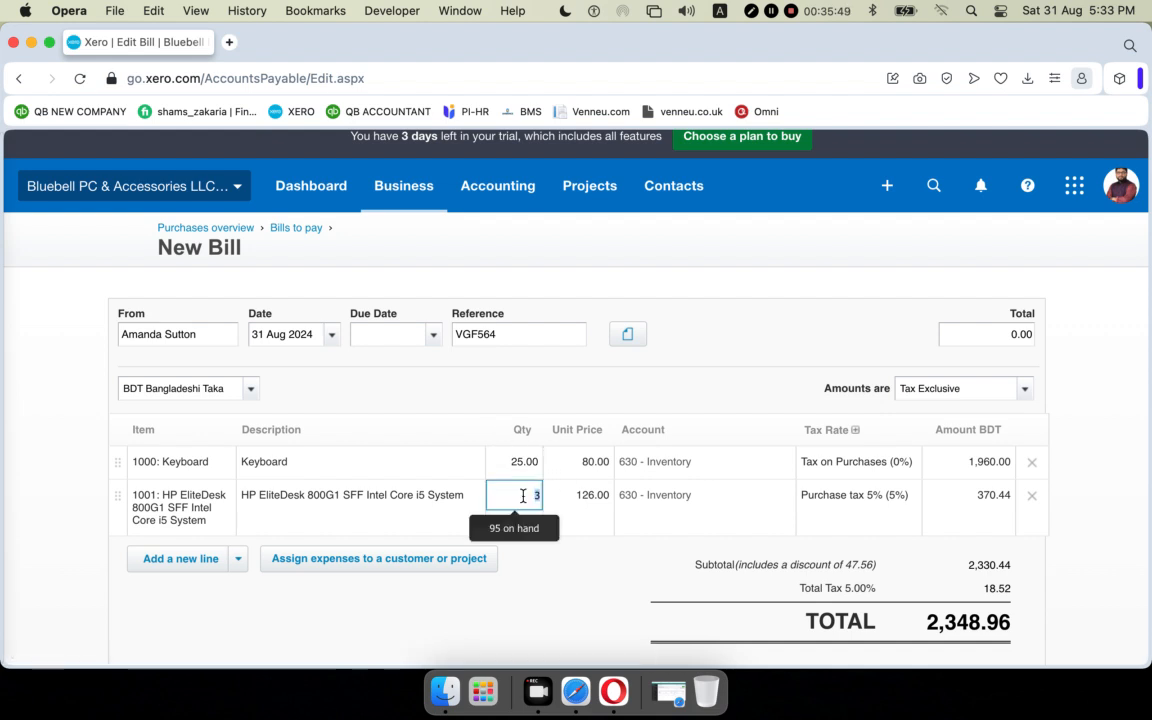
{"action": "type", "text": "2"}
{"action": "key", "text": "Tab"}
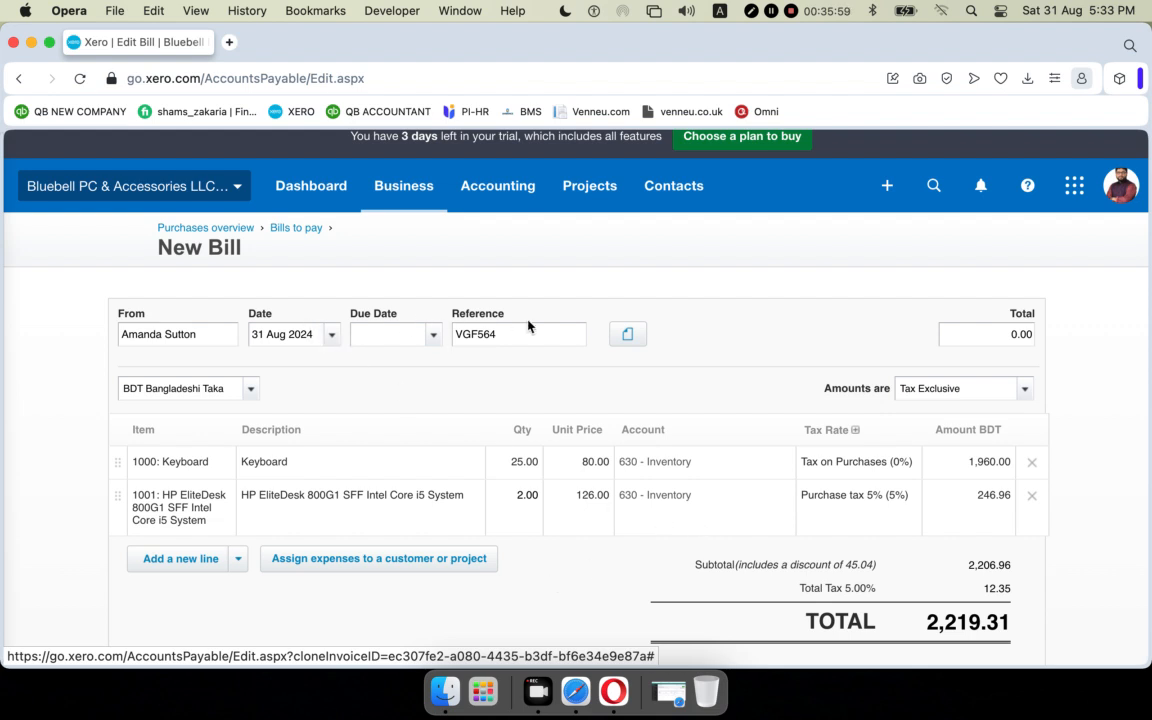
Date the bill 15 Aug 2024 with a due date of 31 Aug 2024 and save it as a draft
{"action": "left_click", "coordinate": [434, 338]}
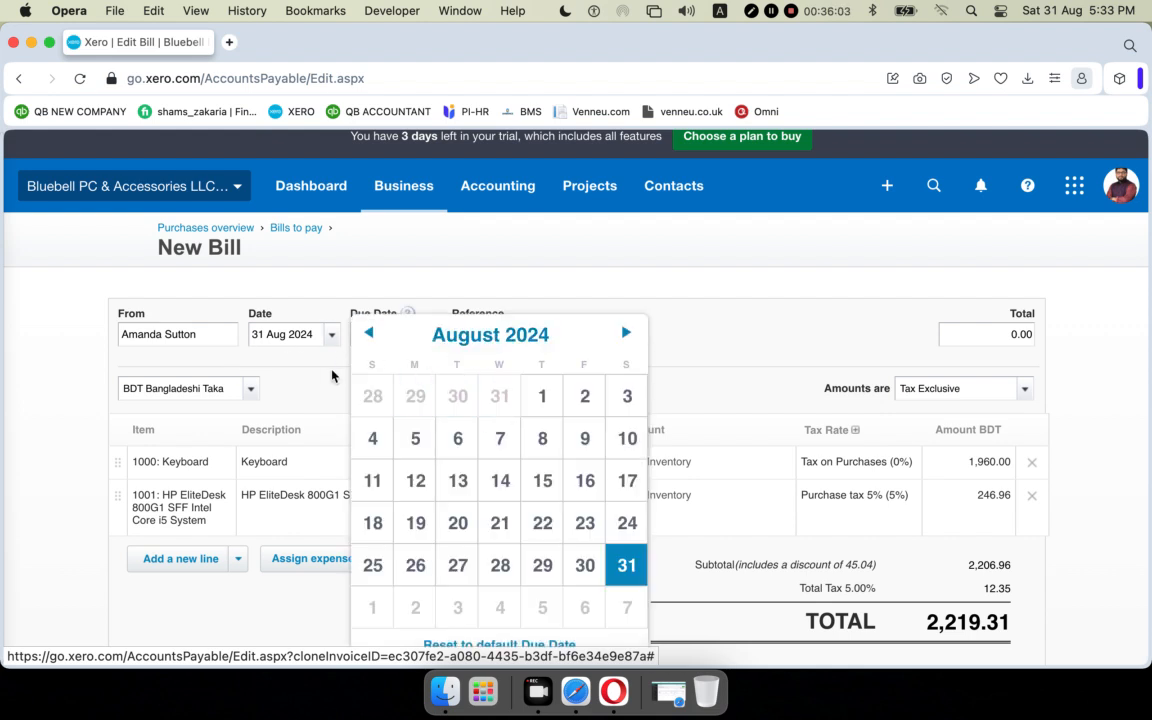
{"action": "left_click", "coordinate": [330, 338]}
{"action": "left_click", "coordinate": [333, 338]}
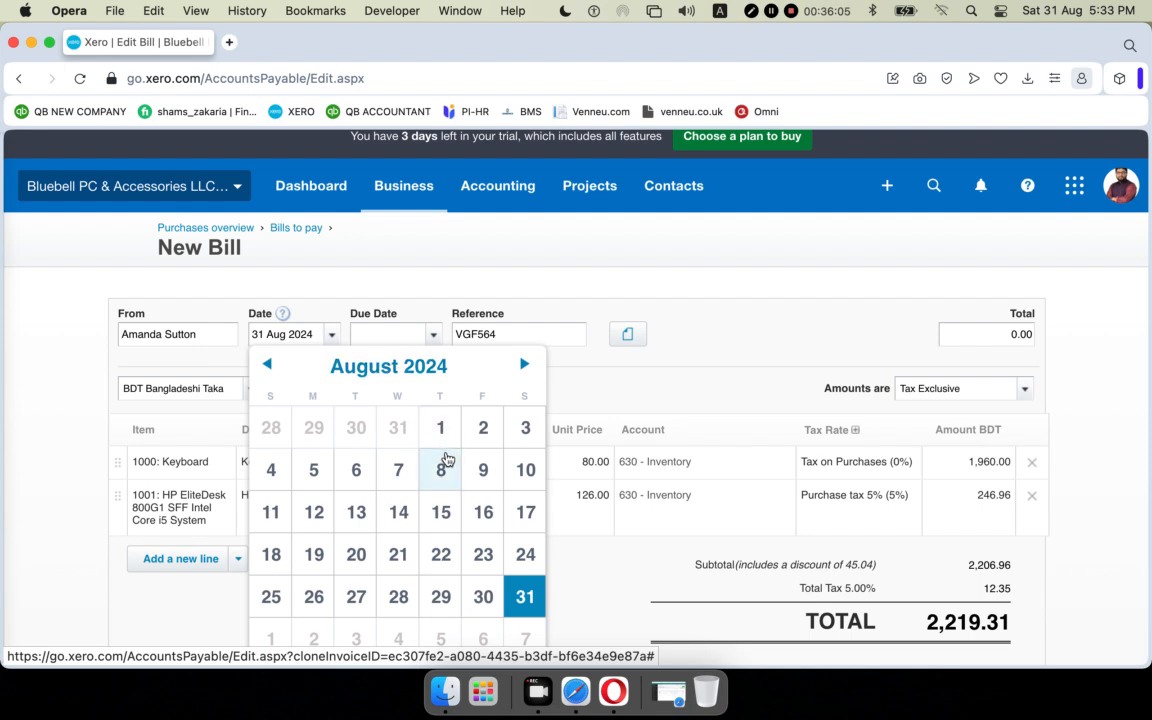
{"action": "left_click", "coordinate": [443, 515]}
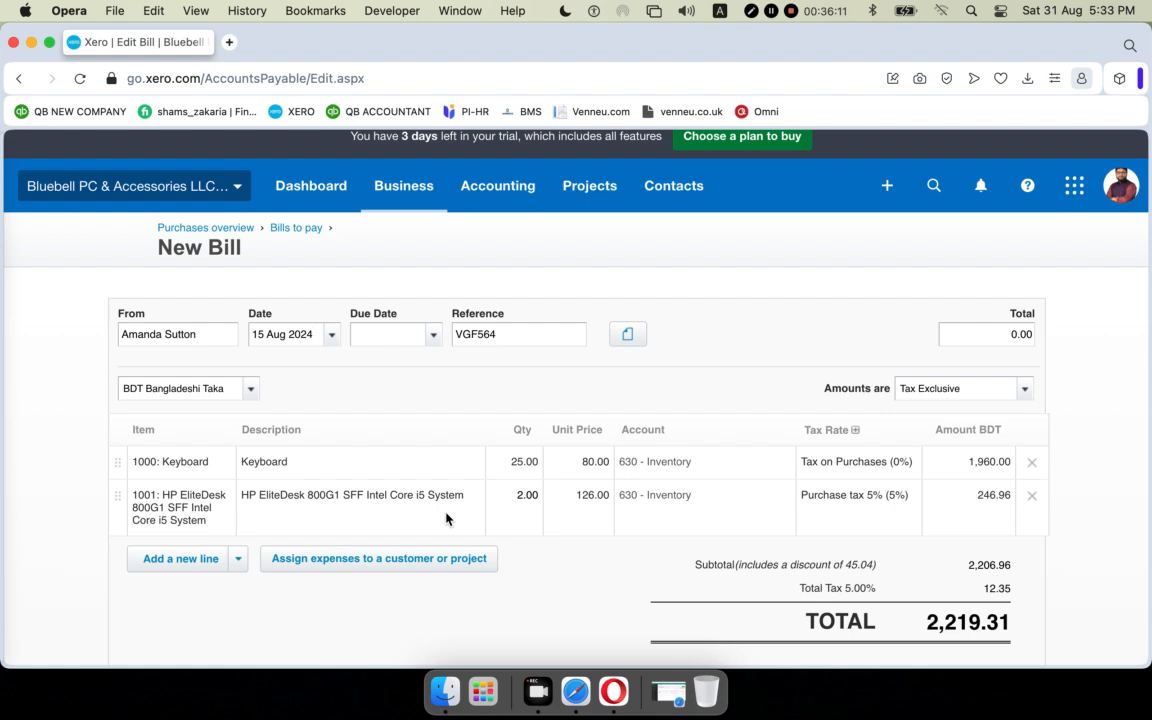
{"action": "left_click", "coordinate": [432, 336]}
{"action": "left_click", "coordinate": [627, 565]}
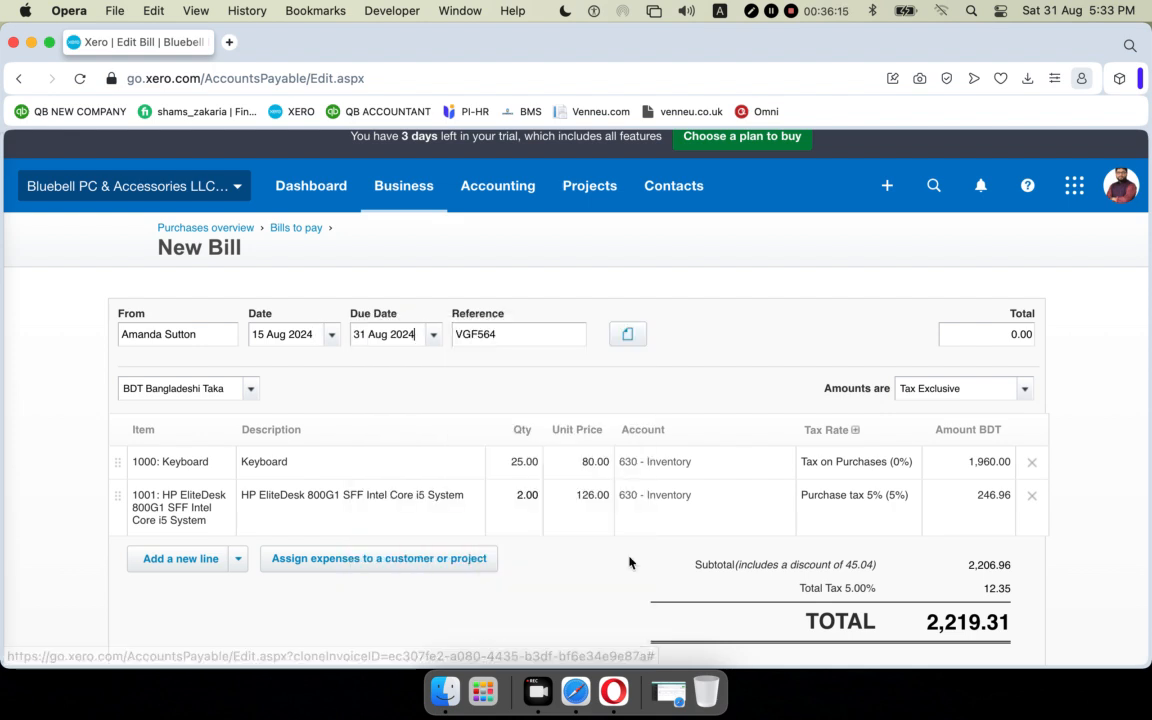
{"action": "scroll", "coordinate": [469, 384], "scroll_direction": "down", "scroll_amount": 5}
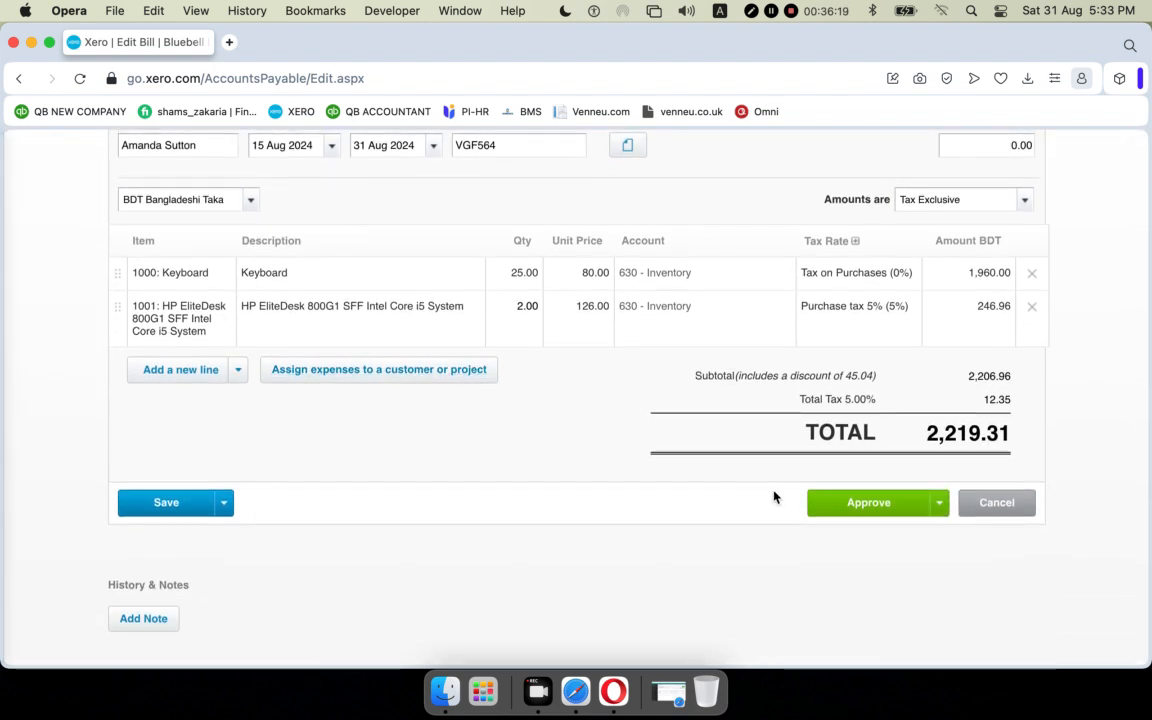
{"action": "left_click", "coordinate": [168, 503]}
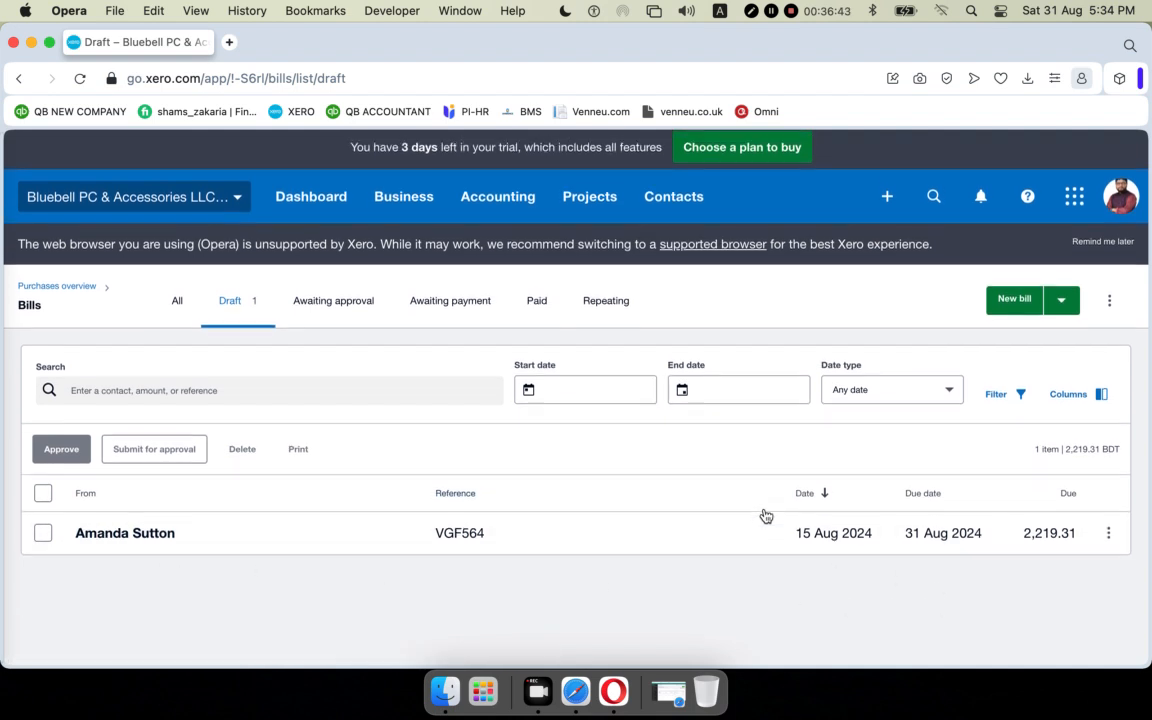
Reopen the draft bill with reference VGF564 and examine its bill options, line items and approval choices
{"action": "left_click", "coordinate": [385, 541]}
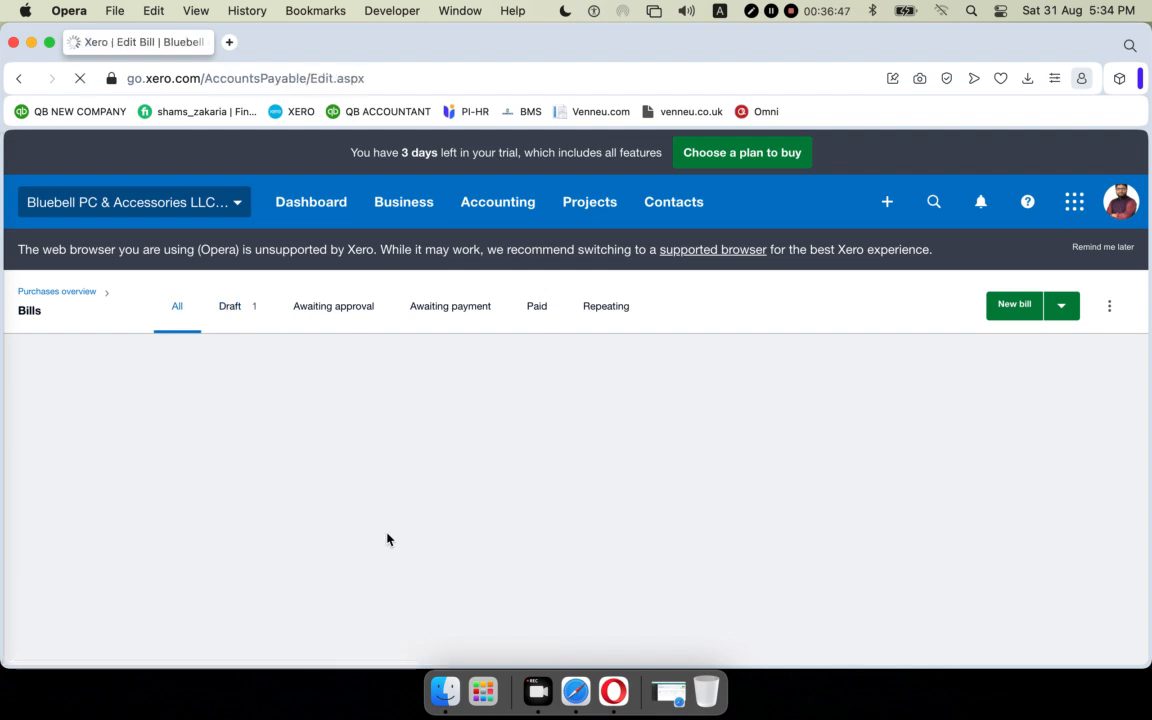
{"action": "scroll", "coordinate": [771, 473], "scroll_direction": "down", "scroll_amount": 2}
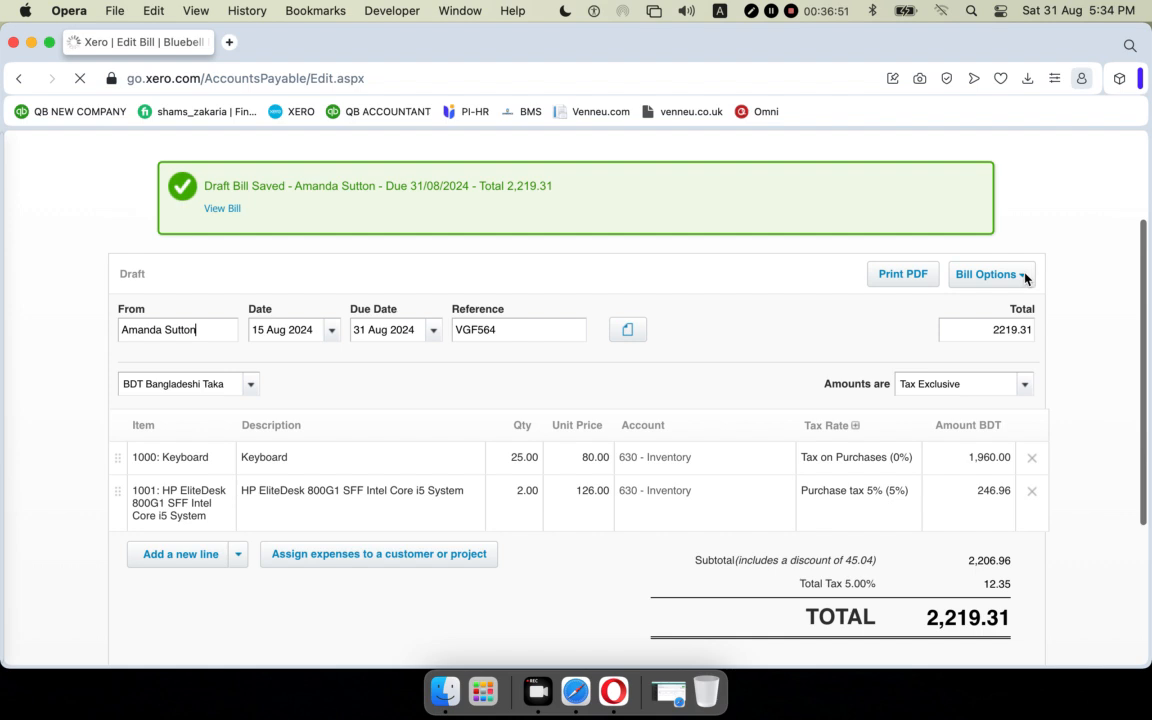
{"action": "left_click", "coordinate": [1024, 277]}
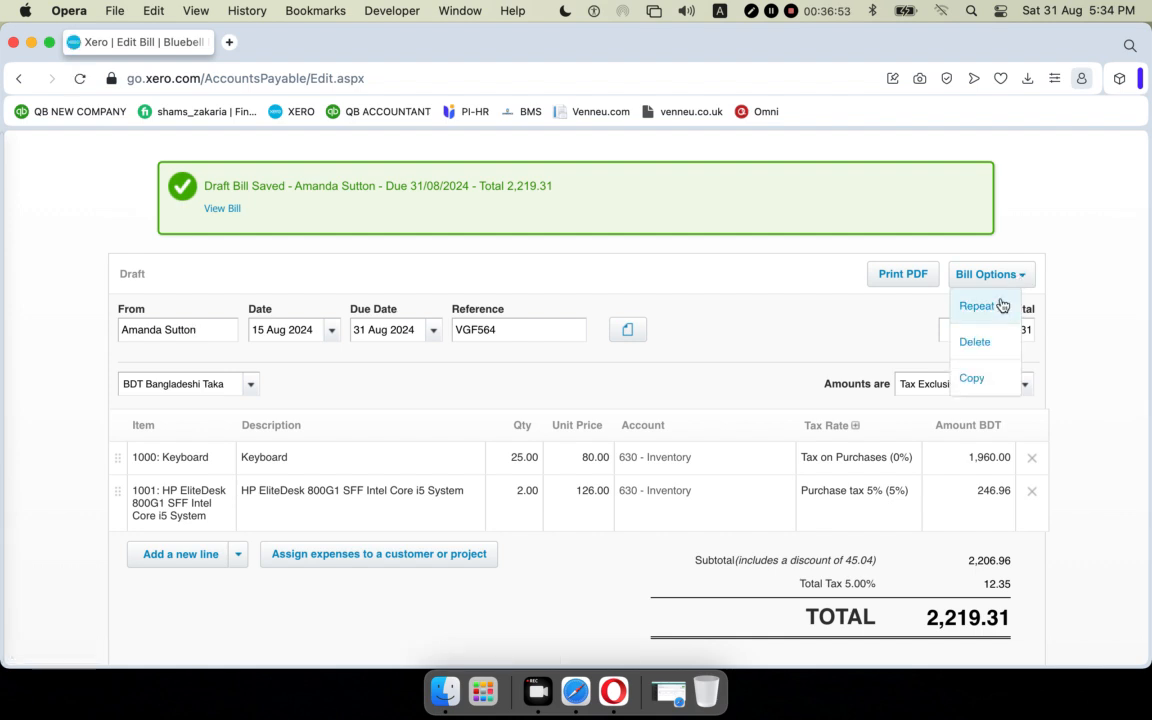
{"action": "scroll", "coordinate": [834, 414], "scroll_direction": "down", "scroll_amount": 5}
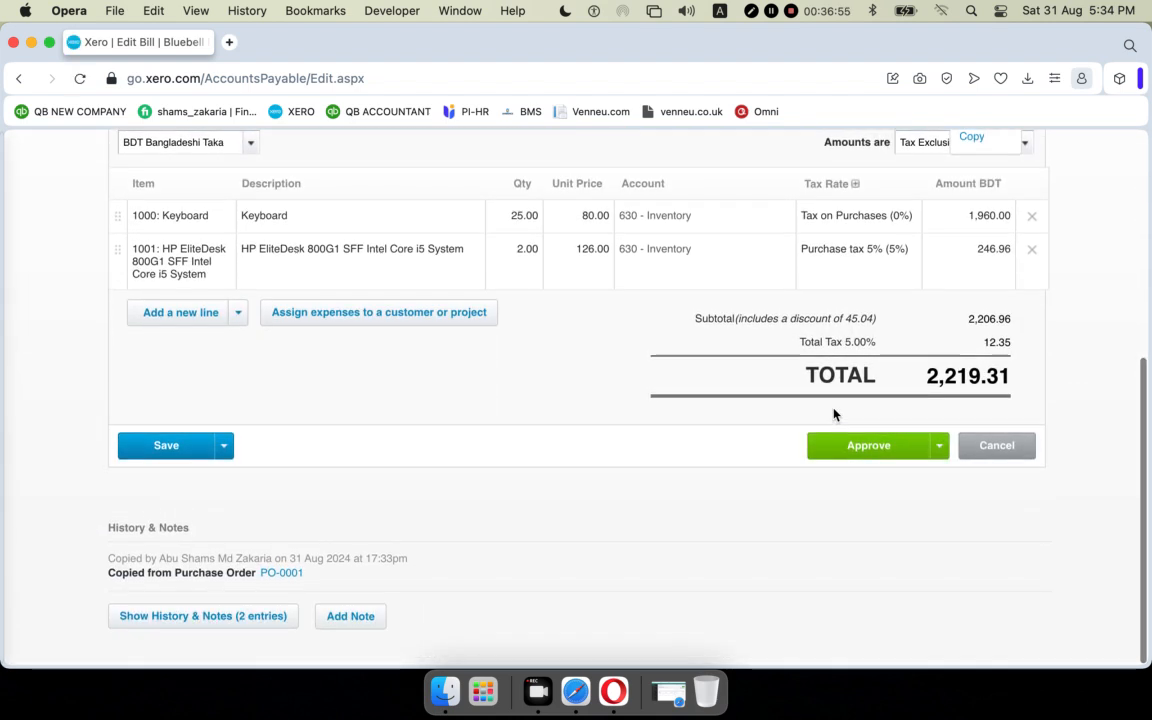
{"action": "left_click", "coordinate": [940, 448]}
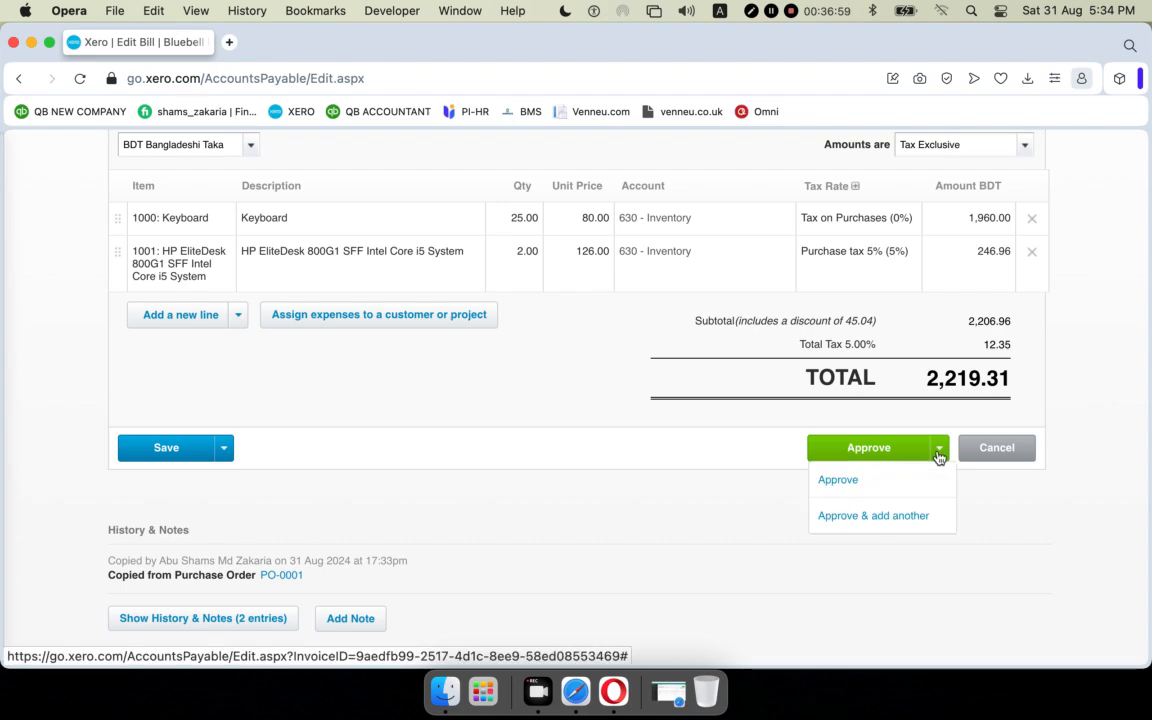
{"action": "left_click", "coordinate": [939, 457]}
{"action": "scroll", "coordinate": [559, 458], "scroll_direction": "up", "scroll_amount": 4}
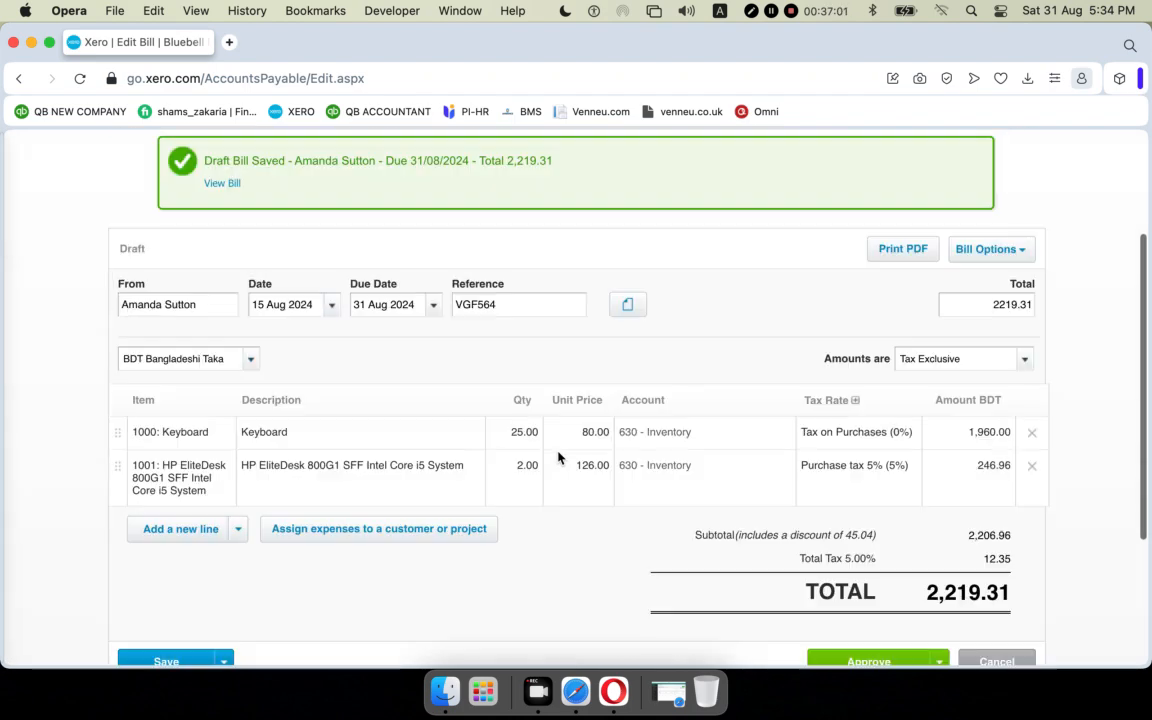
Copy the draft bill with reference VGF564 to a new bill and try to save and submit the copy for approval
{"action": "scroll", "coordinate": [558, 457], "scroll_direction": "up", "scroll_amount": 3}
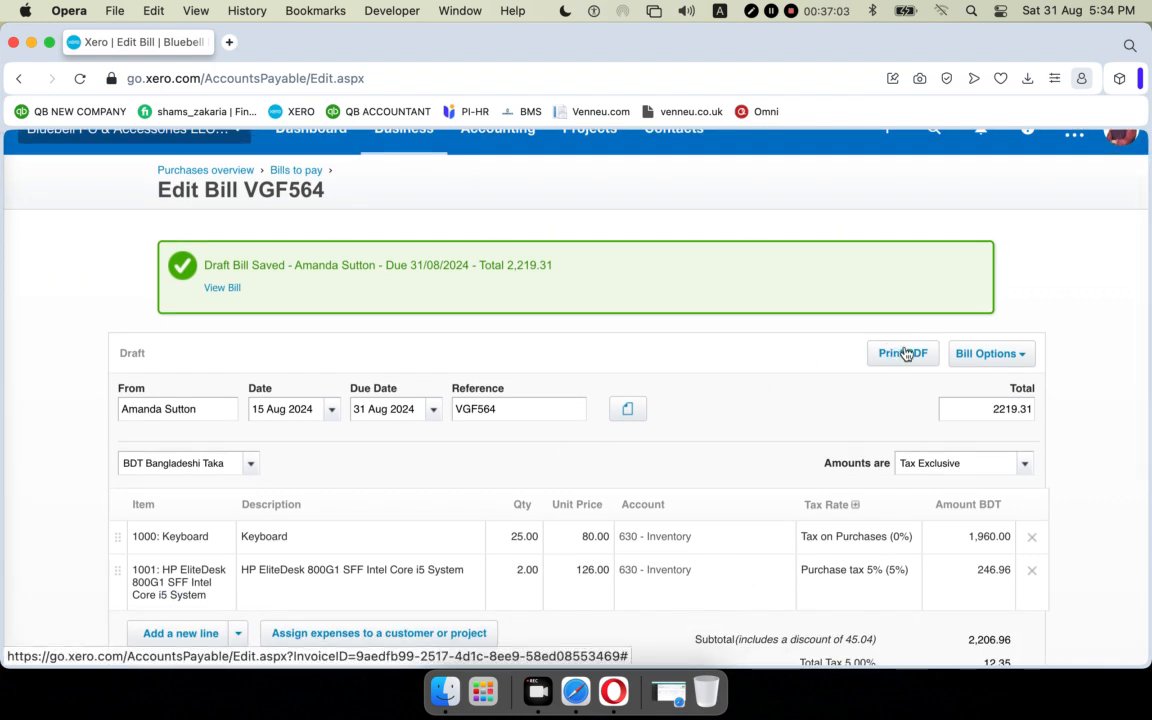
{"action": "left_click", "coordinate": [1018, 356]}
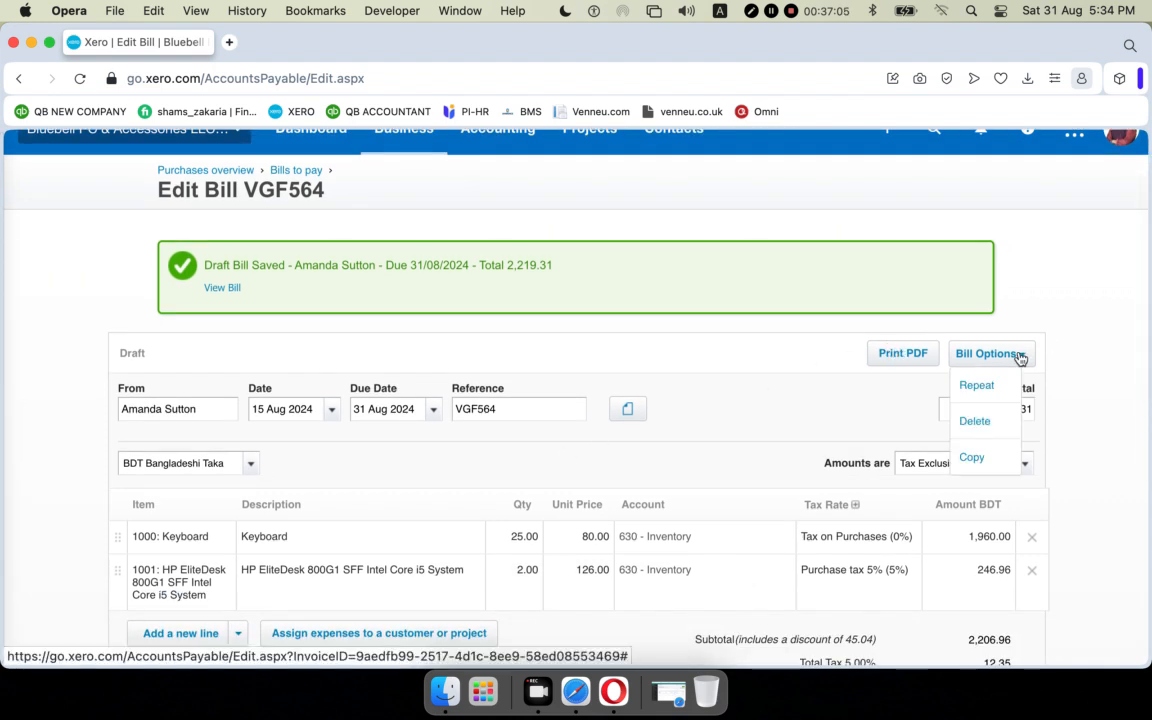
{"action": "left_click", "coordinate": [974, 460]}
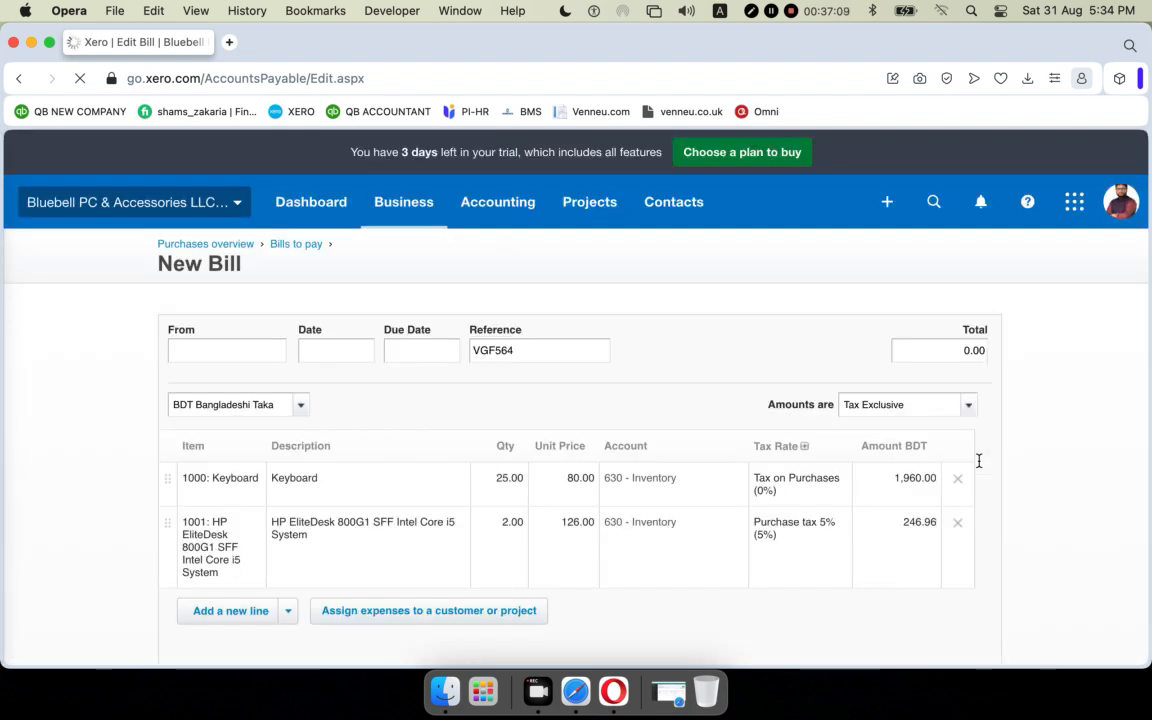
{"action": "scroll", "coordinate": [782, 460], "scroll_direction": "down", "scroll_amount": 5}
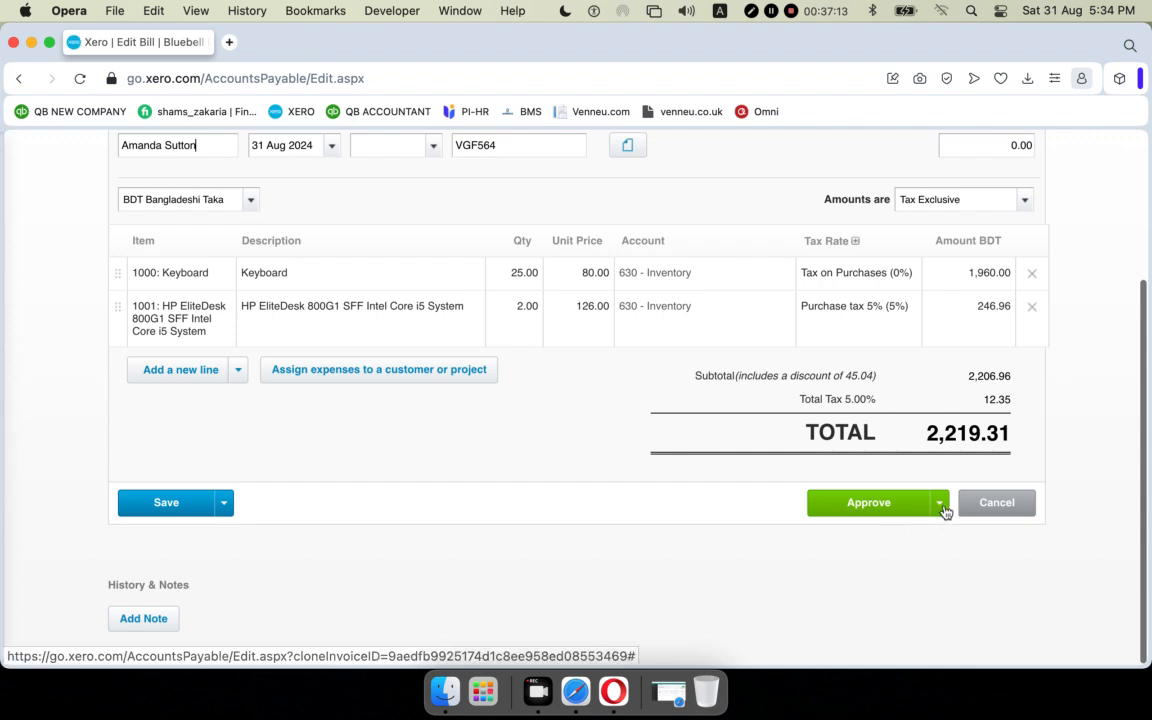
{"action": "left_click", "coordinate": [940, 503]}
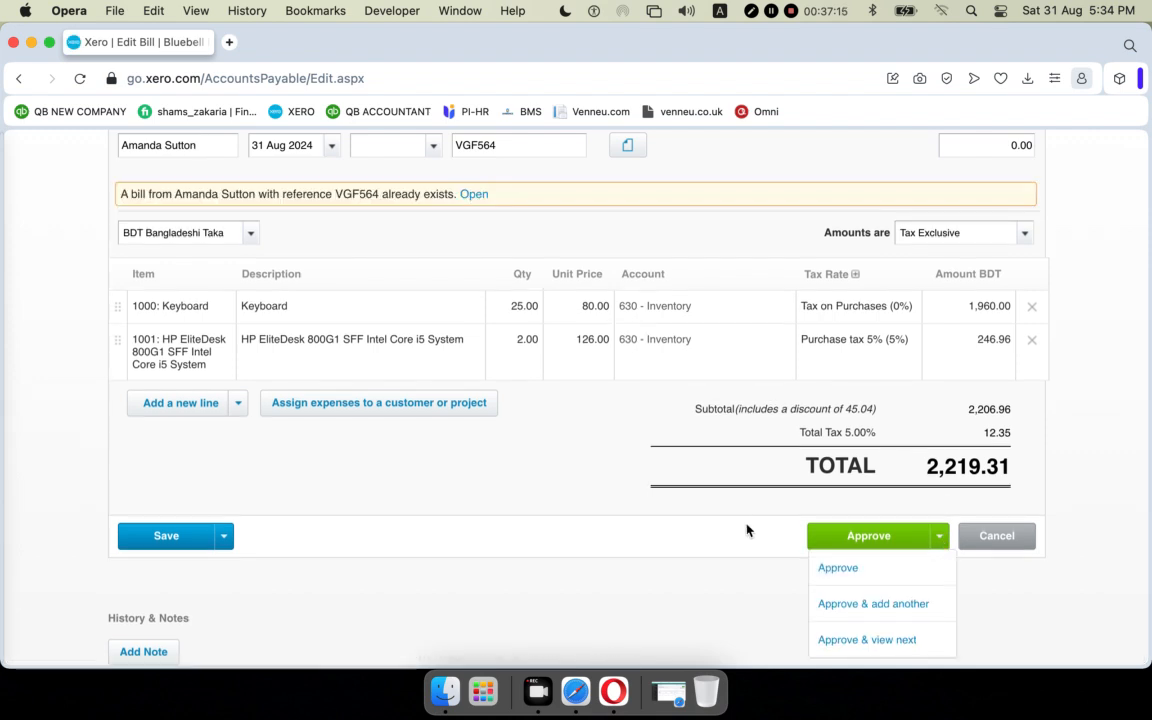
{"action": "scroll", "coordinate": [687, 529], "scroll_direction": "down", "scroll_amount": 2}
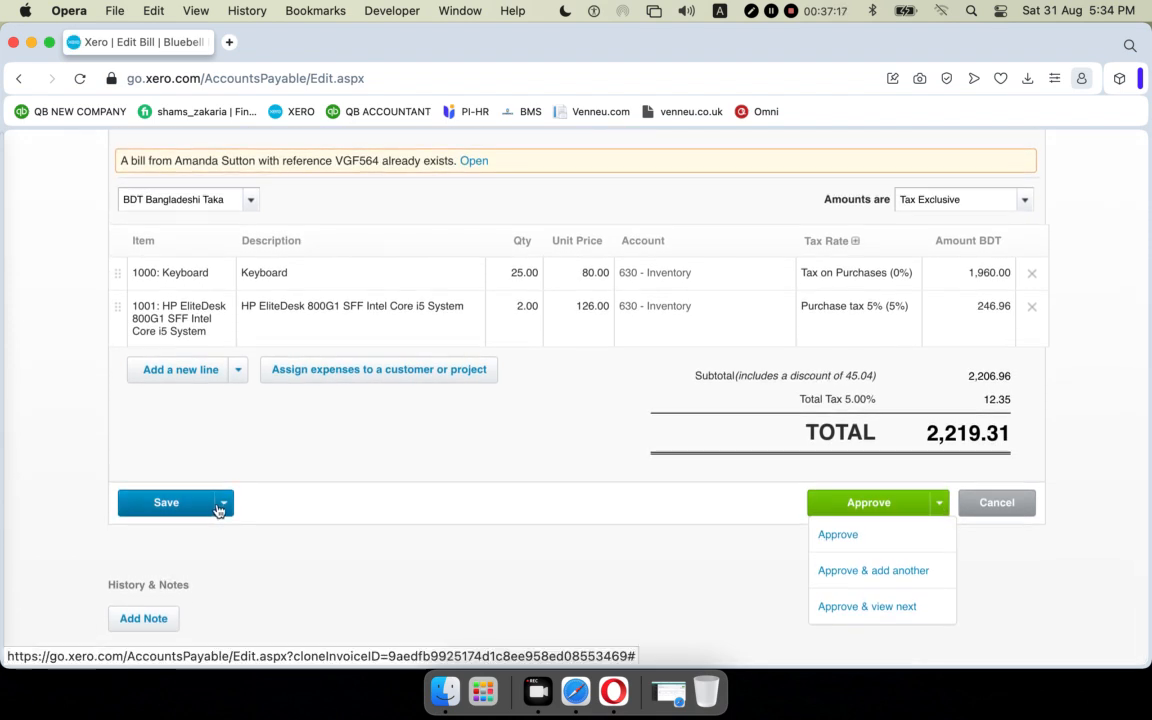
{"action": "left_click", "coordinate": [221, 506]}
{"action": "scroll", "coordinate": [228, 507], "scroll_direction": "down", "scroll_amount": 1}
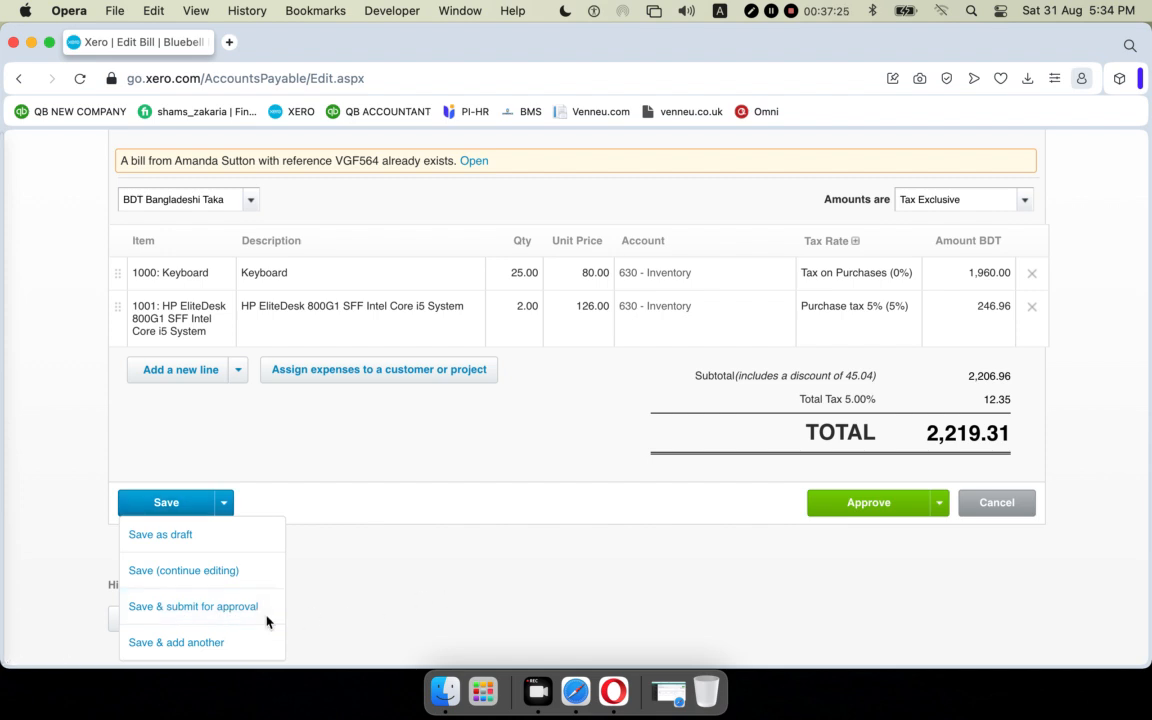
{"action": "left_click", "coordinate": [204, 607]}
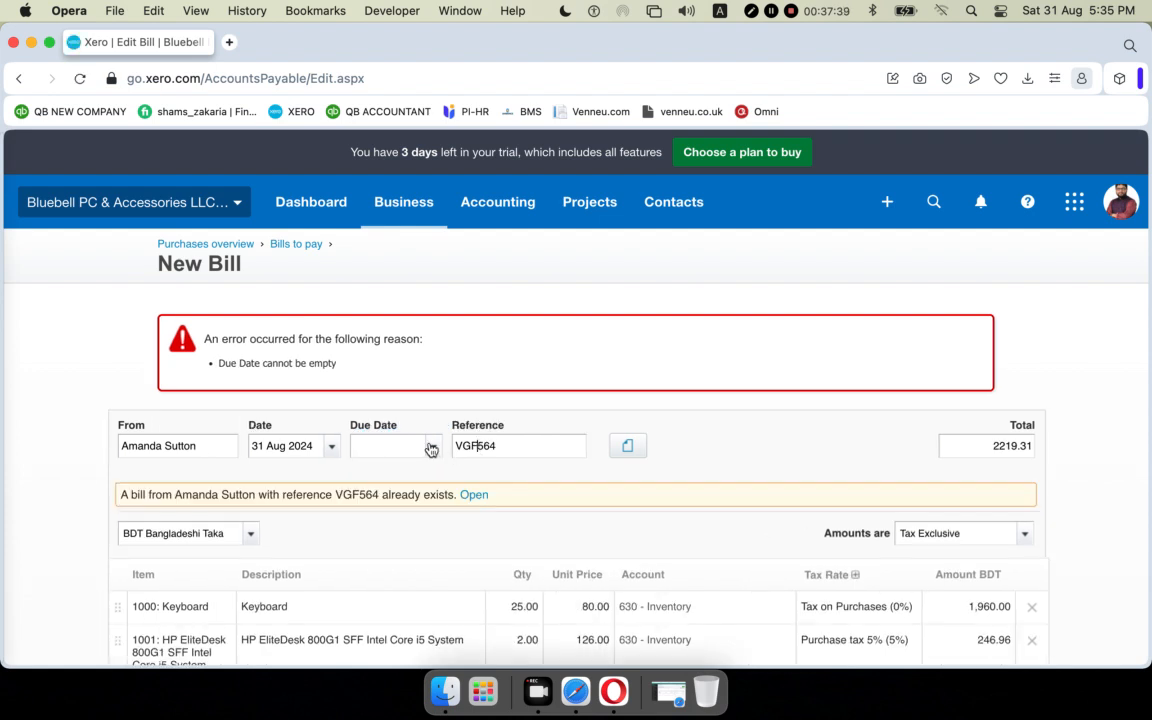
Set the copied bill's due date to 31 Aug 2024 and save and submit it for approval
{"action": "left_click", "coordinate": [430, 448]}
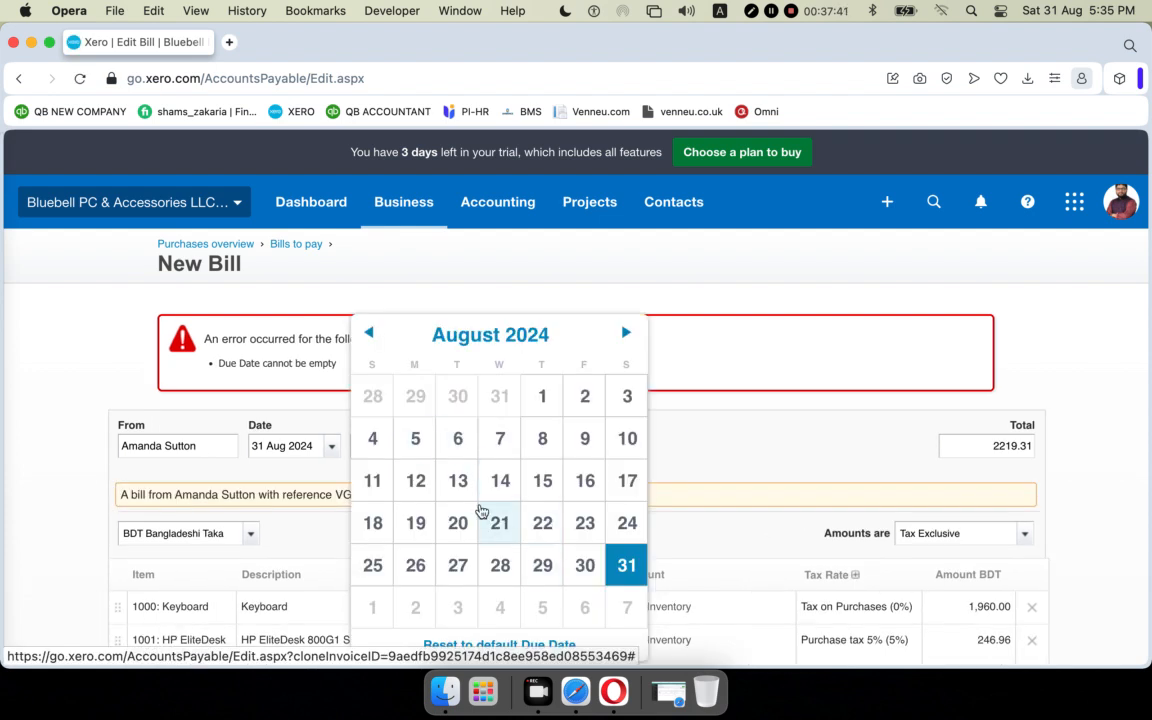
{"action": "left_click", "coordinate": [626, 565]}
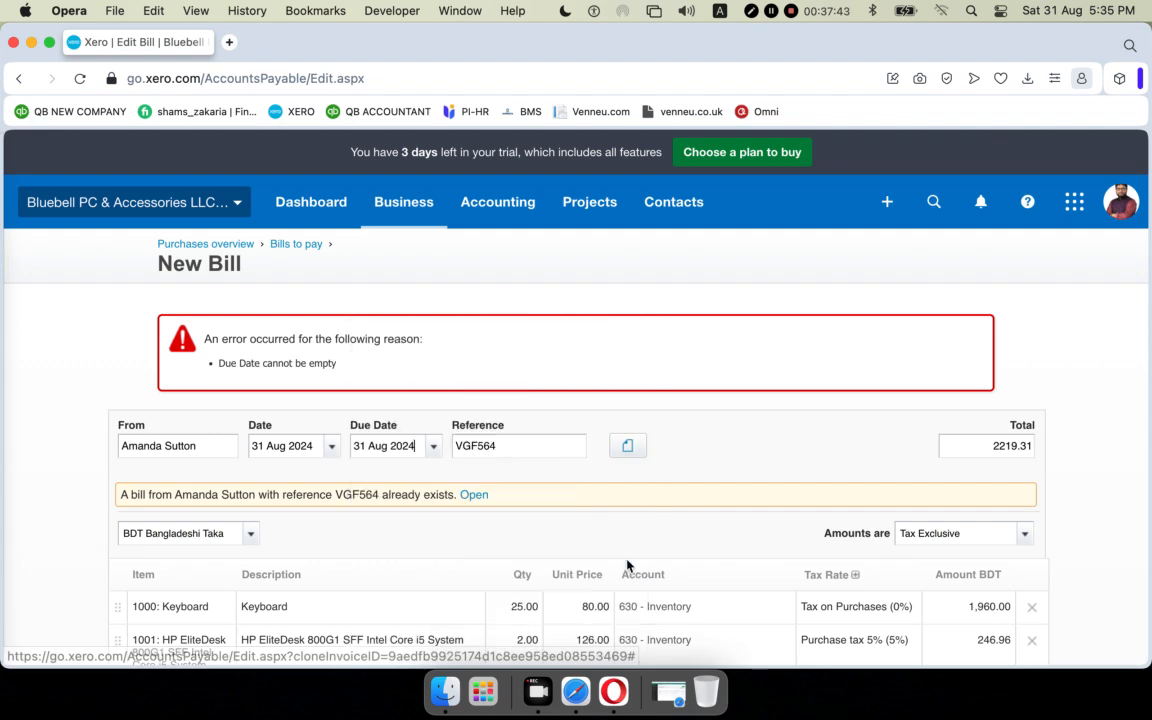
{"action": "scroll", "coordinate": [626, 565], "scroll_direction": "down", "scroll_amount": 5}
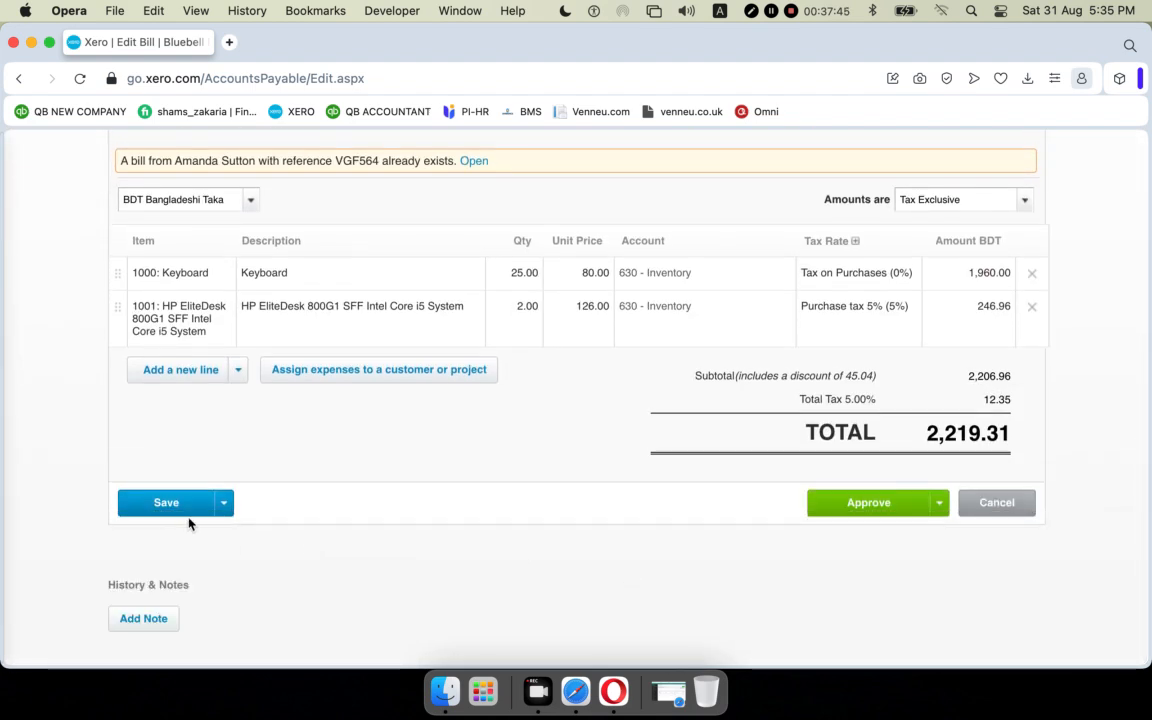
{"action": "left_click", "coordinate": [223, 510]}
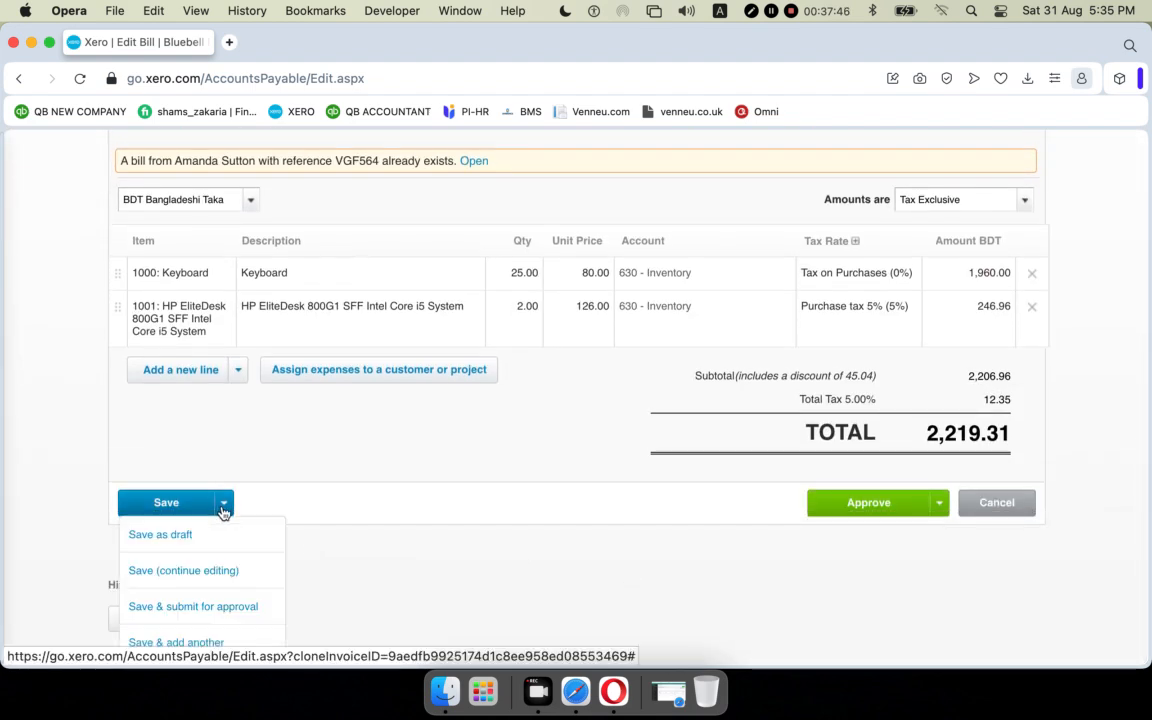
{"action": "left_click", "coordinate": [221, 616]}
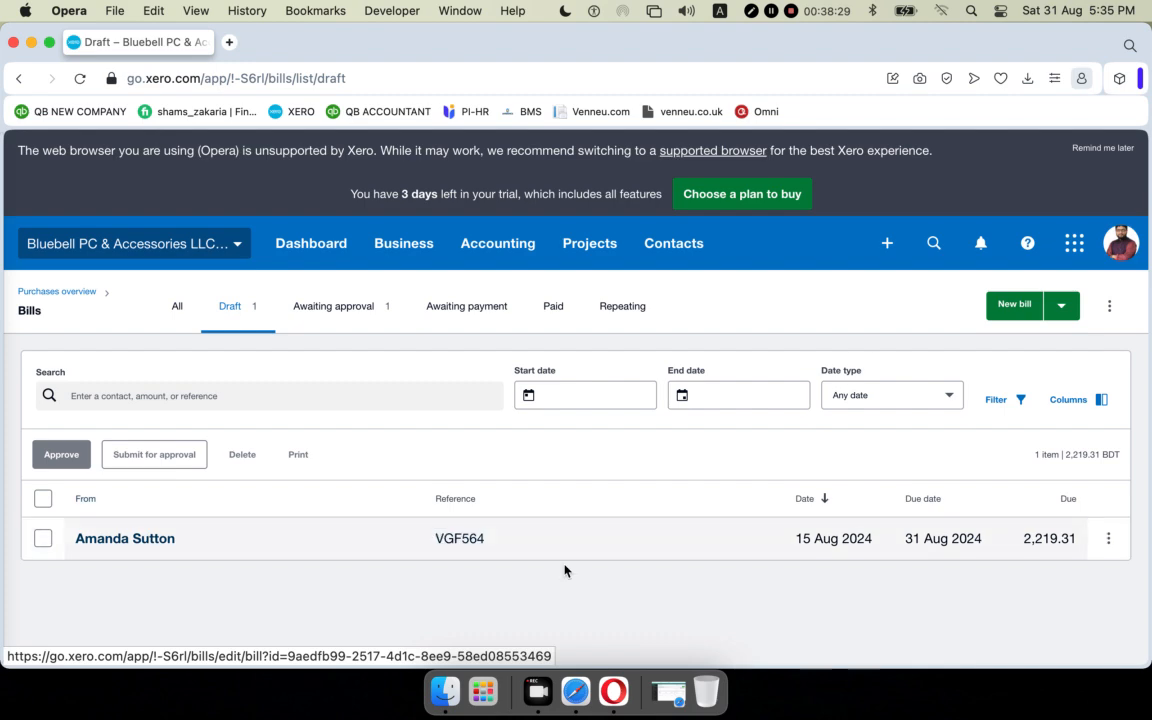
Open the remaining draft bill VGF564 dated 15 Aug 2024 and approve it
{"action": "left_click", "coordinate": [560, 534]}
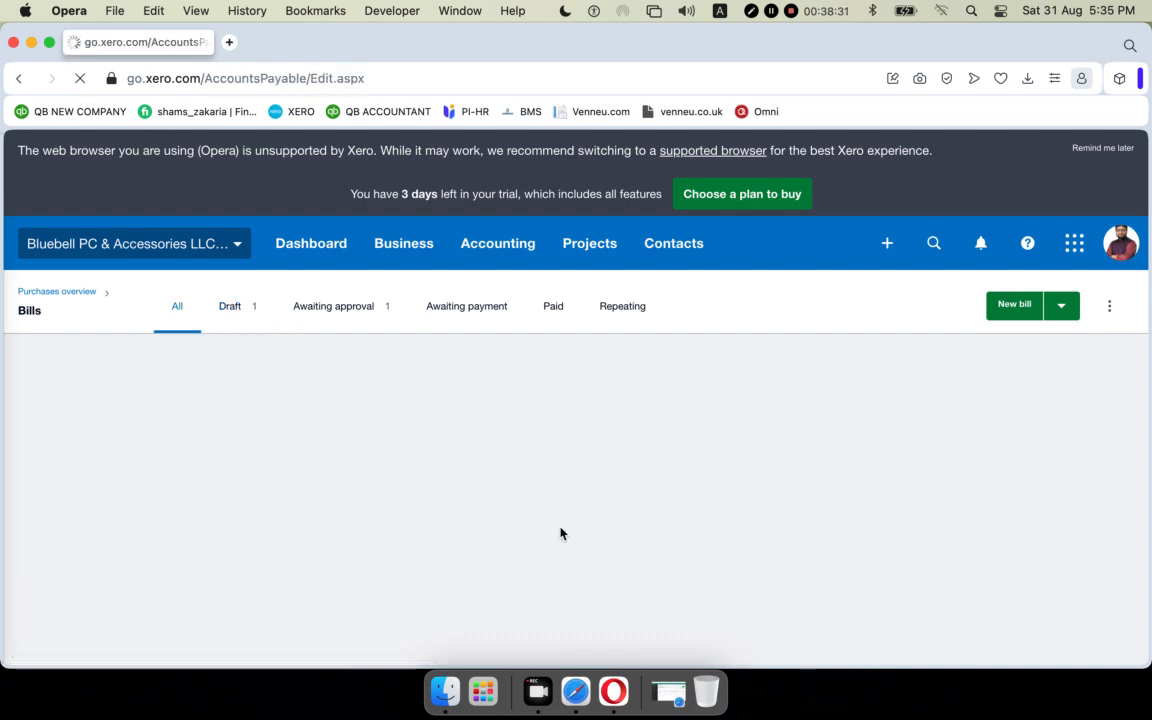
{"action": "scroll", "coordinate": [560, 534], "scroll_direction": "down", "scroll_amount": 10}
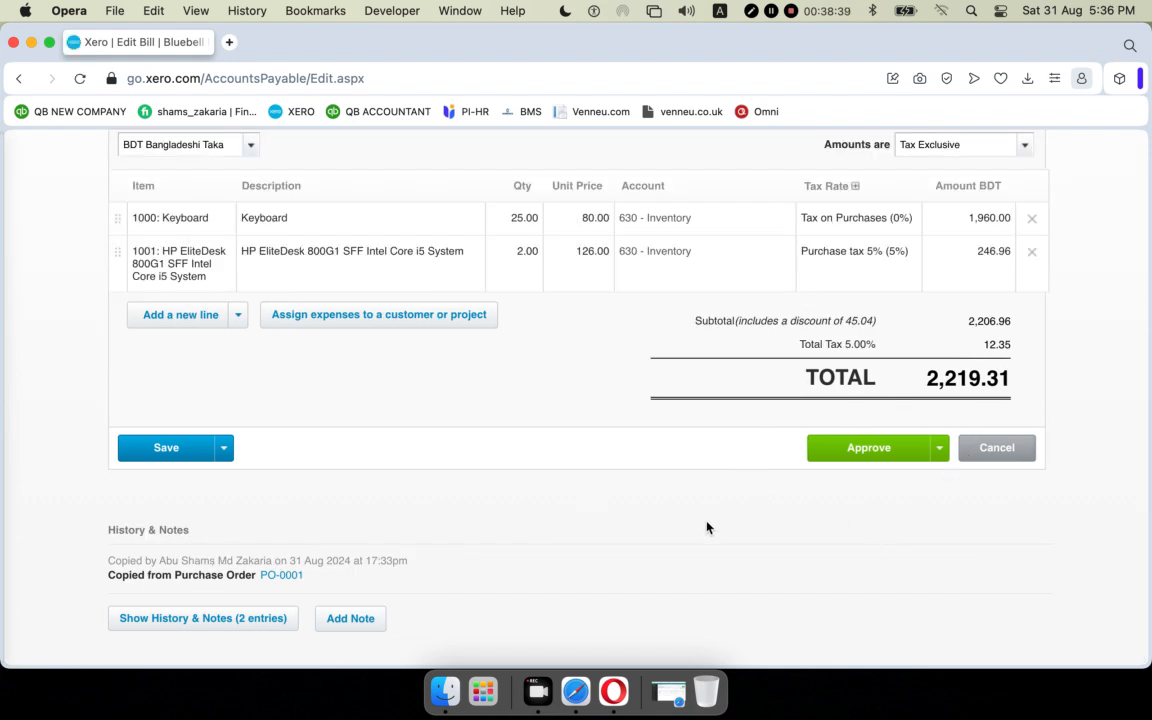
{"action": "left_click", "coordinate": [229, 448]}
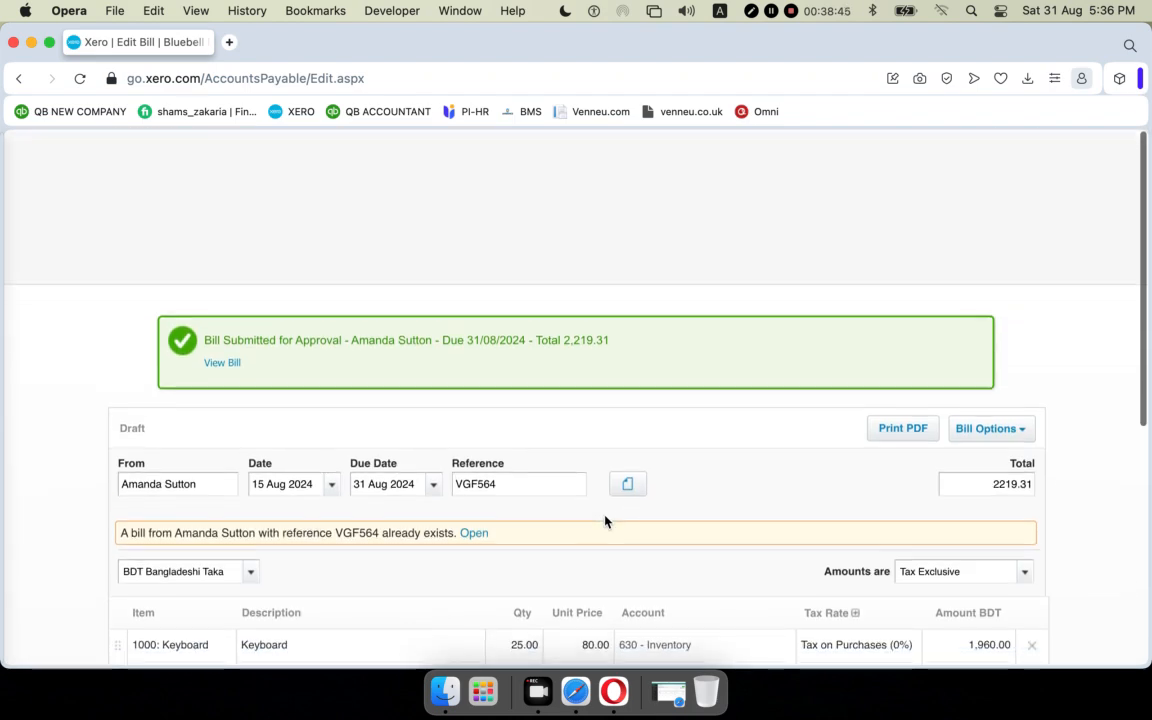
{"action": "scroll", "coordinate": [604, 521], "scroll_direction": "down", "scroll_amount": 1}
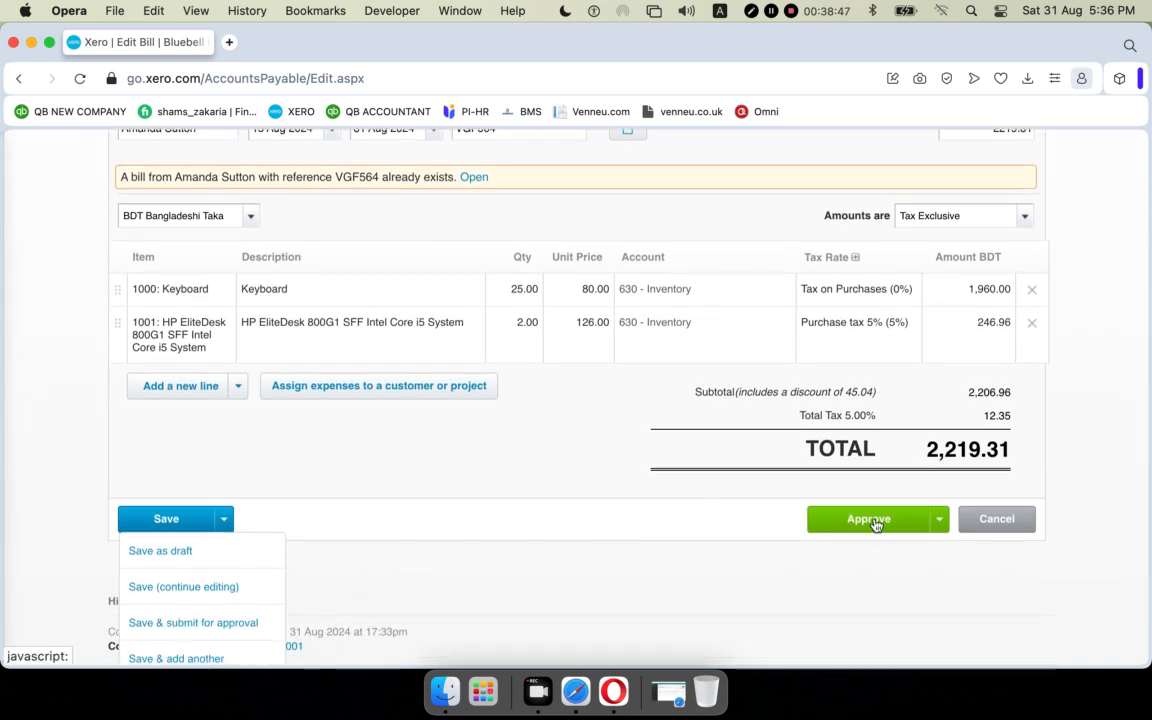
{"action": "scroll", "coordinate": [599, 507], "scroll_direction": "up", "scroll_amount": 4}
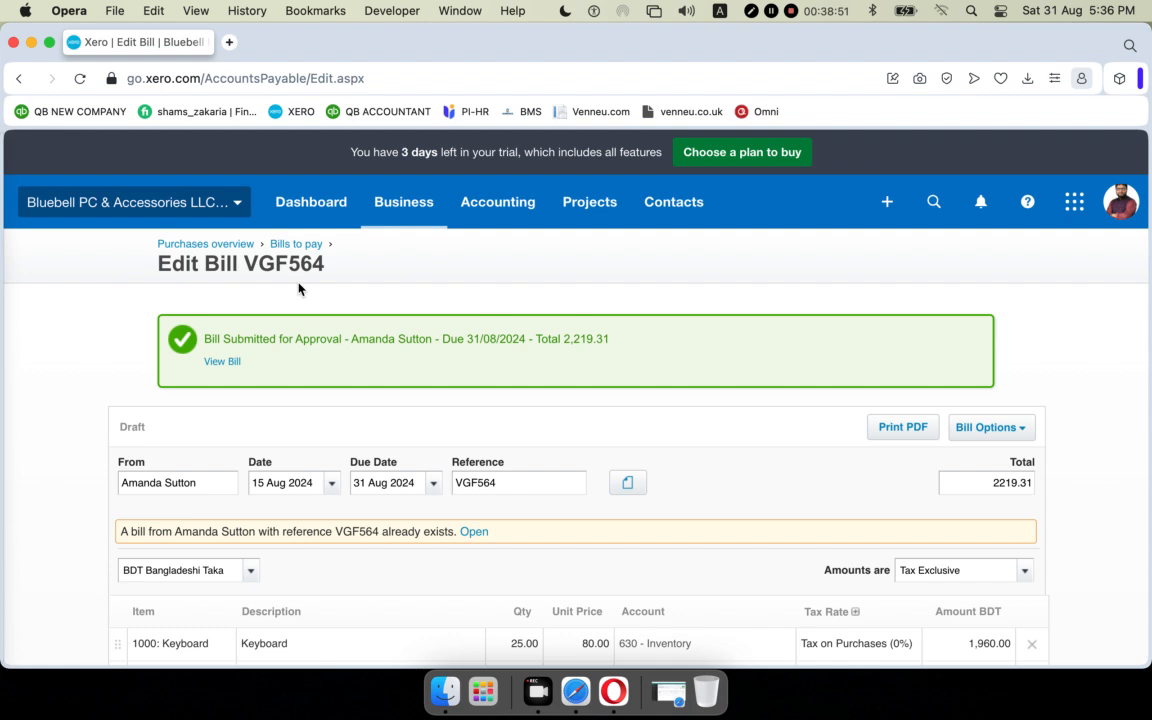
{"action": "scroll", "coordinate": [330, 289], "scroll_direction": "down", "scroll_amount": 5}
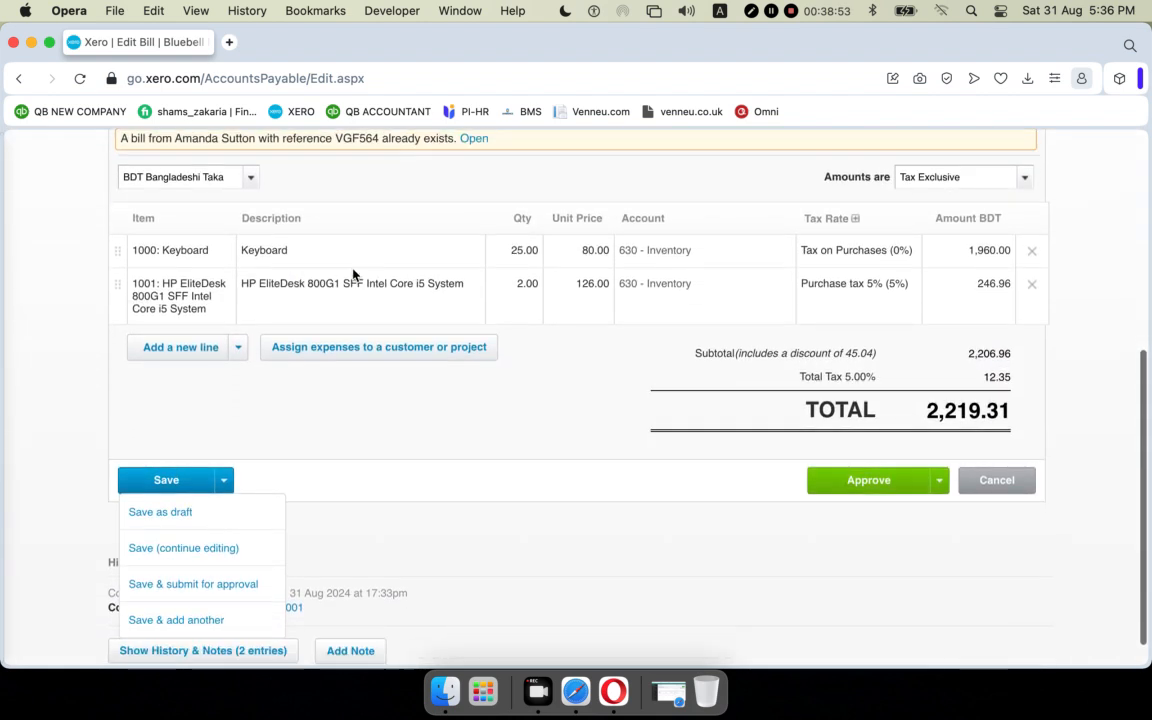
{"action": "left_click", "coordinate": [868, 482]}
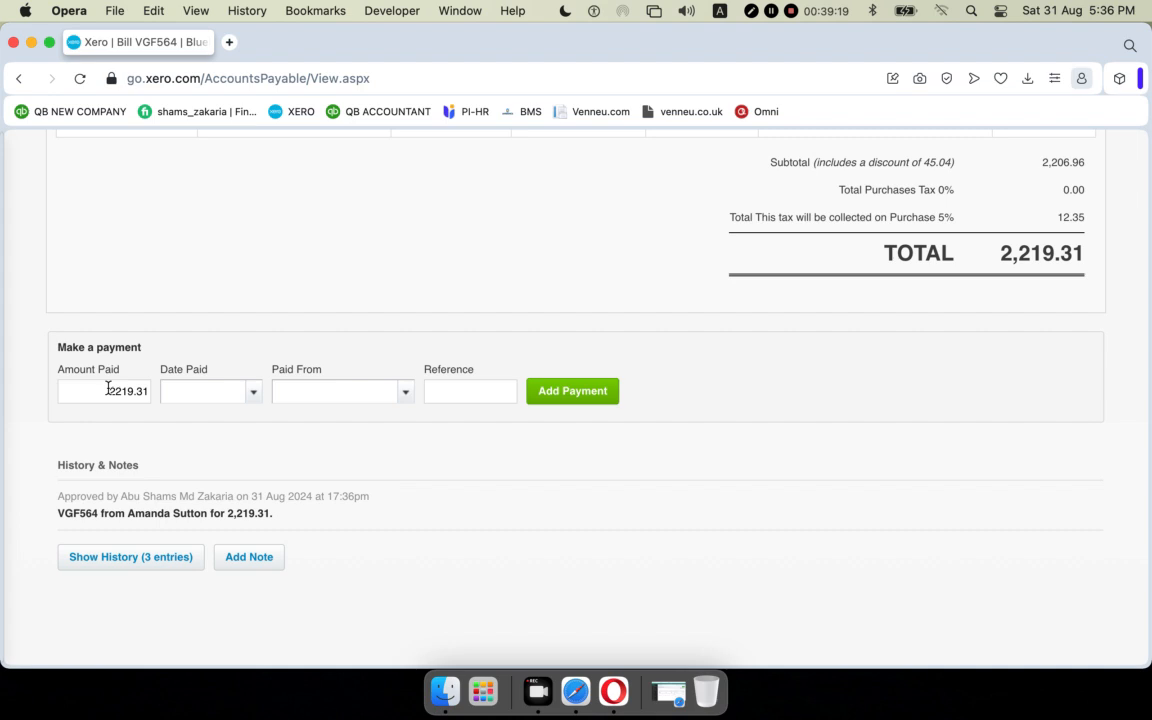
Record full payment of the approved bill, dated 31 Aug 2024, from 101 - RBS Bank – Checking with reference VGFRY
{"action": "left_click_drag", "start_coordinate": [108, 388], "coordinate": [149, 387]}
{"action": "left_click", "coordinate": [505, 479]}
{"action": "left_click", "coordinate": [250, 396]}
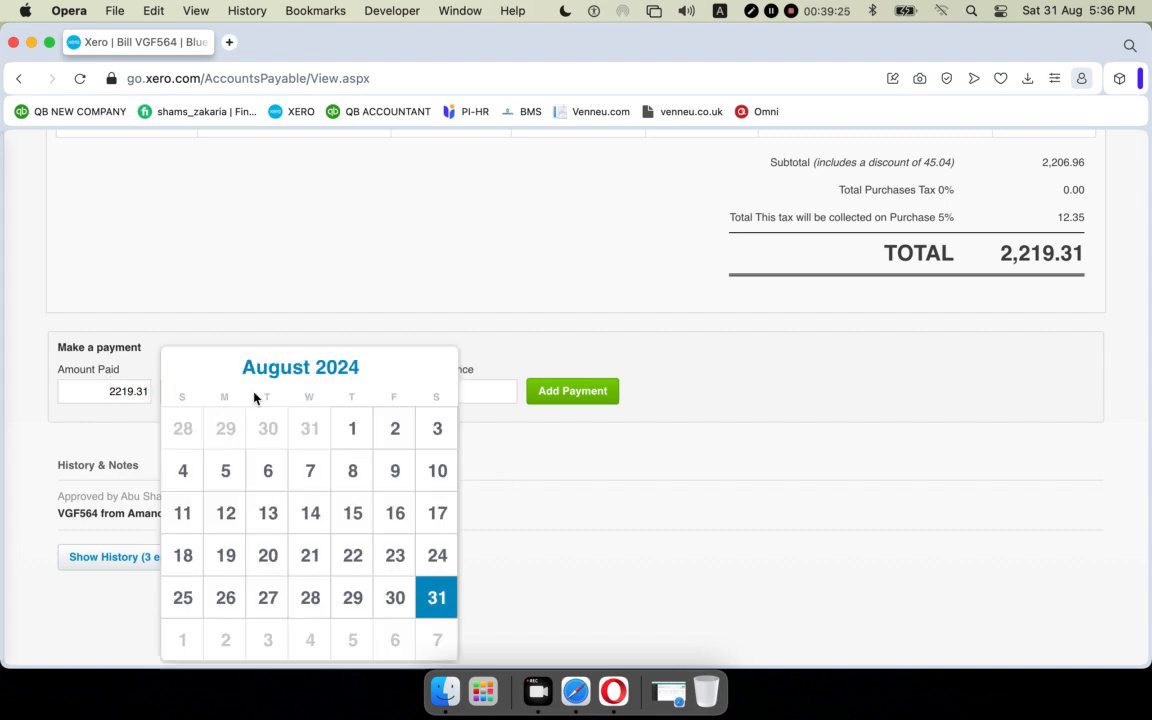
{"action": "left_click", "coordinate": [437, 597]}
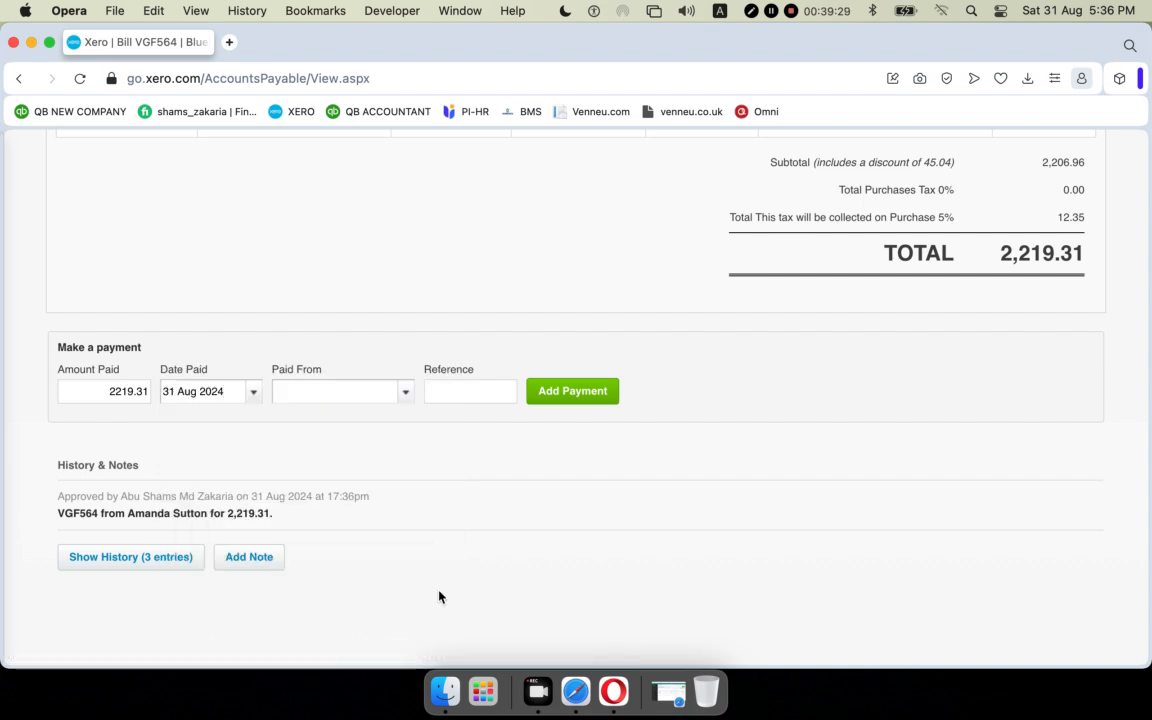
{"action": "left_click", "coordinate": [408, 395]}
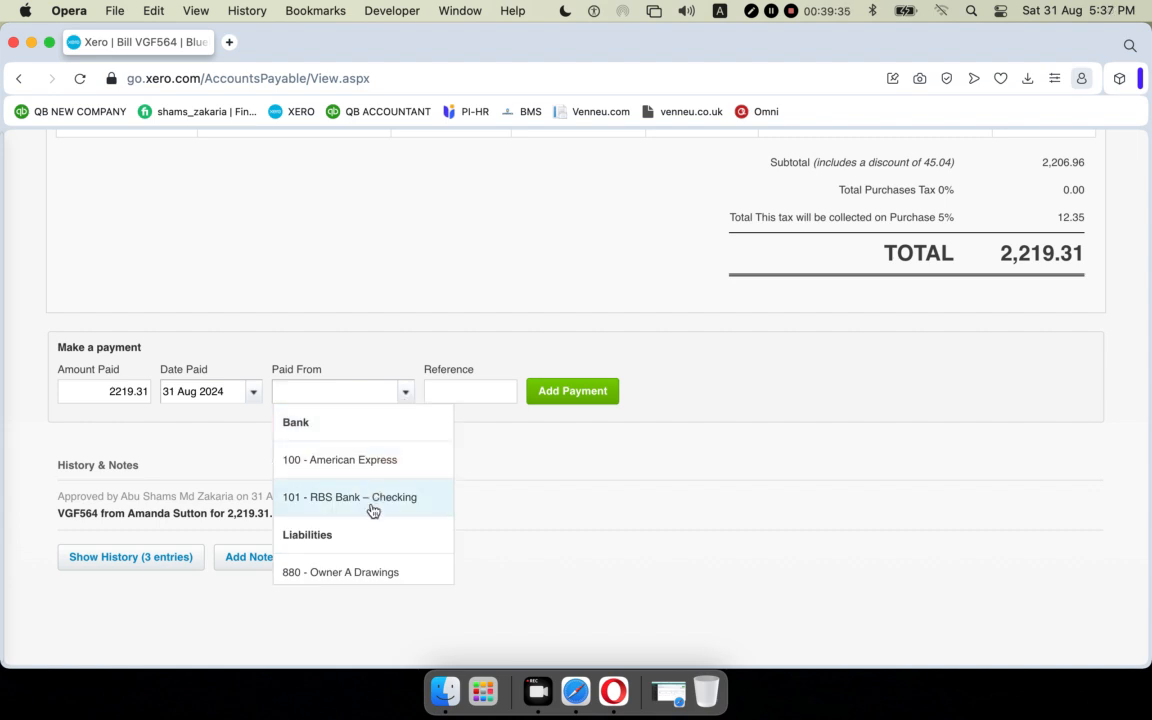
{"action": "scroll", "coordinate": [372, 466], "scroll_direction": "down", "scroll_amount": 3}
{"action": "scroll", "coordinate": [372, 466], "scroll_direction": "up", "scroll_amount": 3}
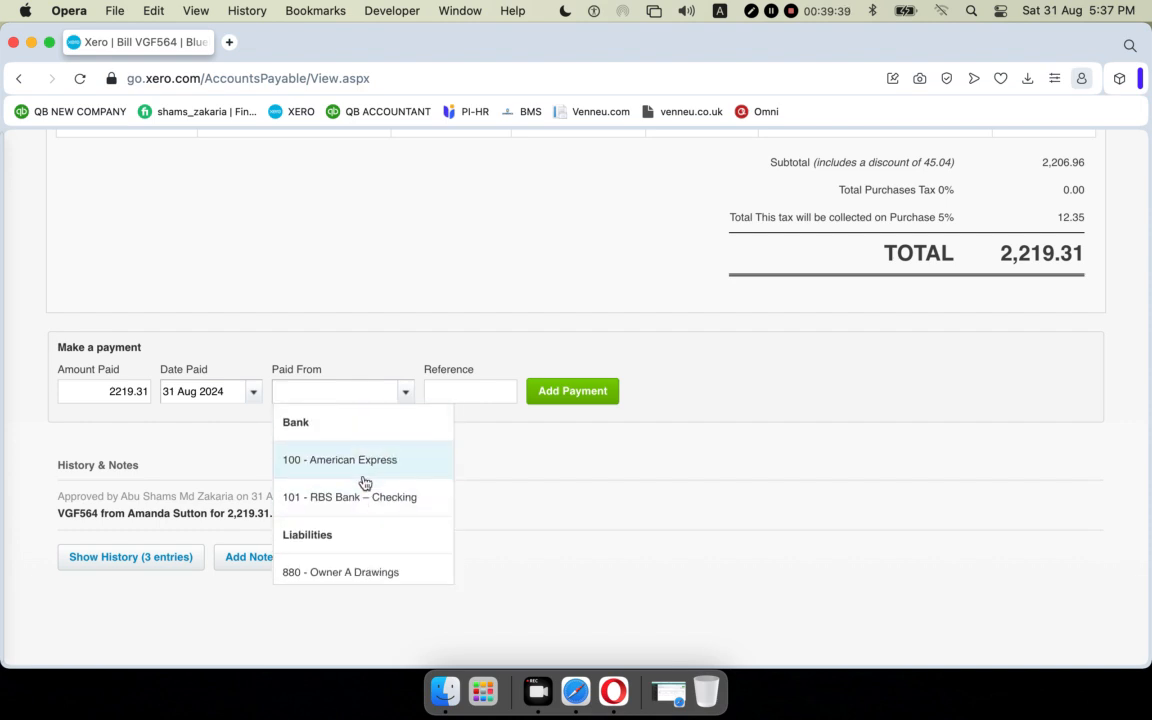
{"action": "left_click", "coordinate": [360, 493]}
{"action": "left_click", "coordinate": [469, 391]}
{"action": "type", "text": "VGFRY"}
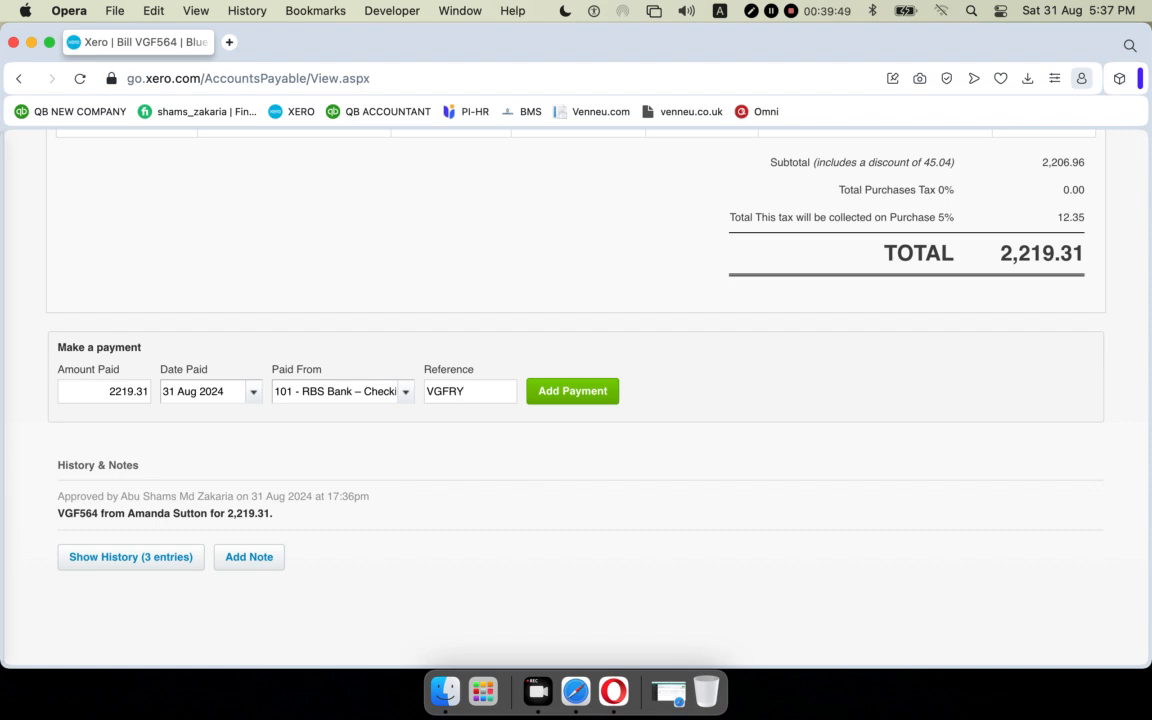
{"action": "left_click", "coordinate": [570, 390]}
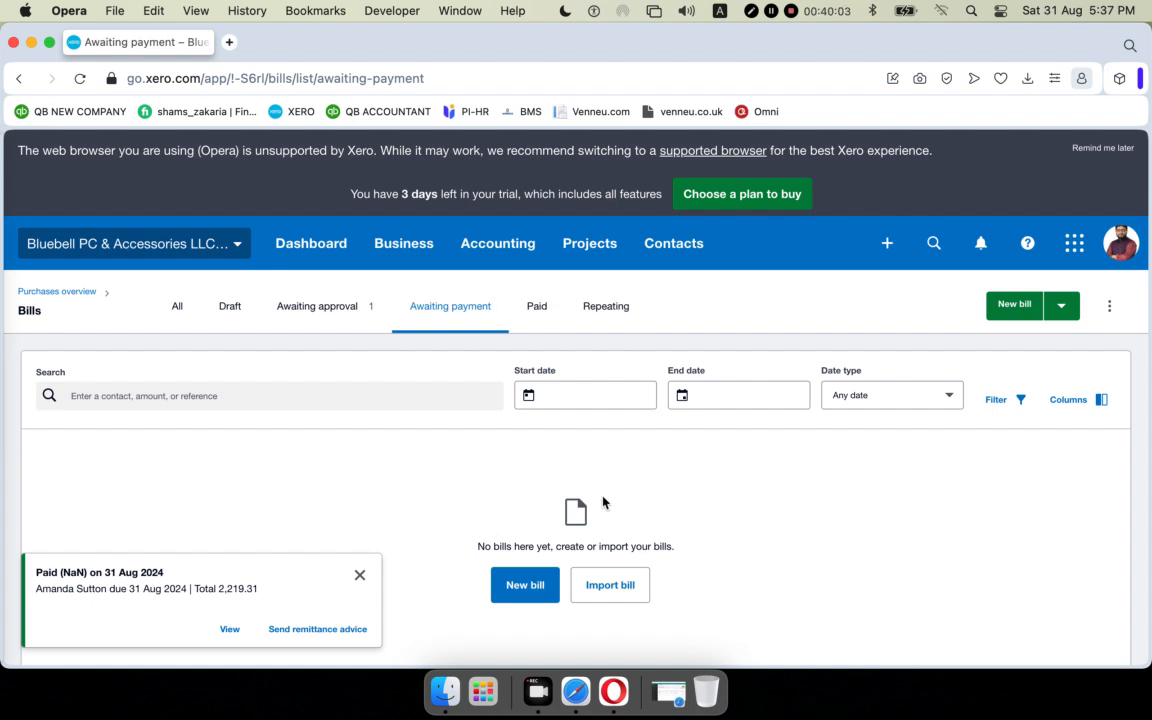
Delete the duplicate bill VGF564 dated 31 Aug 2024 from the bills awaiting approval
{"action": "scroll", "coordinate": [606, 510], "scroll_direction": "down", "scroll_amount": 2}
{"action": "scroll", "coordinate": [606, 510], "scroll_direction": "up", "scroll_amount": 2}
{"action": "scroll", "coordinate": [606, 510], "scroll_direction": "down", "scroll_amount": 2}
{"action": "scroll", "coordinate": [606, 510], "scroll_direction": "up", "scroll_amount": 1}
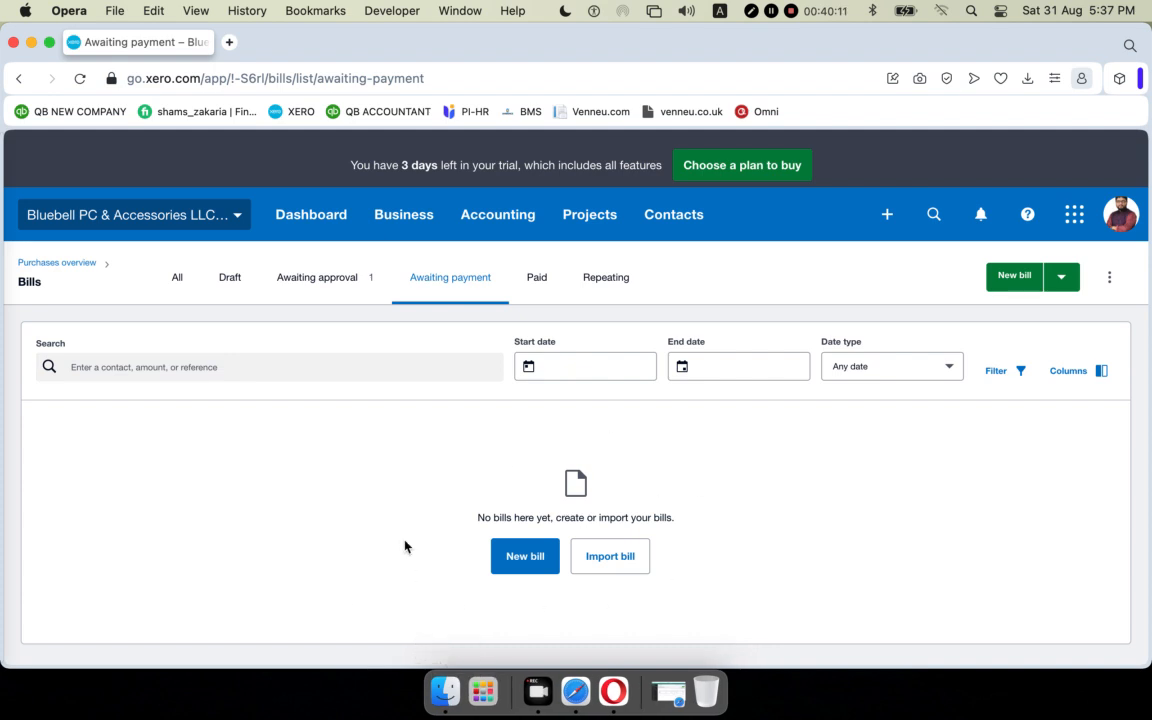
{"action": "left_click", "coordinate": [332, 268]}
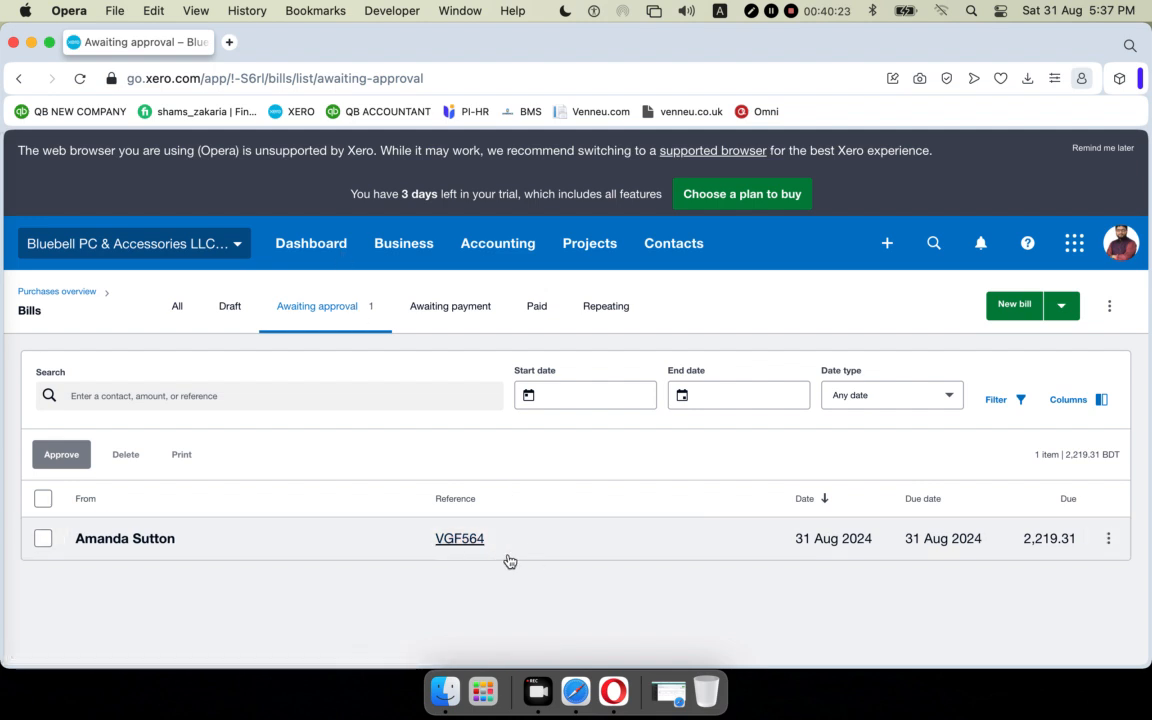
{"action": "left_click", "coordinate": [43, 538]}
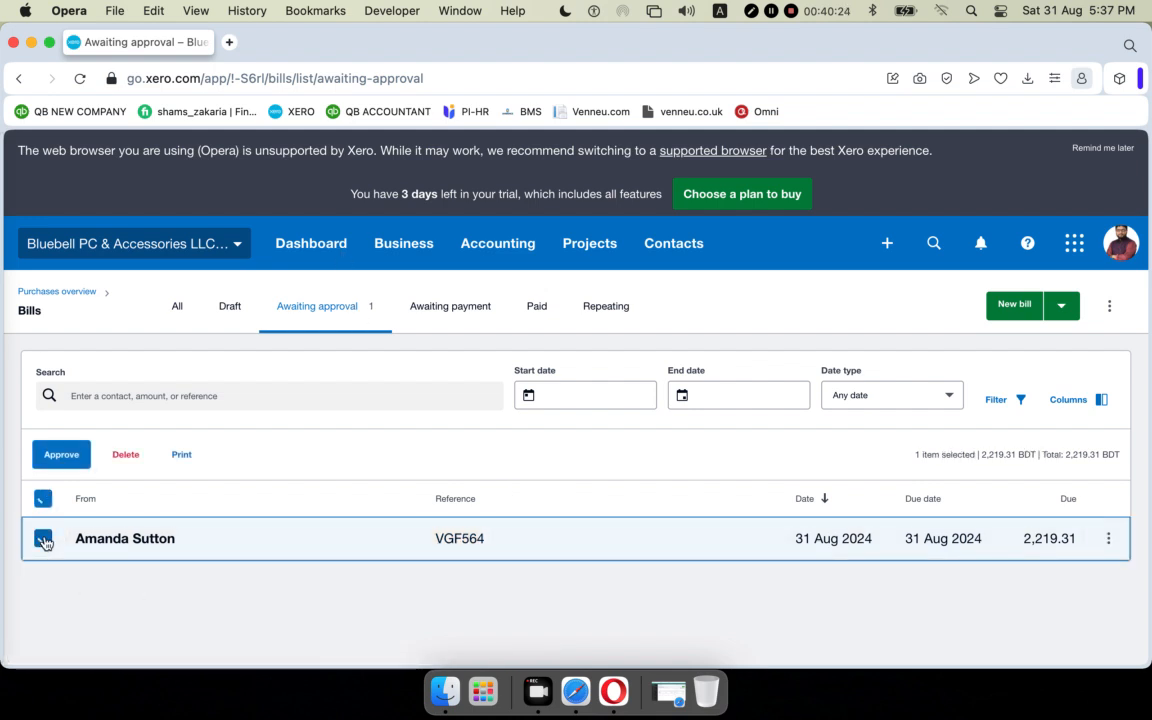
{"action": "left_click", "coordinate": [121, 455]}
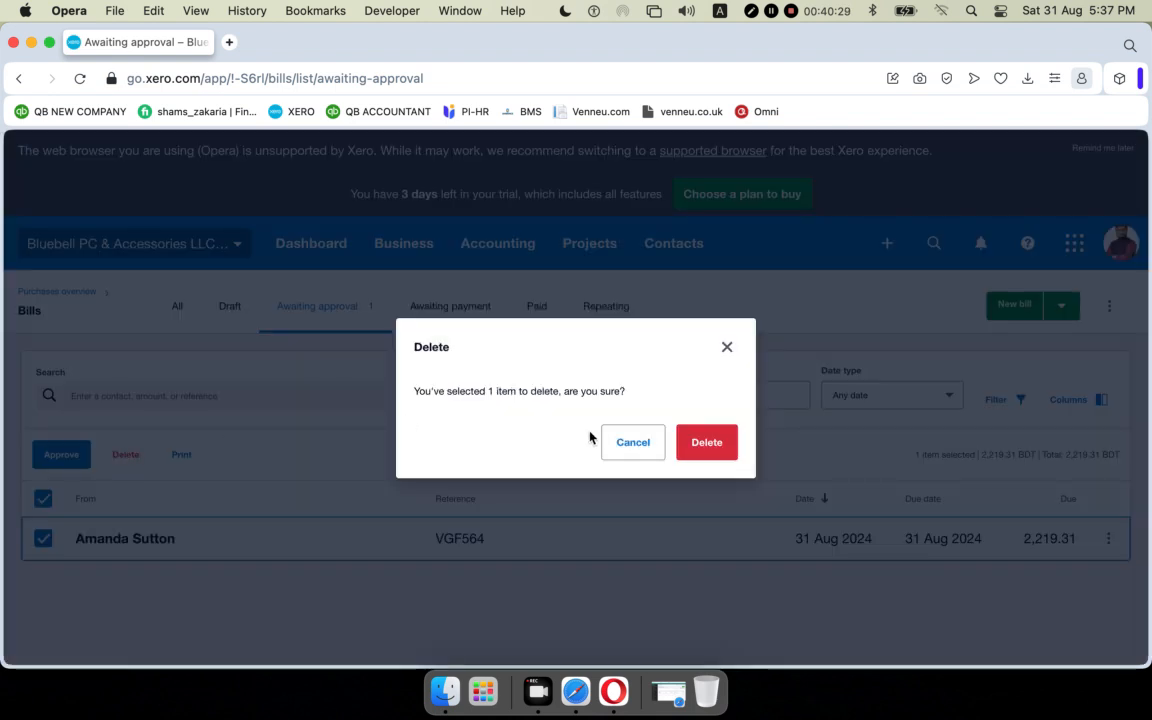
{"action": "left_click", "coordinate": [645, 446]}
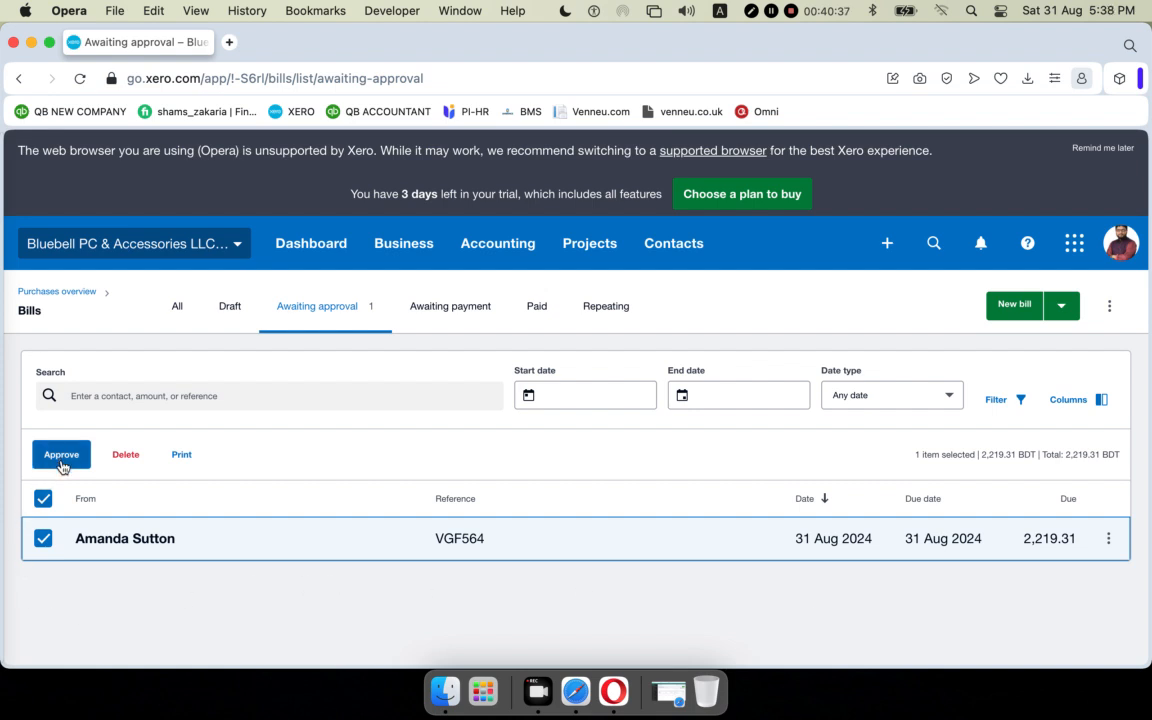
{"action": "left_click", "coordinate": [125, 455]}
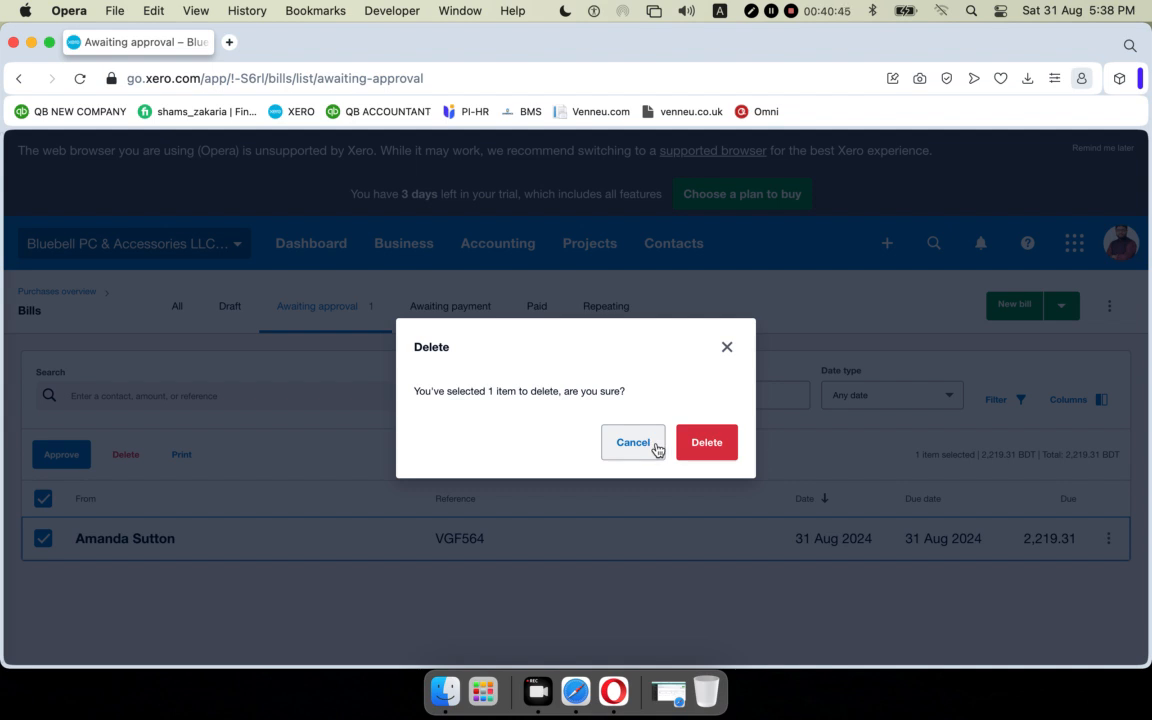
{"action": "left_click", "coordinate": [695, 452]}
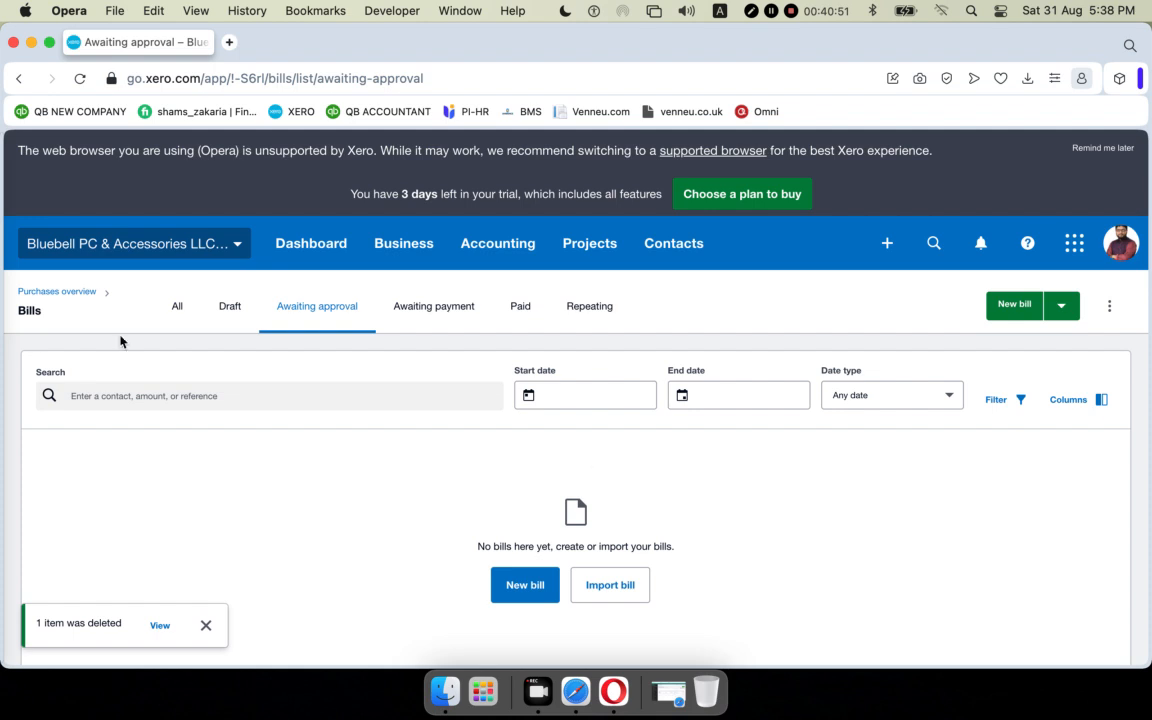
Open the purchases overview and examine the bill statuses, the upcoming bills chart and the purchase order statuses
{"action": "left_click", "coordinate": [55, 292]}
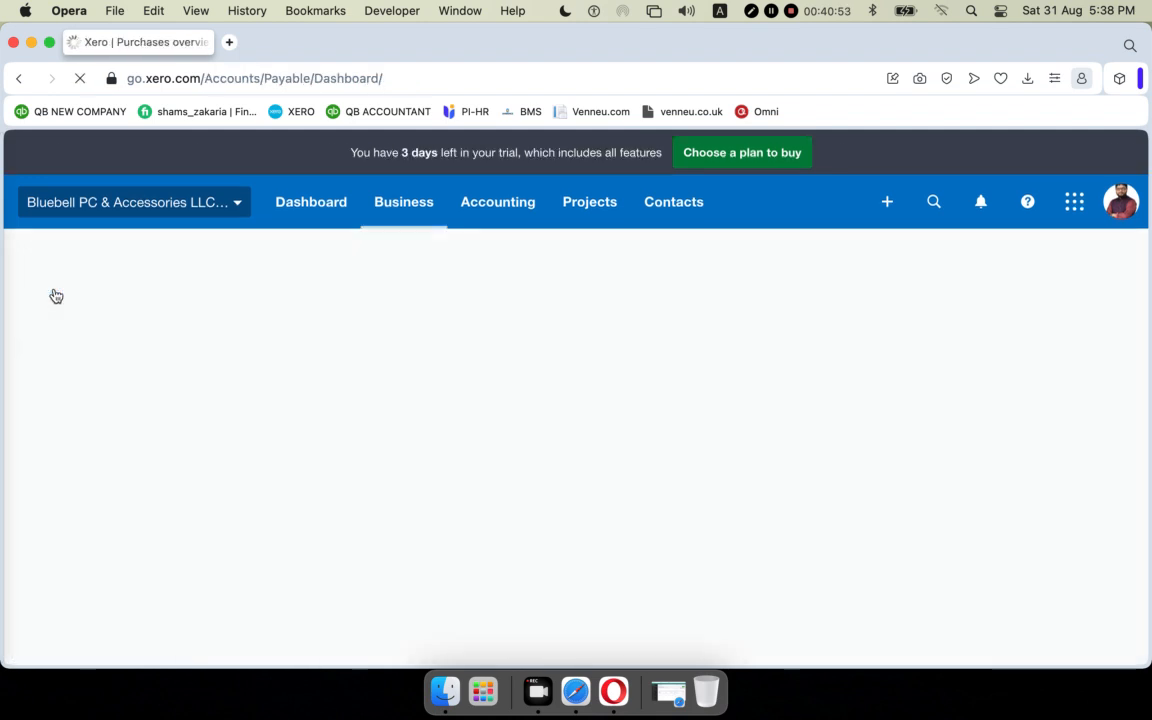
{"action": "scroll", "coordinate": [492, 495], "scroll_direction": "down", "scroll_amount": 2}
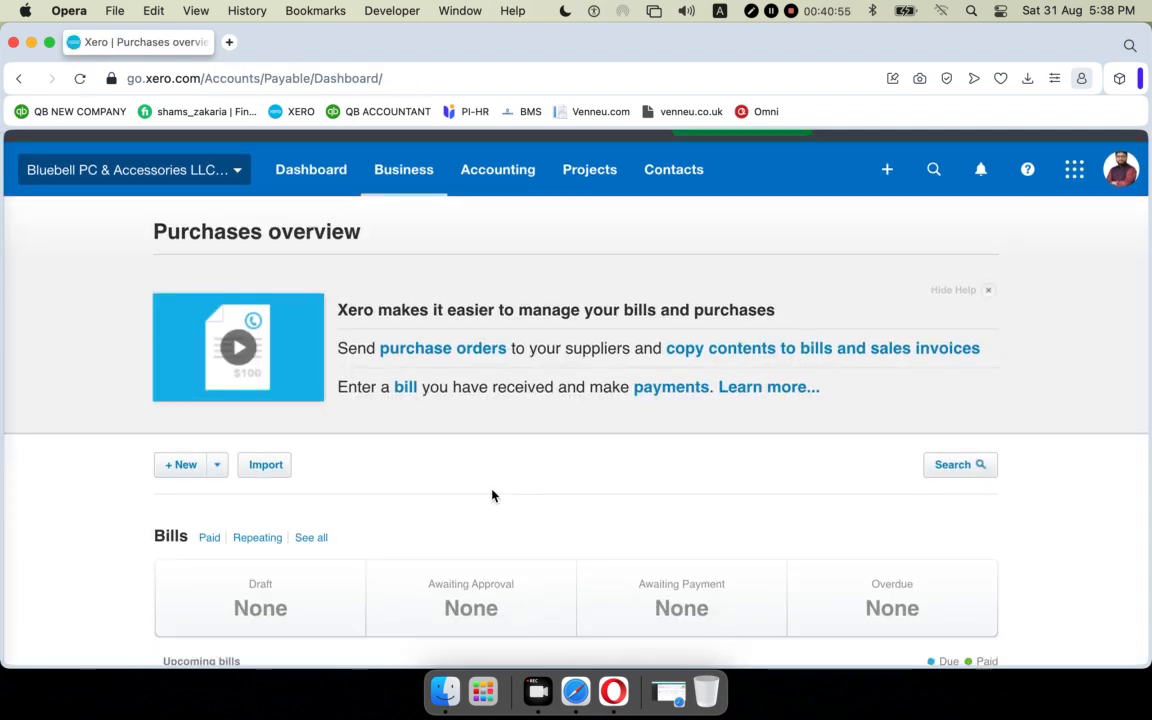
{"action": "scroll", "coordinate": [492, 495], "scroll_direction": "down", "scroll_amount": 5}
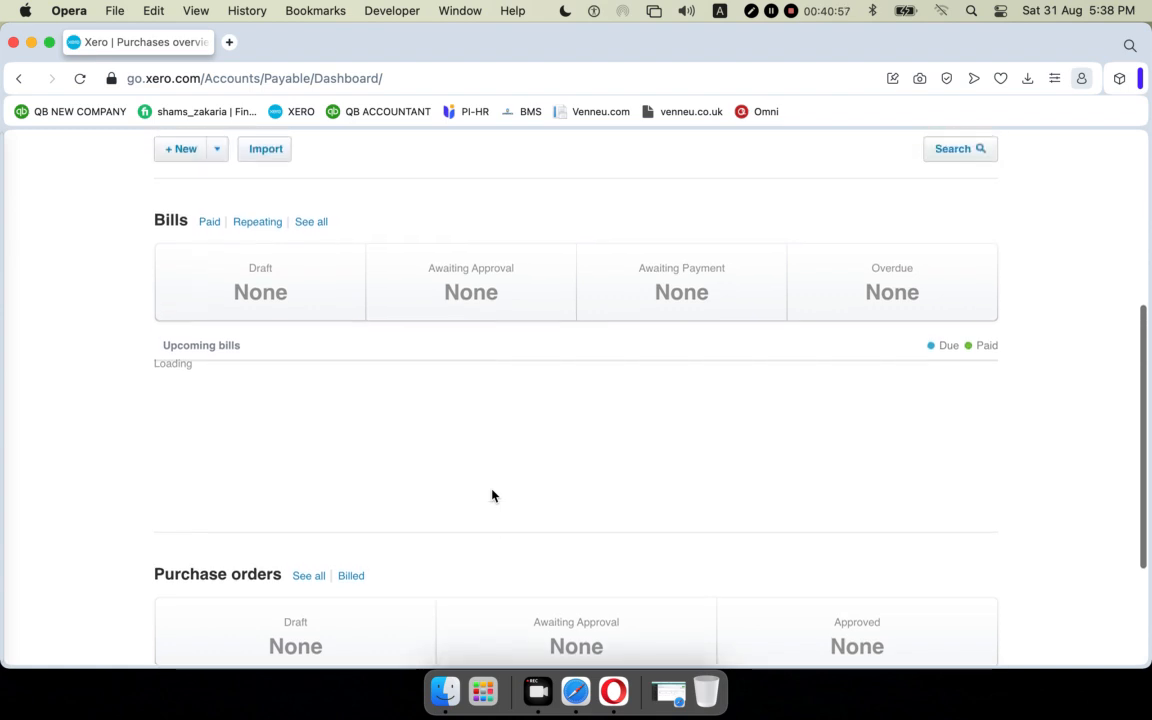
{"action": "scroll", "coordinate": [492, 495], "scroll_direction": "up", "scroll_amount": 1}
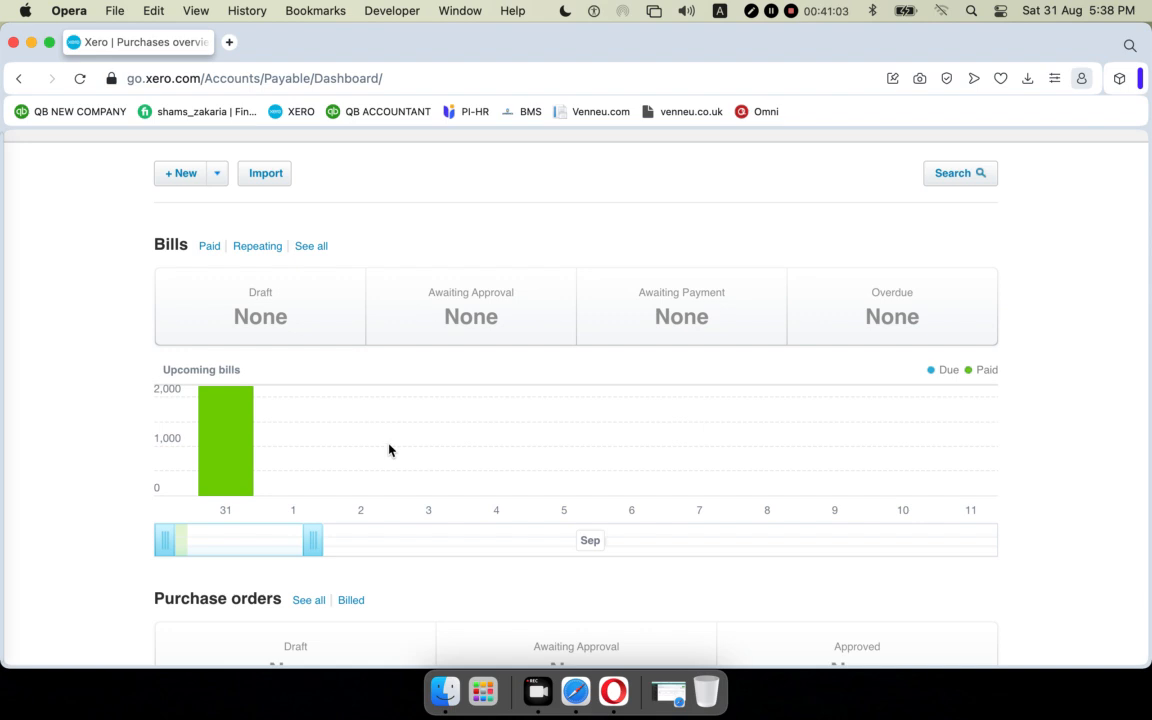
{"action": "scroll", "coordinate": [389, 450], "scroll_direction": "down", "scroll_amount": 5}
{"action": "scroll", "coordinate": [389, 450], "scroll_direction": "up", "scroll_amount": 4}
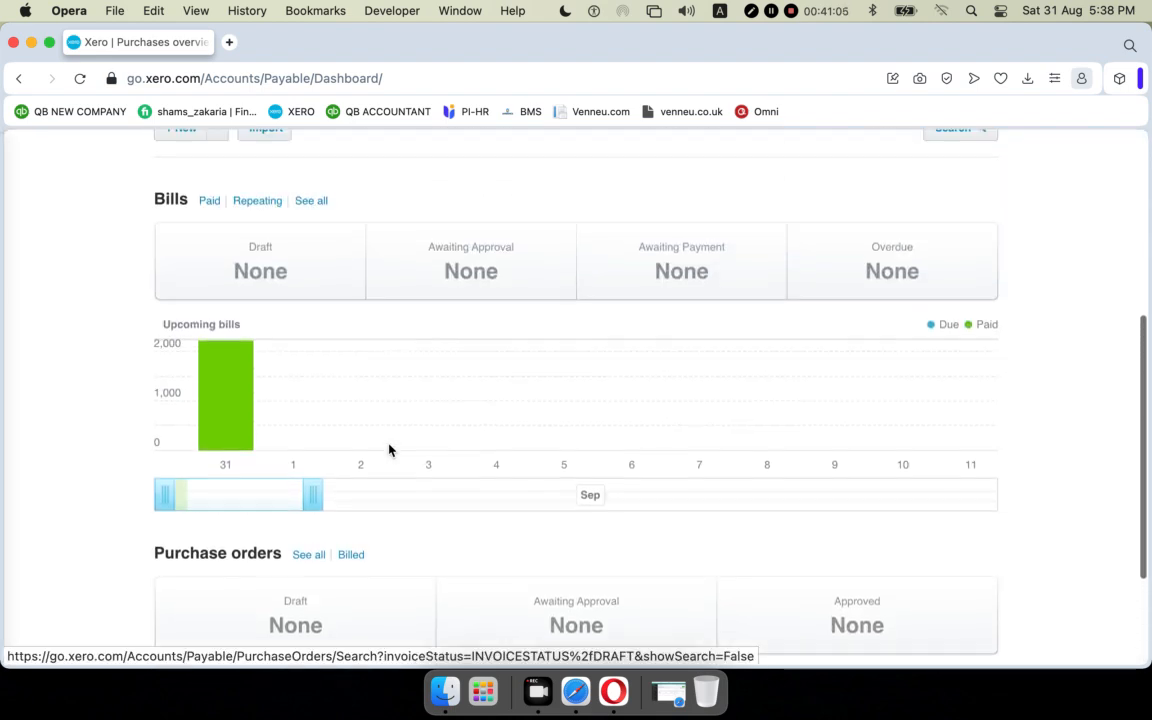
{"action": "scroll", "coordinate": [389, 450], "scroll_direction": "up", "scroll_amount": 6}
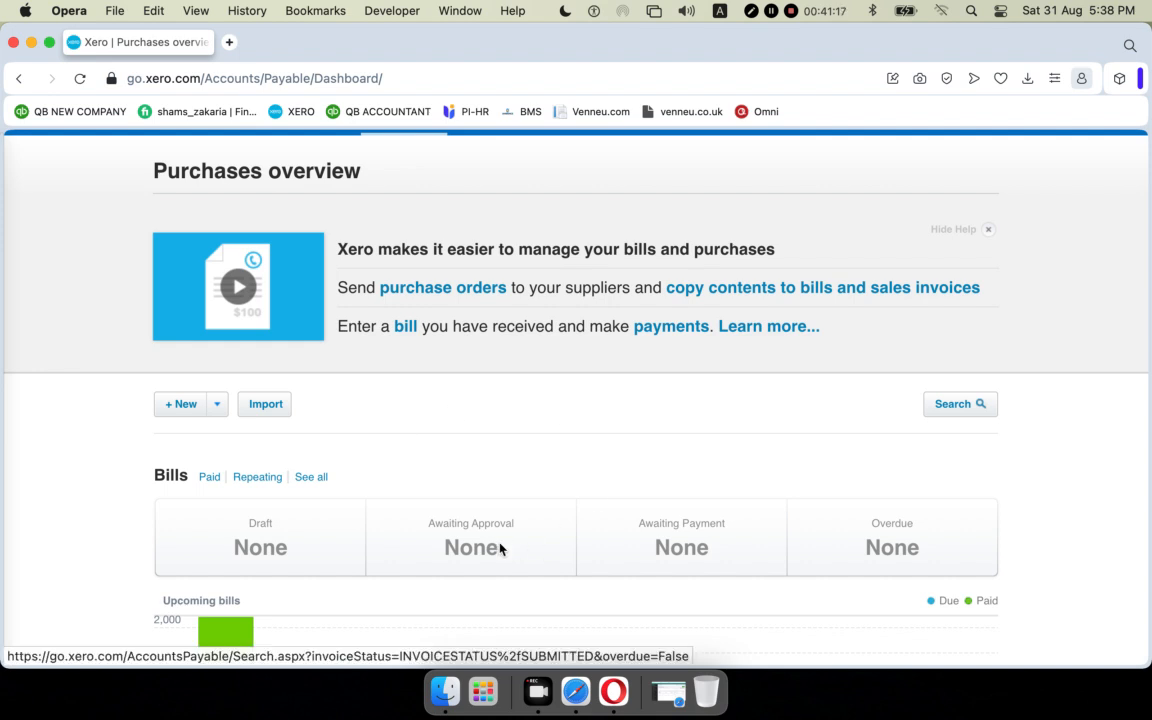
{"action": "scroll", "coordinate": [465, 434], "scroll_direction": "up", "scroll_amount": 2}
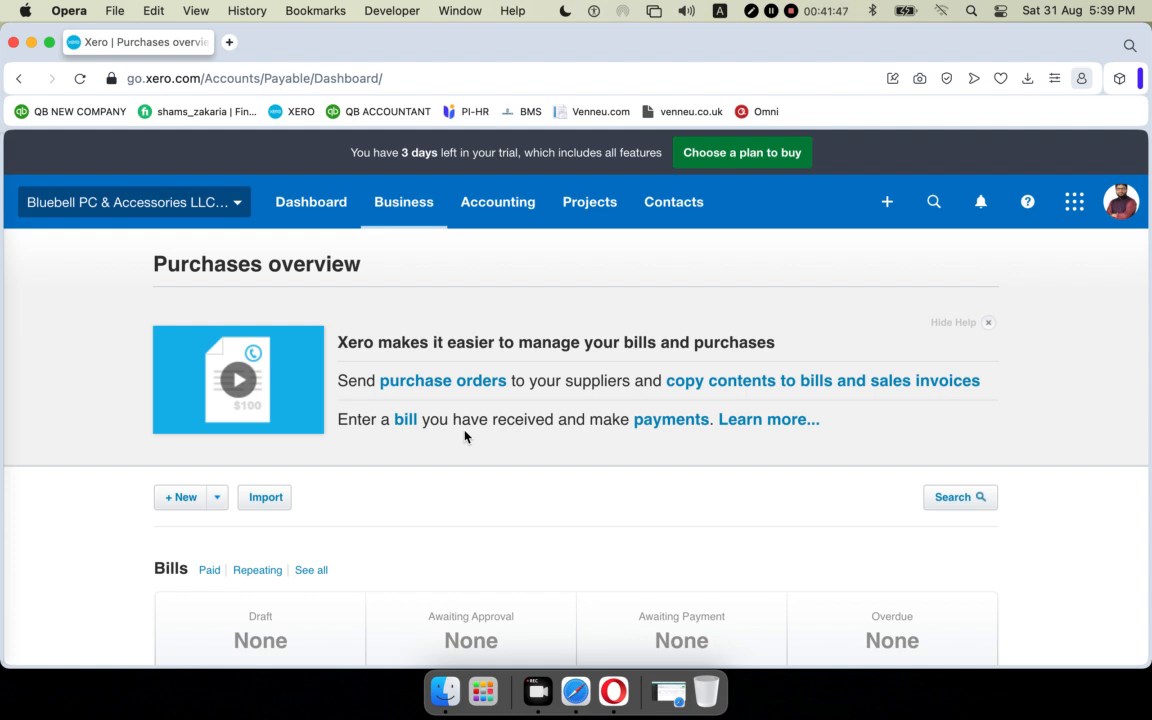
{"action": "left_click", "coordinate": [393, 202]}
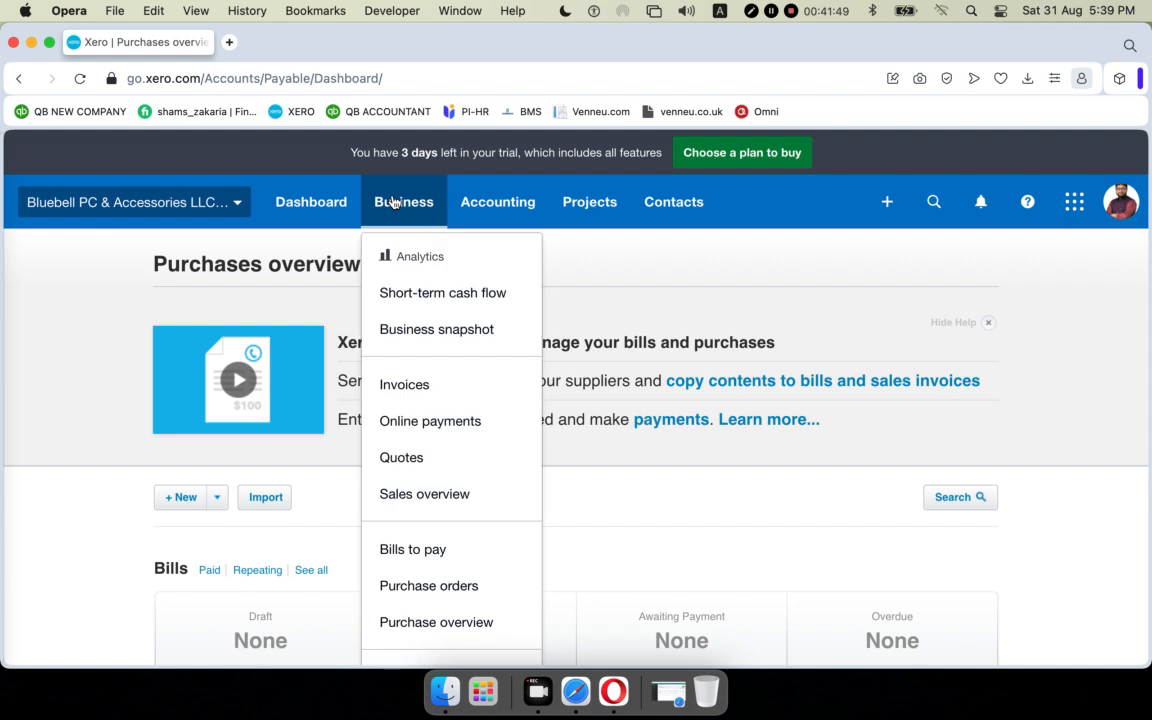
{"action": "scroll", "coordinate": [442, 355], "scroll_direction": "down", "scroll_amount": 3}
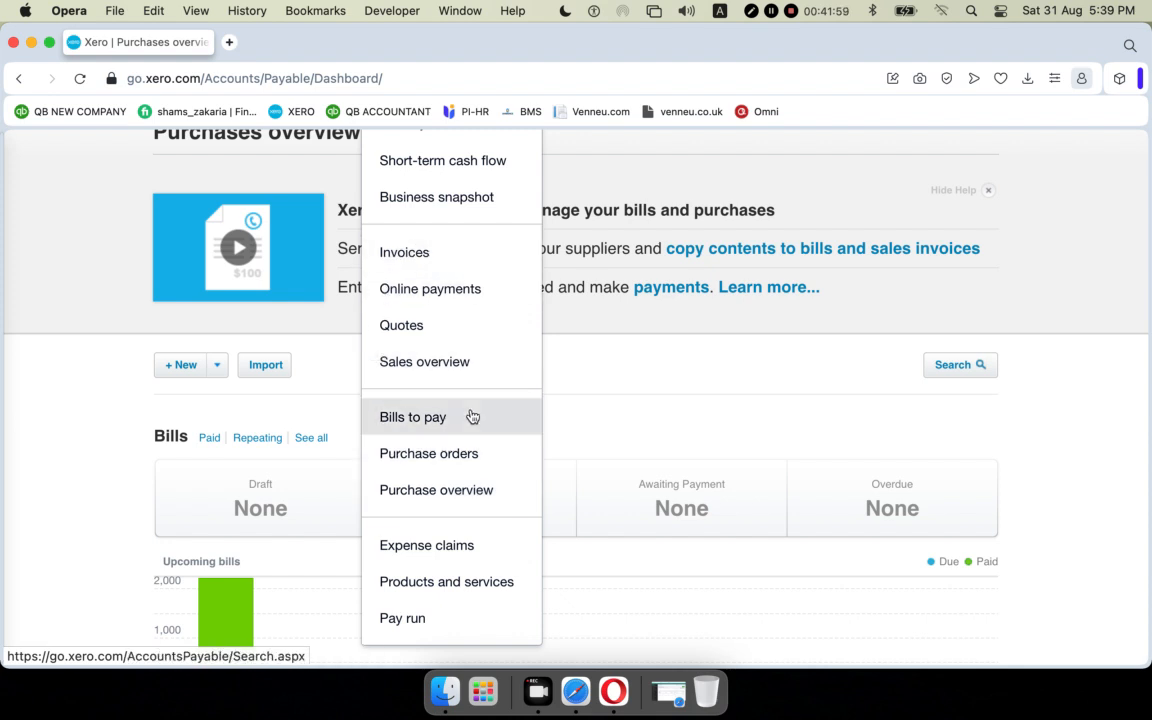
{"action": "scroll", "coordinate": [458, 476], "scroll_direction": "down", "scroll_amount": 5}
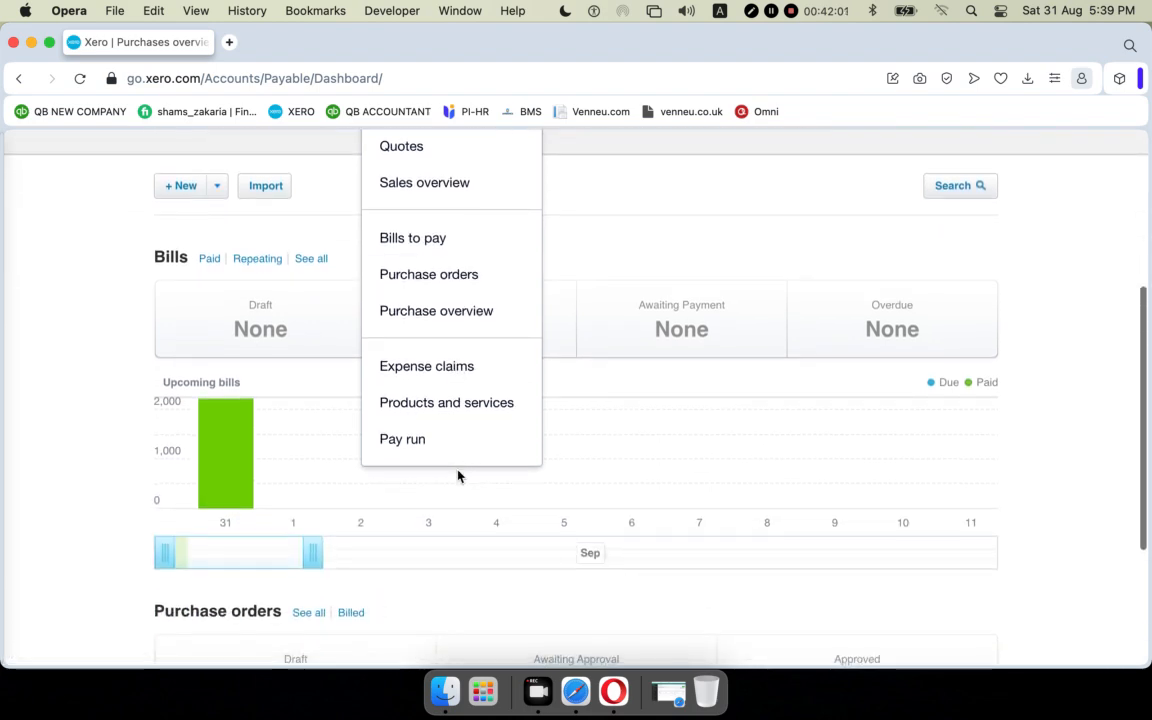
{"action": "scroll", "coordinate": [459, 475], "scroll_direction": "up", "scroll_amount": 2}
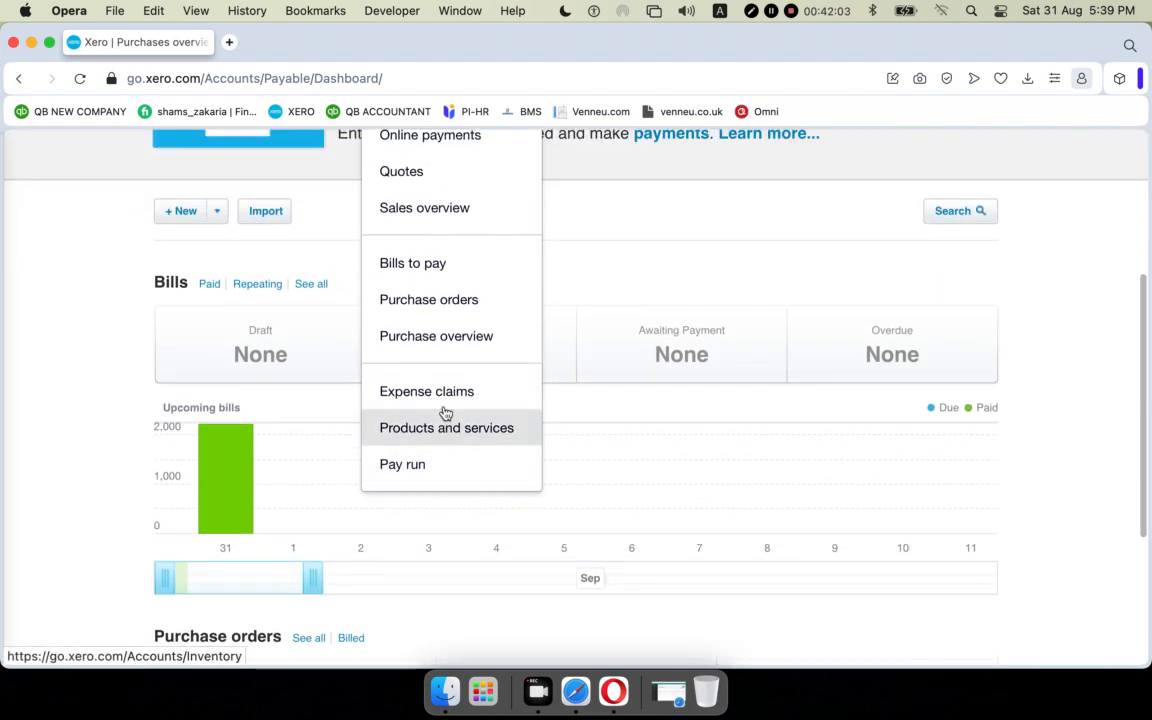
{"action": "scroll", "coordinate": [443, 412], "scroll_direction": "up", "scroll_amount": 4}
{"action": "scroll", "coordinate": [443, 412], "scroll_direction": "up", "scroll_amount": 1}
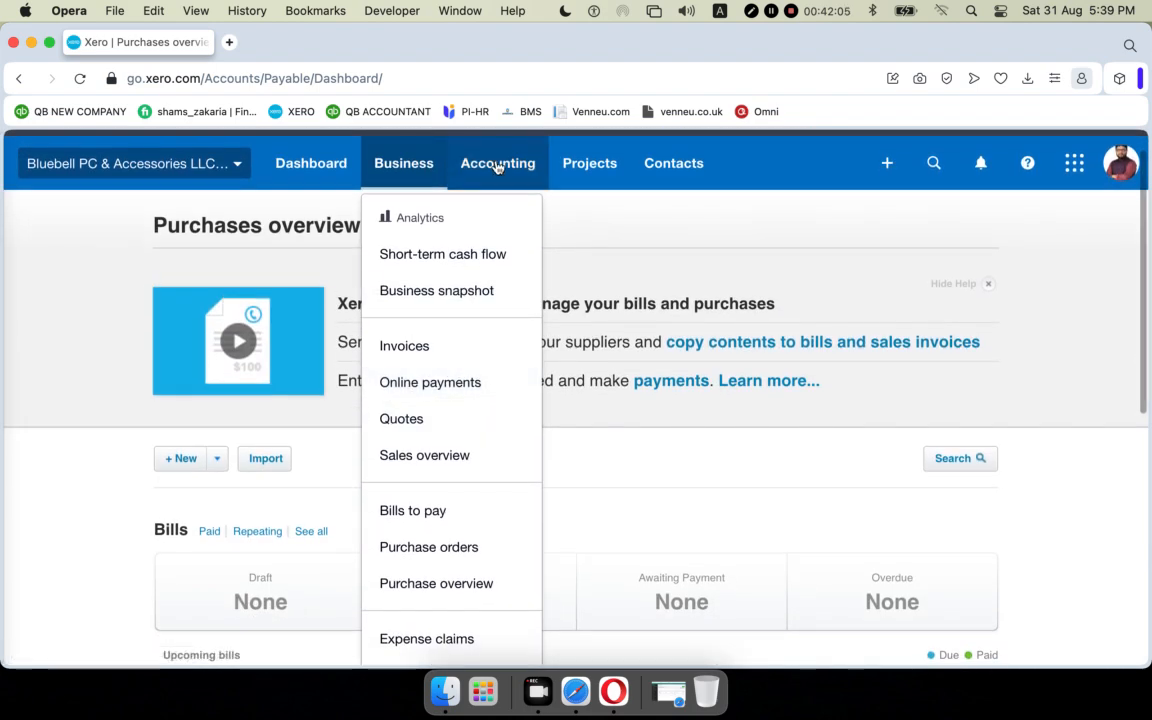
Look through the accounting options and open the list of posted manual journals
{"action": "left_click", "coordinate": [497, 165]}
{"action": "scroll", "coordinate": [517, 337], "scroll_direction": "down", "scroll_amount": 2}
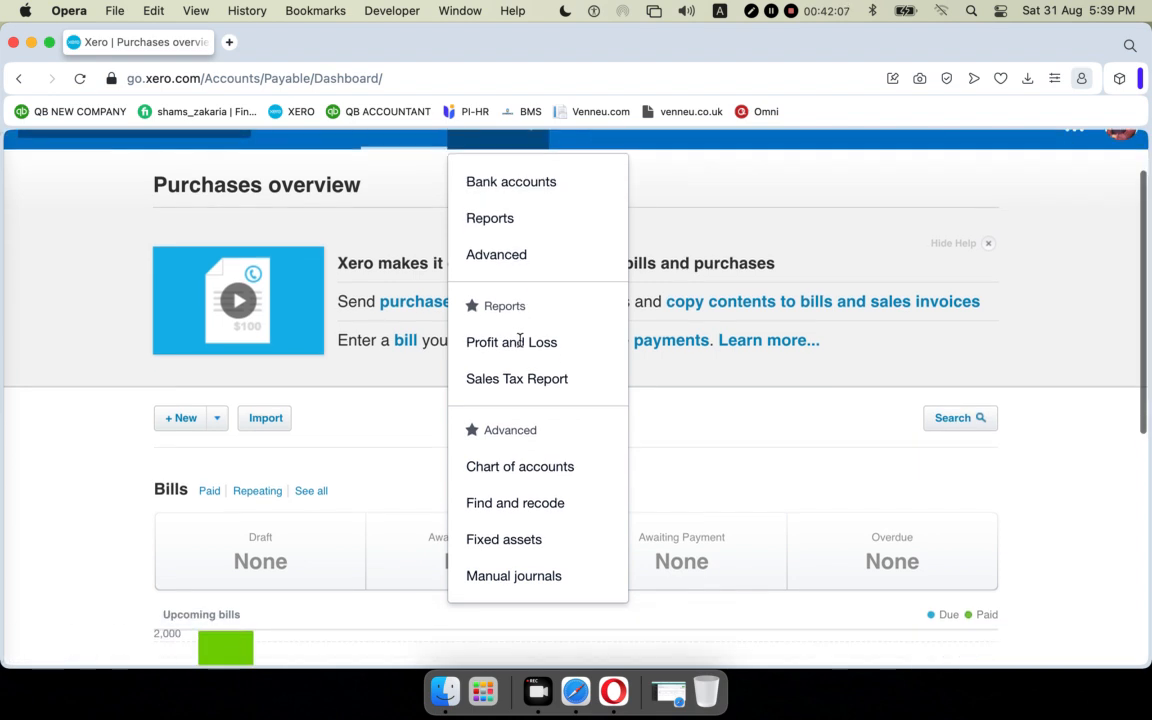
{"action": "scroll", "coordinate": [520, 346], "scroll_direction": "down", "scroll_amount": 2}
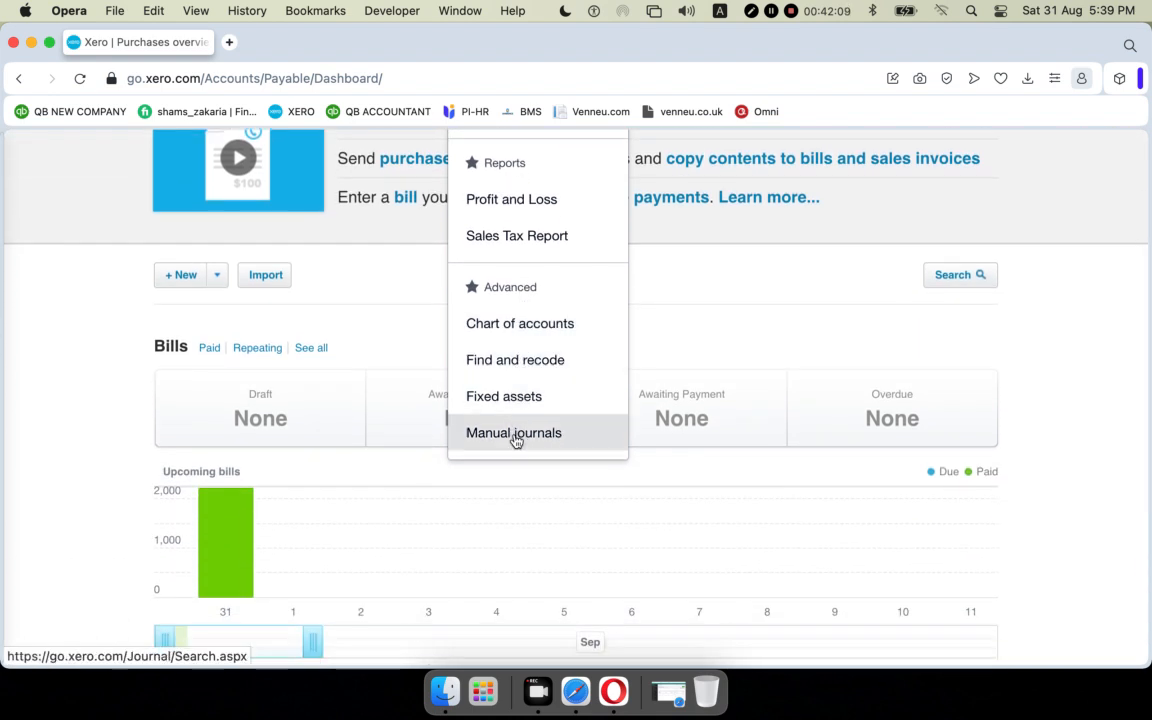
{"action": "scroll", "coordinate": [516, 441], "scroll_direction": "up", "scroll_amount": 1}
{"action": "scroll", "coordinate": [516, 441], "scroll_direction": "up", "scroll_amount": 4}
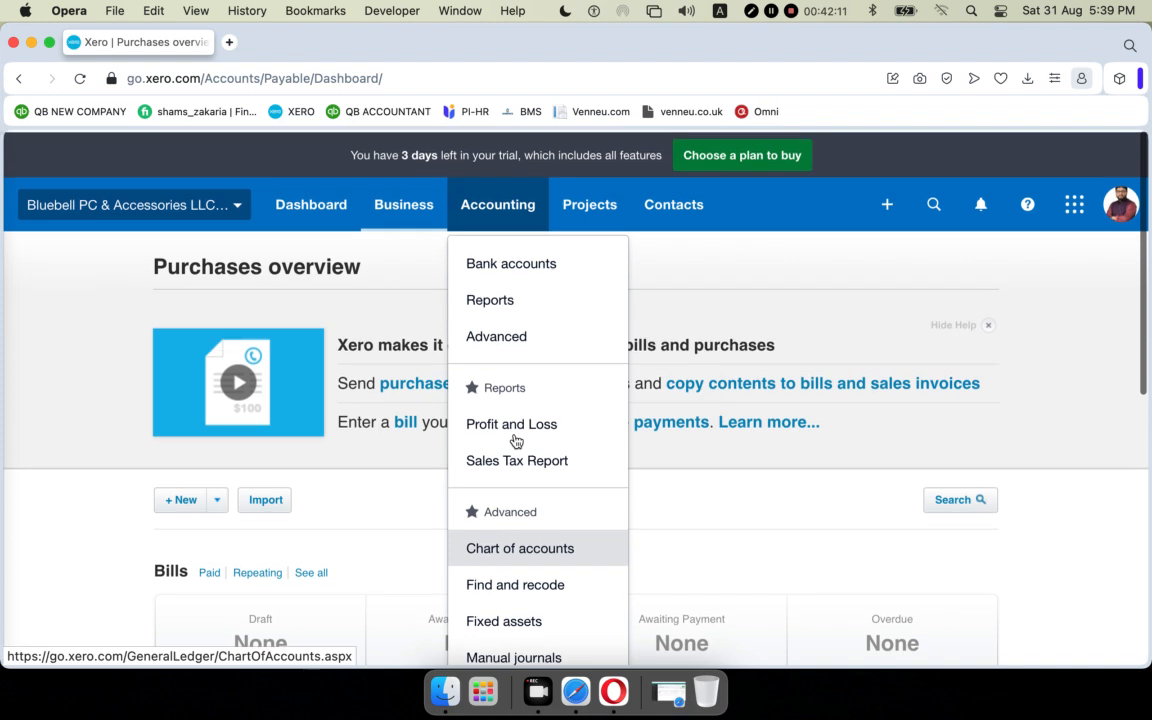
{"action": "scroll", "coordinate": [516, 441], "scroll_direction": "down", "scroll_amount": 5}
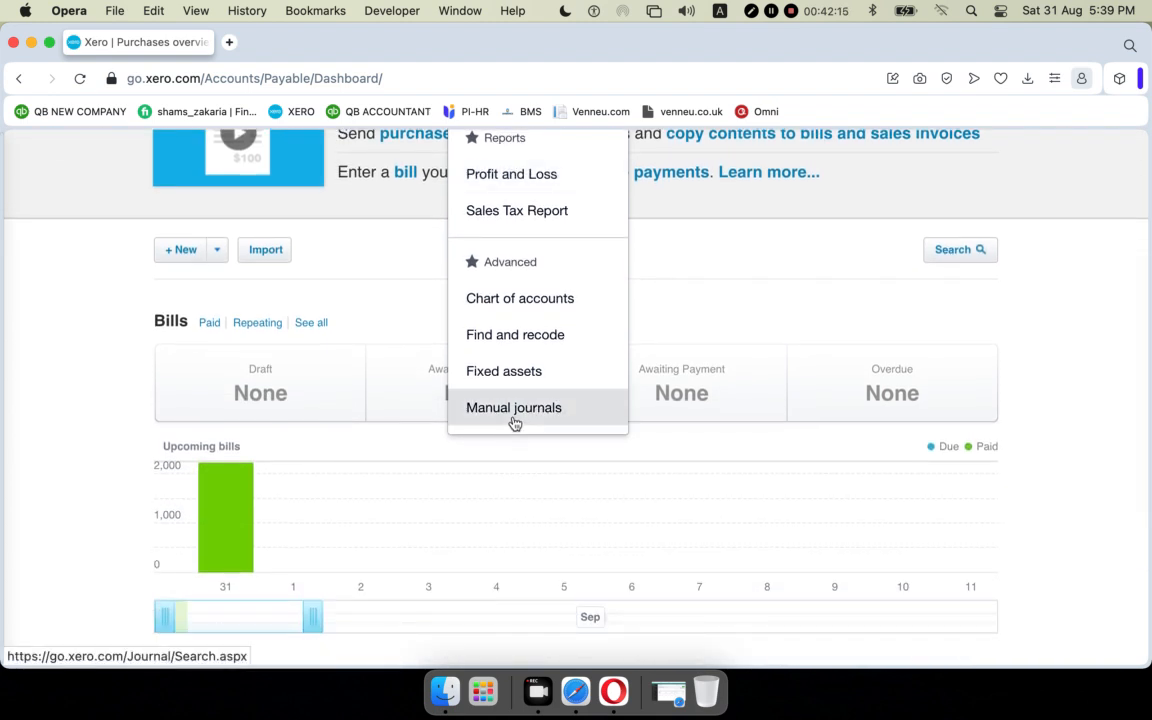
{"action": "left_click", "coordinate": [514, 418]}
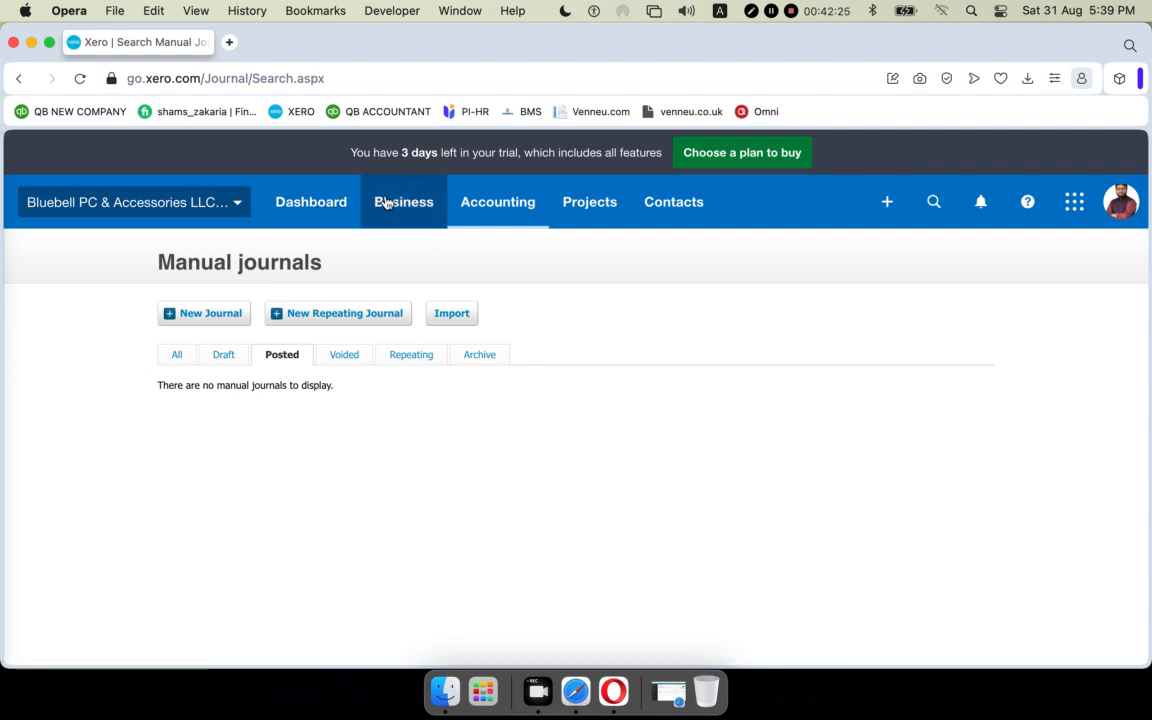
Open the chart of accounts from the advanced accounting settings and review the accounts and their year-to-date balances
{"action": "left_click", "coordinate": [509, 204]}
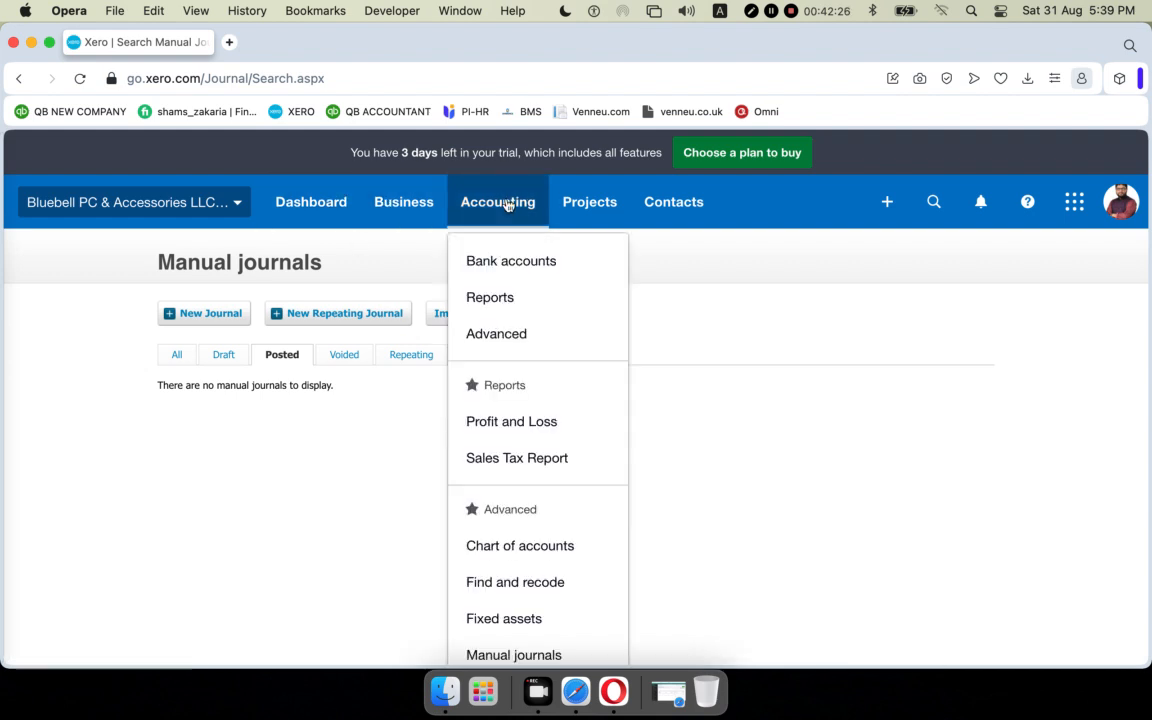
{"action": "left_click", "coordinate": [507, 334]}
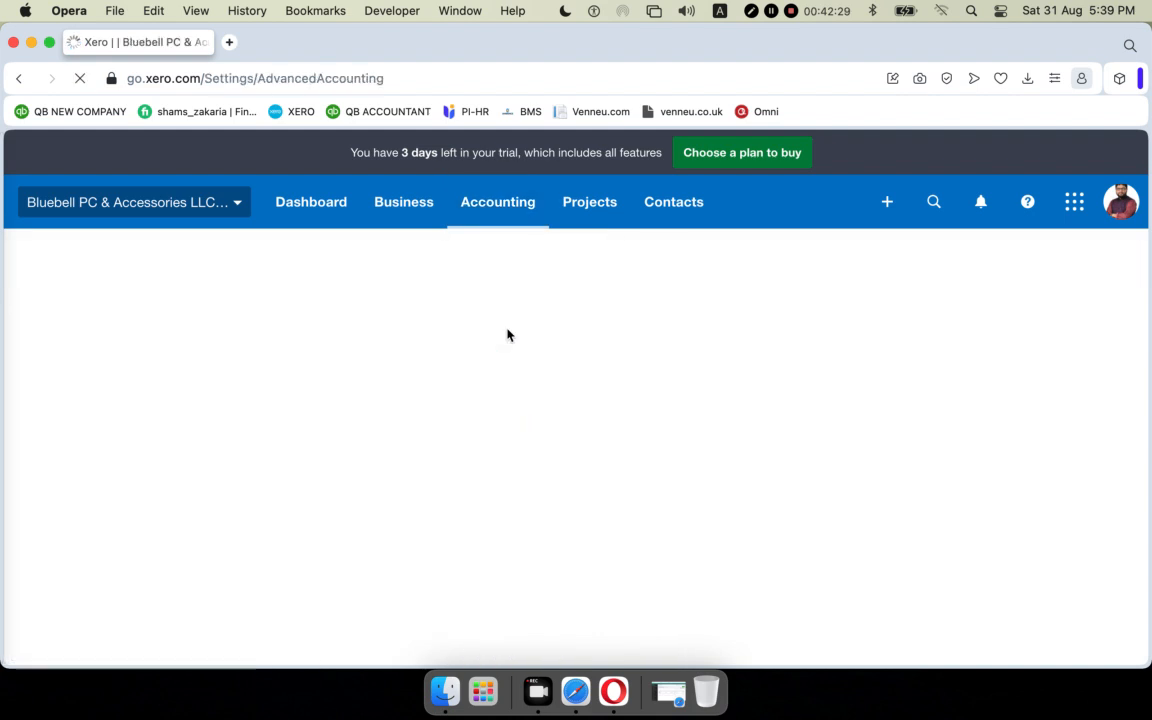
{"action": "left_click", "coordinate": [663, 416]}
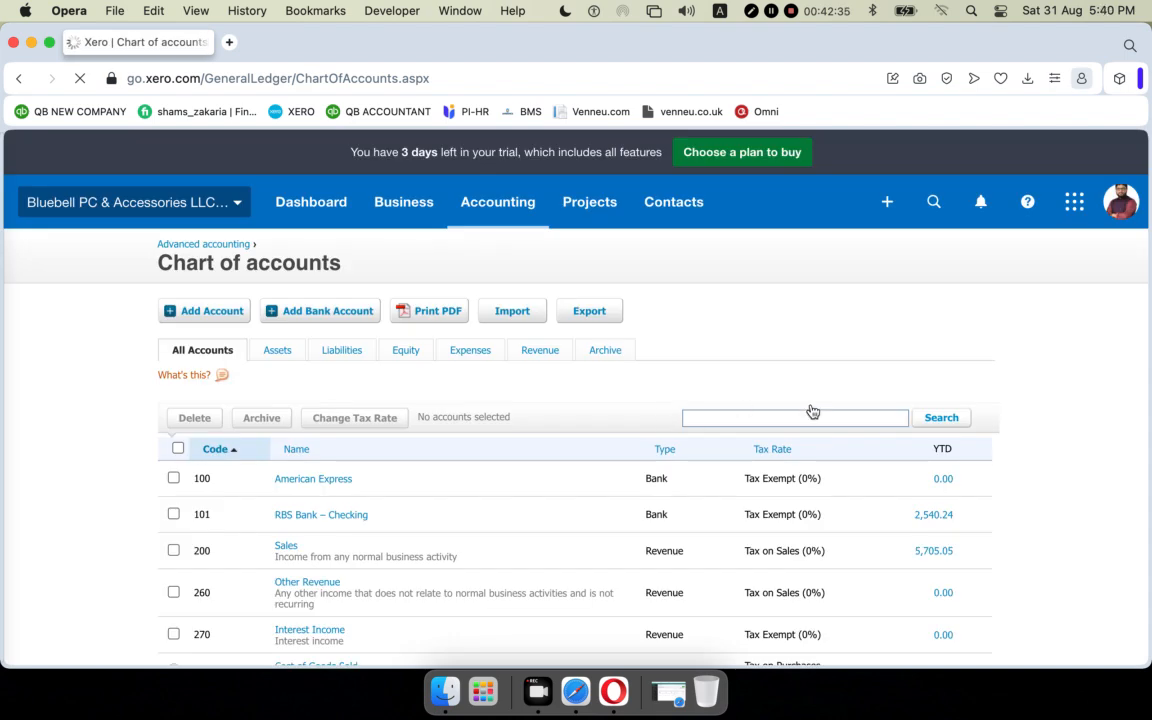
{"action": "scroll", "coordinate": [846, 470], "scroll_direction": "down", "scroll_amount": 3}
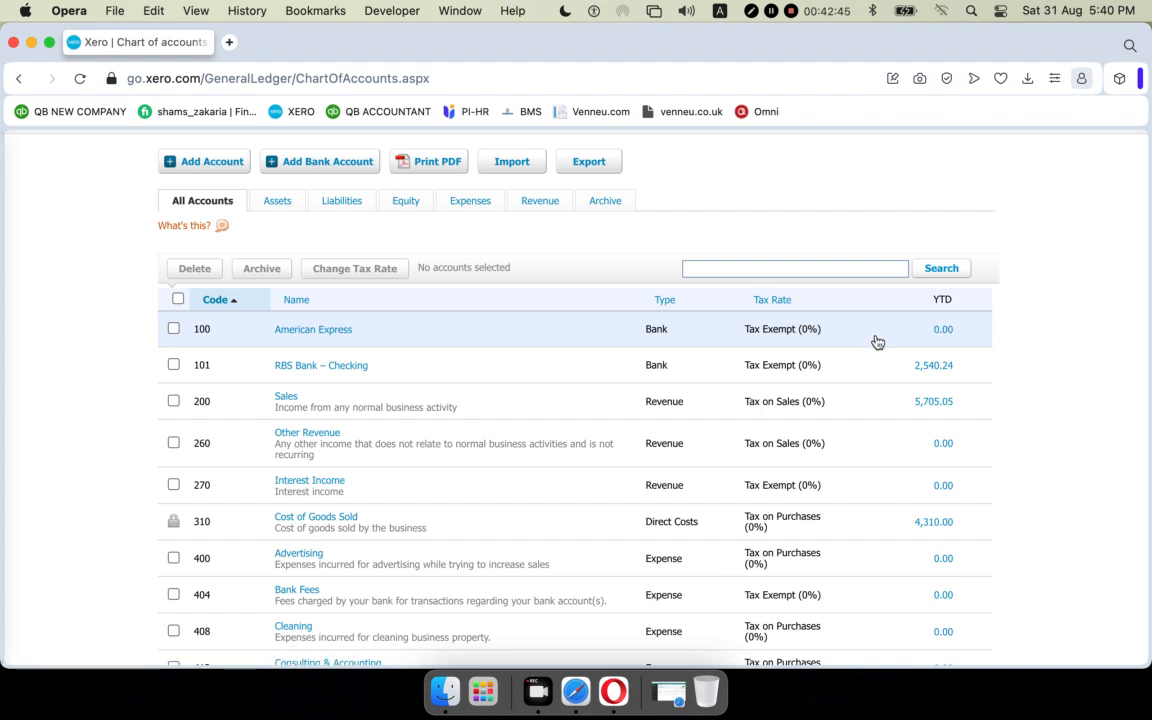
{"action": "scroll", "coordinate": [877, 342], "scroll_direction": "up", "scroll_amount": 1}
{"action": "scroll", "coordinate": [877, 342], "scroll_direction": "down", "scroll_amount": 2}
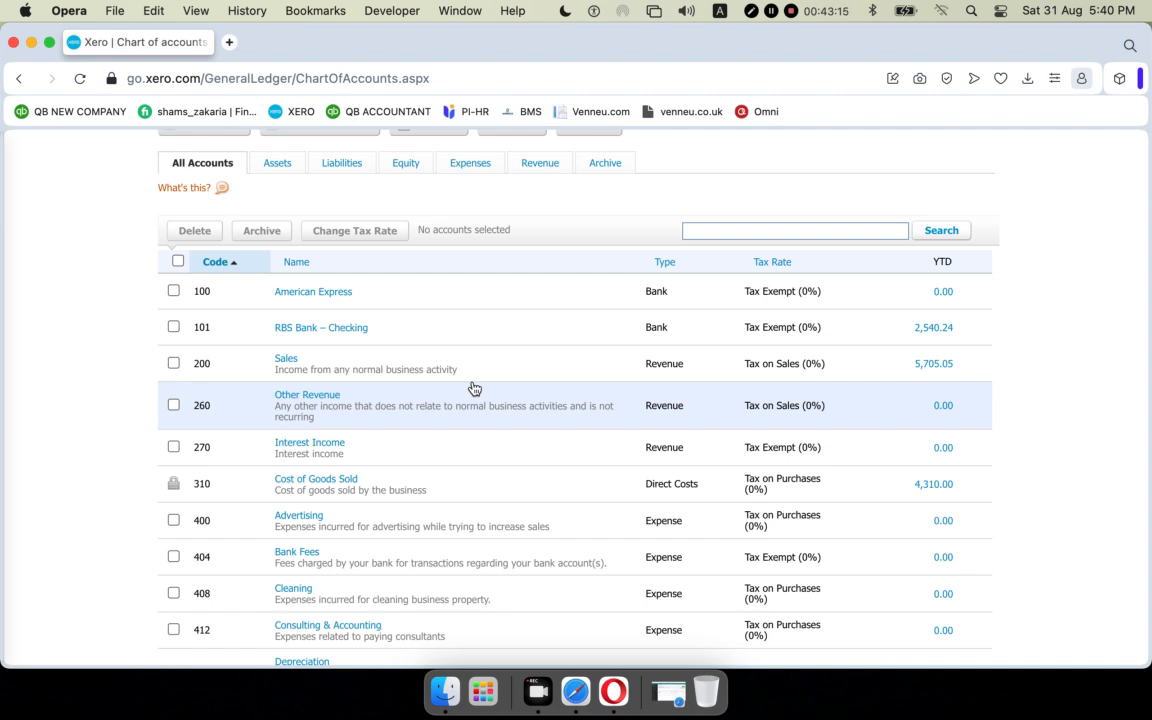
{"action": "scroll", "coordinate": [515, 379], "scroll_direction": "up", "scroll_amount": 4}
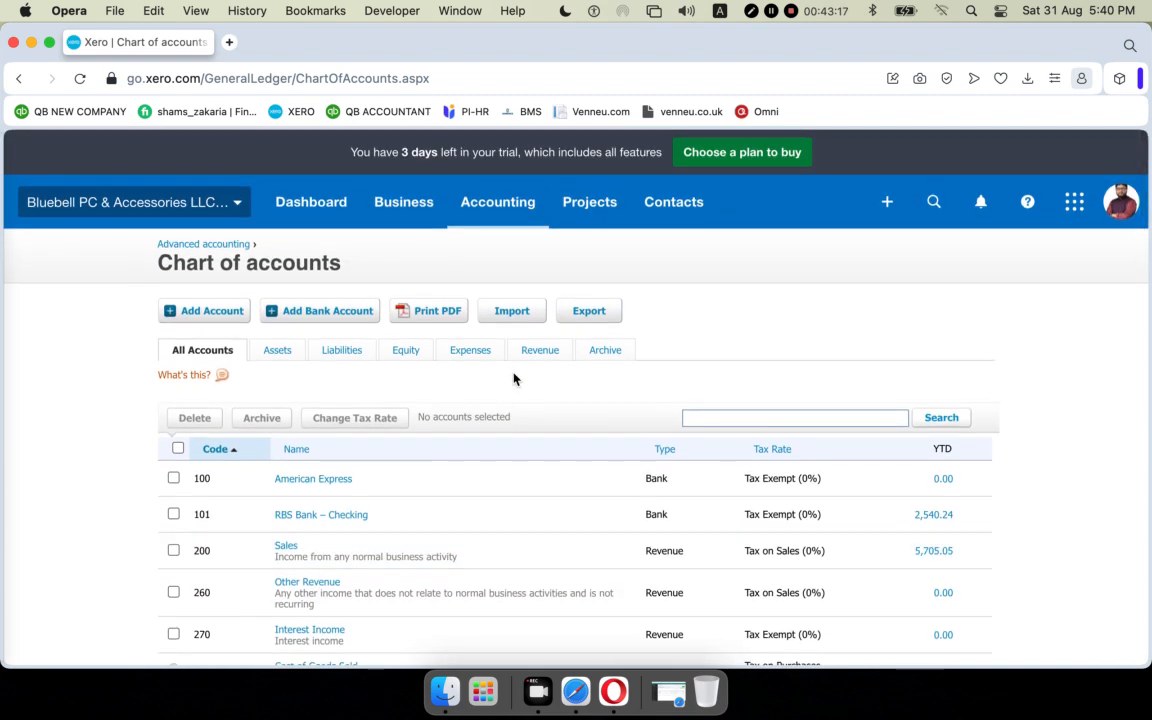
{"action": "scroll", "coordinate": [545, 378], "scroll_direction": "down", "scroll_amount": 1}
{"action": "scroll", "coordinate": [545, 378], "scroll_direction": "up", "scroll_amount": 1}
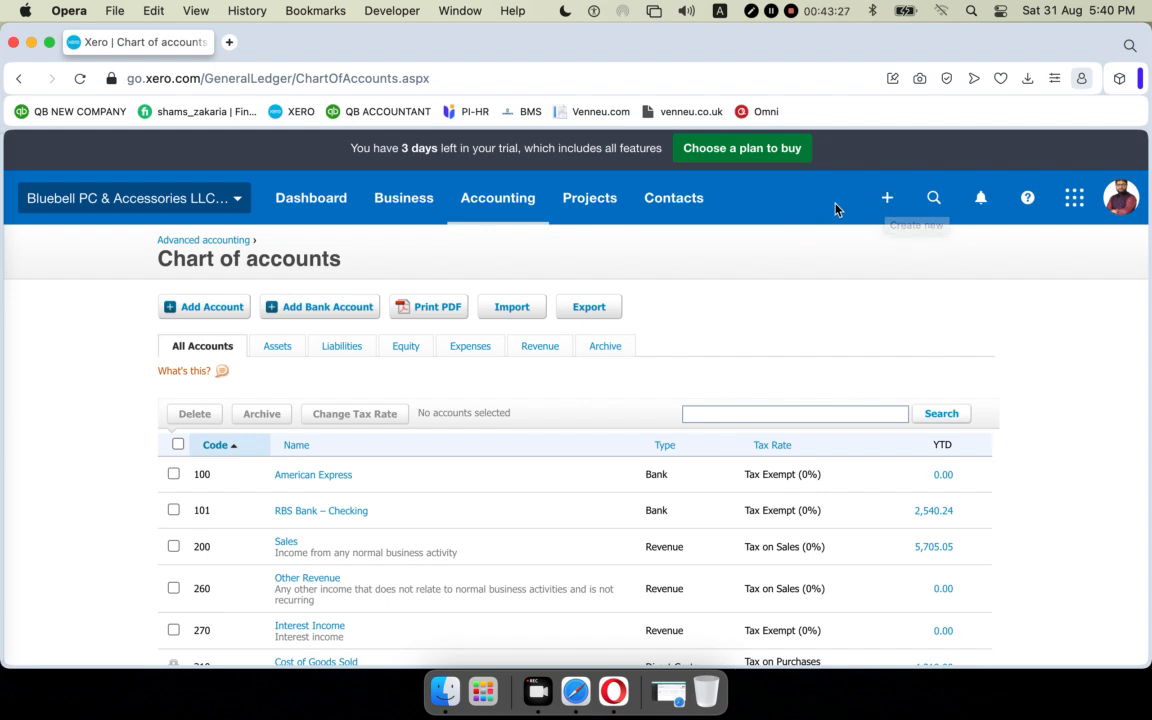
Start a new Receive Money transaction into the RBS Bank – Checking account
{"action": "left_click", "coordinate": [888, 201]}
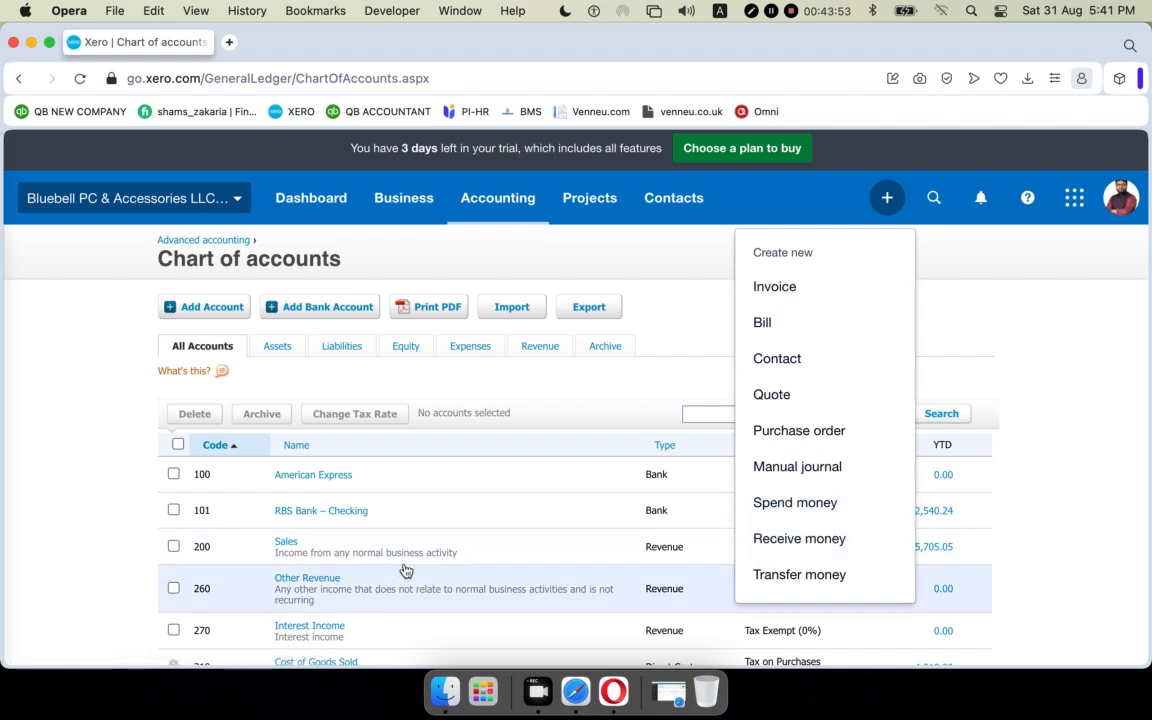
{"action": "left_click", "coordinate": [789, 540]}
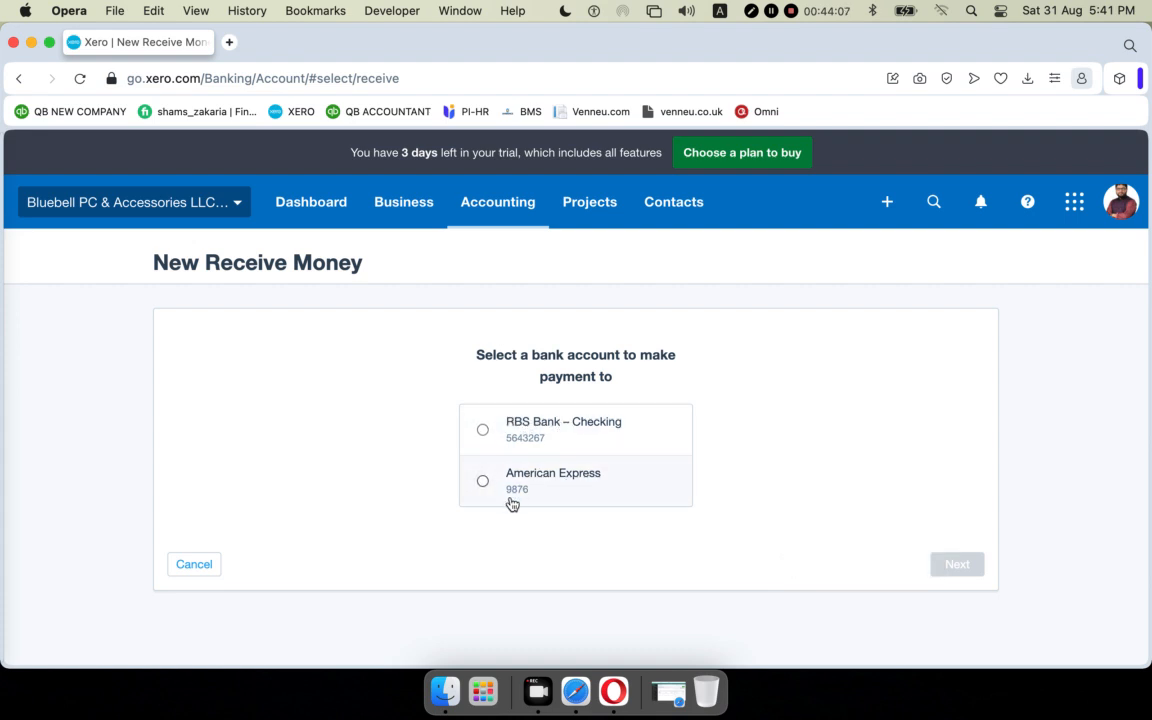
{"action": "left_click", "coordinate": [484, 432]}
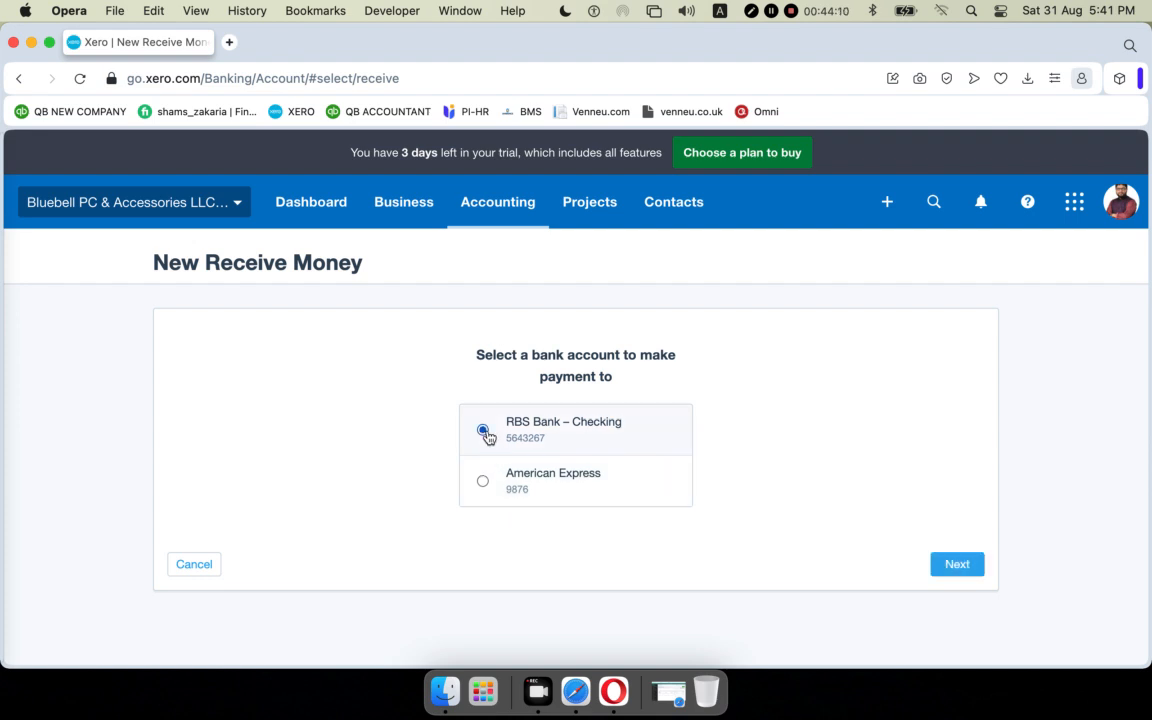
{"action": "left_click", "coordinate": [955, 566]}
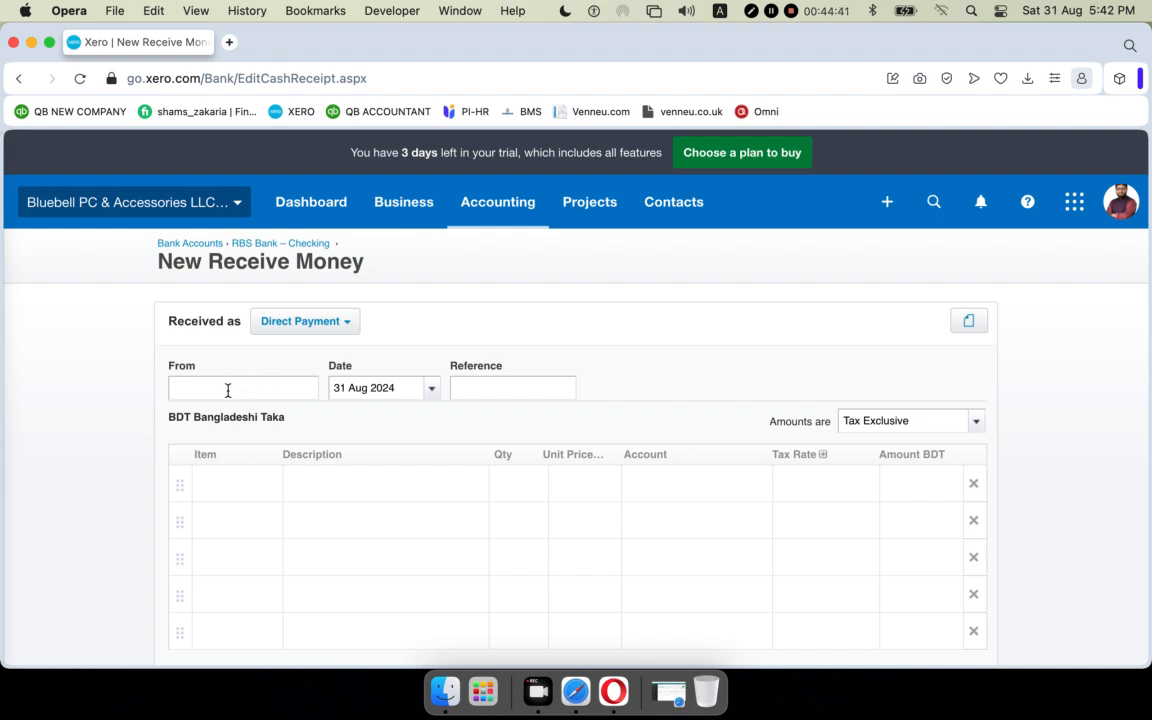
Enter Opening Balance as a new contact the money is received from
{"action": "type", "text": "f"}
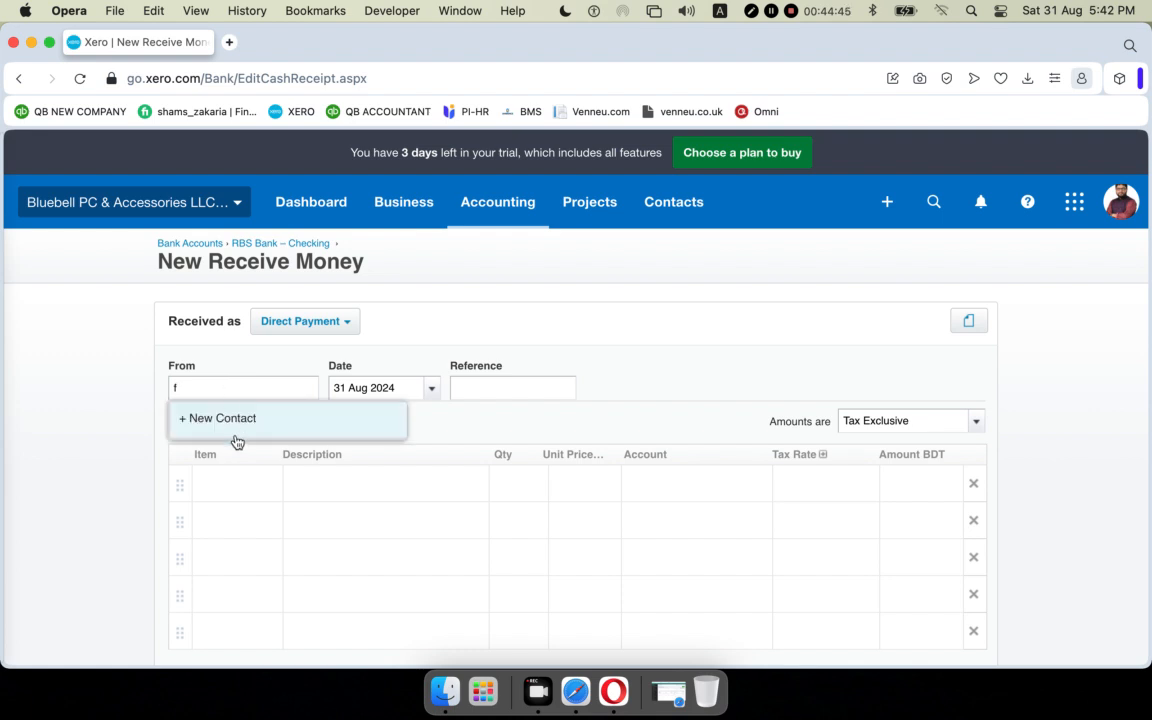
{"action": "left_click", "coordinate": [236, 429]}
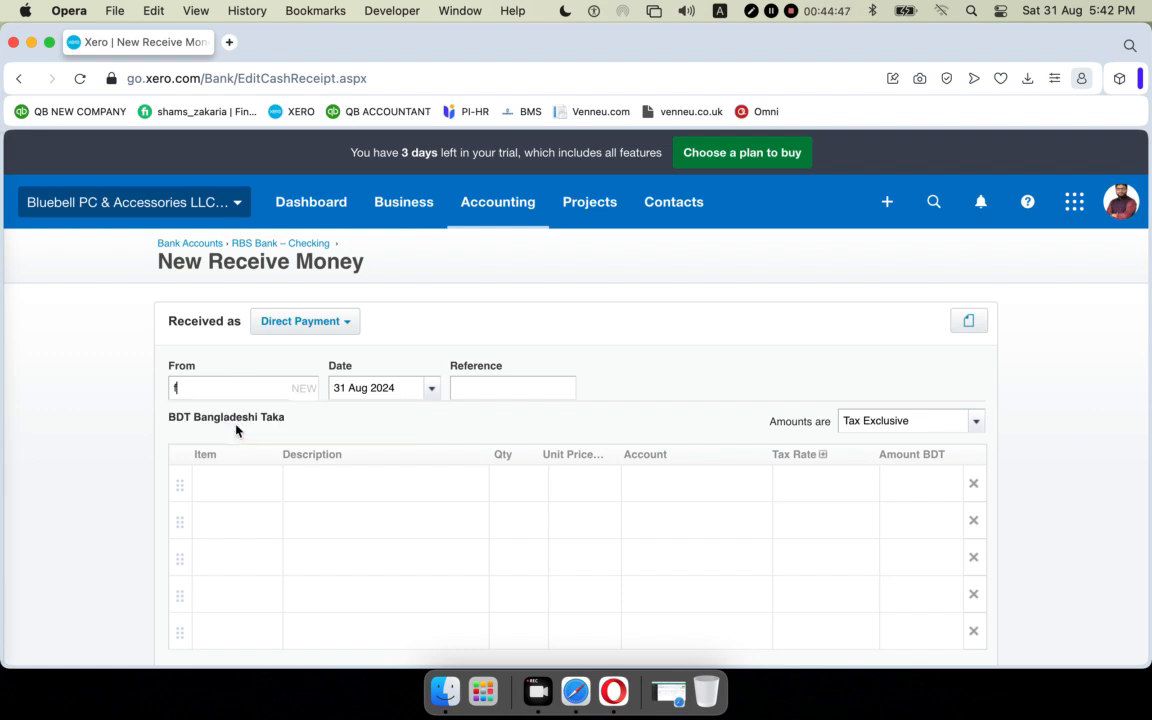
{"action": "key", "text": "BackSpace"}
{"action": "type", "text": "Ope"}
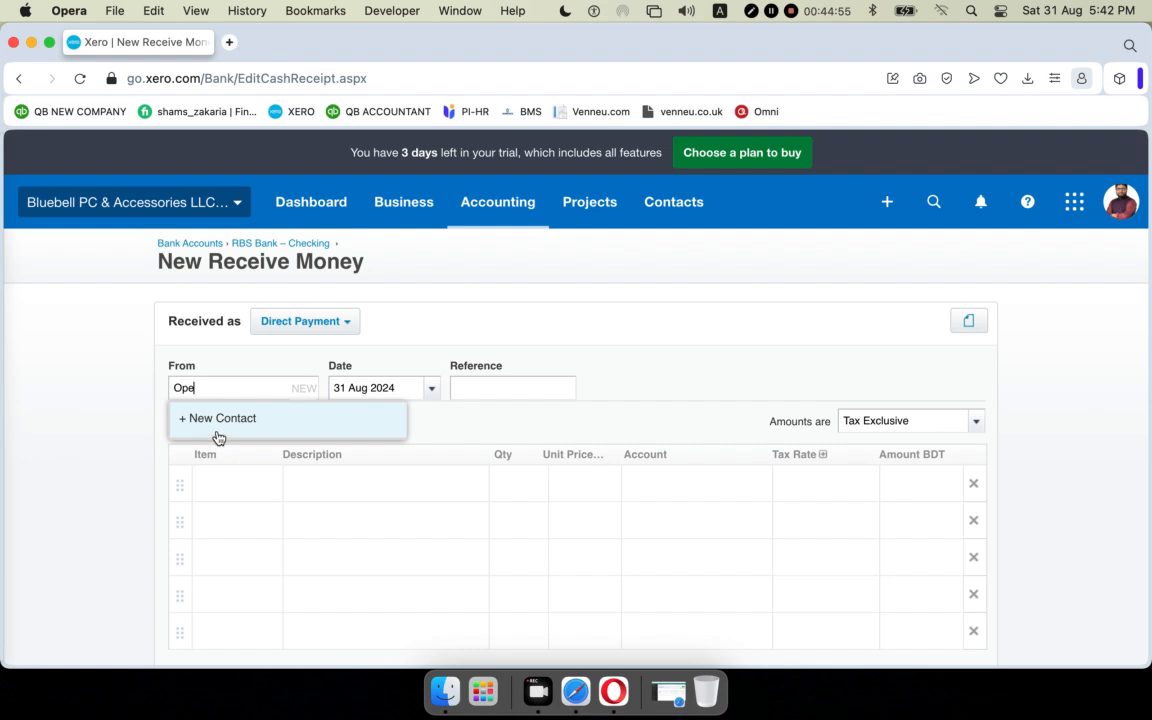
{"action": "left_click", "coordinate": [222, 418]}
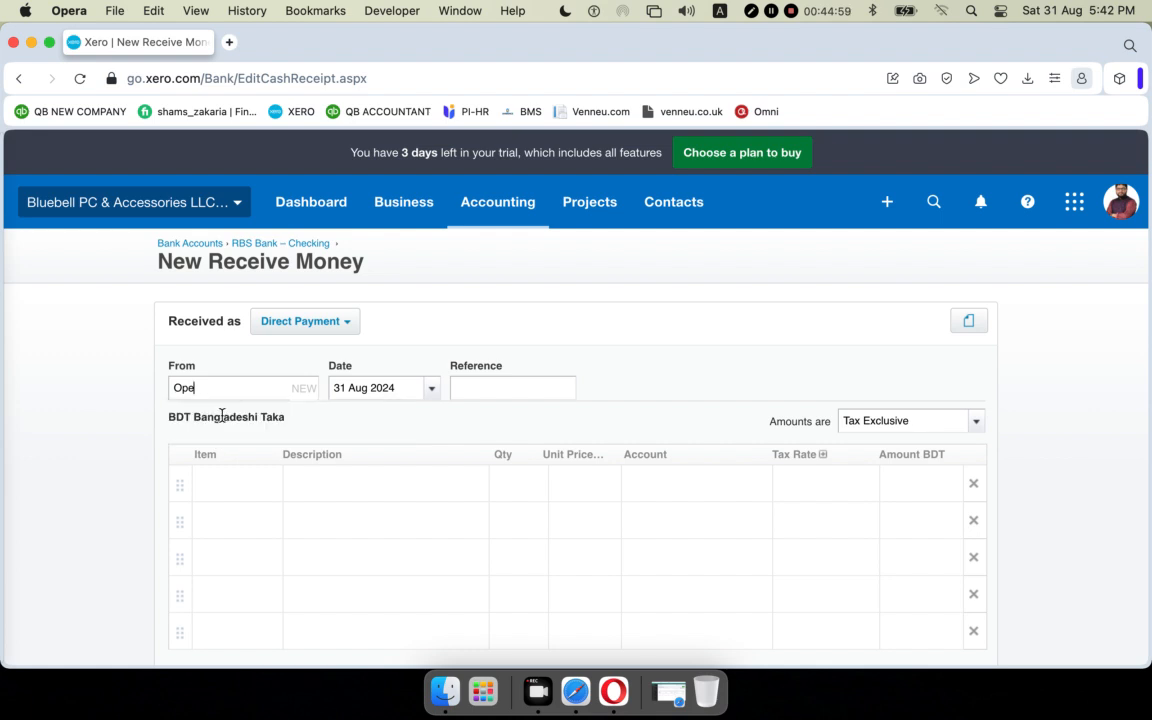
{"action": "type", "text": "ning "}
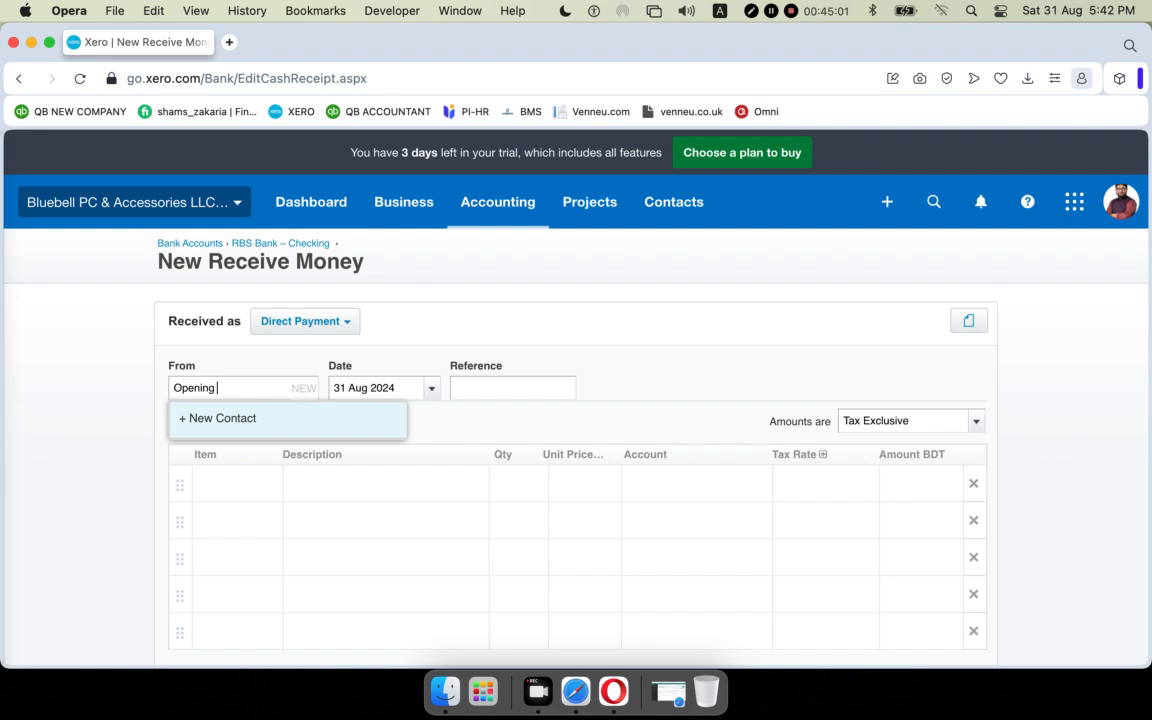
{"action": "type", "text": "Balance"}
{"action": "left_click", "coordinate": [185, 420]}
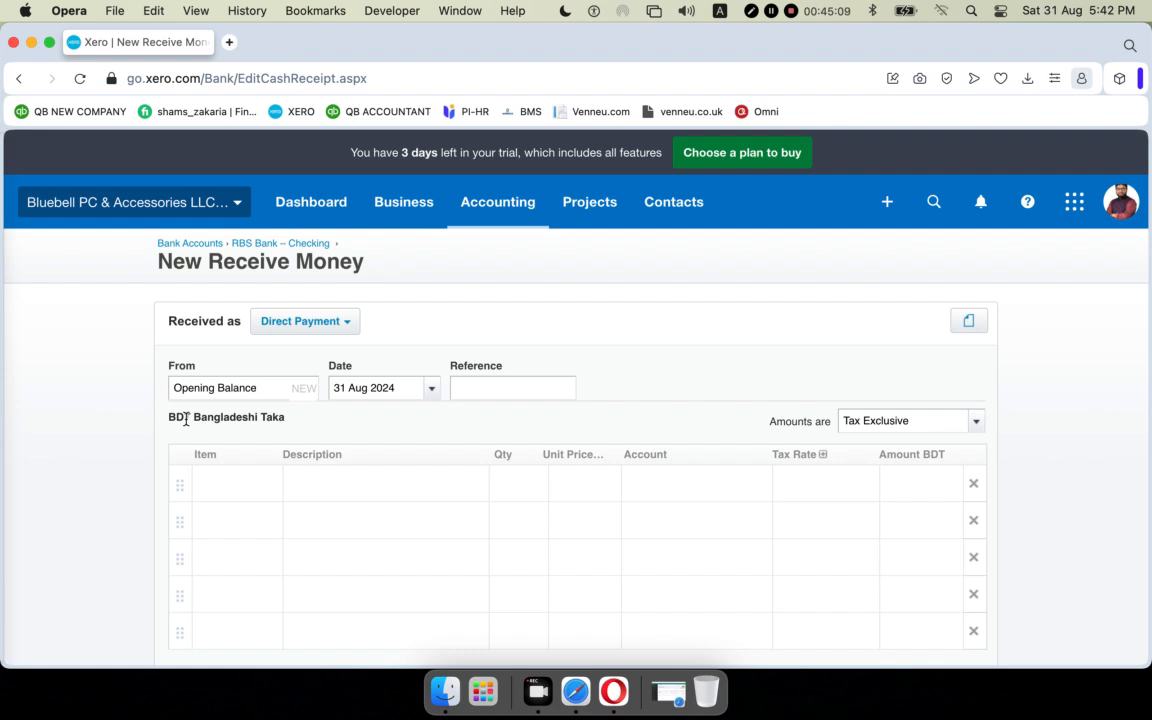
{"action": "left_click", "coordinate": [275, 385]}
{"action": "key", "text": "BackSpace"}
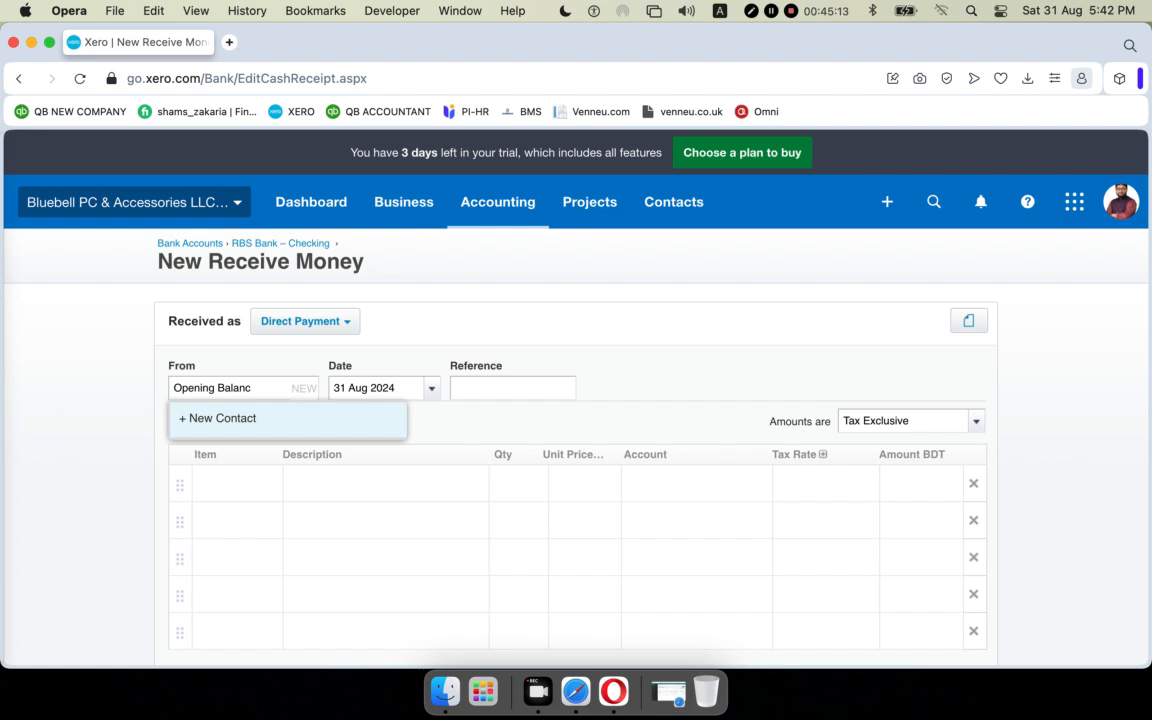
{"action": "type", "text": "e"}
{"action": "left_click", "coordinate": [185, 421]}
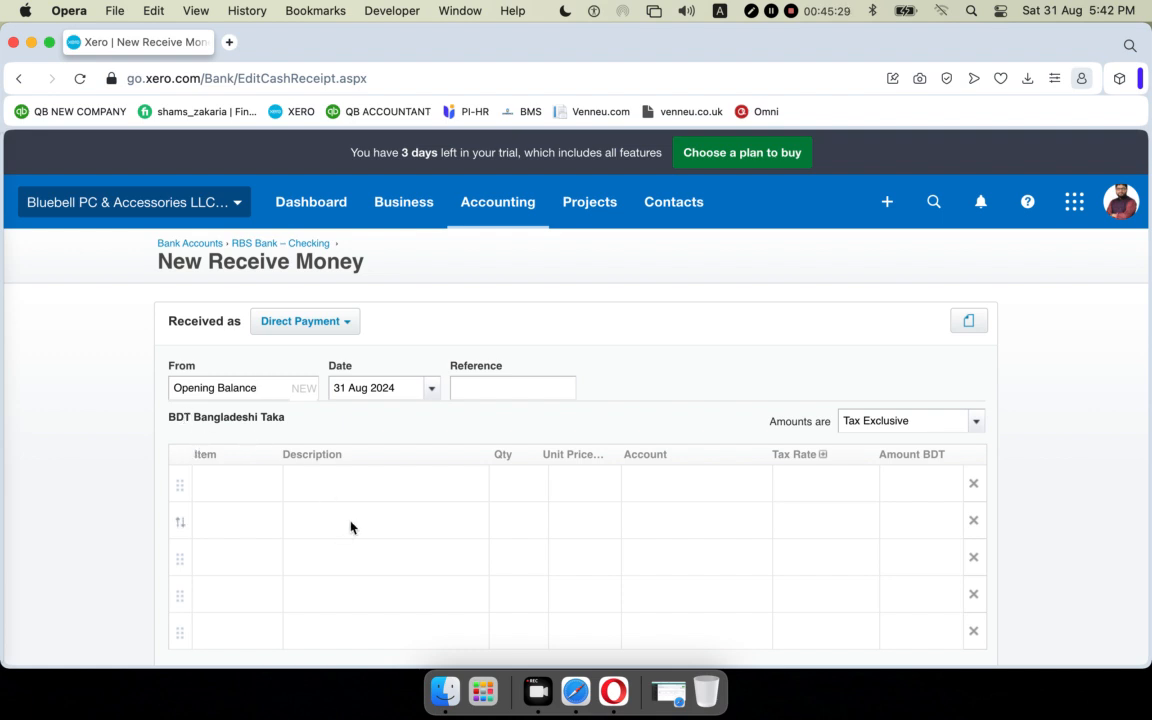
Enter Opening Balance as the description of the first line item
{"action": "left_click", "coordinate": [256, 482]}
{"action": "left_click", "coordinate": [311, 484]}
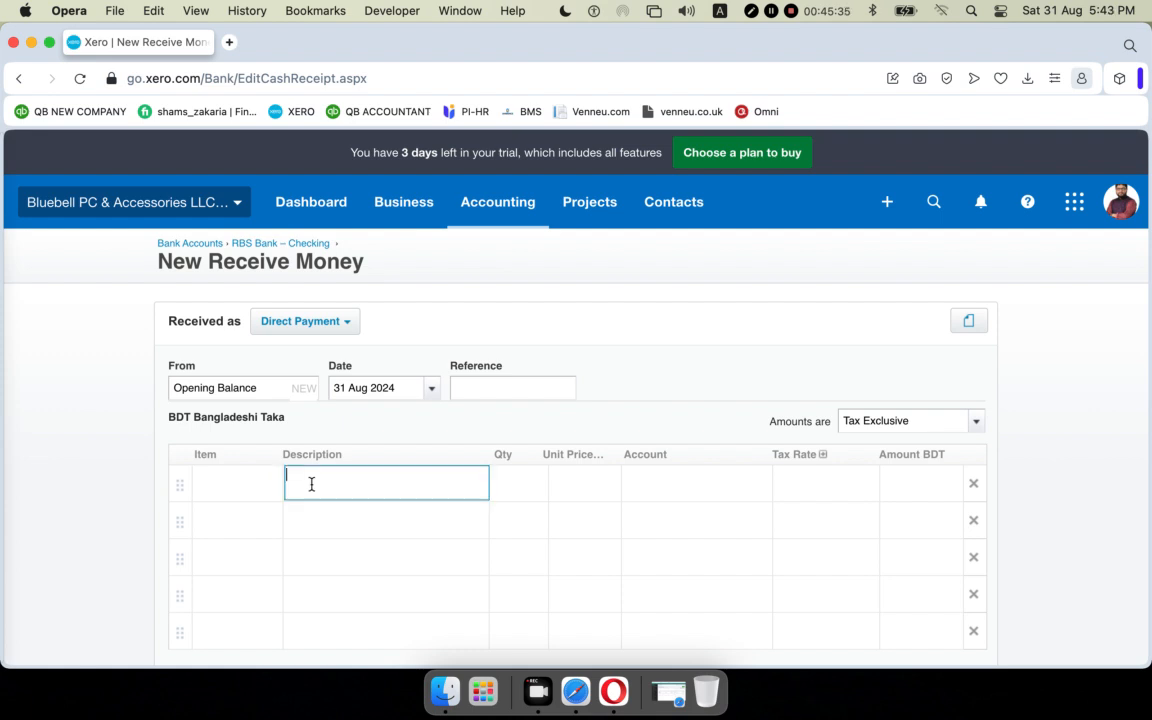
{"action": "type", "text": "opening"}
{"action": "key", "text": "BackSpace"}
{"action": "key", "text": "BackSpace"}
{"action": "key", "text": "BackSpace"}
{"action": "key", "text": "BackSpace"}
{"action": "key", "text": "BackSpace"}
{"action": "key", "text": "BackSpace"}
{"action": "key", "text": "BackSpace"}
{"action": "key", "text": "BackSpace"}
{"action": "type", "text": "Opening Balance"}
{"action": "left_click", "coordinate": [704, 486]}
{"action": "left_click", "coordinate": [704, 486]}
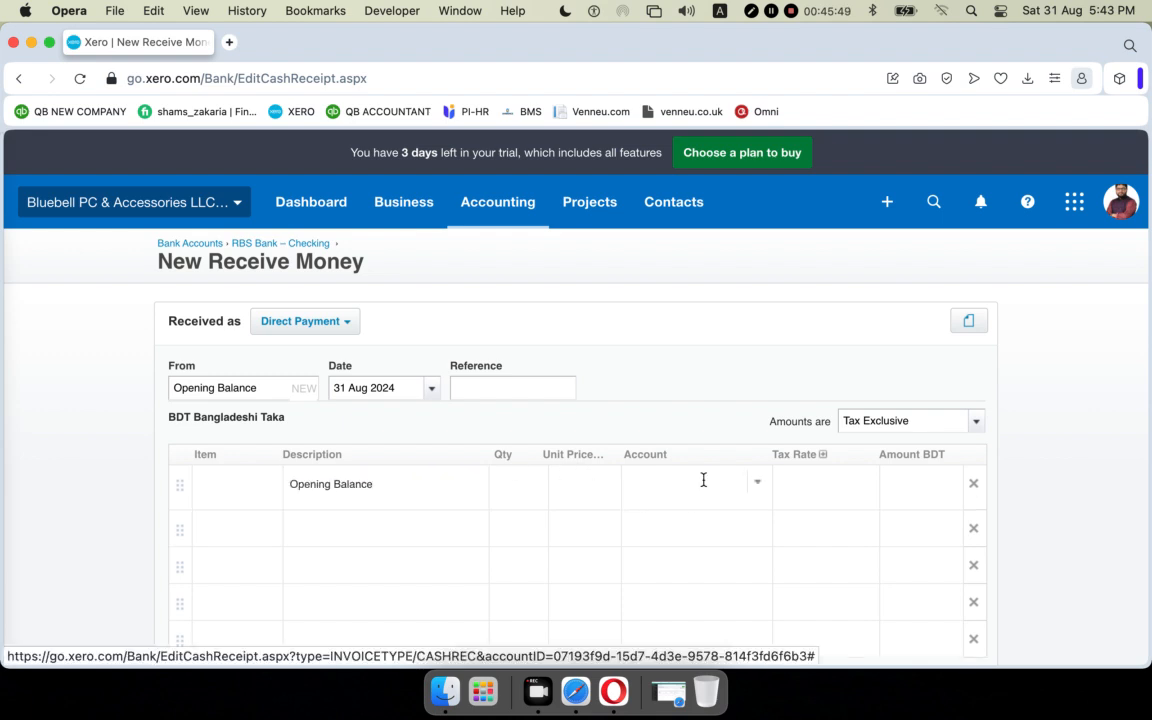
{"action": "type", "text": "1"}
{"action": "type", "text": "00"}
{"action": "type", "text": "0"}
{"action": "left_click", "coordinate": [646, 481]}
{"action": "key", "text": "BackSpace"}
{"action": "key", "text": "BackSpace"}
{"action": "key", "text": "BackSpace"}
{"action": "key", "text": "BackSpace"}
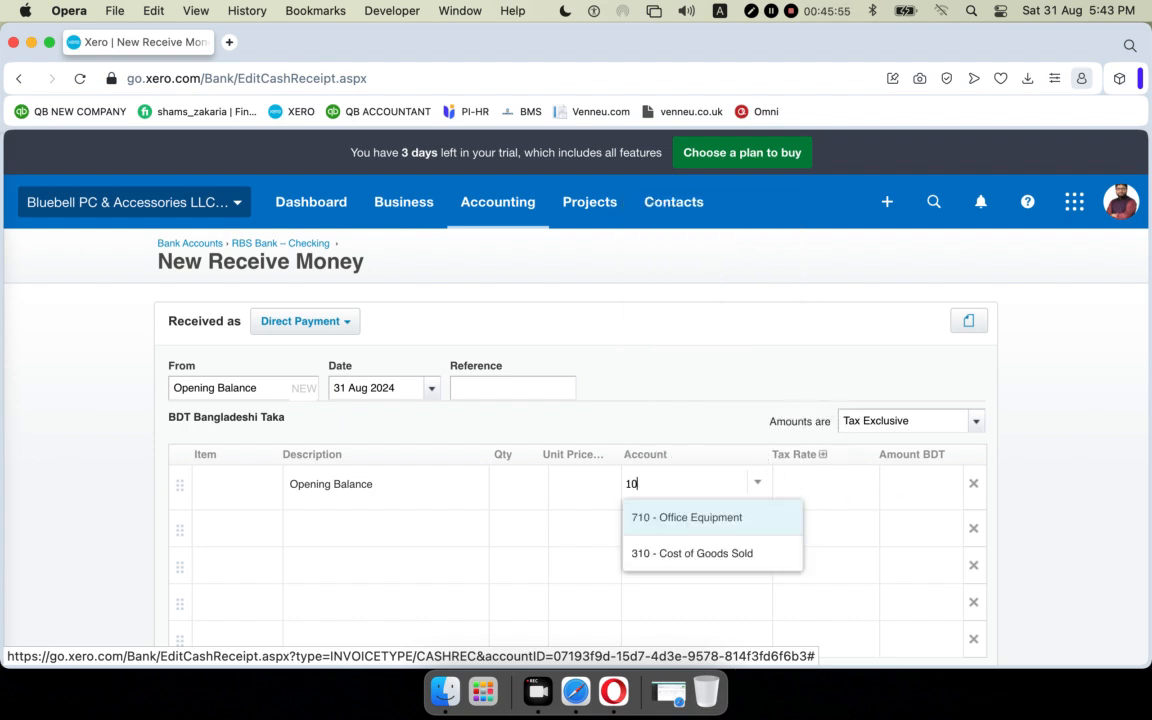
{"action": "left_click", "coordinate": [903, 475]}
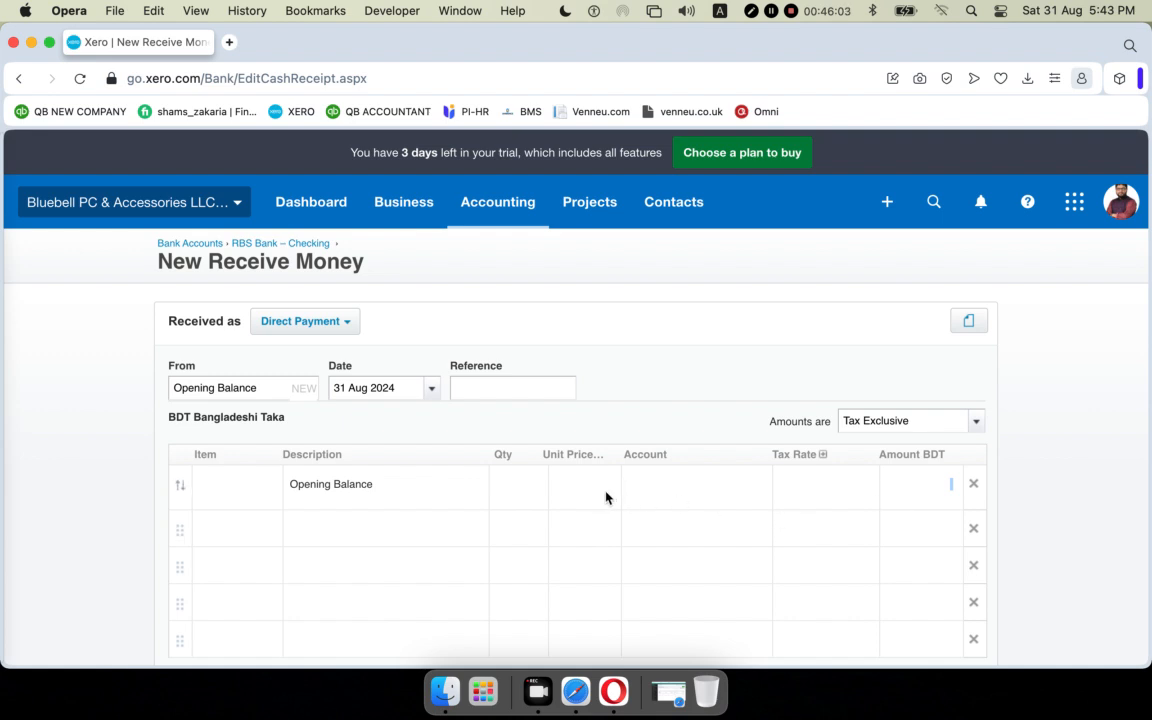
Set the Opening Balance line's unit price to 1000 and its quantity to 1
{"action": "left_click", "coordinate": [579, 489]}
{"action": "type", "text": "1000"}
{"action": "left_click", "coordinate": [651, 388]}
{"action": "left_click", "coordinate": [530, 485]}
{"action": "type", "text": "1"}
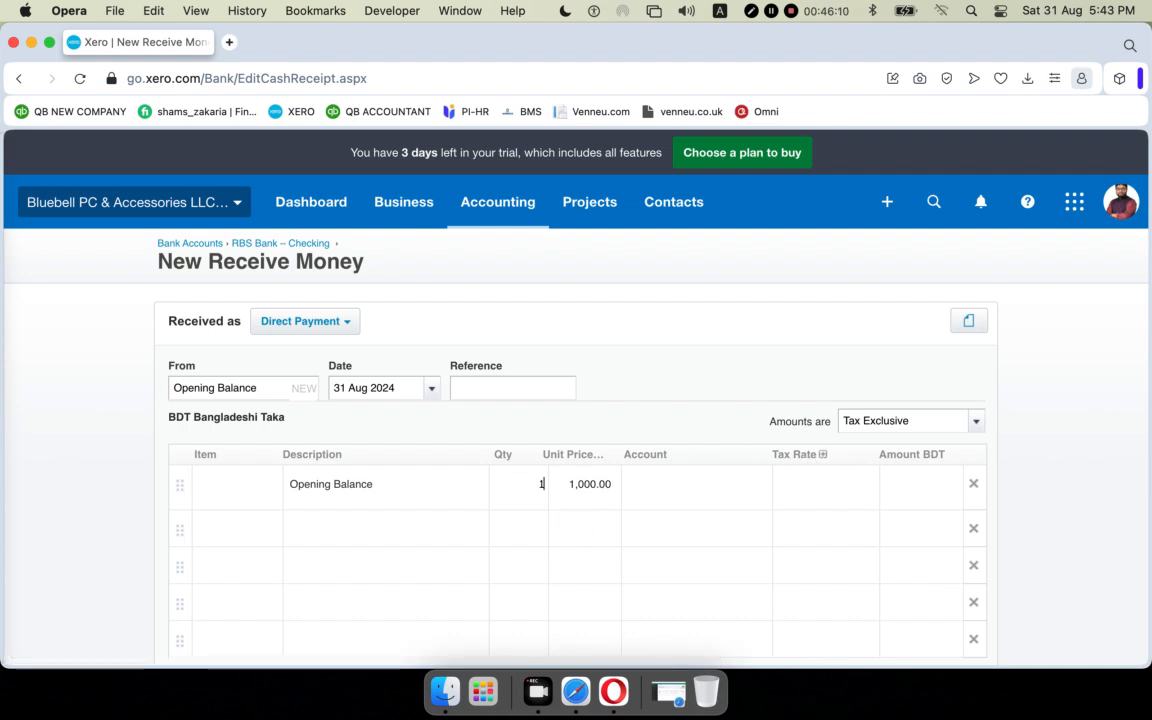
{"action": "left_click", "coordinate": [686, 373]}
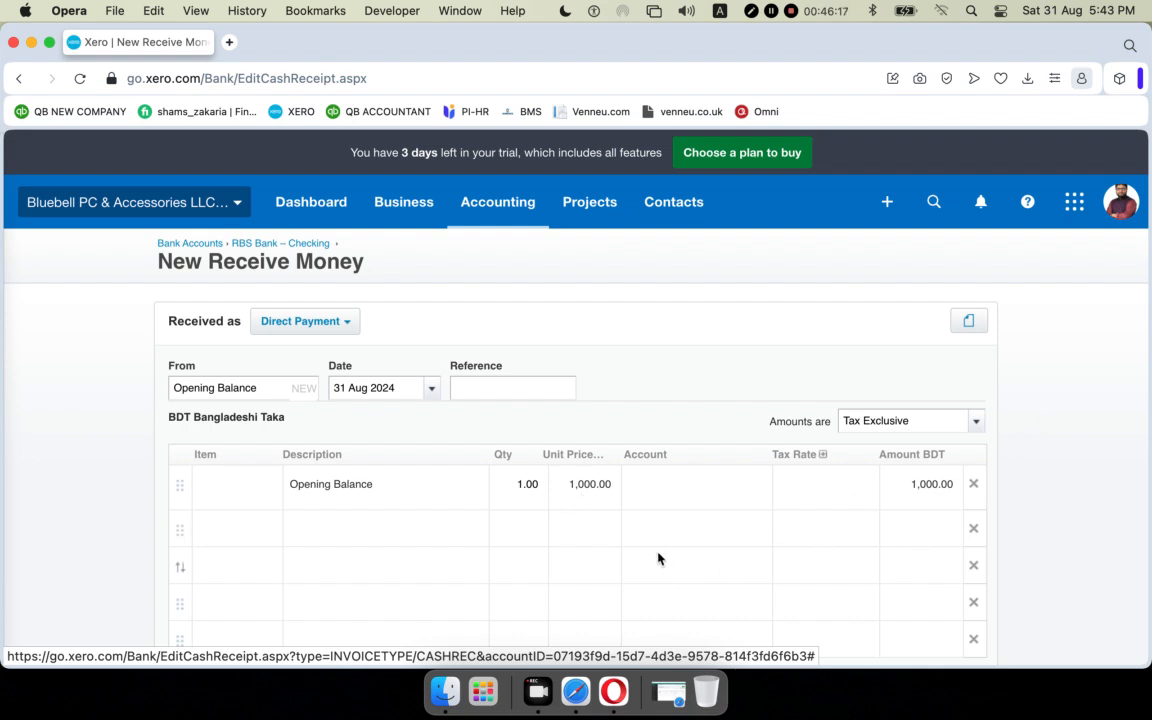
Assign the Opening Balance line to account 970 - Owner A Share Capital and save the Receive Money transaction
{"action": "left_click", "coordinate": [700, 492]}
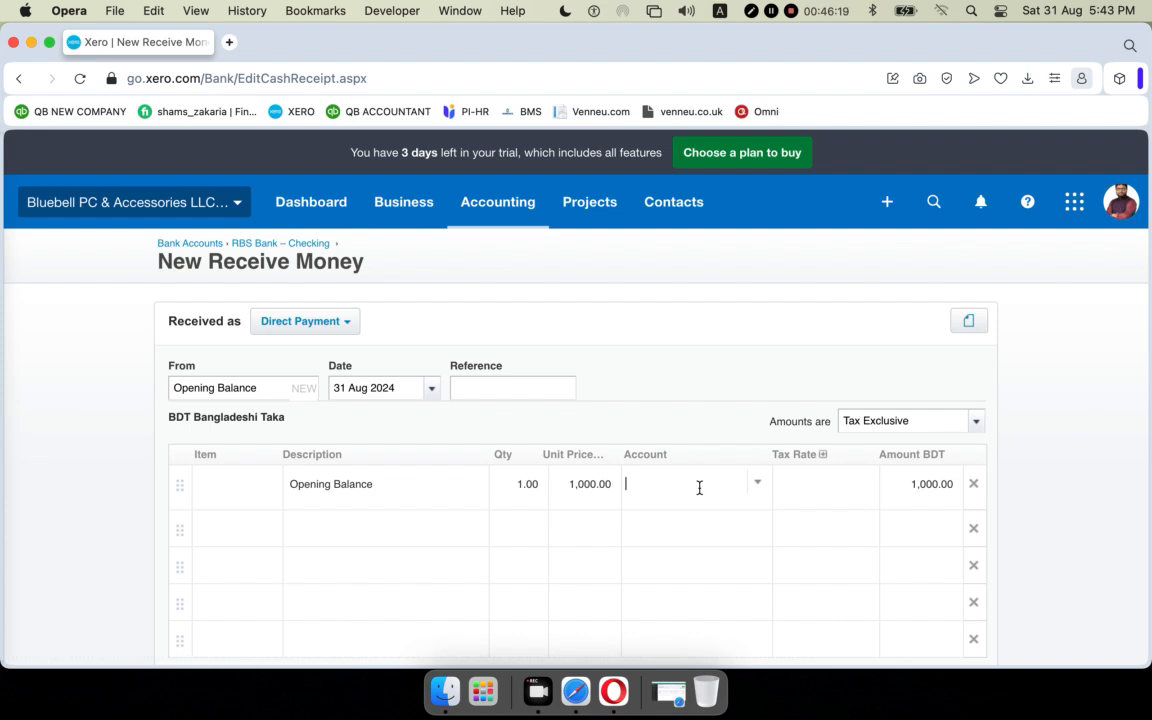
{"action": "left_click", "coordinate": [758, 486]}
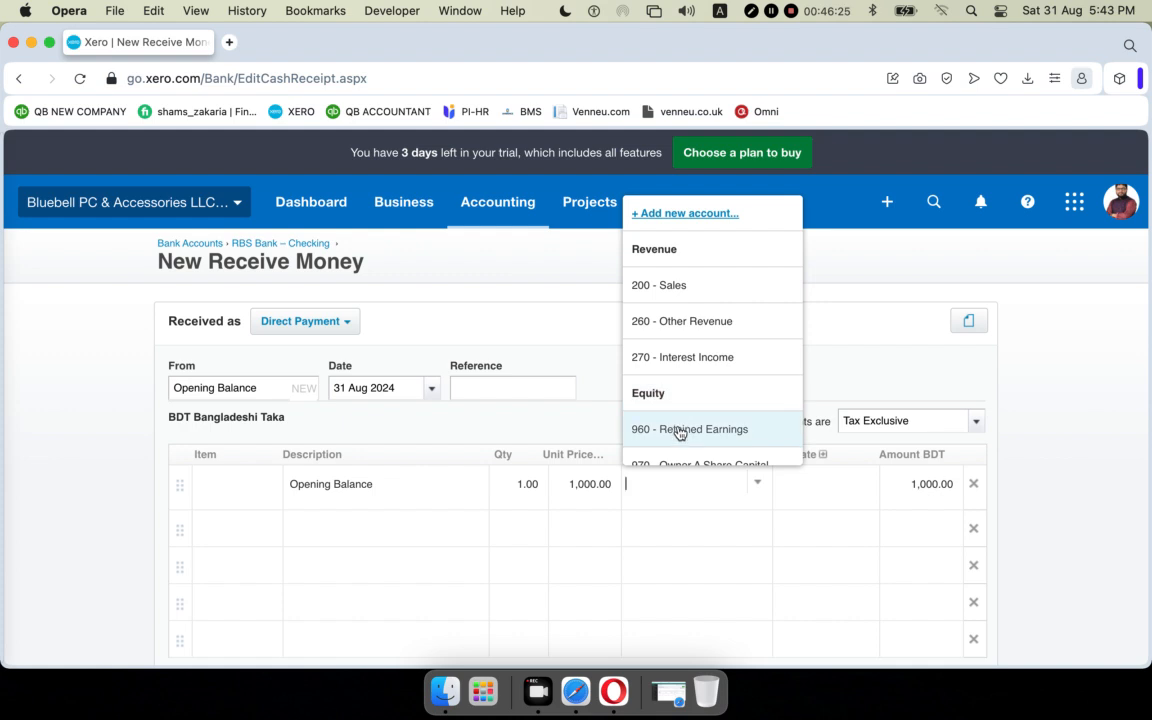
{"action": "scroll", "coordinate": [679, 433], "scroll_direction": "down", "scroll_amount": 2}
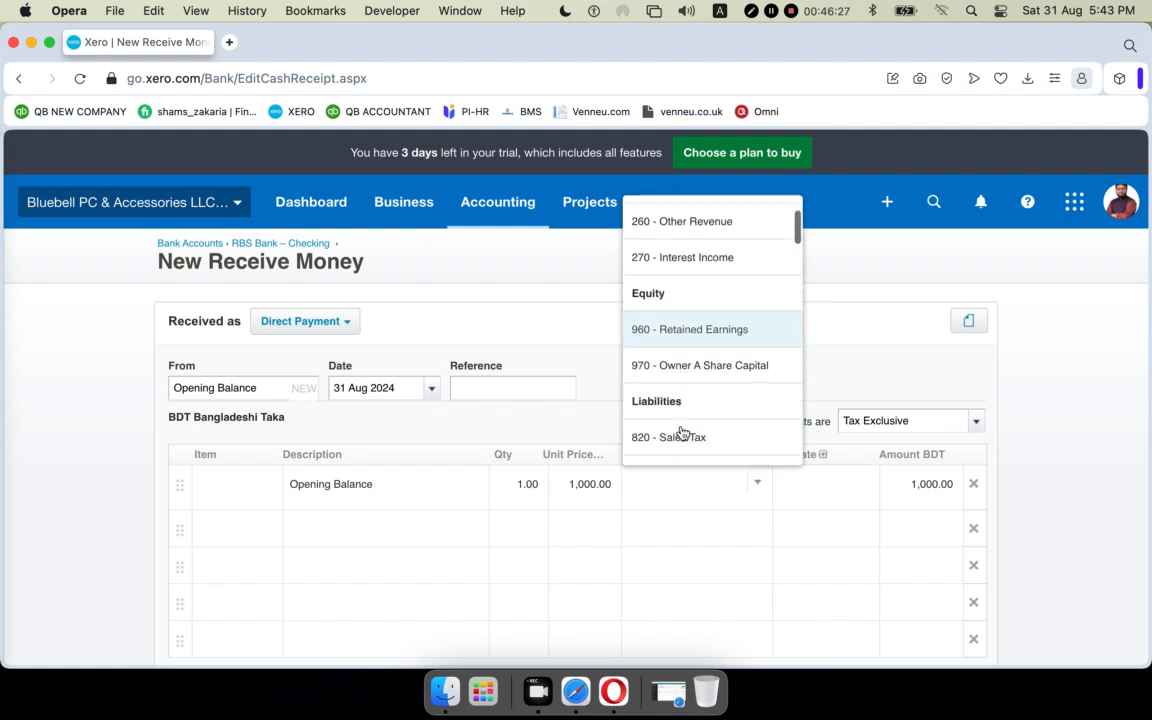
{"action": "left_click", "coordinate": [699, 367]}
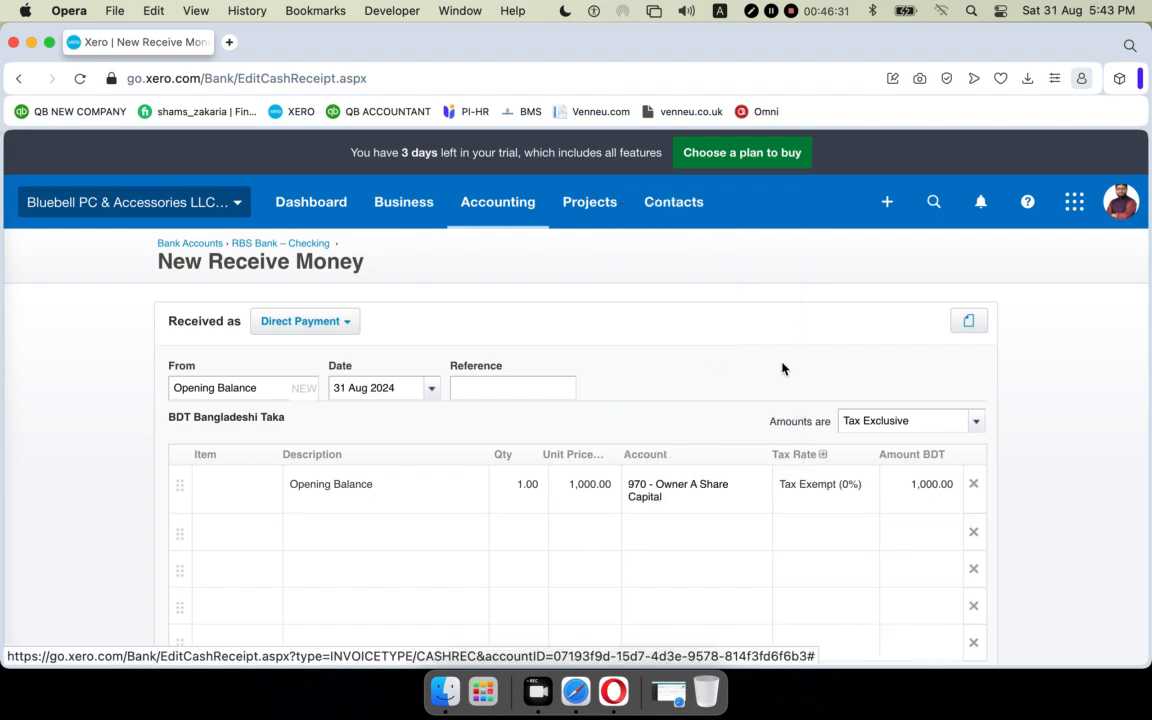
{"action": "scroll", "coordinate": [1036, 364], "scroll_direction": "down", "scroll_amount": 5}
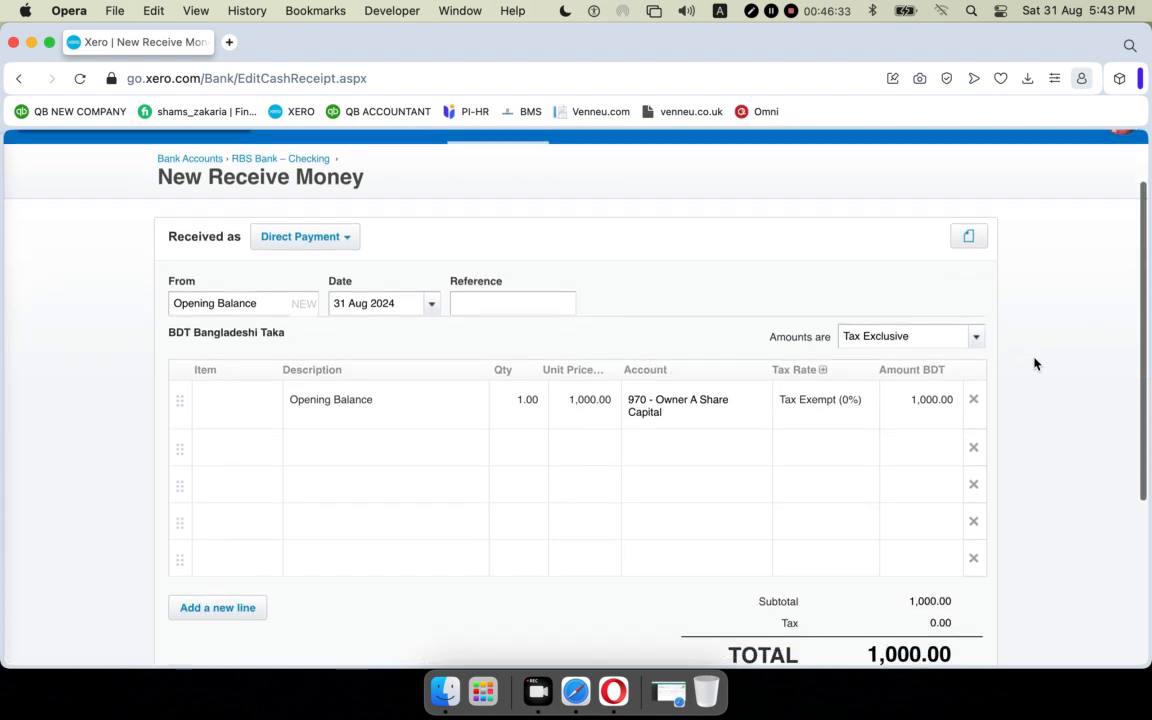
{"action": "scroll", "coordinate": [1036, 364], "scroll_direction": "down", "scroll_amount": 2}
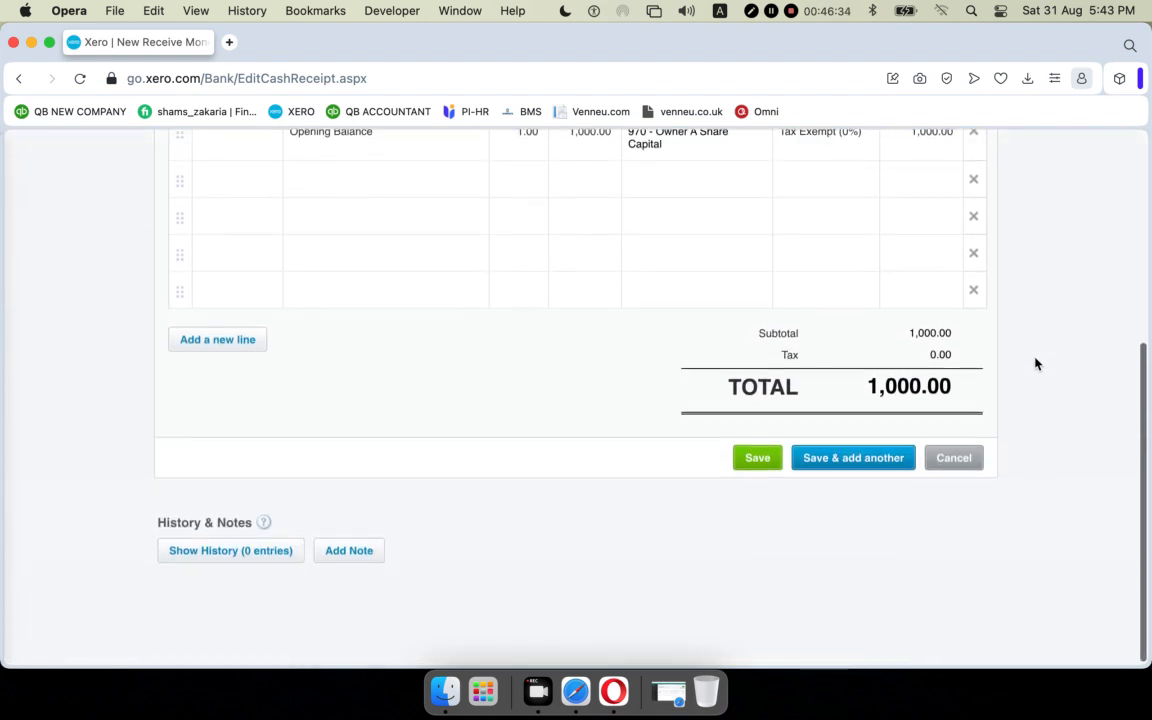
{"action": "left_click", "coordinate": [756, 462]}
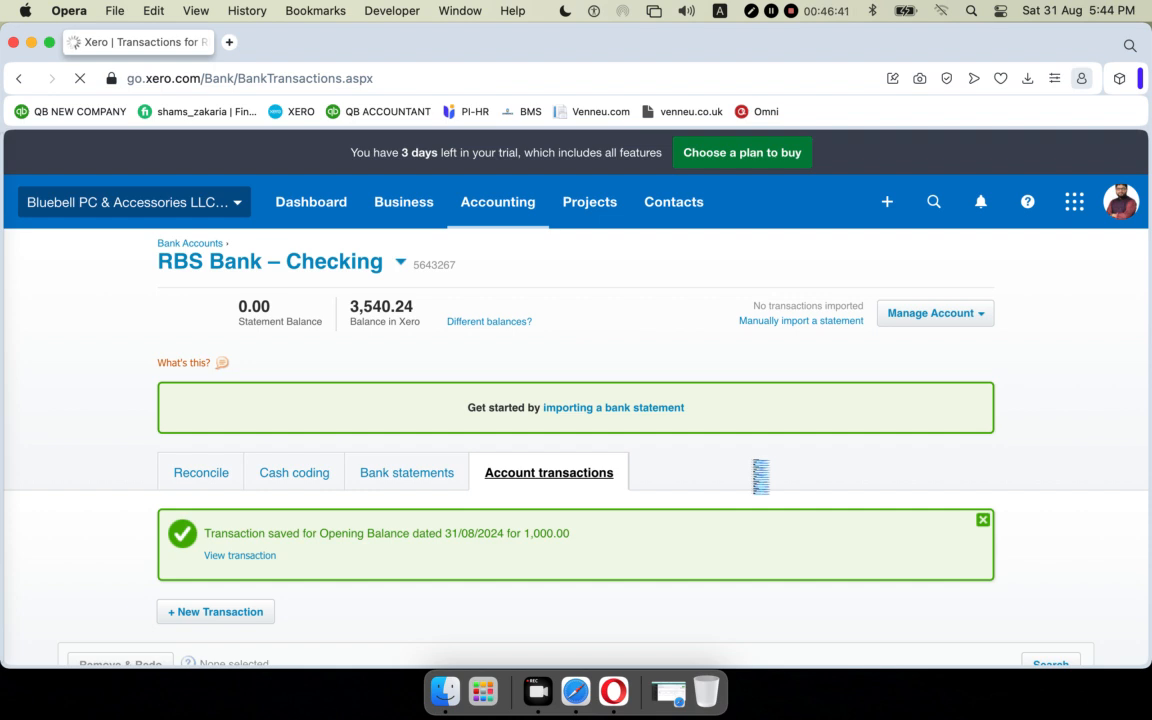
Open the chart of accounts and view the bank details of RBS Bank – Checking, closing them without changes
{"action": "left_click", "coordinate": [496, 201]}
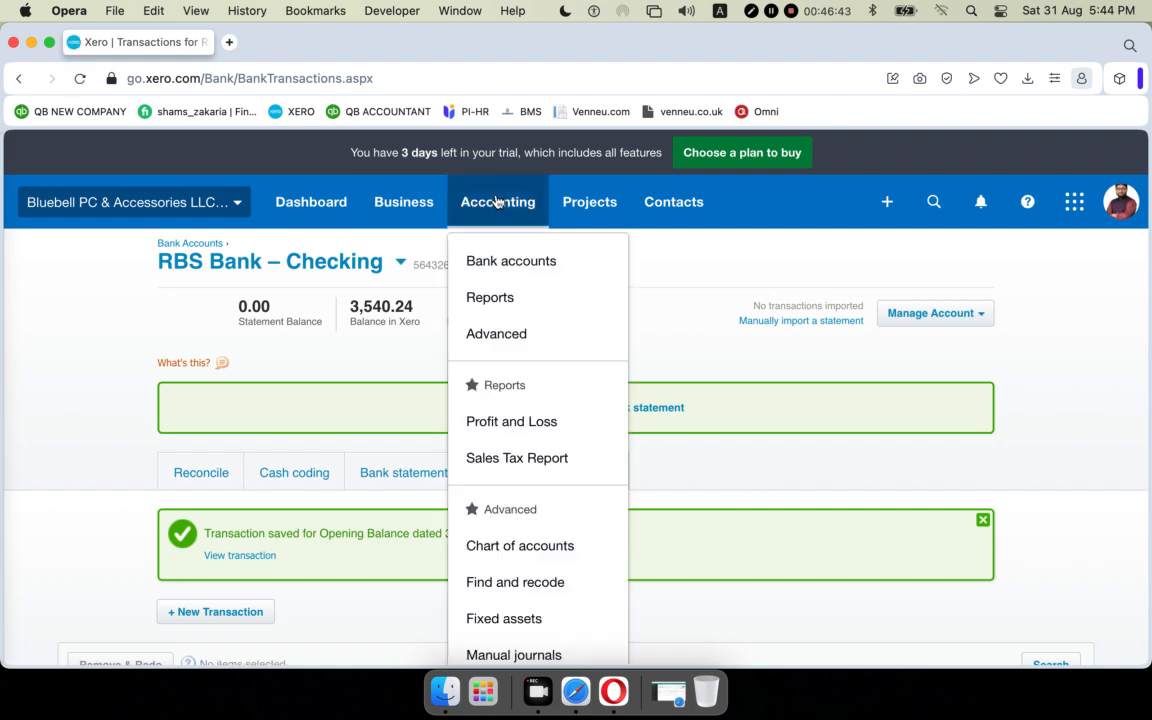
{"action": "left_click", "coordinate": [507, 547]}
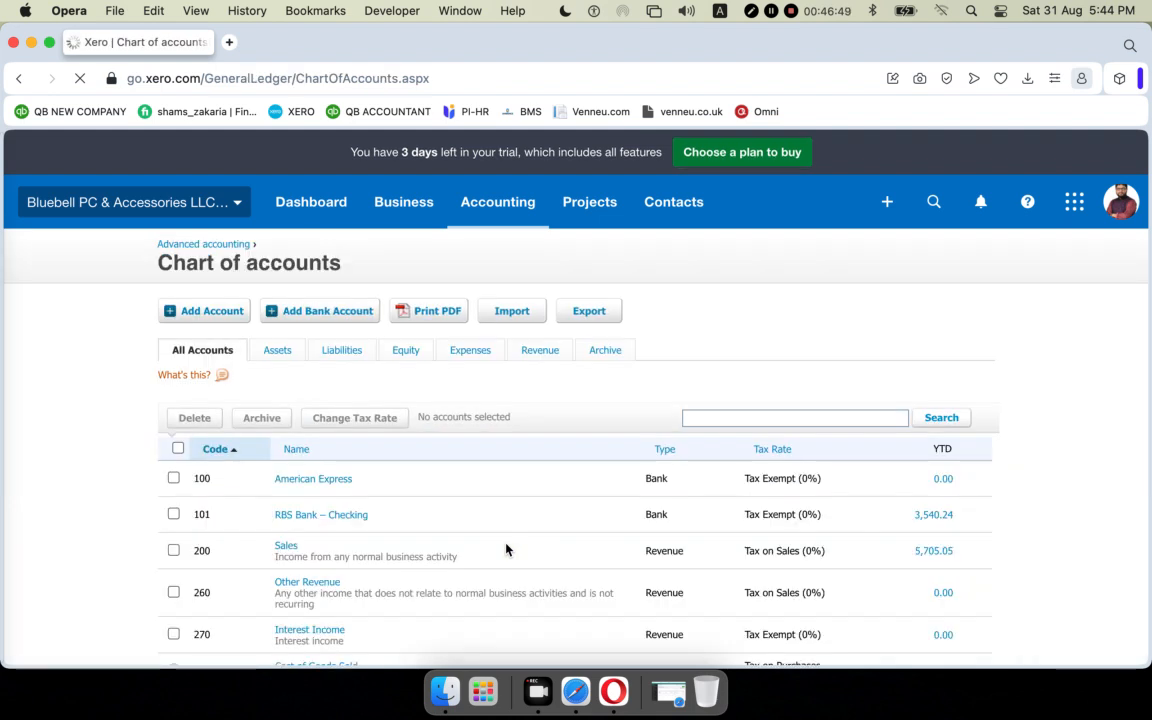
{"action": "left_click", "coordinate": [352, 516]}
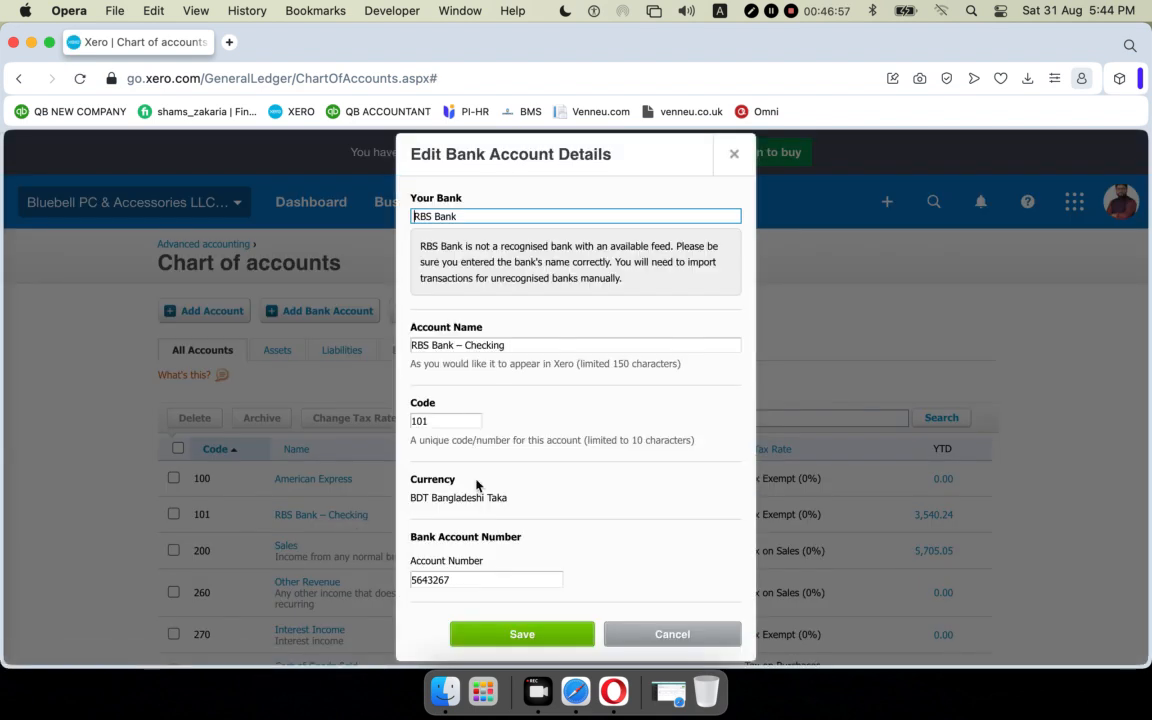
{"action": "scroll", "coordinate": [503, 484], "scroll_direction": "down", "scroll_amount": 10}
{"action": "scroll", "coordinate": [503, 484], "scroll_direction": "up", "scroll_amount": 10}
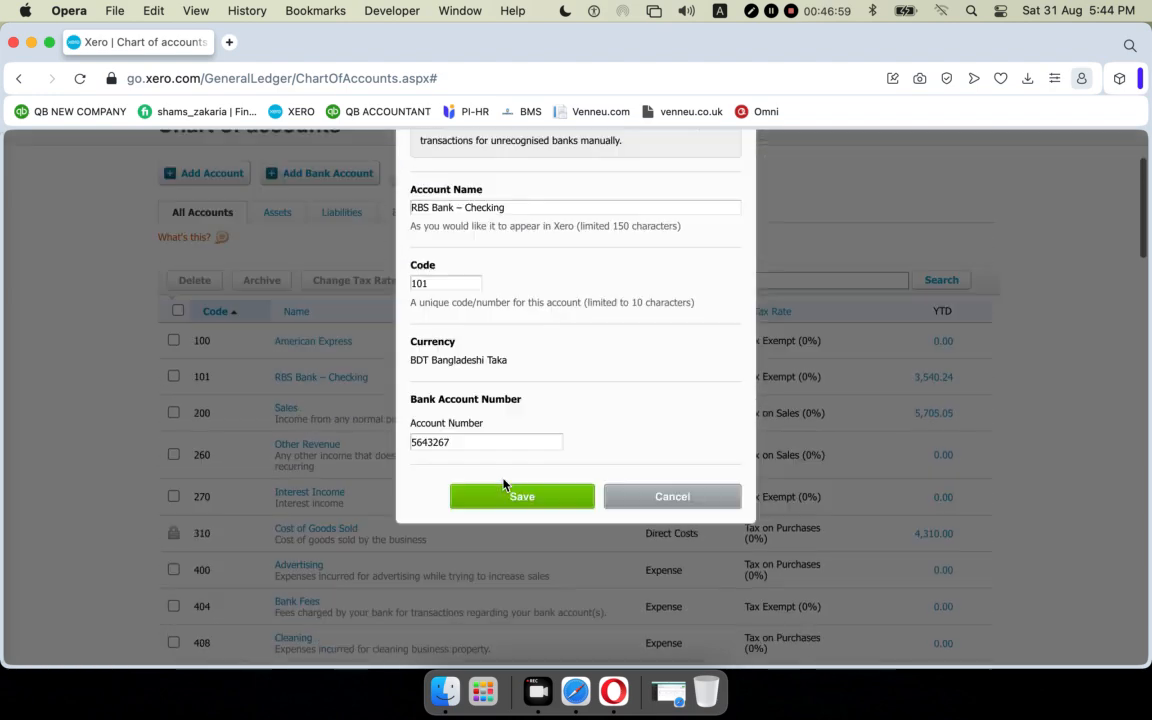
{"action": "left_click", "coordinate": [688, 562]}
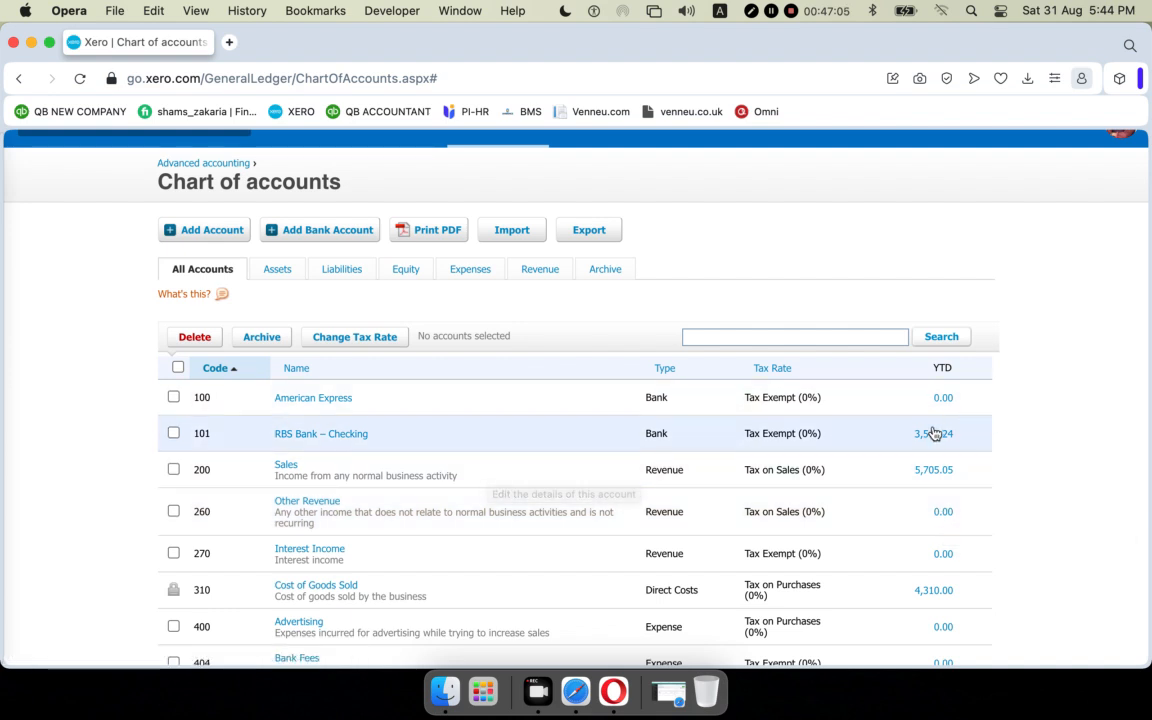
Open the transactions behind RBS Bank – Checking's year-to-date balance and review the Opening Balance transaction's details and history
{"action": "left_click", "coordinate": [932, 433]}
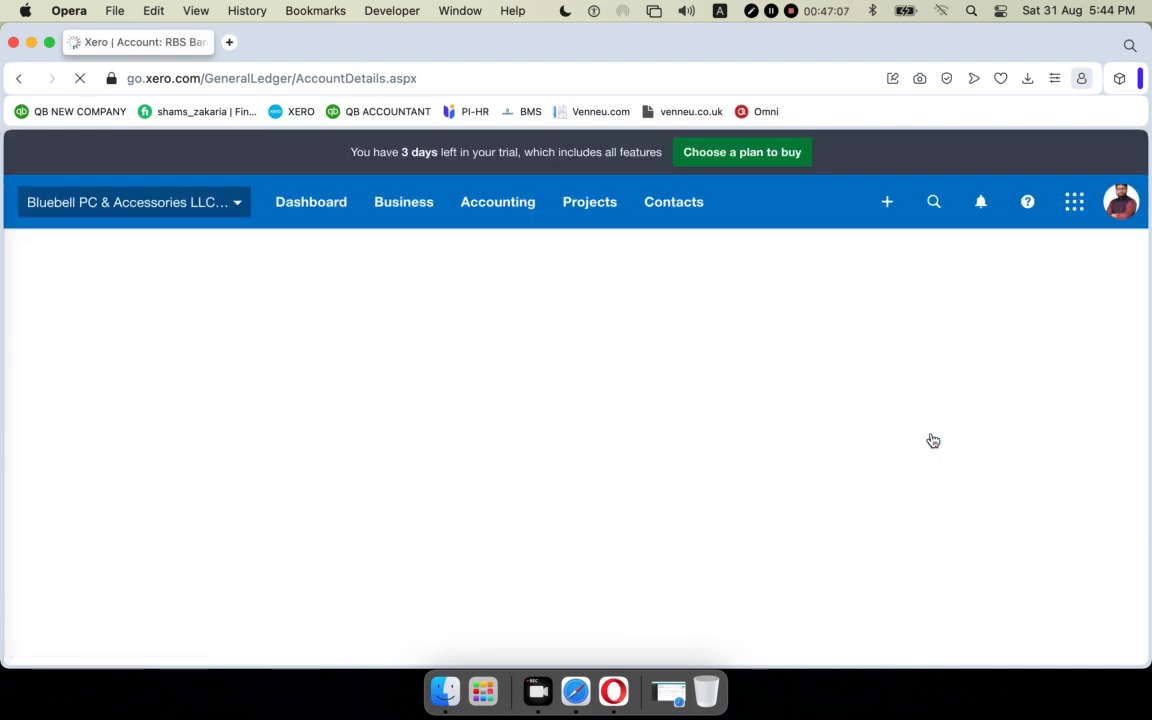
{"action": "scroll", "coordinate": [648, 485], "scroll_direction": "down", "scroll_amount": 1}
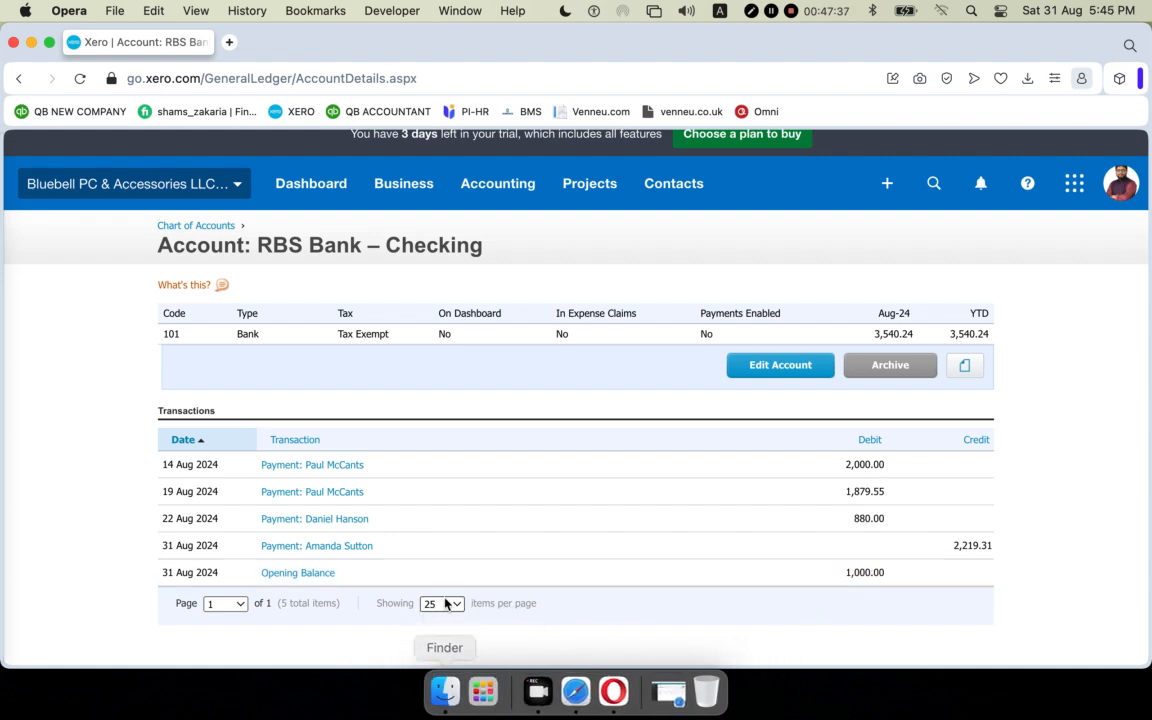
{"action": "left_click", "coordinate": [613, 585]}
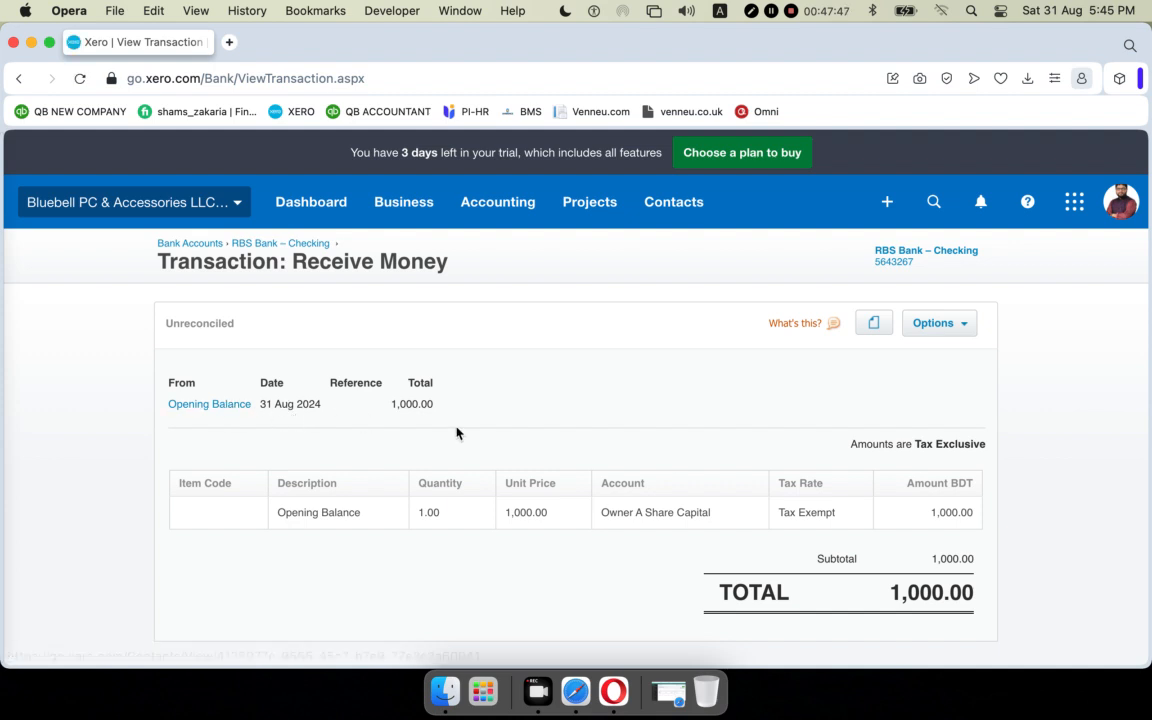
{"action": "scroll", "coordinate": [460, 433], "scroll_direction": "down", "scroll_amount": 1}
{"action": "scroll", "coordinate": [460, 433], "scroll_direction": "down", "scroll_amount": 3}
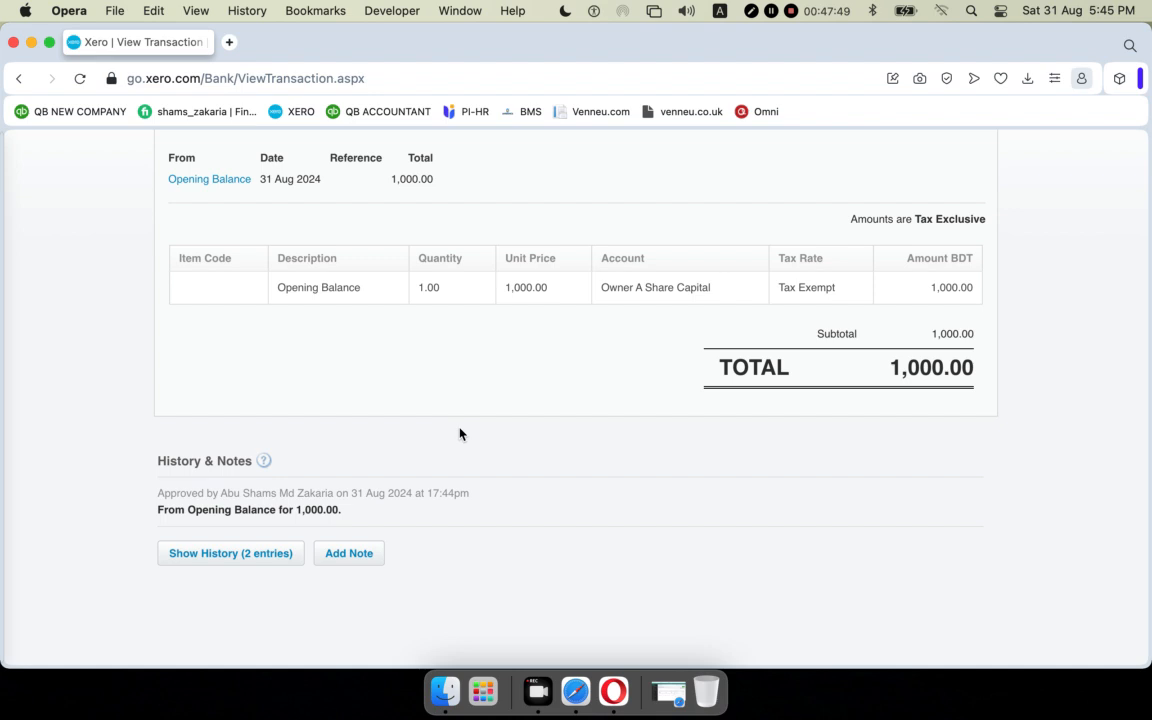
{"action": "scroll", "coordinate": [460, 433], "scroll_direction": "up", "scroll_amount": 4}
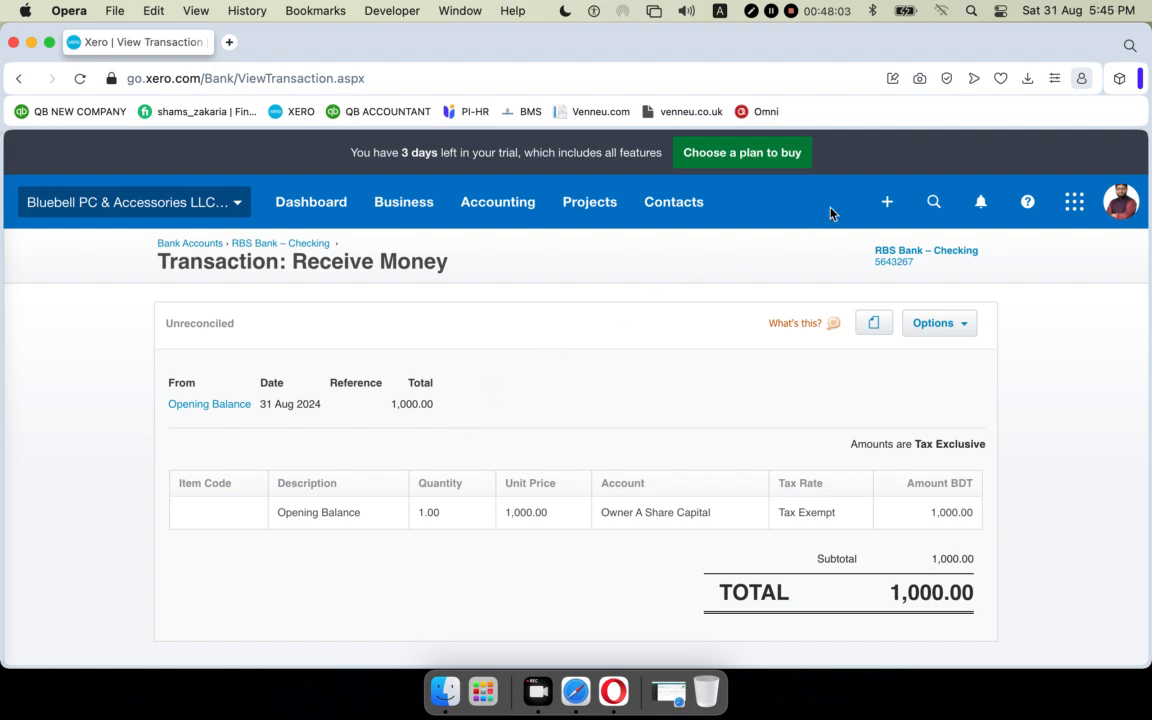
{"action": "left_click", "coordinate": [887, 201]}
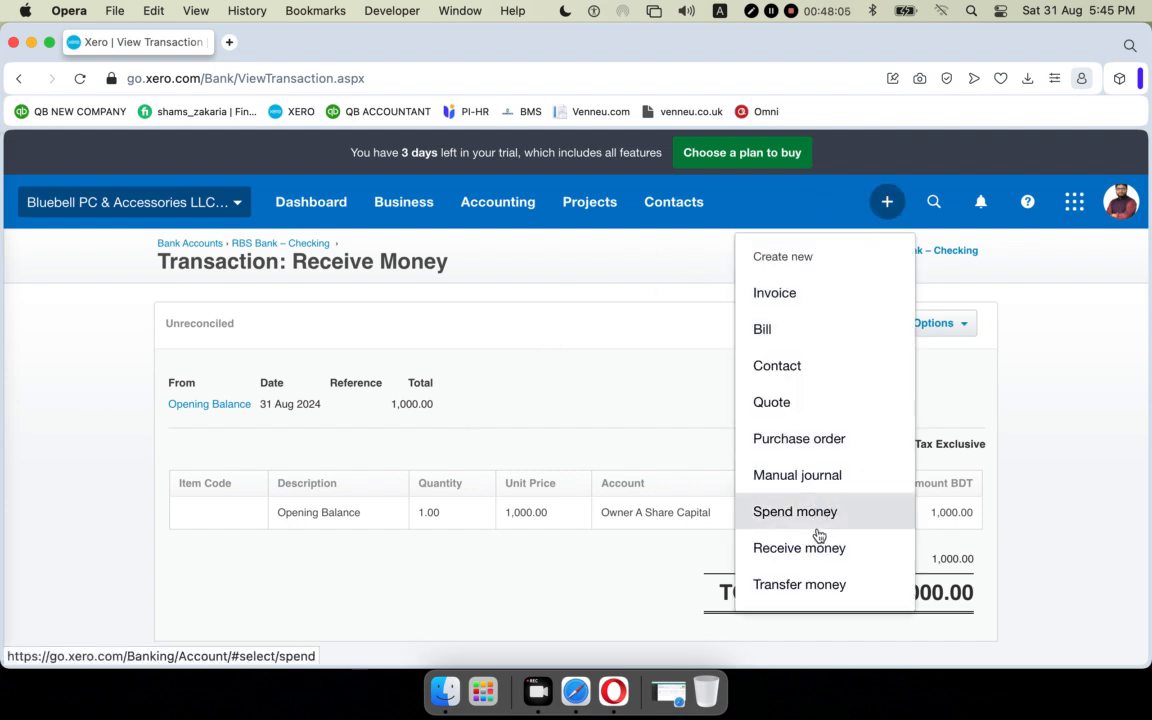
{"action": "left_click", "coordinate": [620, 393]}
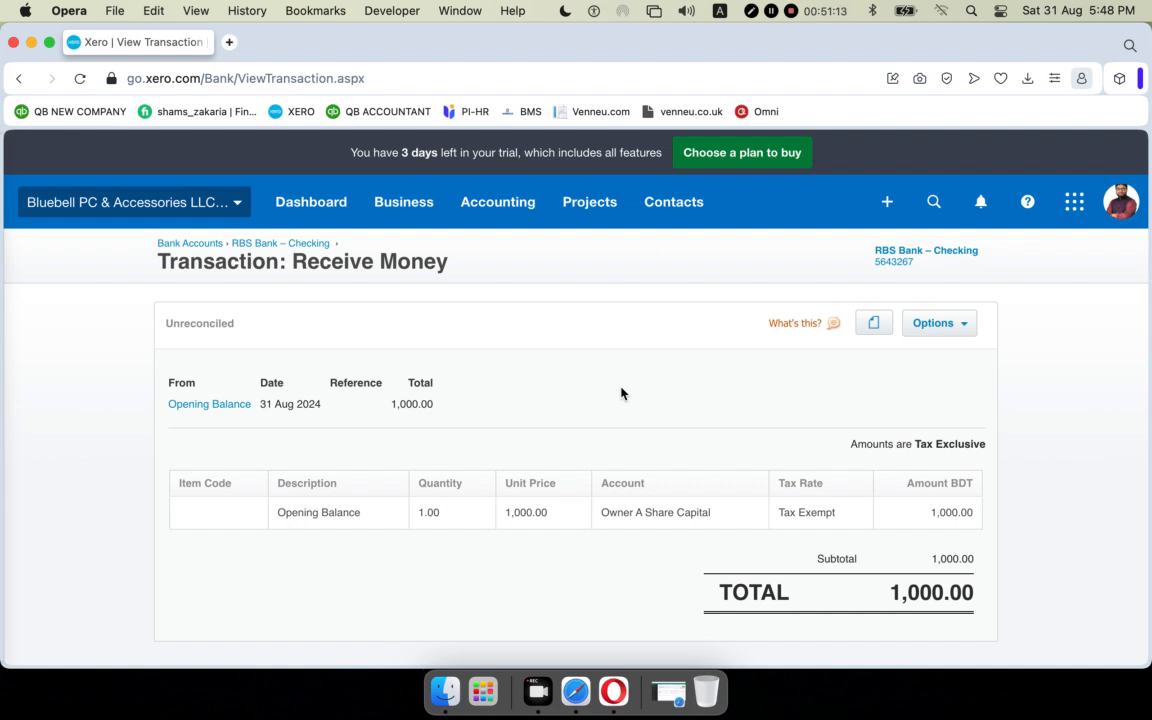
From the dashboard, look through the form for adding a new organisation and return without adding one
{"action": "left_click", "coordinate": [302, 210]}
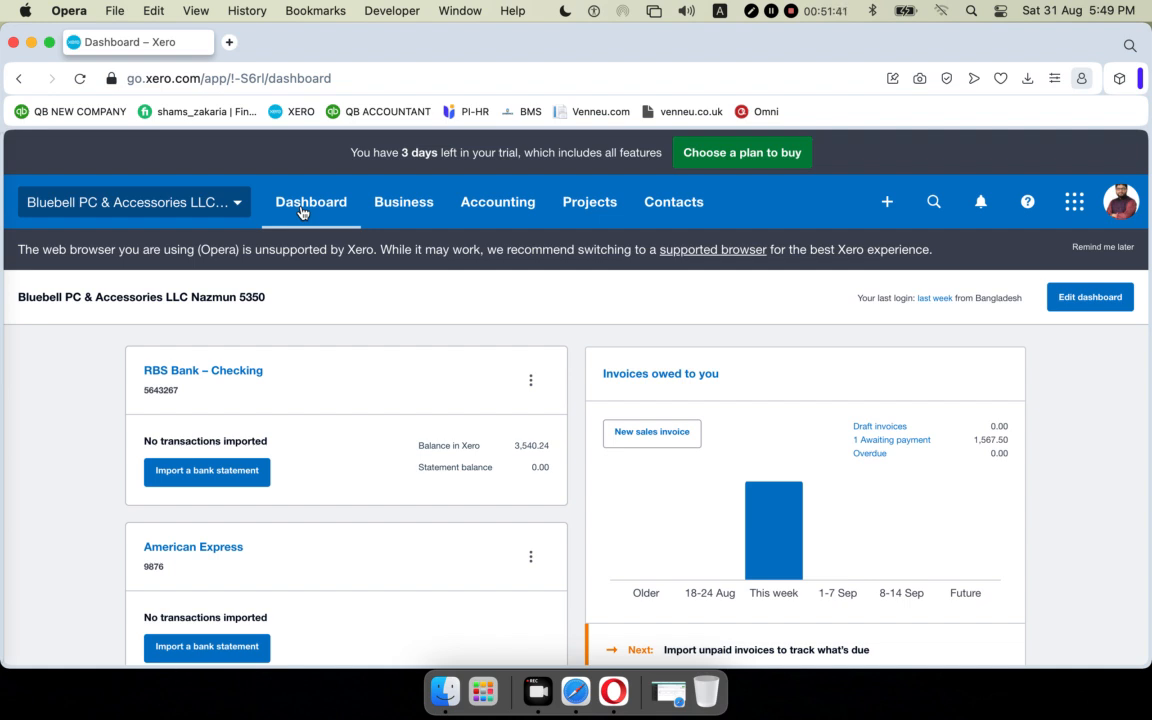
{"action": "left_click", "coordinate": [237, 204]}
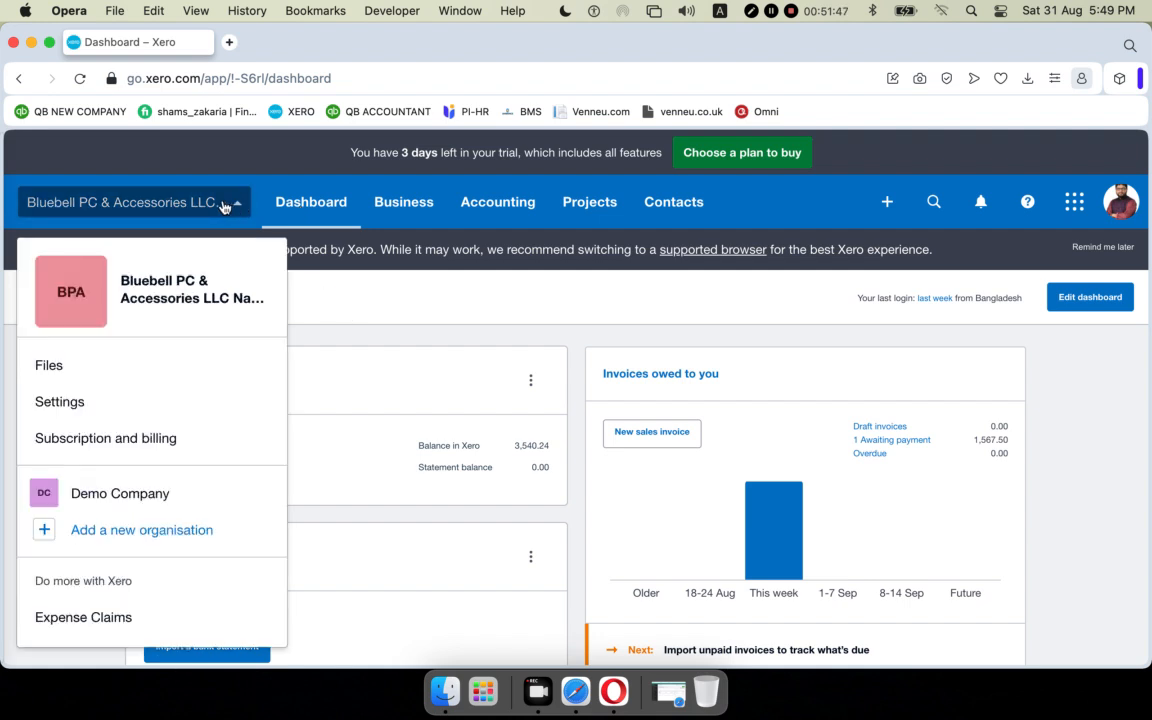
{"action": "left_click", "coordinate": [172, 540]}
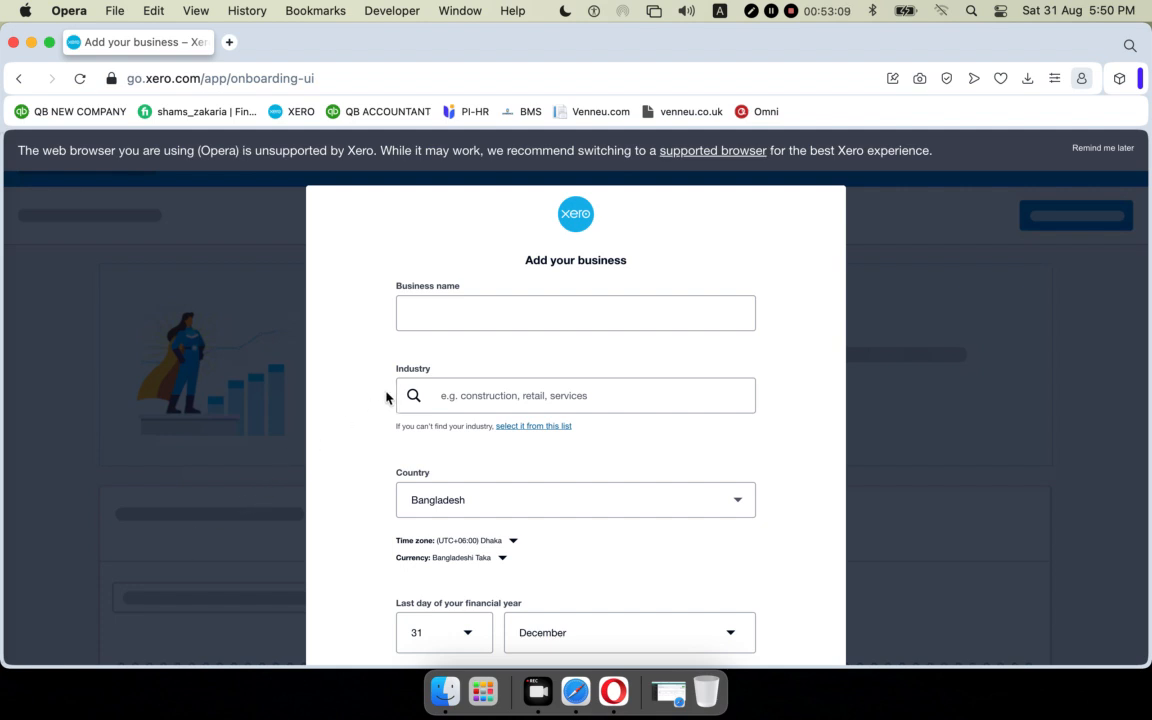
{"action": "scroll", "coordinate": [412, 380], "scroll_direction": "down", "scroll_amount": 5}
{"action": "scroll", "coordinate": [409, 386], "scroll_direction": "down", "scroll_amount": 3}
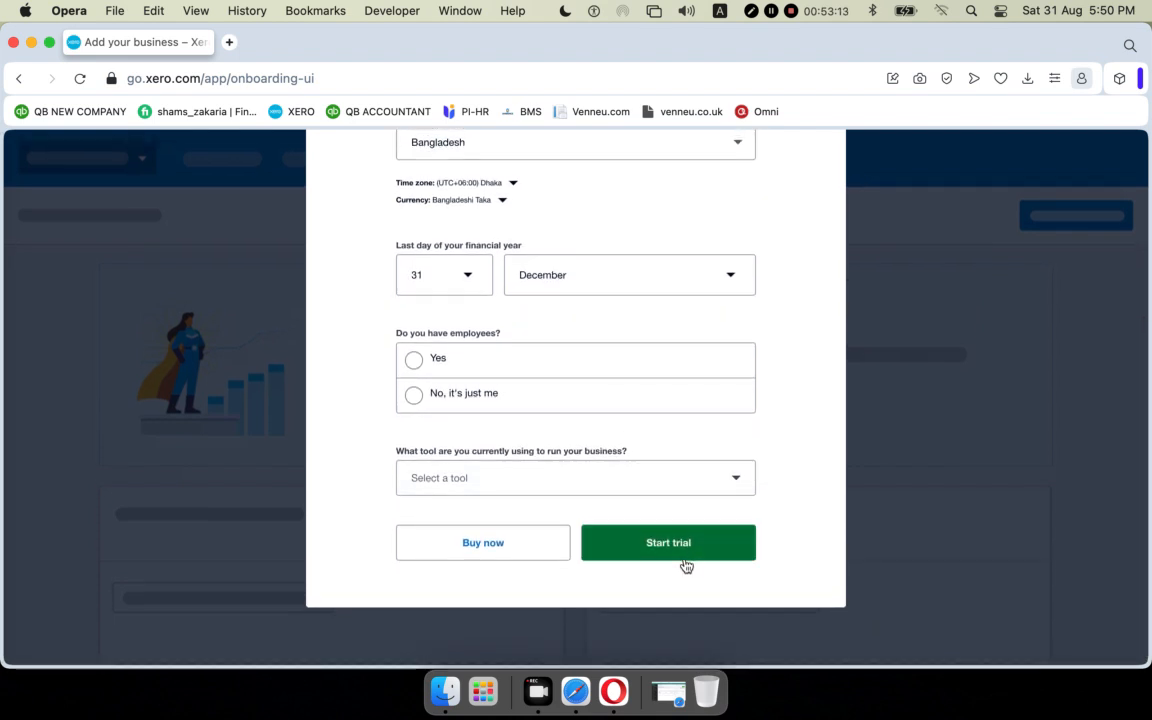
{"action": "scroll", "coordinate": [680, 554], "scroll_direction": "up", "scroll_amount": 7}
{"action": "scroll", "coordinate": [680, 554], "scroll_direction": "up", "scroll_amount": 2}
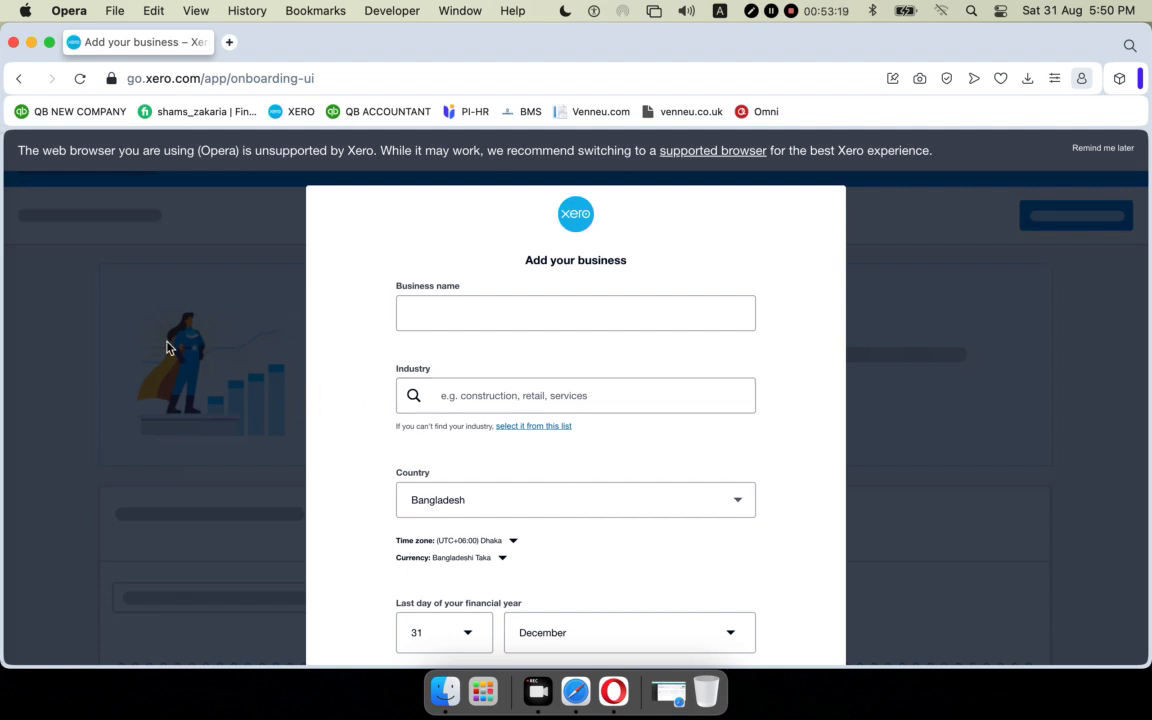
{"action": "left_click", "coordinate": [18, 77]}
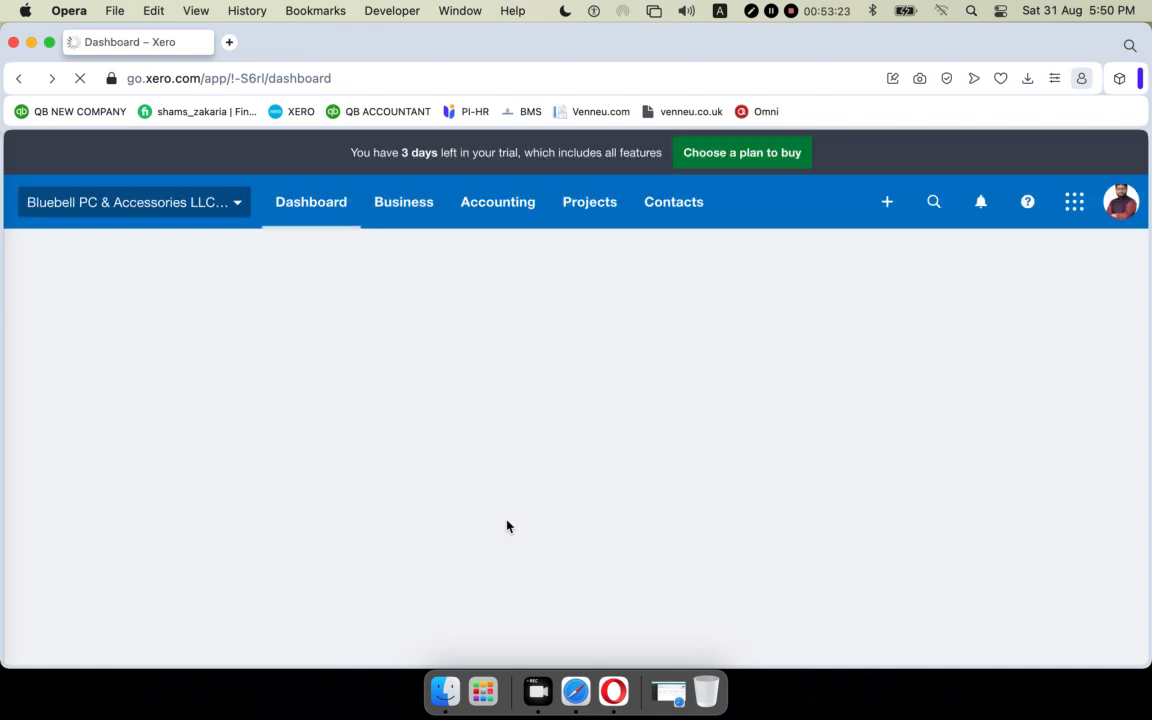